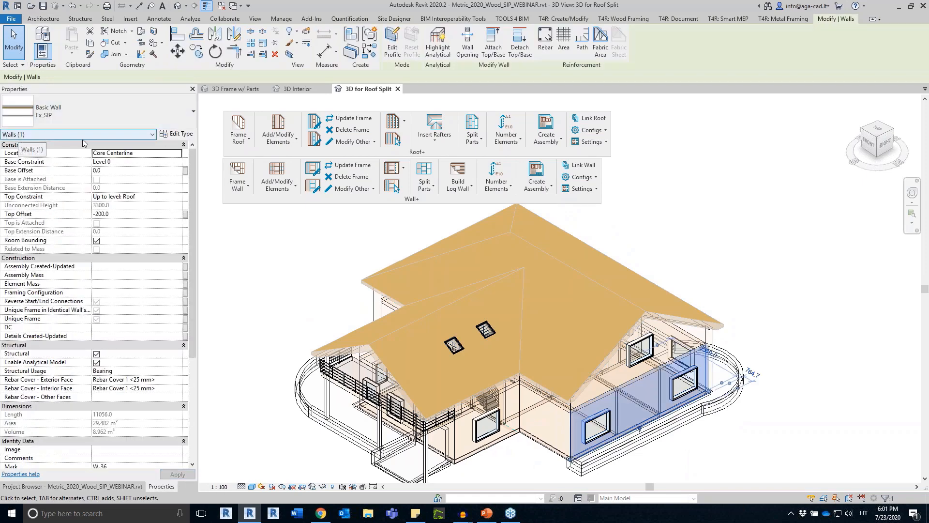
Inspect the roof, a window in the long front wall, and the two Ex_SIP walls meeting at the outer corner
click(455, 348)
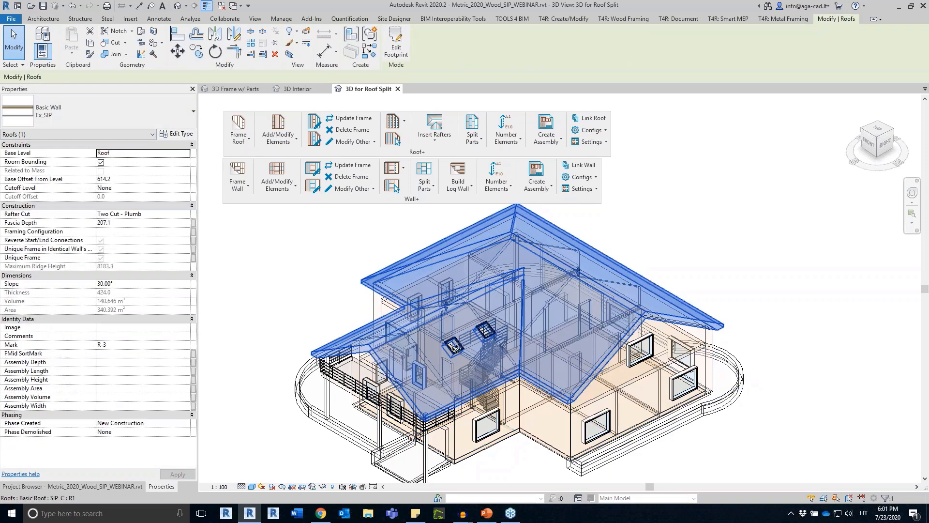
click(525, 463)
scroll(524, 450, up, 1)
middle_drag(525, 450, 481, 416)
scroll(577, 394, up, 1)
click(577, 406)
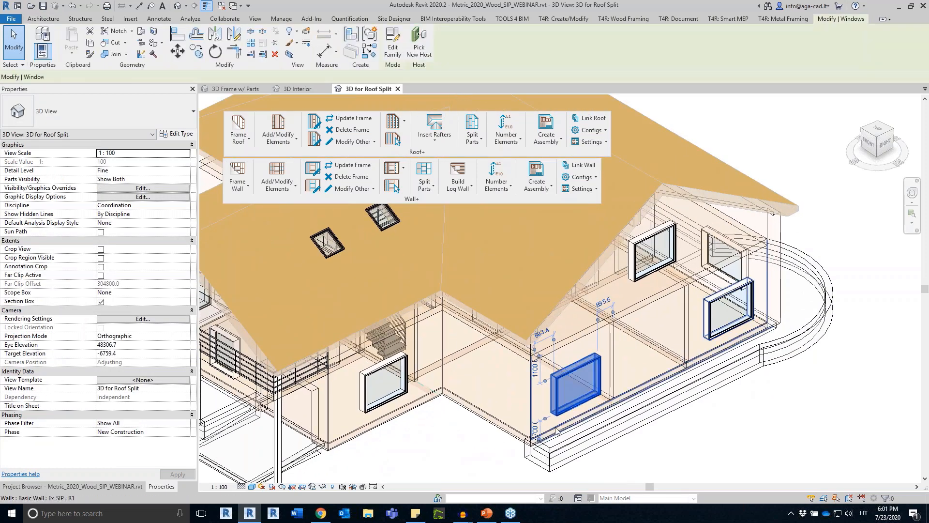
scroll(531, 444, up, 2)
click(547, 437)
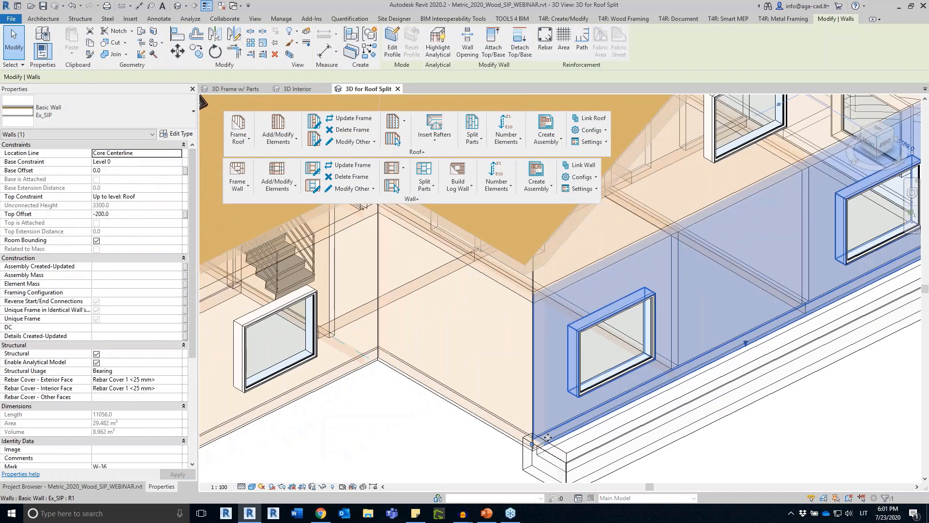
click(497, 421)
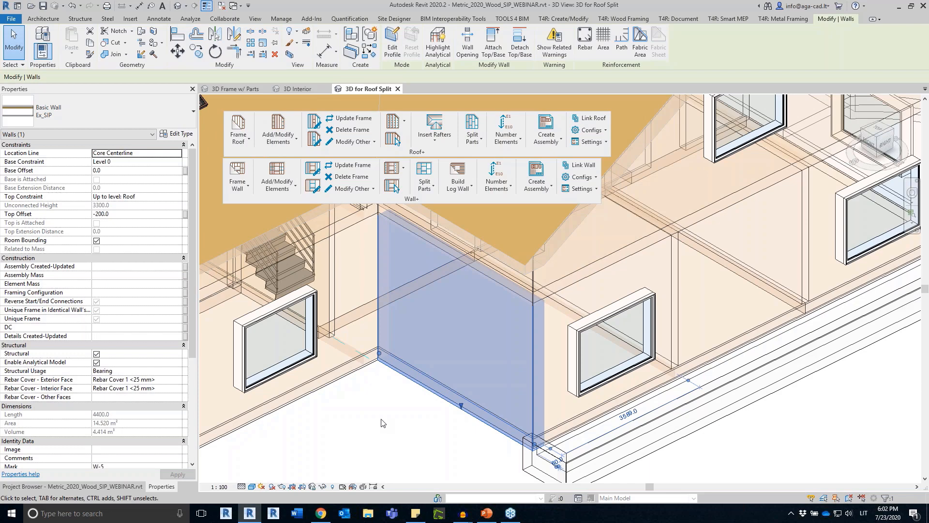
Open the layer structure of the Ex_SIP wall type from the short windowless wall beside the inner corner
scroll(382, 423, down, 3)
scroll(378, 422, down, 3)
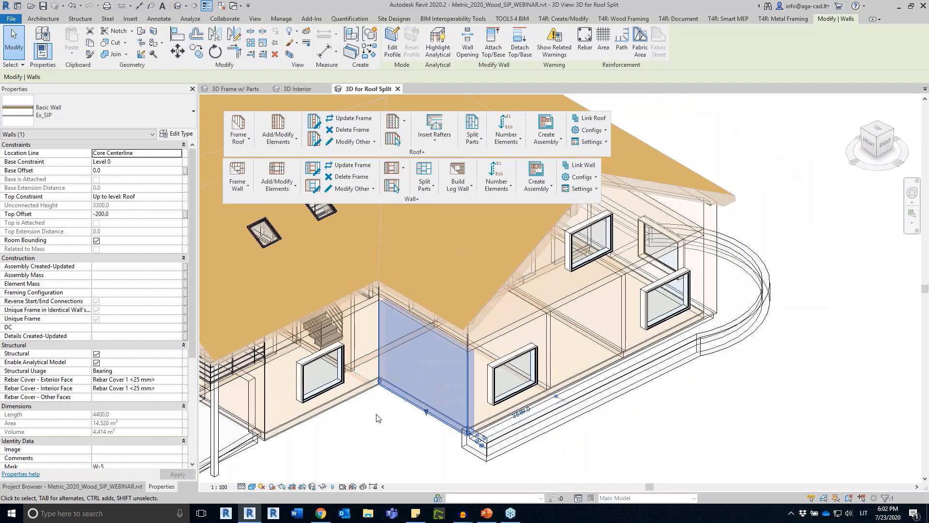
scroll(377, 423, down, 4)
scroll(479, 420, down, 2)
mouse_move(479, 420)
shift+middle_down()
mouse_move(473, 430)
mouse_move(484, 422)
mouse_move(483, 431)
shift+middle_up()
click(479, 441)
scroll(479, 400, up, 2)
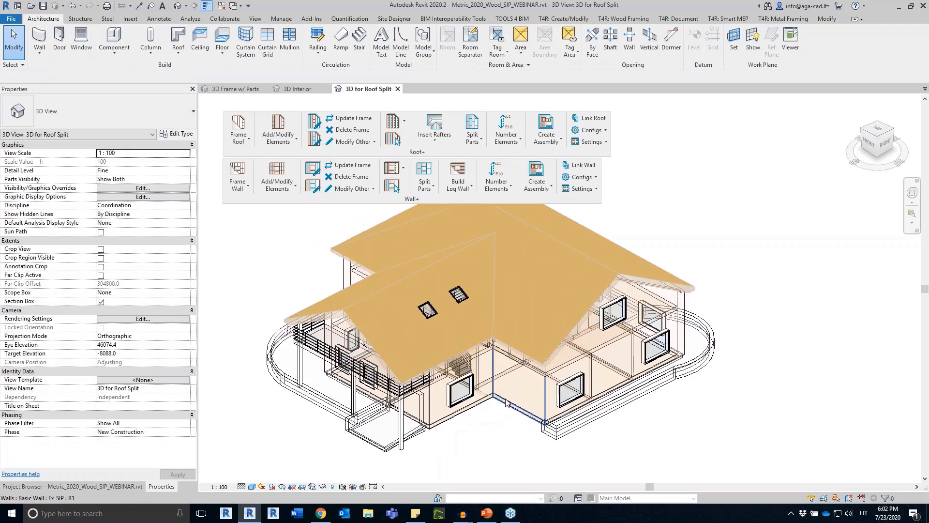
click(505, 408)
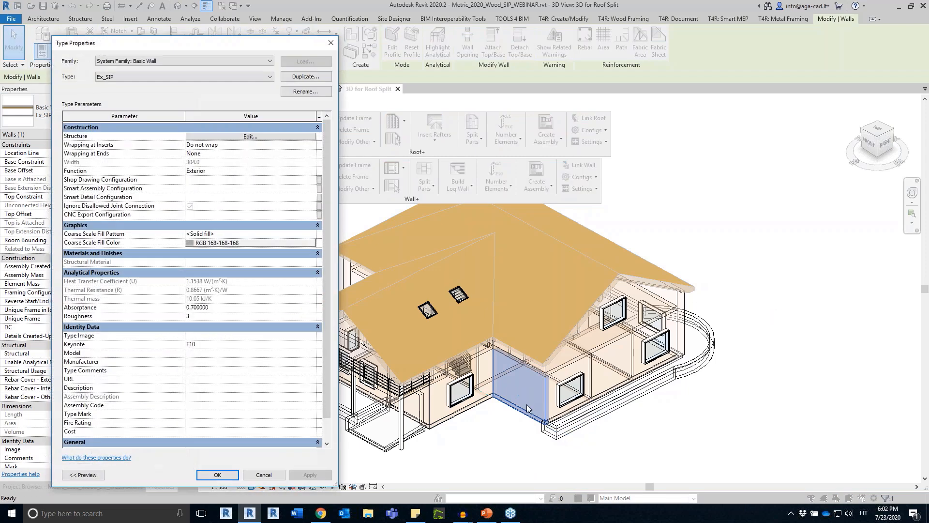
click(248, 137)
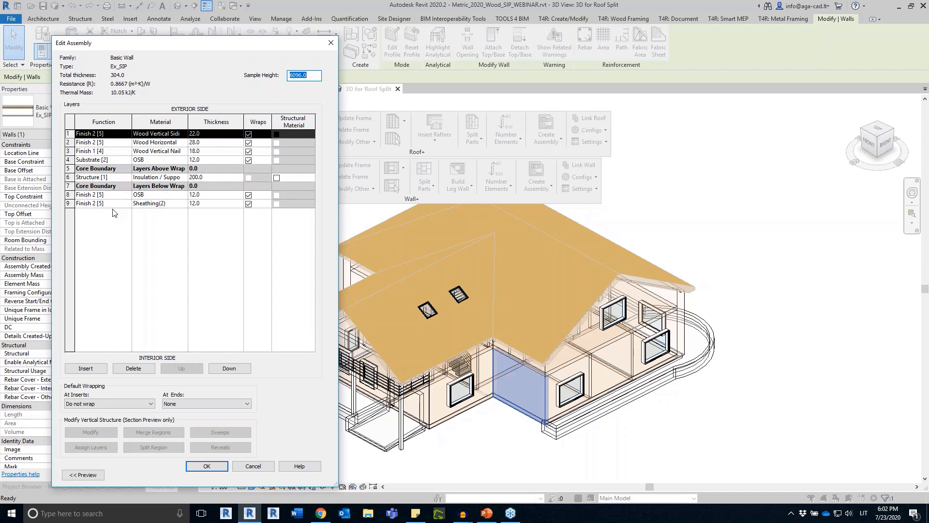
Examine the SIP core layers of the wall assembly: the outer OSB, the insulation structure and the inner OSB
click(71, 159)
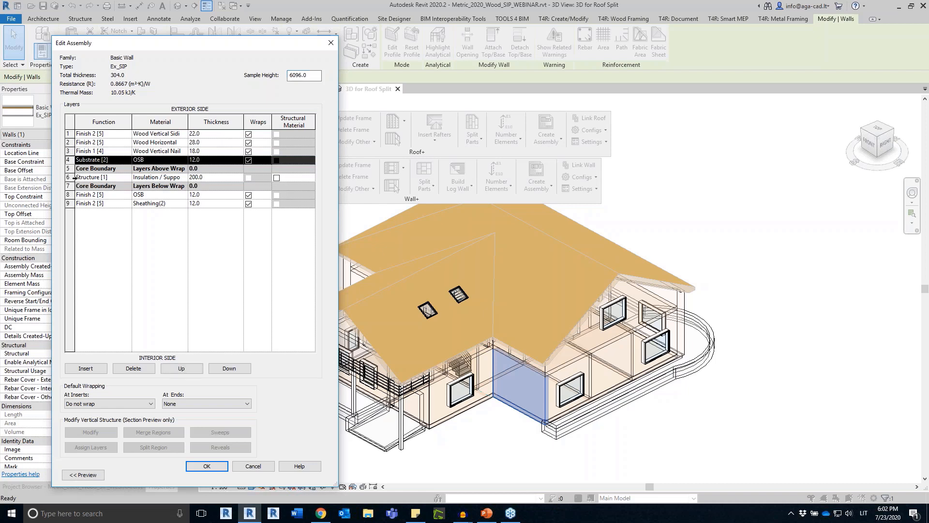
click(70, 177)
click(73, 194)
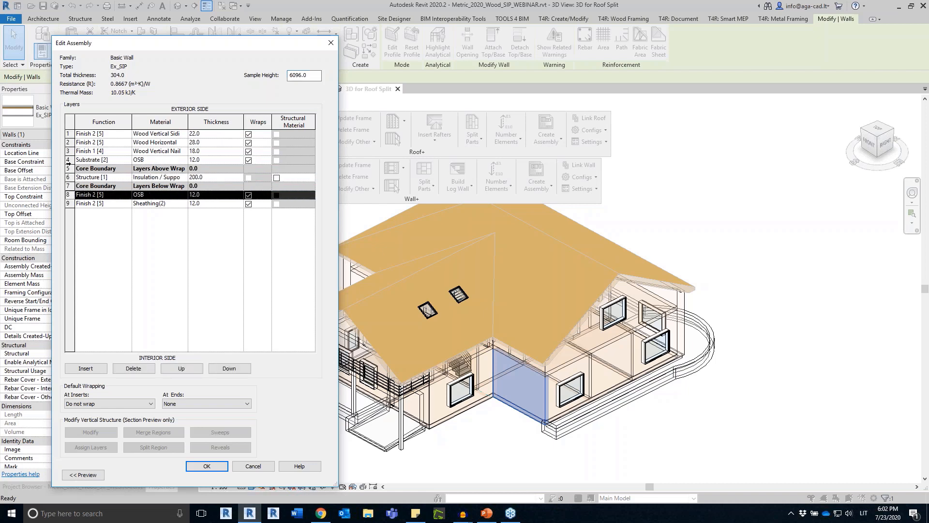
click(70, 161)
click(70, 178)
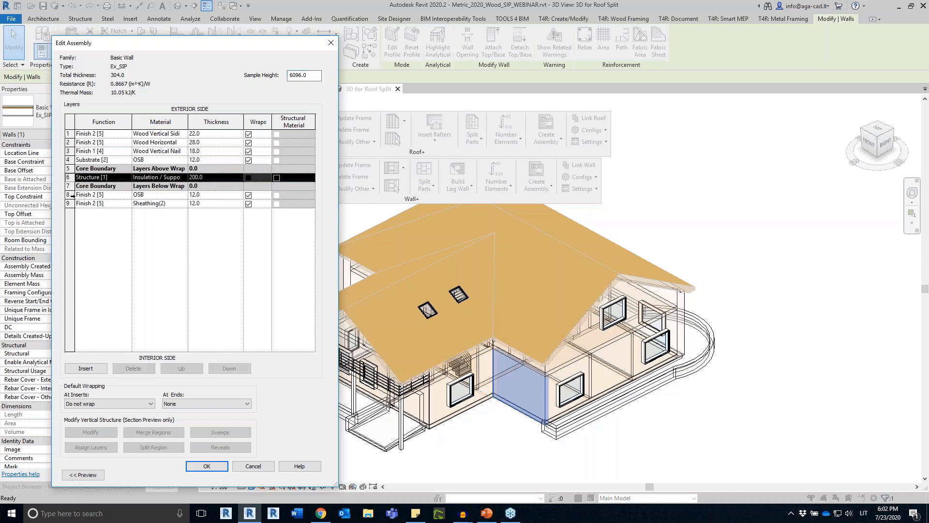
click(71, 194)
click(69, 159)
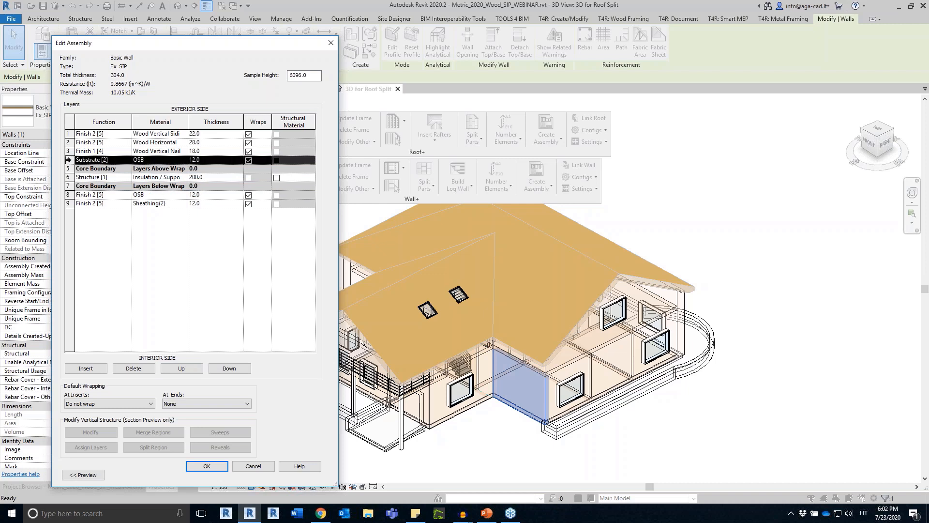
click(69, 177)
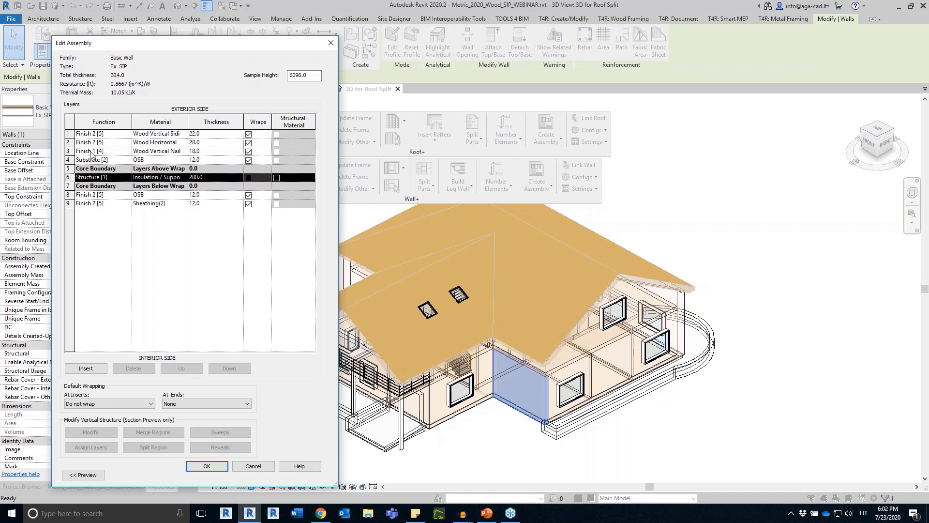
Review the three exterior wood finish layers and the OSB and insulation core, and leave the wall type unmodified
click(69, 151)
click(70, 142)
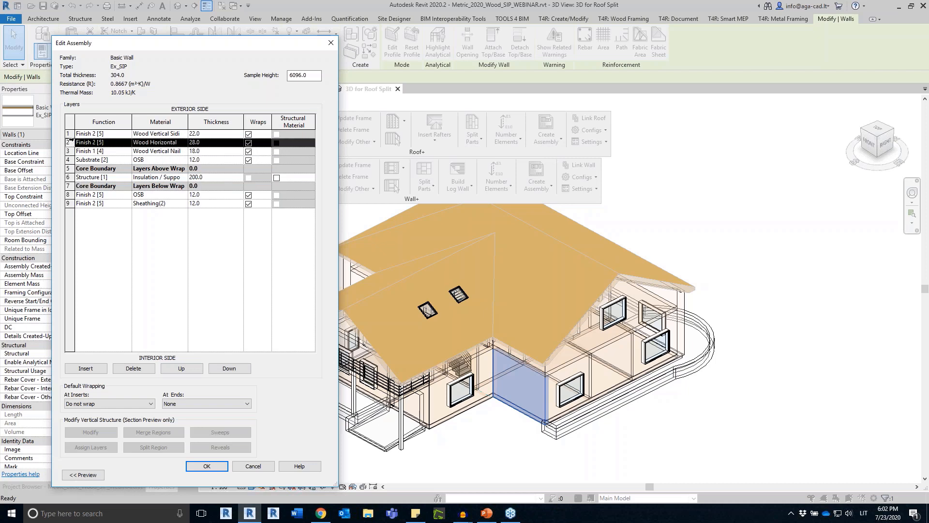
click(70, 134)
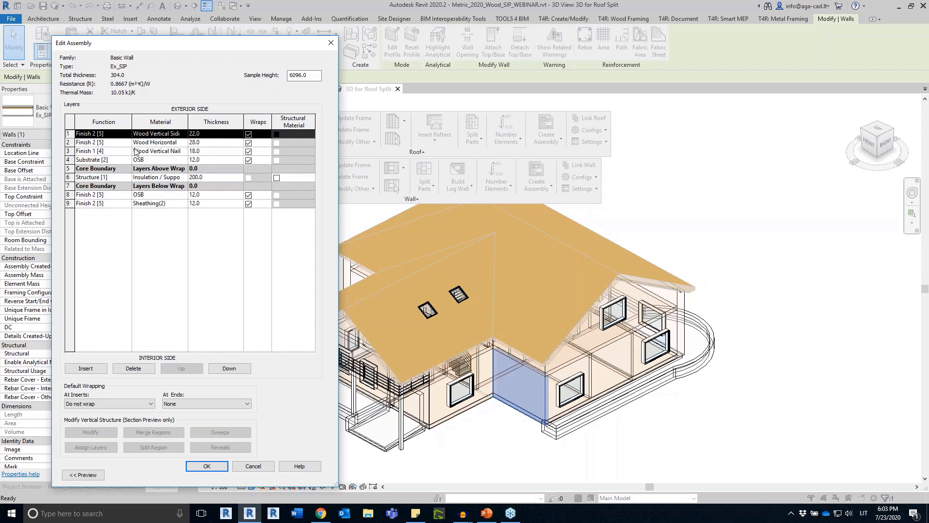
click(70, 160)
click(71, 177)
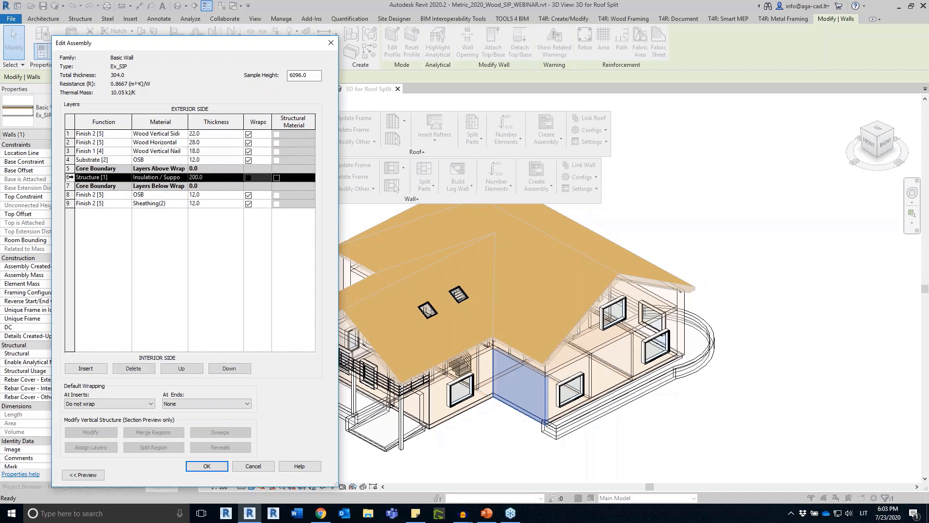
click(71, 195)
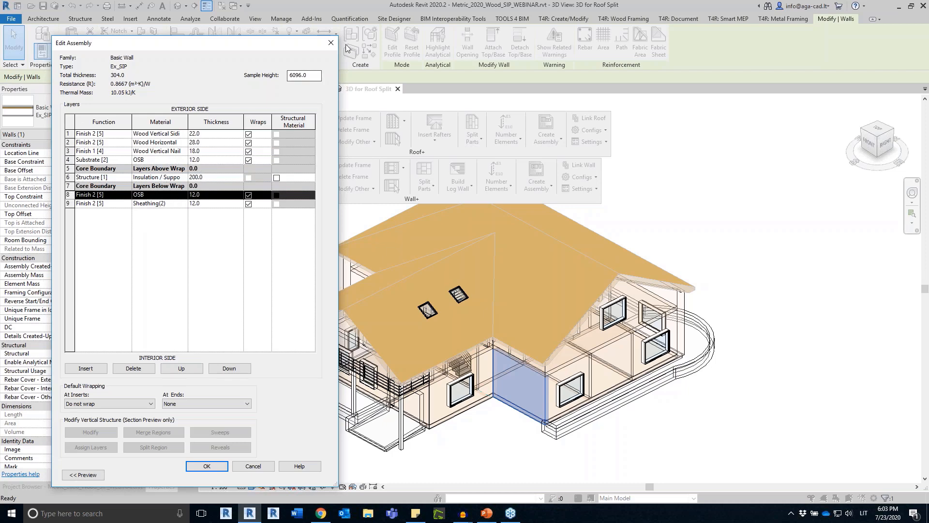
click(331, 43)
click(332, 43)
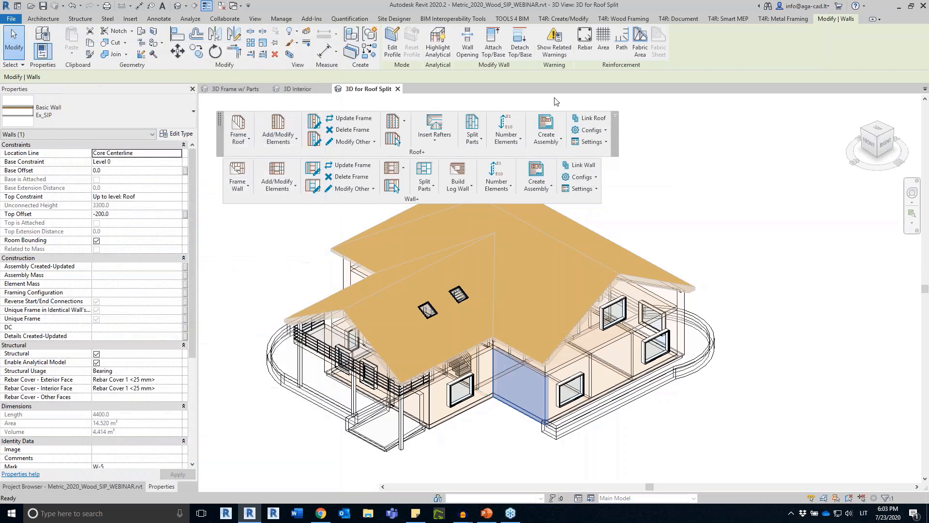
Deselect the wall and browse the project's loaded Structural Framing families for roof frame elements
click(680, 158)
scroll(681, 158, down, 1)
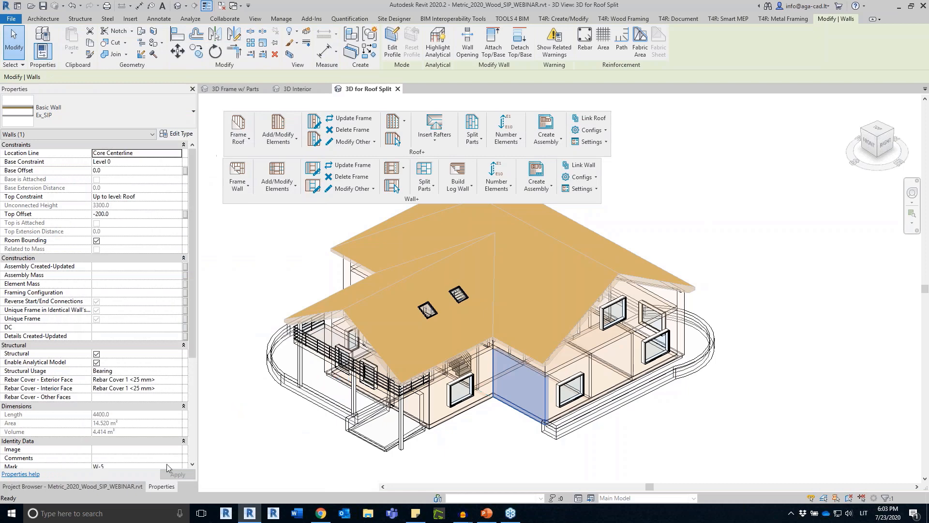
click(130, 486)
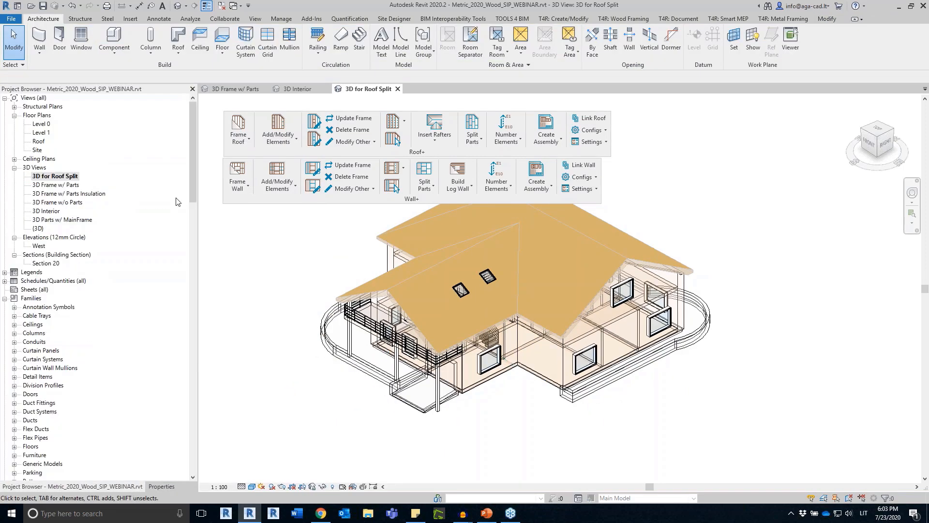
scroll(194, 167, down, 10)
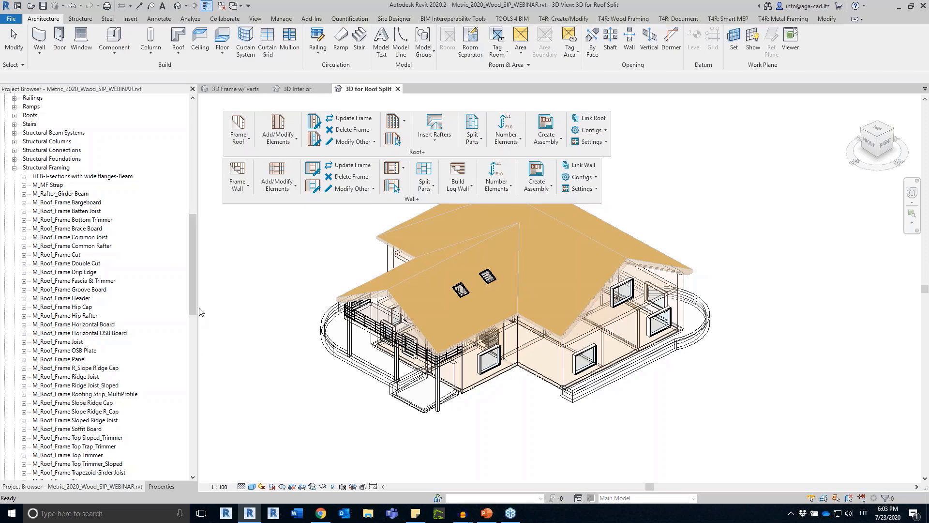
drag(193, 296, 193, 186)
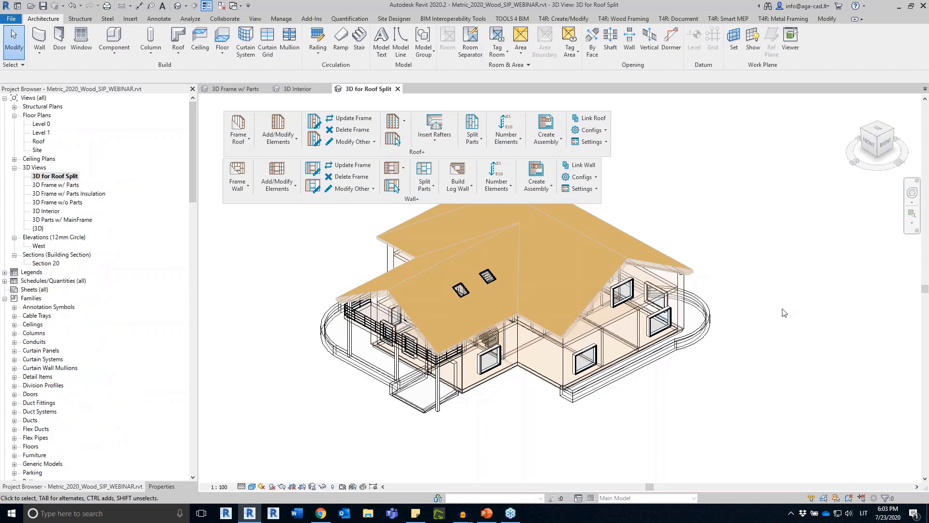
Open the Wall+ default framing parameters and view the Save As option for the Vertical & Horizontal Split configuration without saving a copy
middle_drag(762, 268, 825, 306)
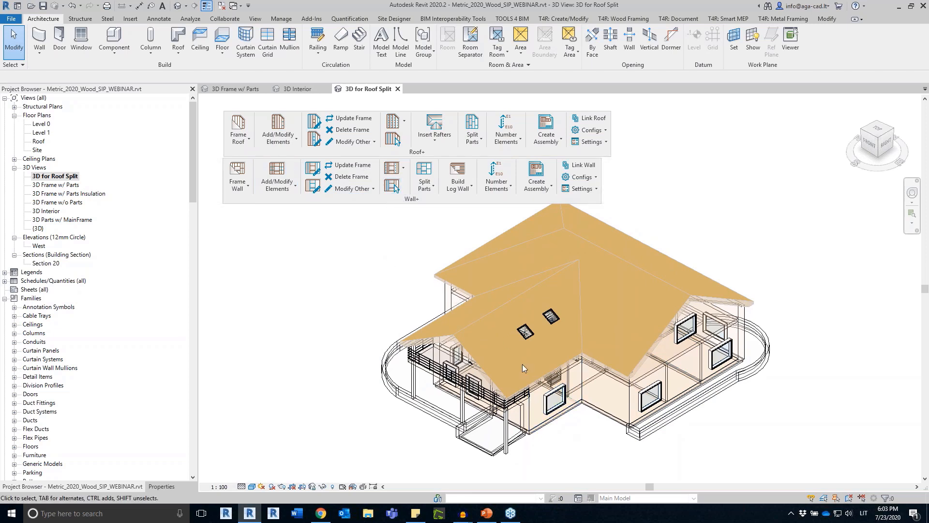
click(629, 414)
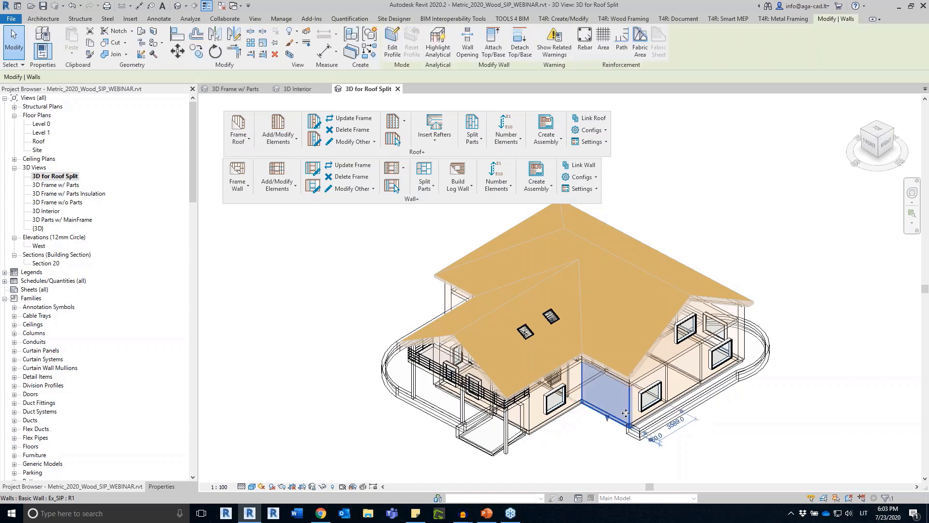
click(587, 442)
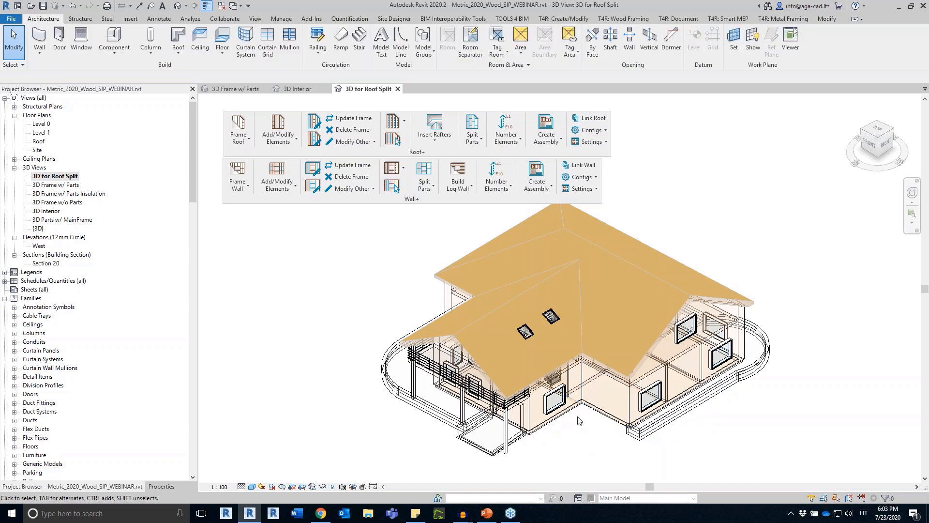
click(237, 183)
click(262, 246)
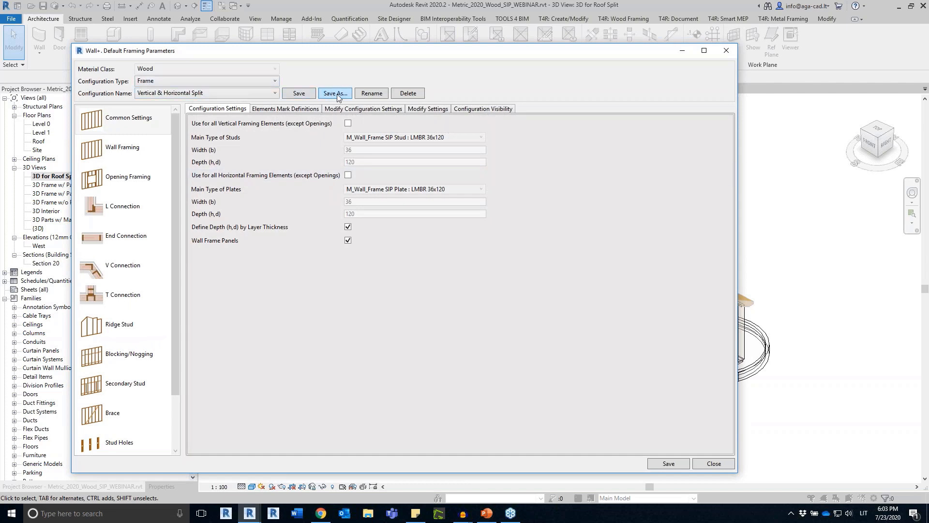
click(336, 93)
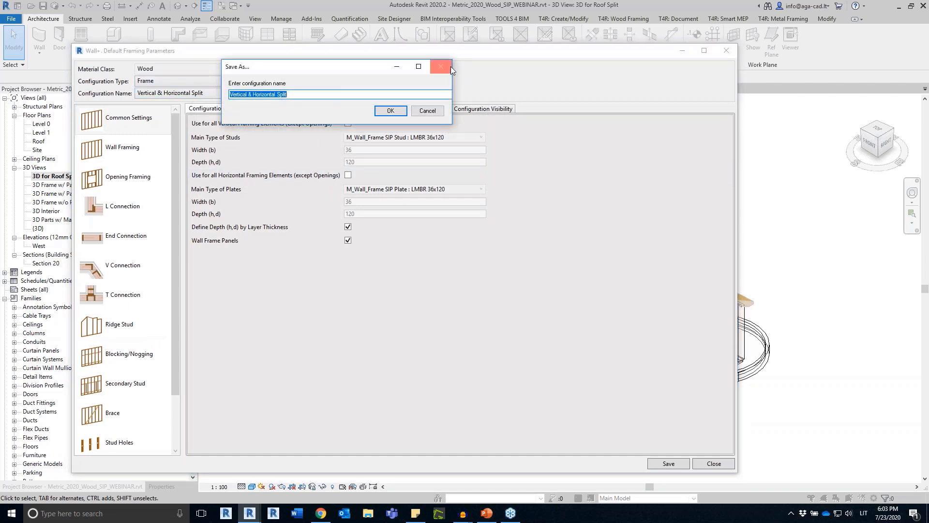
click(450, 67)
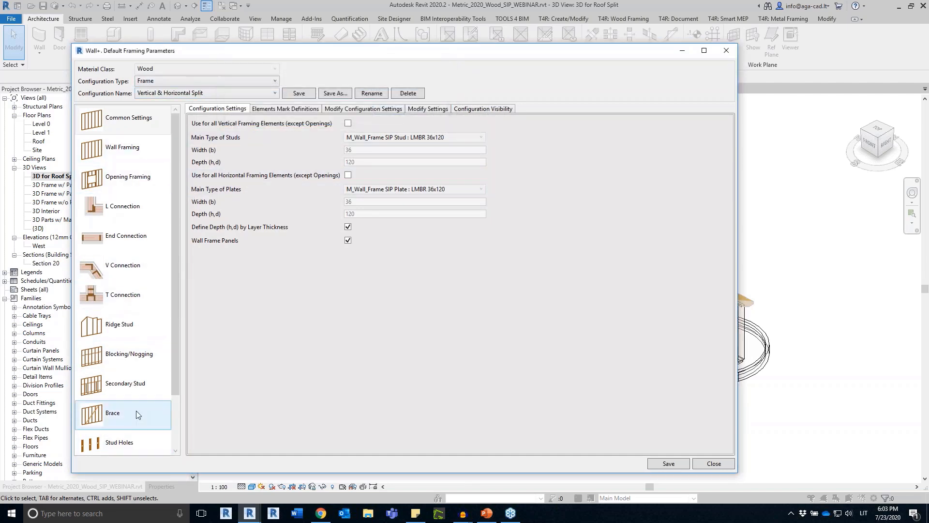
Review the configuration's Wall Framing stud spacing, Opening Framing rules and L Connection outer corner layout
click(139, 153)
click(266, 146)
drag(301, 172, 272, 172)
click(140, 176)
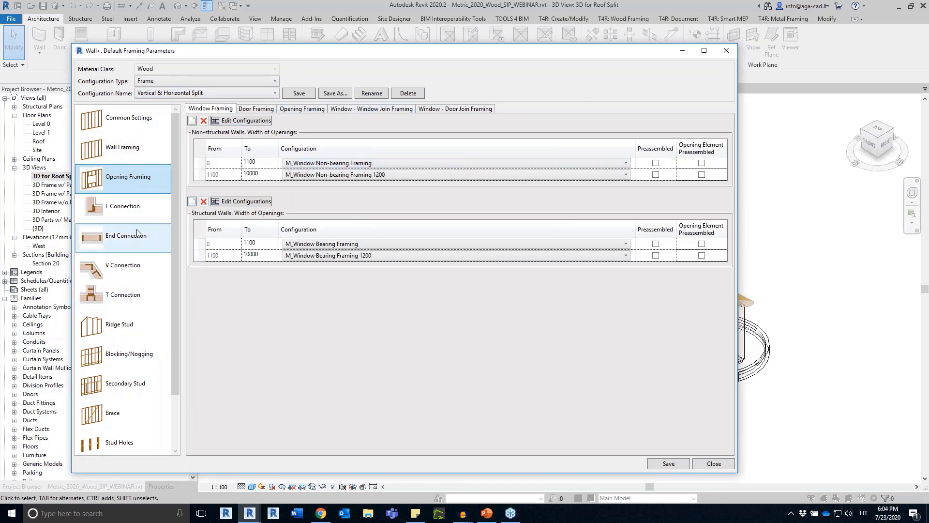
click(137, 214)
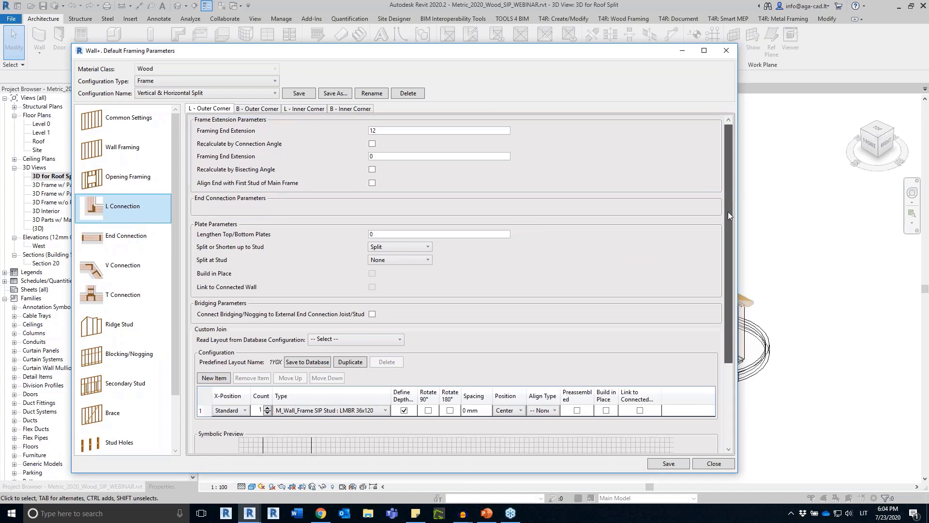
drag(730, 188, 705, 326)
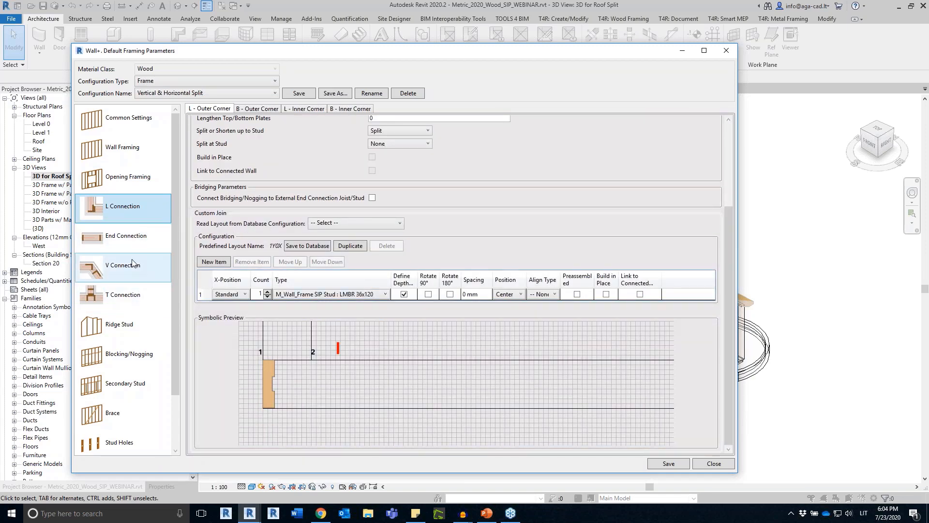
Check the Blocking/Nogging, Opening Framing and vertical stud settings, and close the framing parameters without saving
click(145, 364)
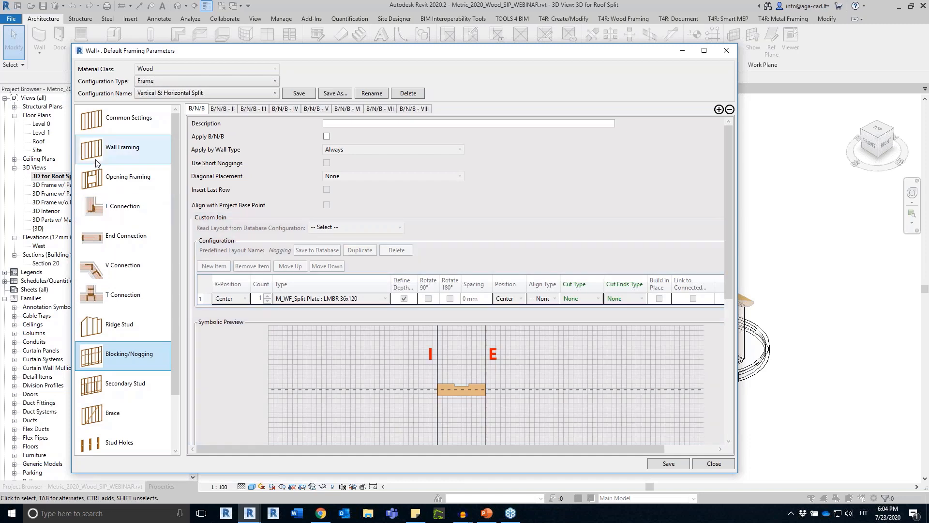
click(125, 167)
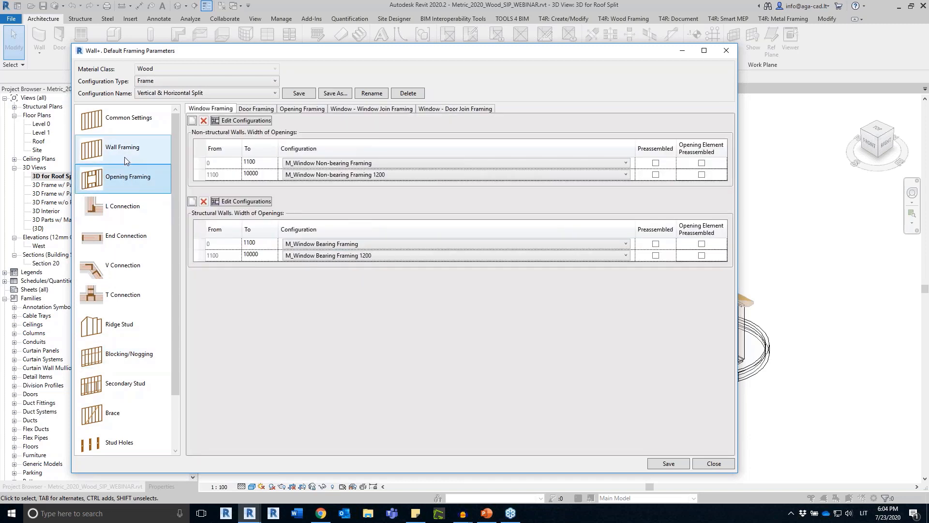
click(124, 156)
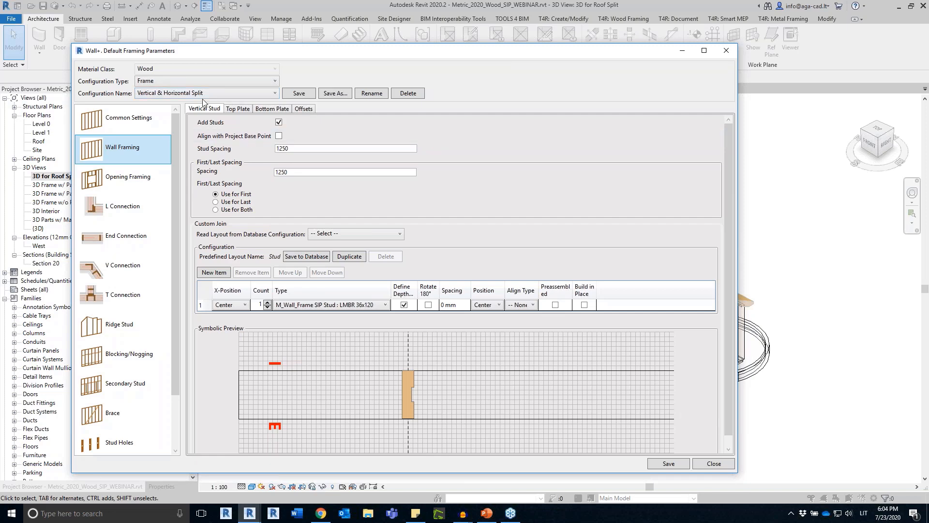
click(726, 51)
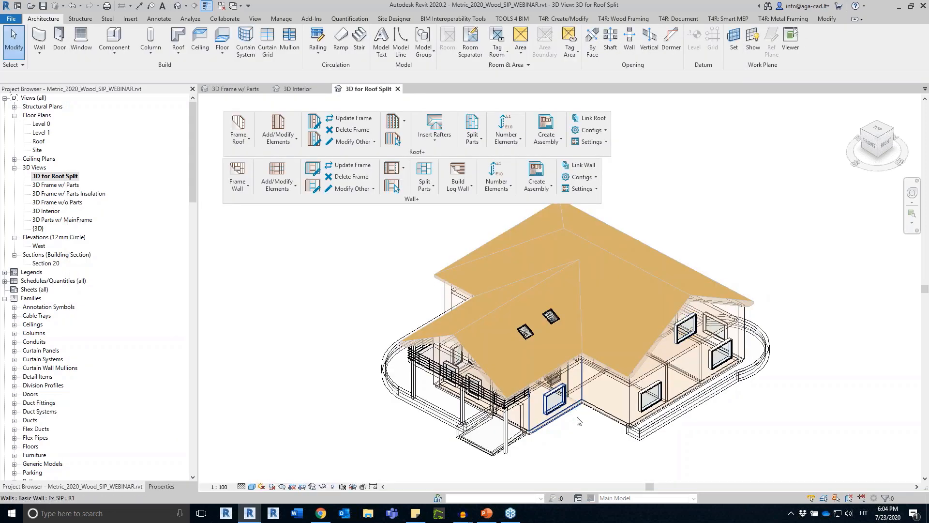
Open Link Wall for the front wall with the window beside the terrace, close its dialog and deselect the wall
scroll(483, 341, up, 2)
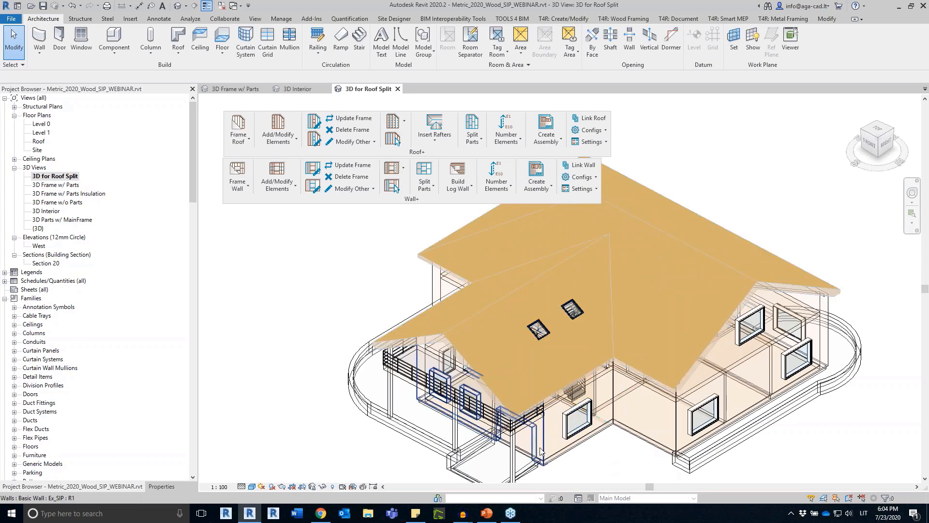
click(560, 457)
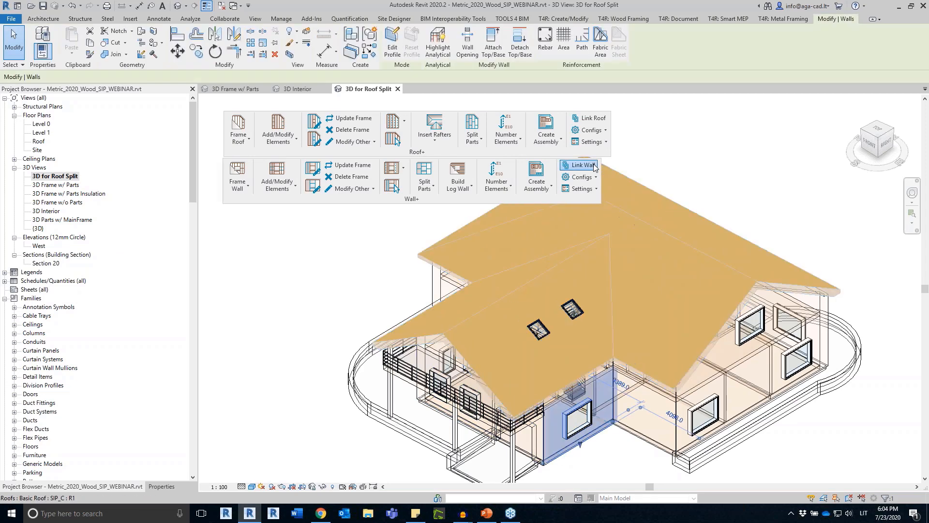
click(579, 165)
click(592, 432)
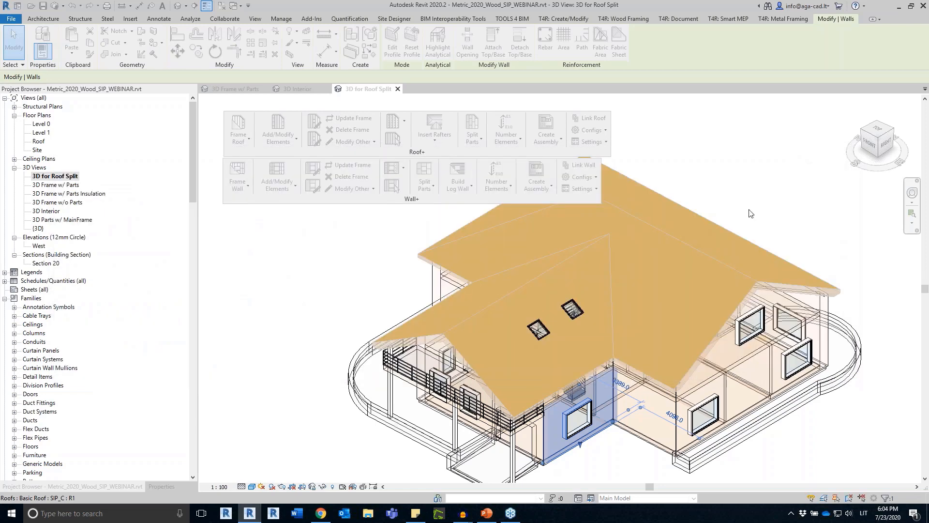
click(840, 156)
click(738, 165)
scroll(734, 224, down, 2)
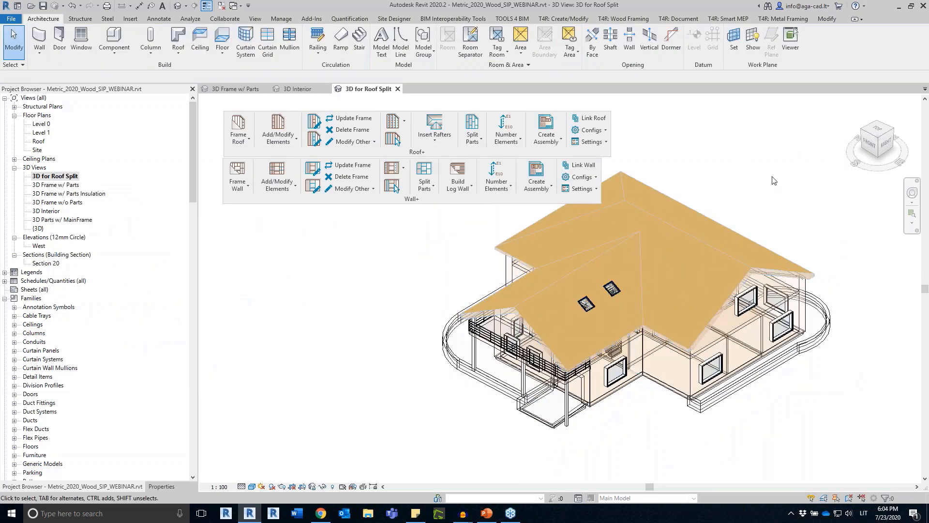
Select the whole roof, show its properties and move the floating Roof+ and Wall+ tool groups clear of the model
middle_drag(748, 203, 734, 236)
click(676, 266)
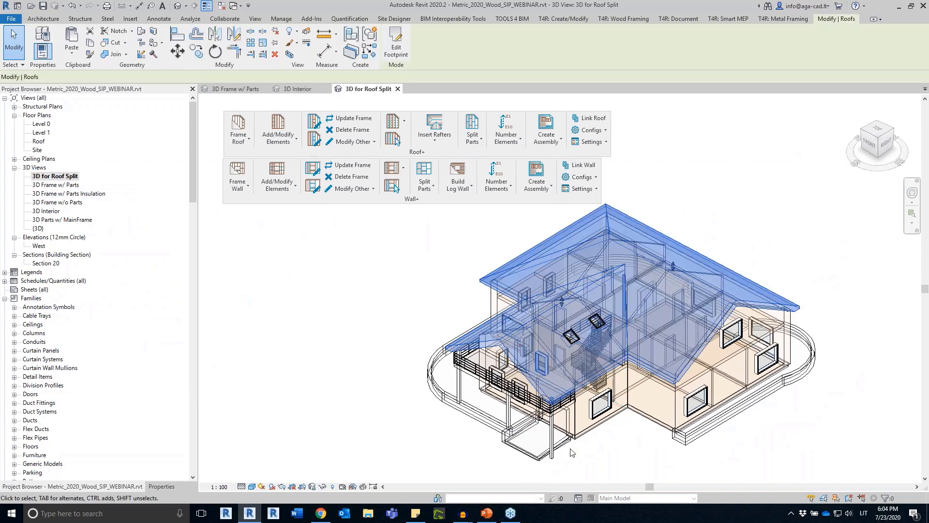
shift+middle_drag(676, 265, 614, 274)
click(161, 486)
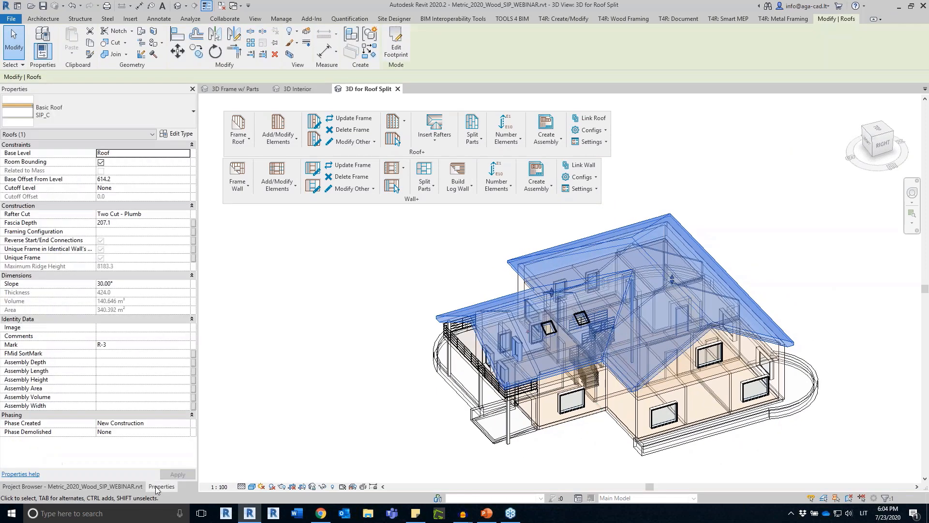
shift+middle_drag(357, 311, 376, 307)
shift+middle_drag(631, 309, 614, 296)
drag(435, 153, 416, 137)
drag(442, 198, 424, 182)
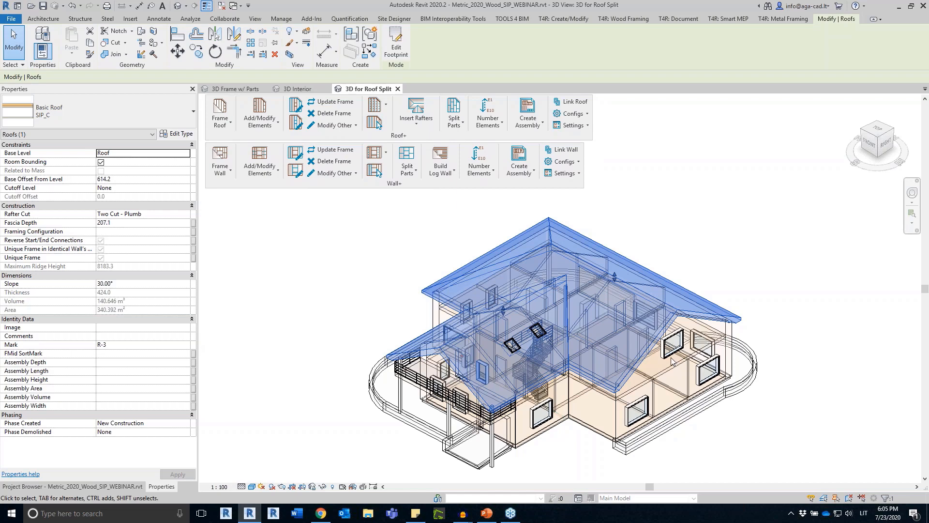
shift+middle_drag(487, 237, 460, 243)
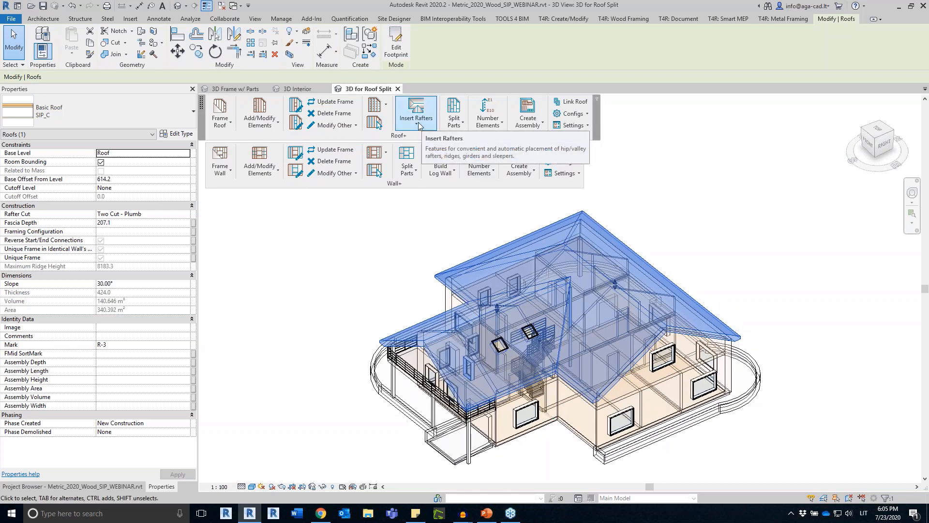
Split the selected roof into separate panels with Split/Update Roof Panels
click(420, 124)
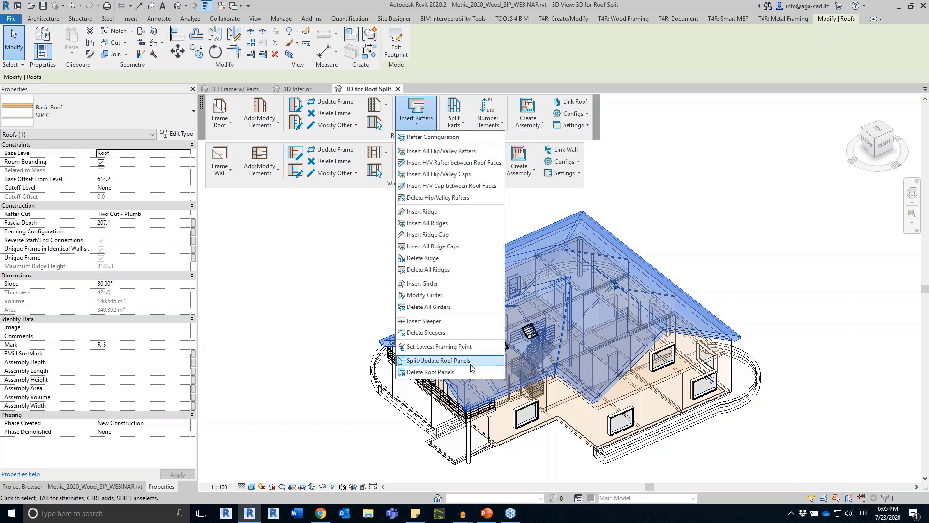
click(448, 362)
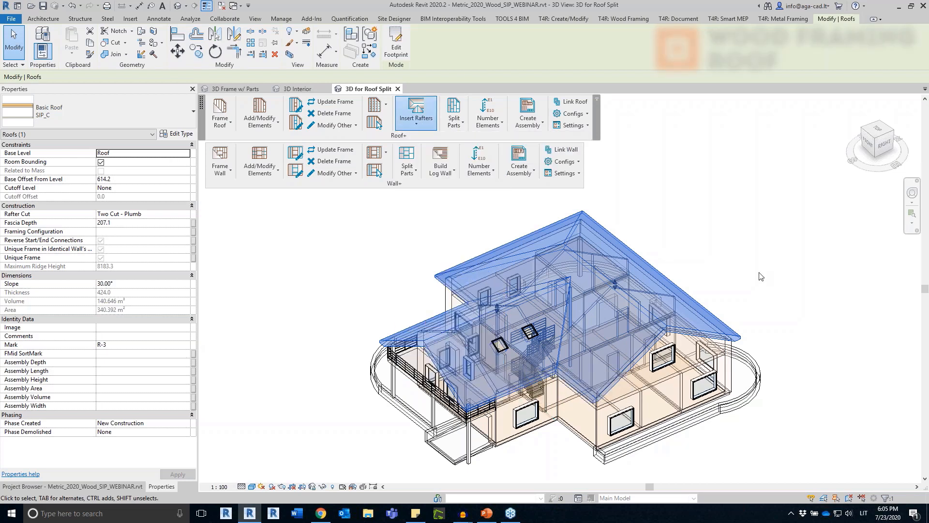
key(Escape)
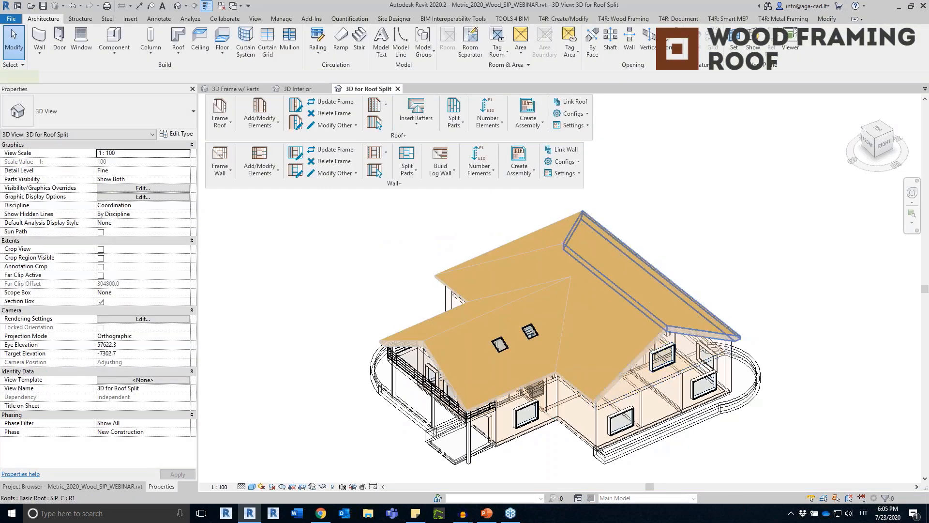
Select the individual roof panels in turn to check the split, and clear the selection
click(530, 237)
click(469, 286)
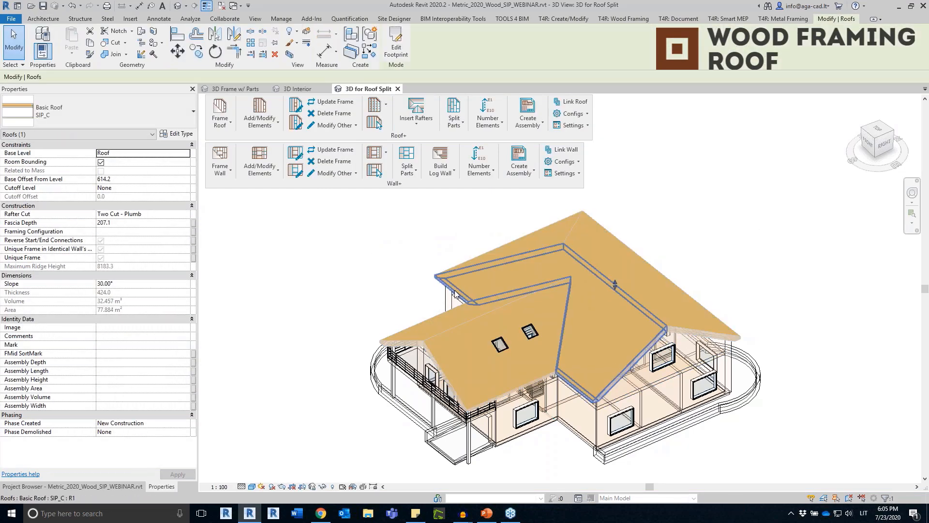
click(509, 237)
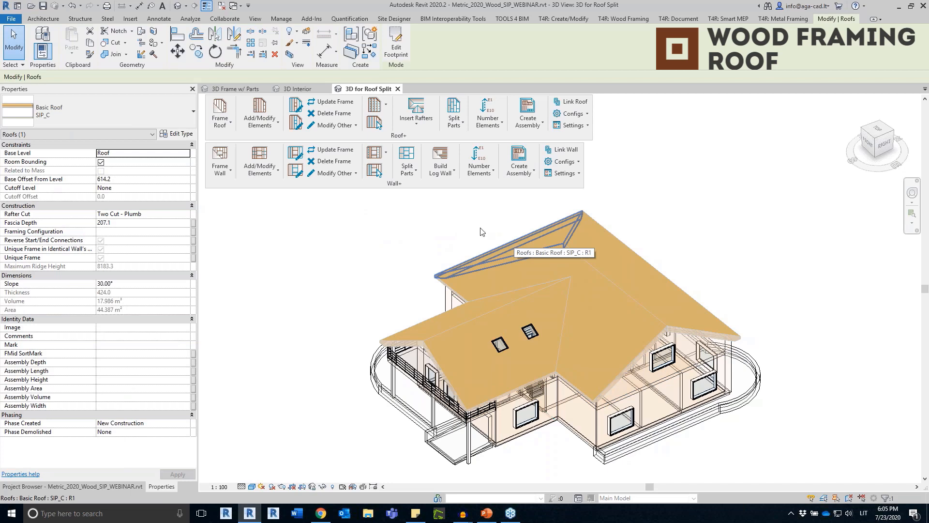
click(460, 398)
key(Escape)
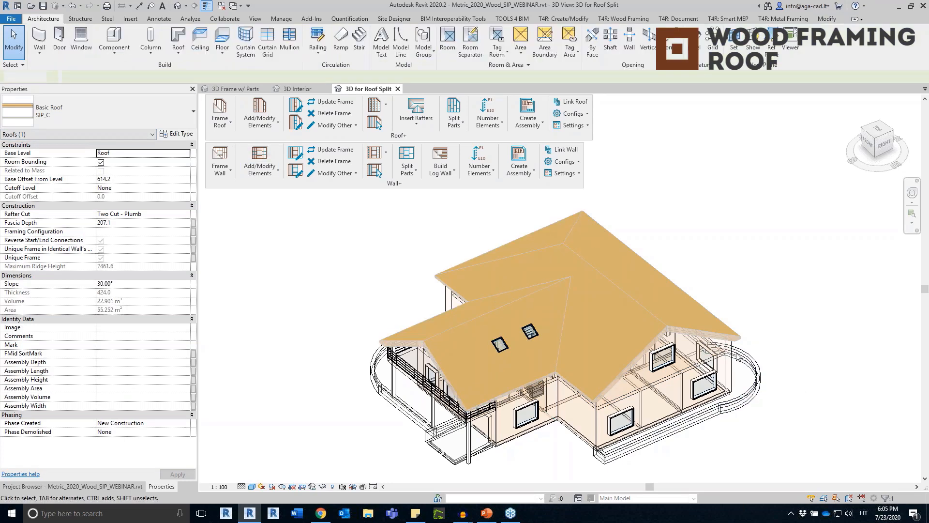
Open the 3D Frame w/ Parts view and bring the right-hand gable's roof eave into close view
click(72, 486)
double_click(72, 186)
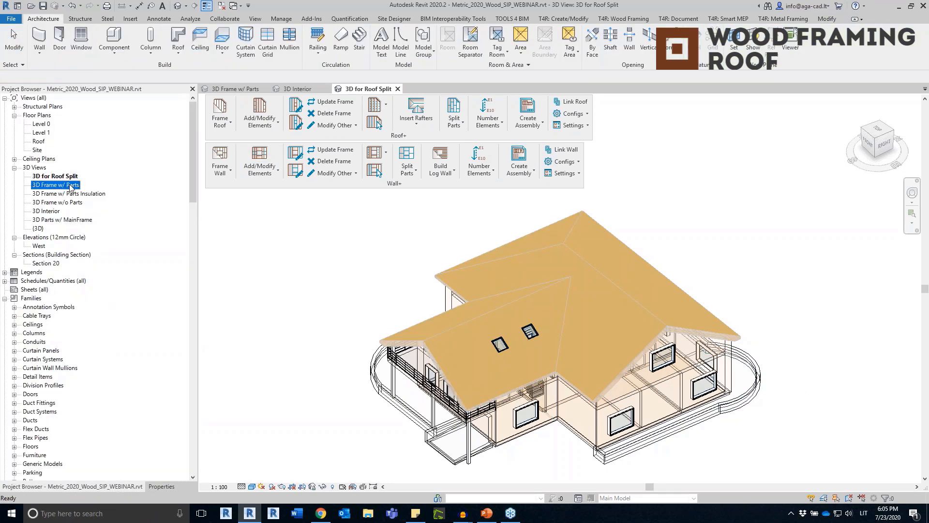
click(770, 361)
shift+middle_drag(790, 276, 674, 383)
scroll(650, 363, up, 6)
Change the right-hand roof panel to type SIP_VC and set its Rafter Cut to Plumb Cut
click(667, 342)
shift+middle_drag(784, 348, 750, 334)
click(161, 486)
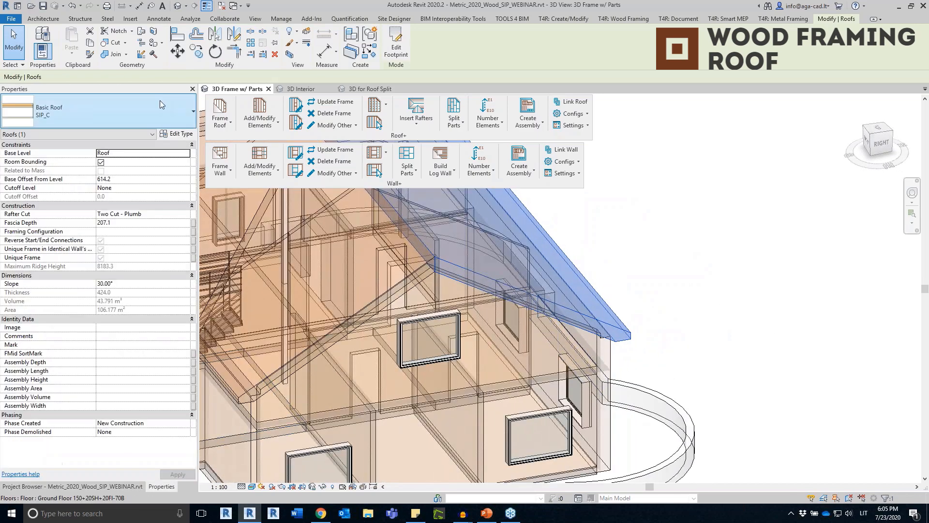
click(141, 108)
click(29, 252)
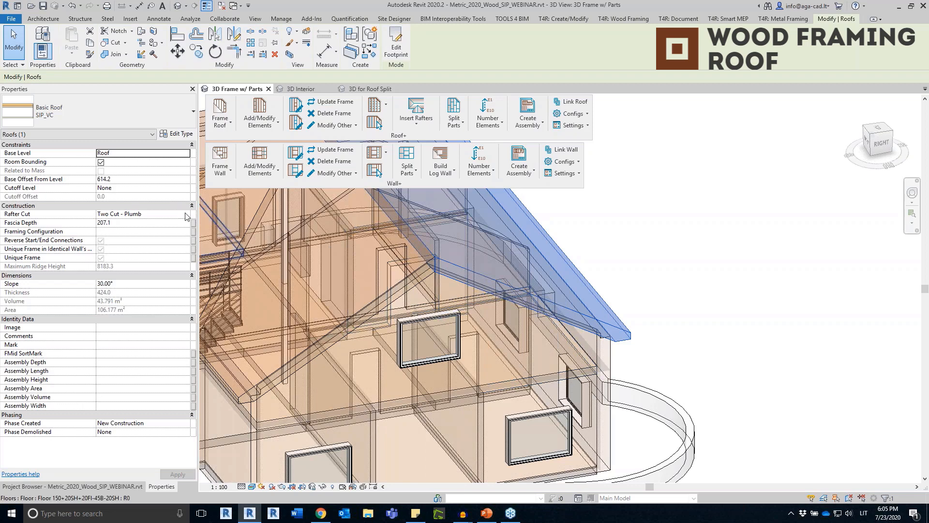
click(168, 214)
click(131, 231)
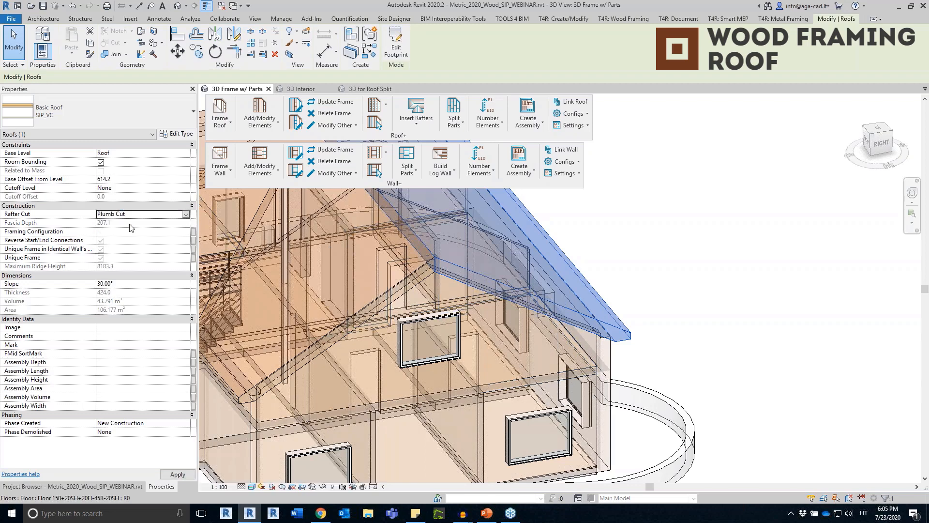
click(763, 336)
scroll(658, 356, up, 5)
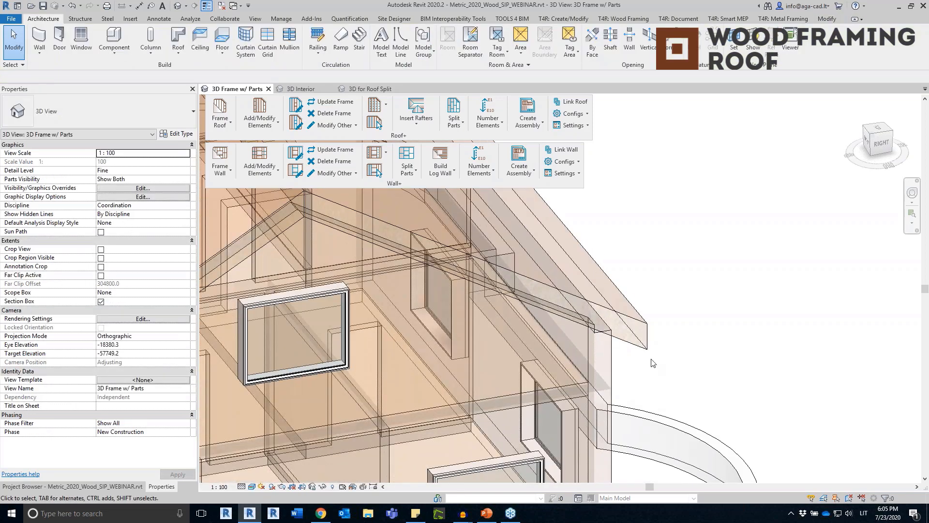
scroll(653, 363, down, 5)
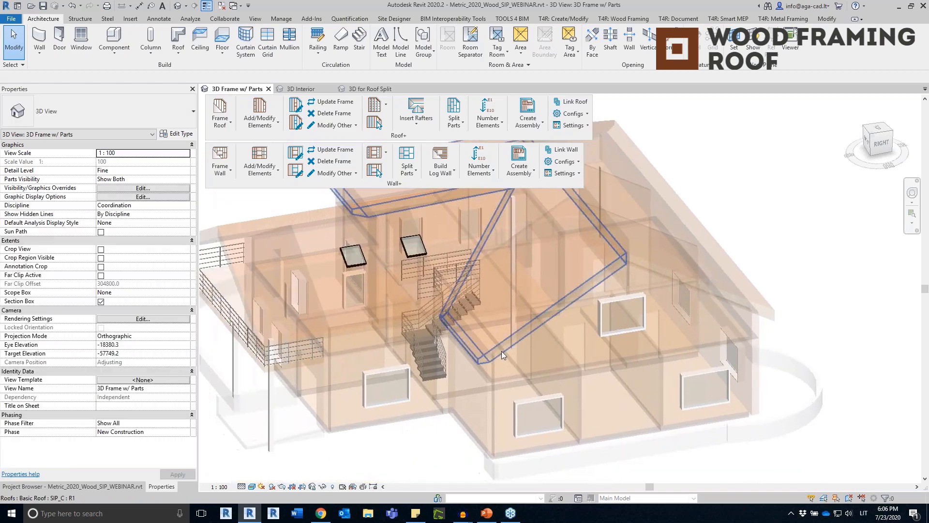
Compare the eave edges of the other roof panels with the plumb-cut panel from several sides
scroll(502, 352, up, 4)
click(468, 362)
scroll(470, 363, down, 5)
shift+middle_drag(476, 366, 315, 327)
scroll(248, 341, up, 4)
scroll(315, 327, down, 6)
shift+middle_drag(411, 363, 783, 289)
click(635, 391)
scroll(658, 276, up, 2)
scroll(783, 291, up, 1)
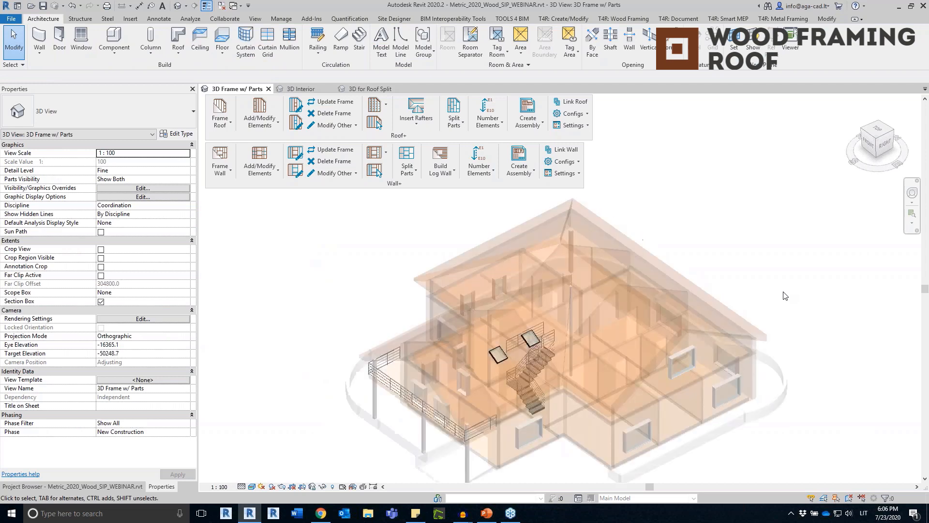
Select all five roof panels and generate their framing with Frame Roof
click(504, 239)
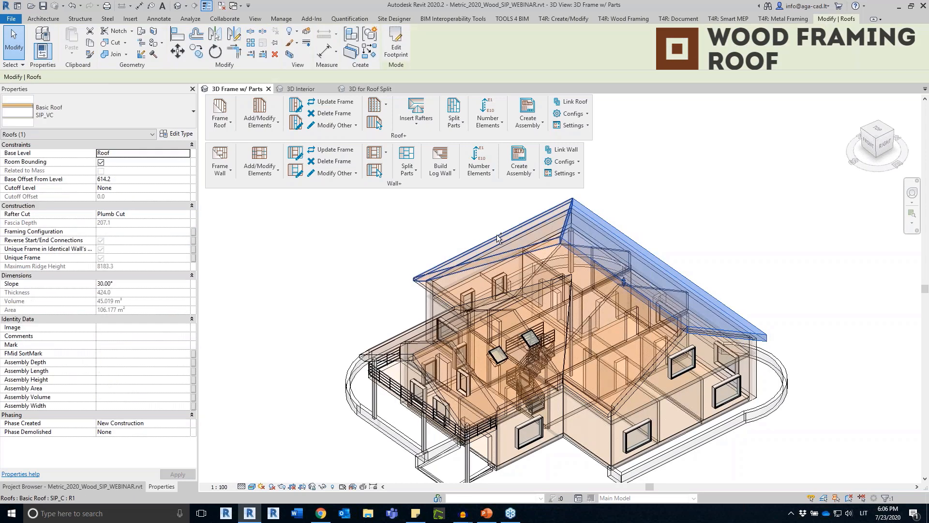
ctrl+click(449, 273)
ctrl+click(386, 351)
ctrl+click(454, 415)
ctrl+click(489, 420)
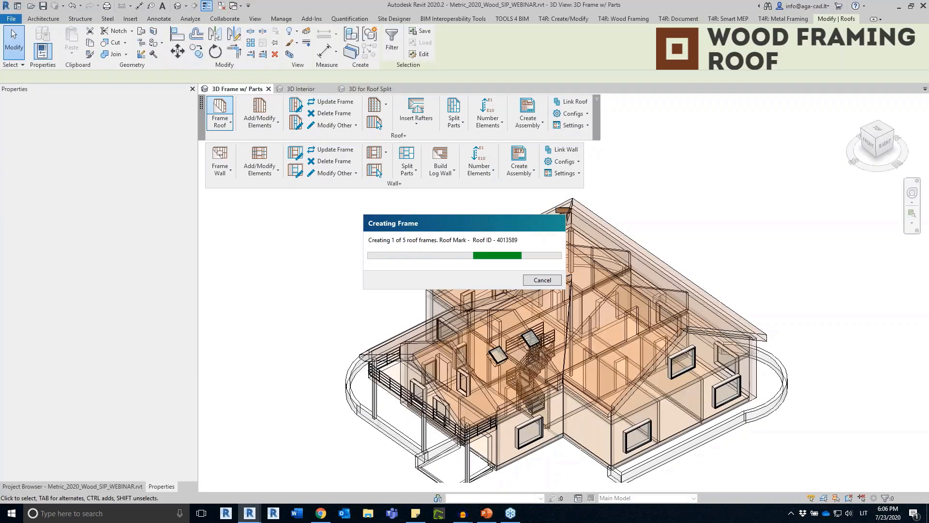
drag(531, 227, 368, 209)
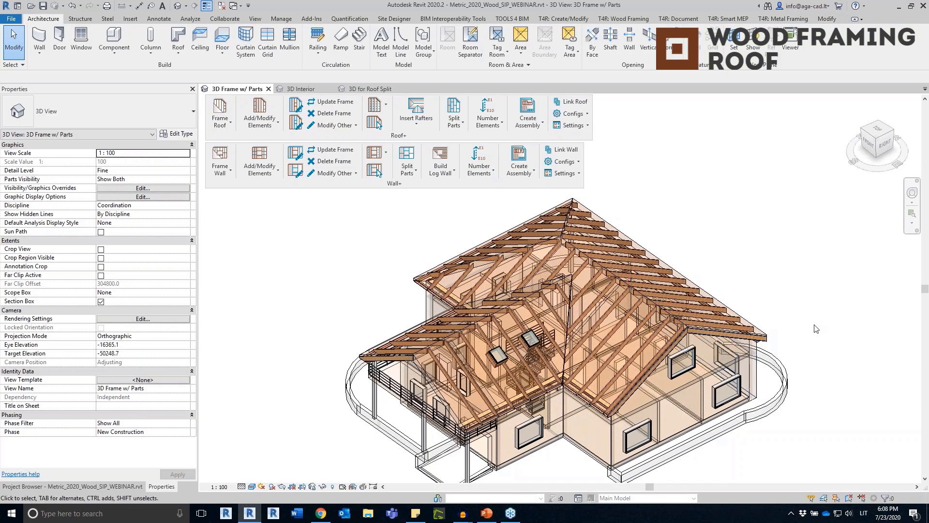
Examine the rafter ends at the plumb-cut panel's eave and the properties of one of its common rafters
scroll(770, 337, up, 5)
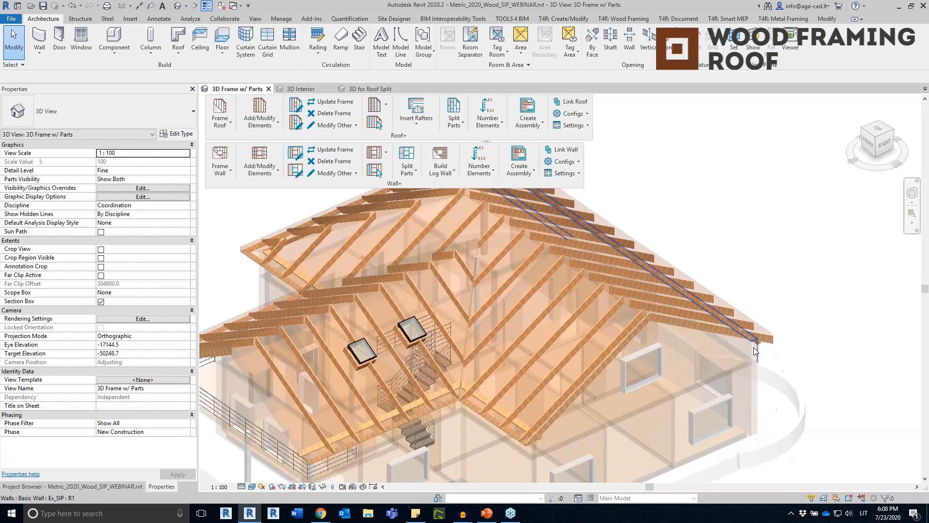
click(772, 339)
shift+middle_drag(774, 339, 801, 341)
scroll(801, 340, up, 2)
click(780, 336)
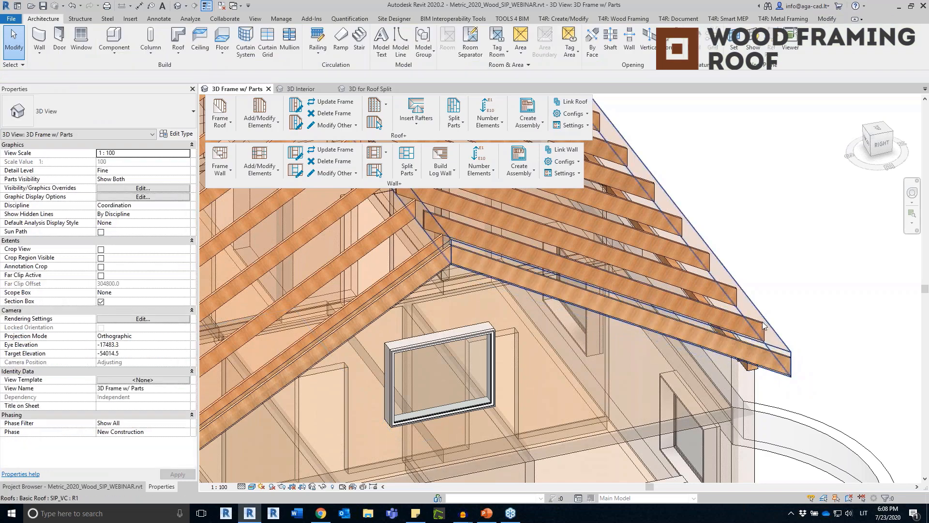
click(761, 329)
scroll(763, 329, down, 2)
shift+middle_drag(838, 365, 820, 354)
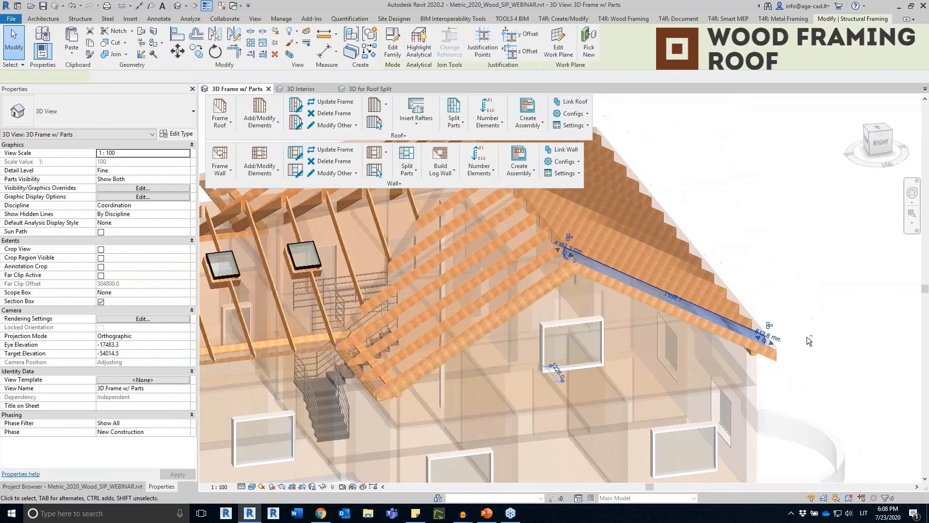
scroll(753, 344, up, 2)
scroll(755, 345, down, 5)
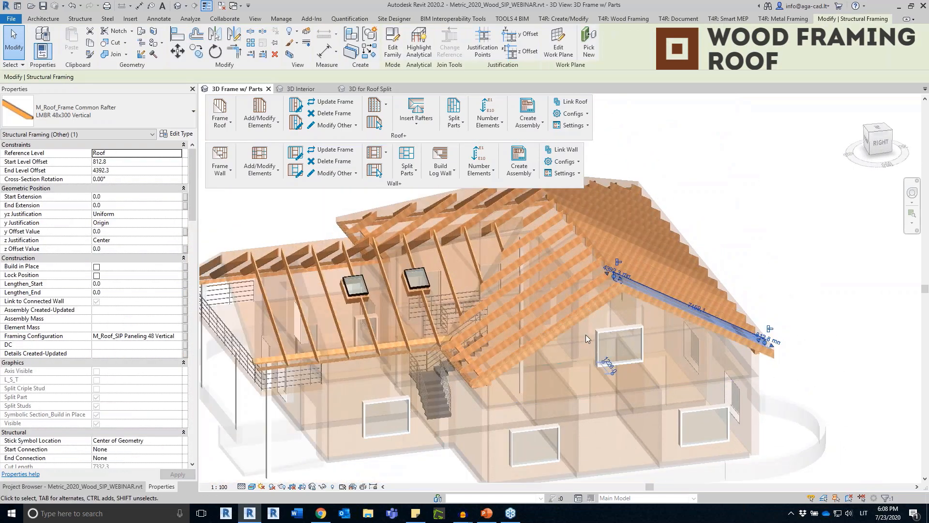
Examine the two-cut eave above the balcony, checking the roof panel, soffit board and common rafter there
click(256, 270)
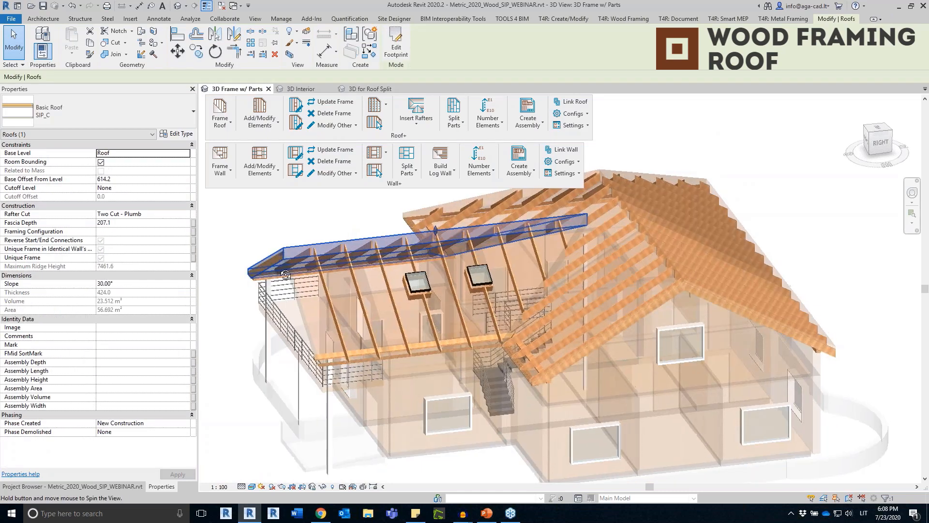
scroll(261, 276, up, 4)
key(Escape)
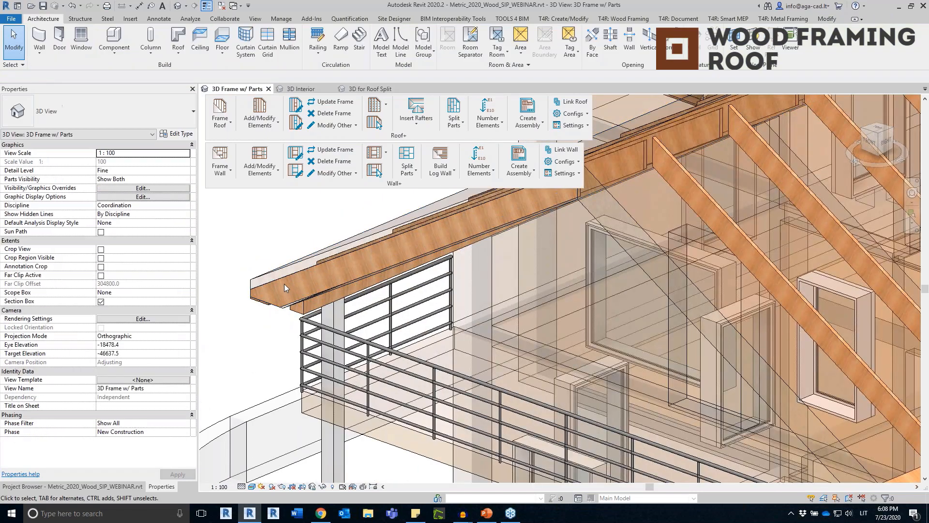
click(292, 285)
shift+middle_drag(294, 286, 491, 340)
scroll(348, 303, up, 3)
click(342, 298)
key(Escape)
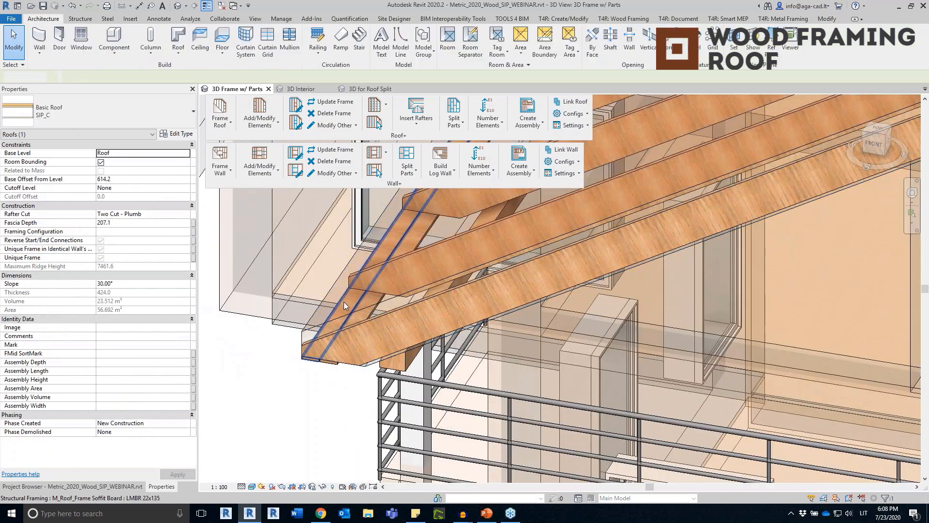
click(344, 300)
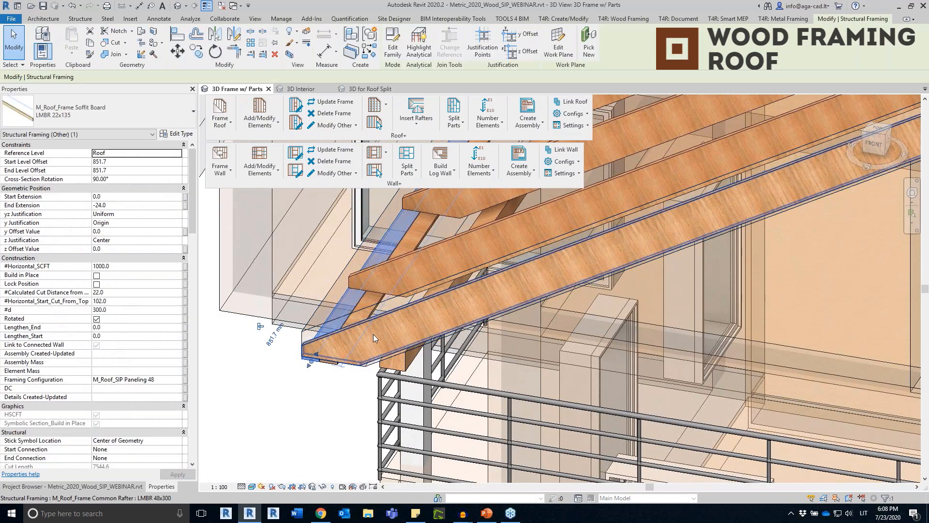
click(373, 322)
Check the properties of the girder joist supporting the rafters at the balcony eave
scroll(373, 321, down, 4)
scroll(380, 342, up, 3)
scroll(380, 342, up, 2)
click(399, 354)
scroll(388, 338, down, 6)
shift+middle_drag(595, 314, 504, 329)
middle_drag(503, 329, 268, 305)
scroll(755, 336, up, 3)
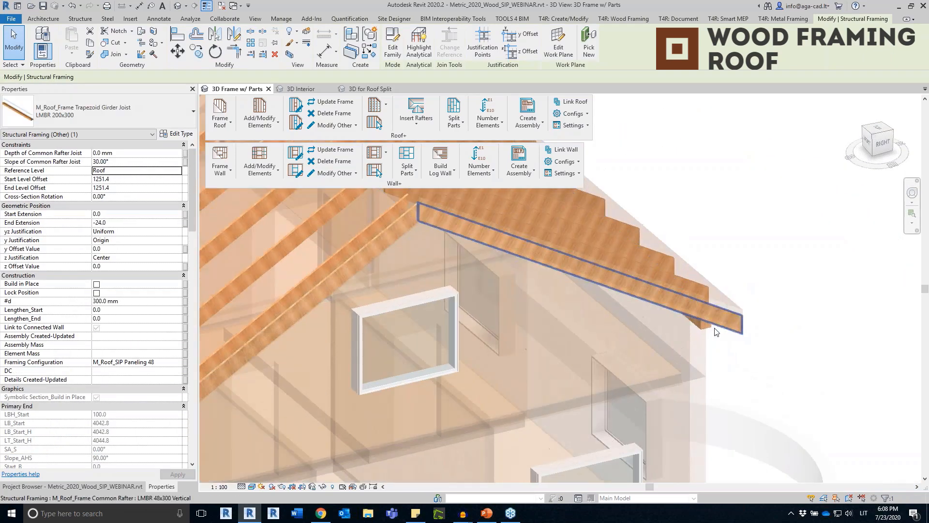
Check the girder joist under the plumb-cut panel's rafters, deselect it and view the roof framing from above
click(707, 328)
shift+middle_drag(735, 360, 664, 379)
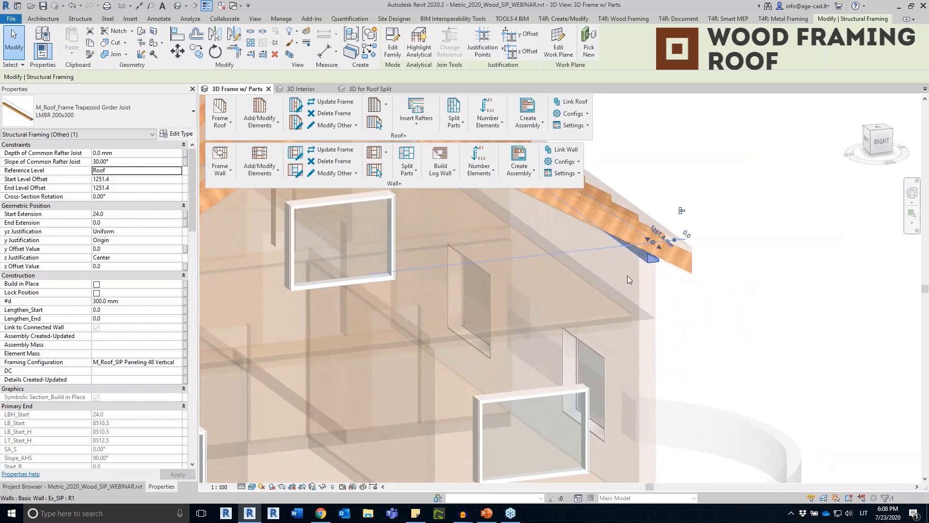
scroll(702, 338, down, 3)
click(764, 309)
scroll(764, 309, down, 3)
shift+middle_drag(764, 309, 805, 395)
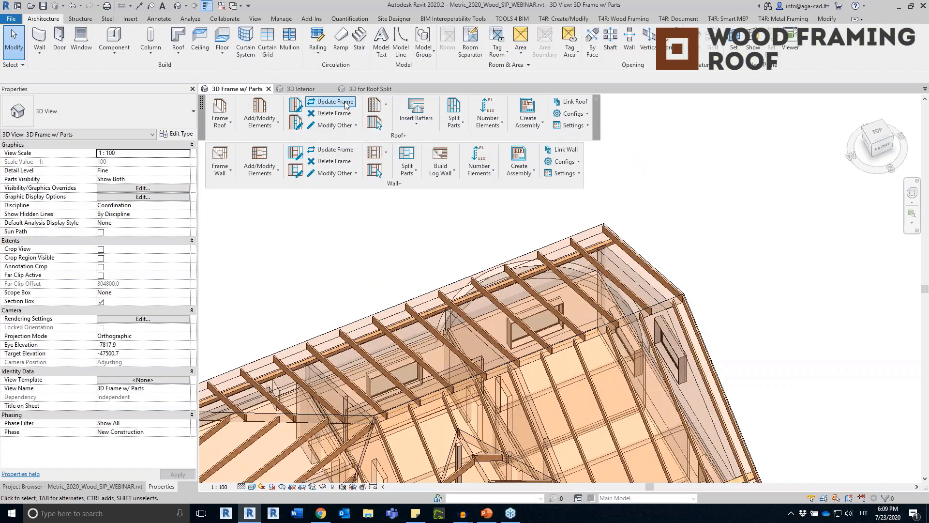
Align the main roof's rafters across its ridge with those of the opposite slope, using Align Joists with other Element
click(385, 105)
click(407, 122)
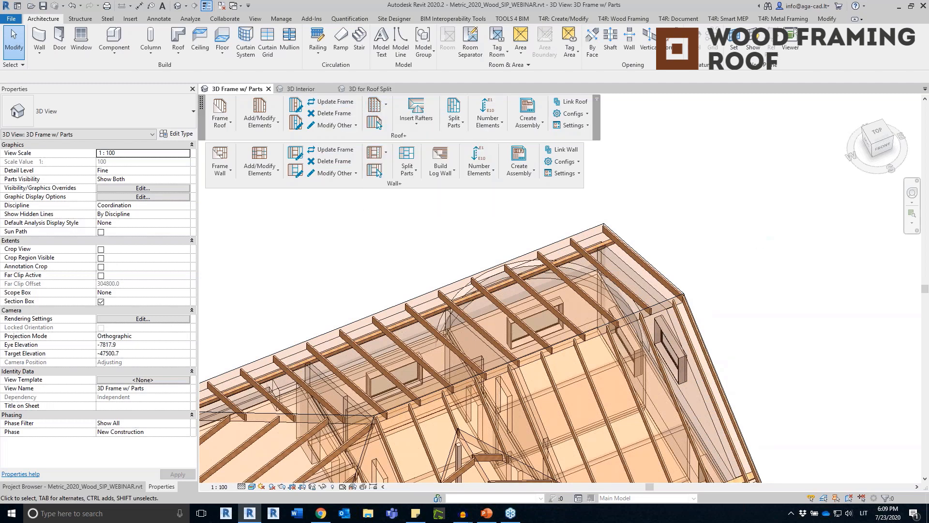
drag(477, 207, 375, 211)
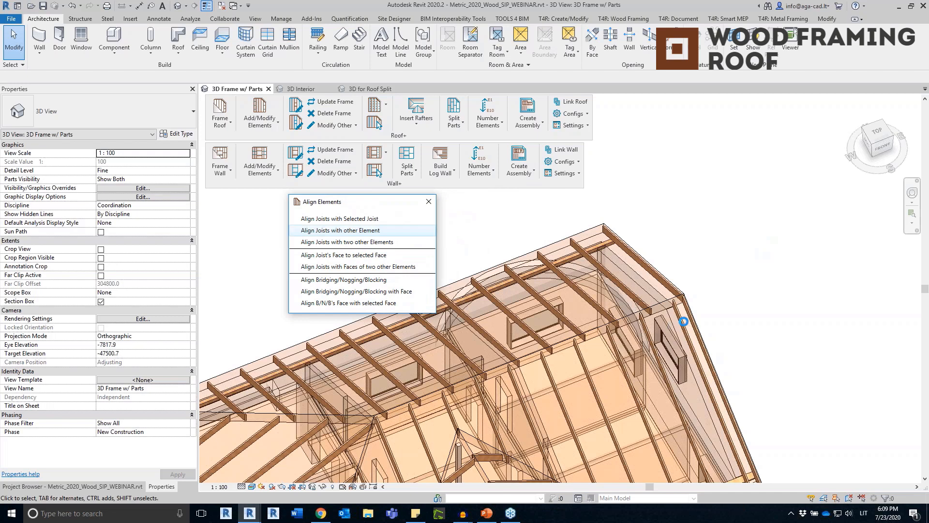
click(683, 322)
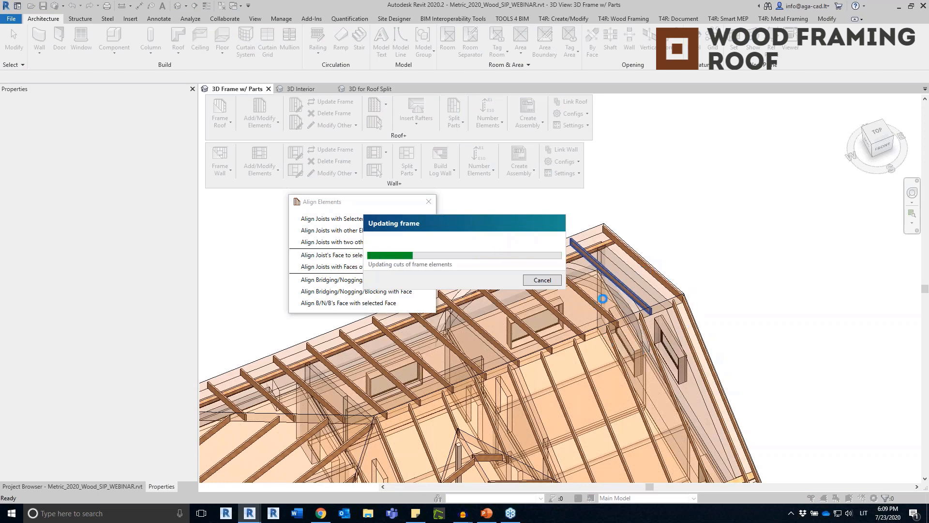
Align the rafters on the balcony wing's skylight slope with the rafters of its opposite slope
scroll(760, 237, up, 5)
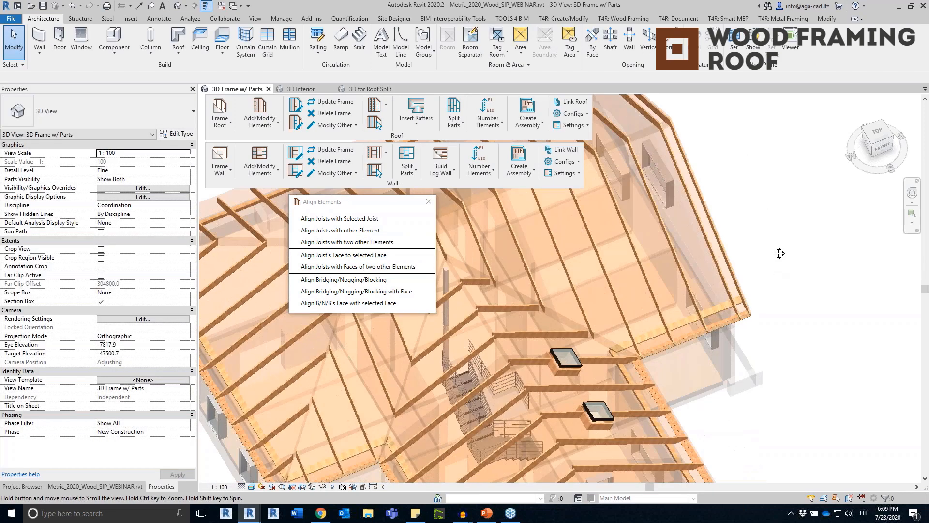
middle_drag(778, 253, 798, 249)
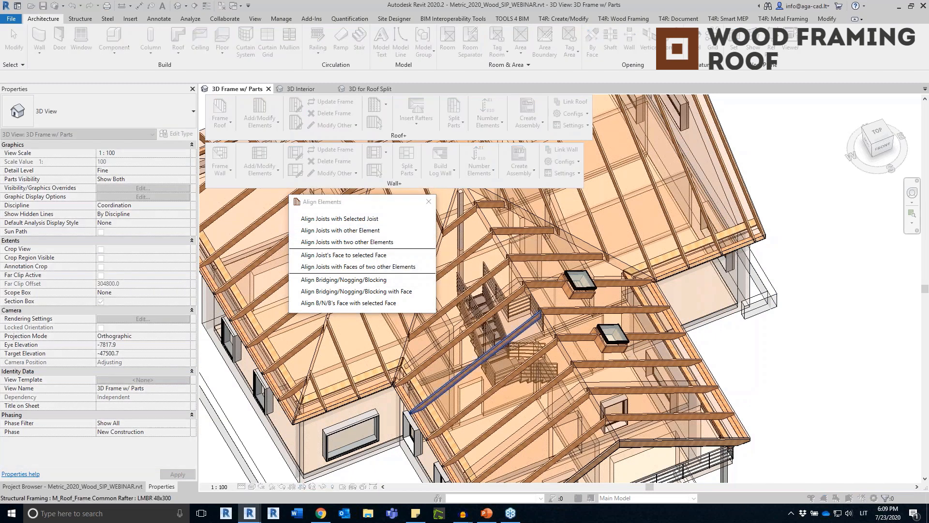
click(558, 310)
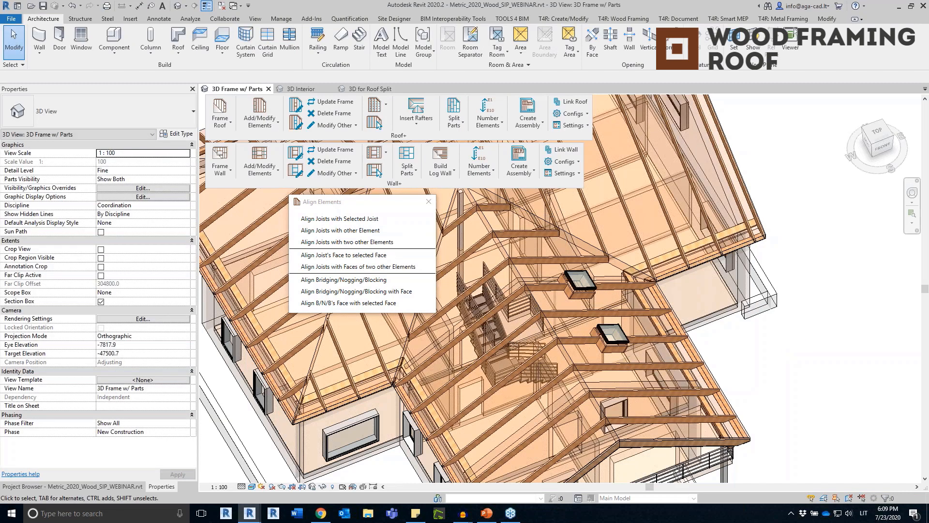
Examine the aligned rafters along the ridges and around the valley beside the skylights, and finish aligning elements
scroll(797, 341, down, 3)
shift+middle_drag(828, 312, 753, 367)
scroll(623, 336, up, 5)
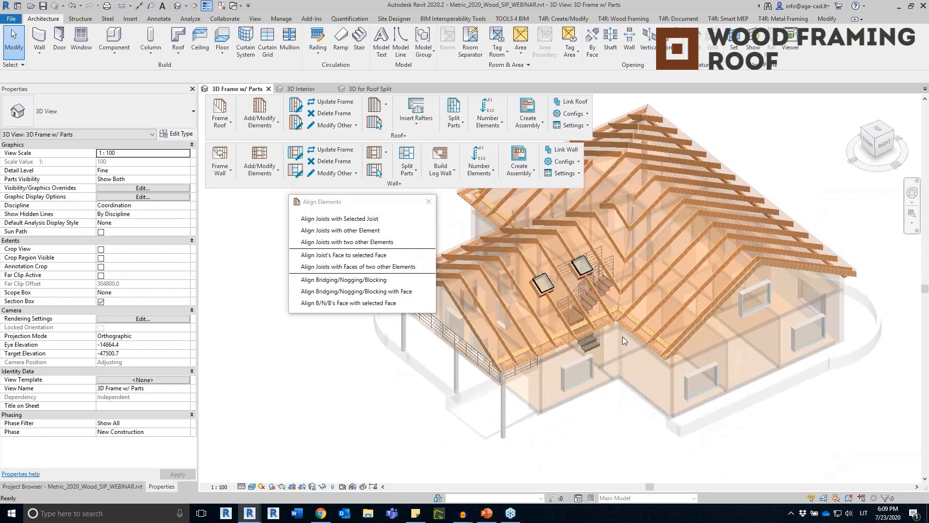
scroll(635, 222, up, 4)
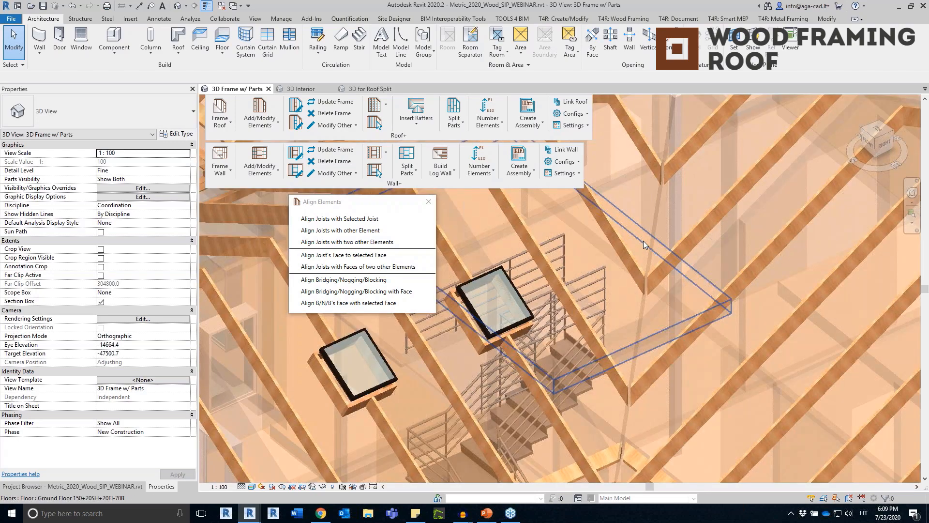
click(657, 271)
scroll(657, 271, down, 5)
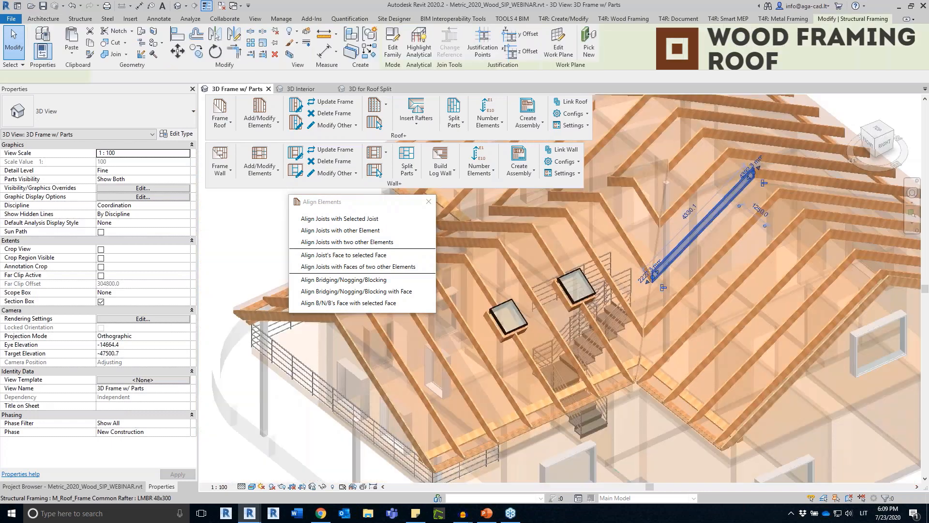
key(Escape)
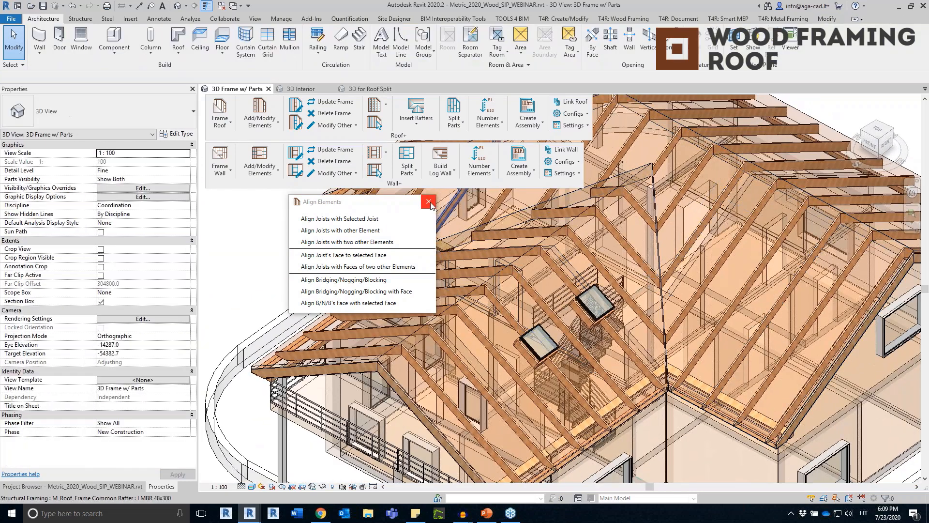
click(429, 201)
key(Escape)
Check the hip, valley and ridge types defined in the 48x300 rafter configuration
click(420, 126)
click(434, 138)
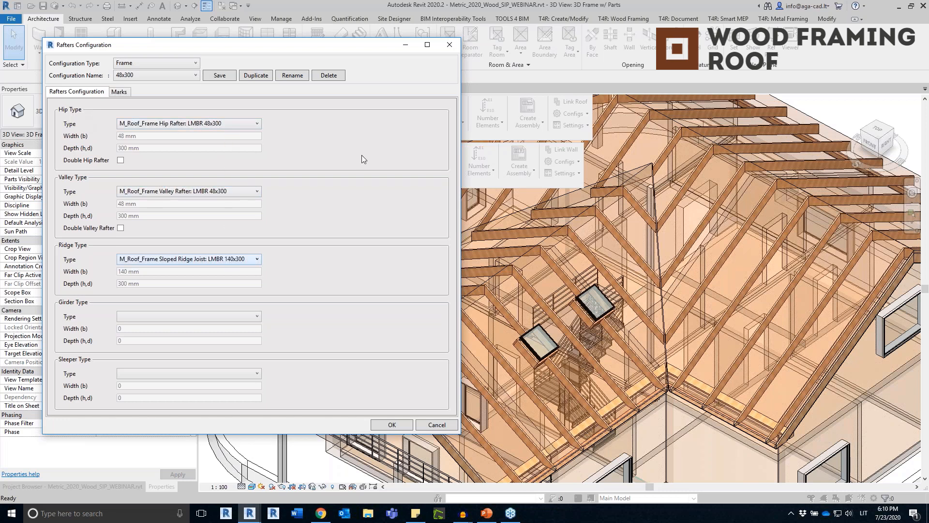
click(449, 45)
Insert all hip and valley rafters in the SIP roof using a rafter configuration
click(427, 123)
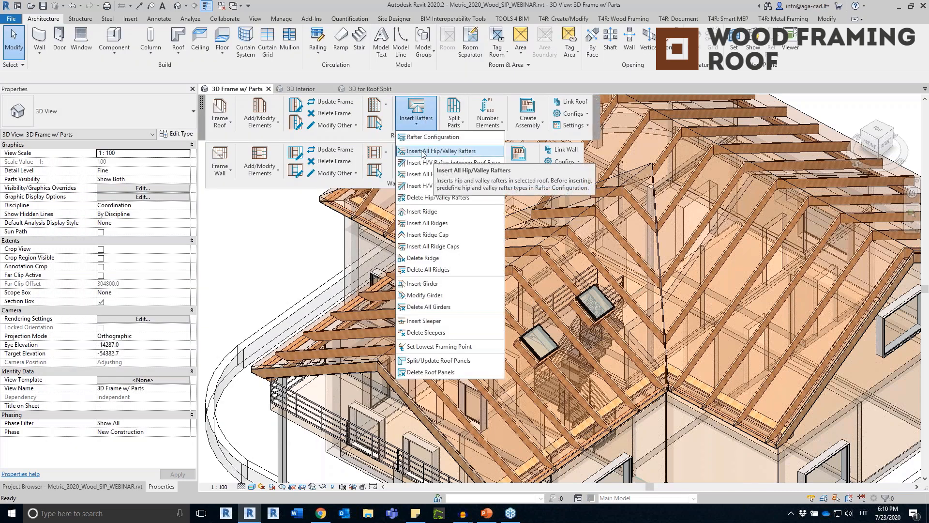
click(459, 155)
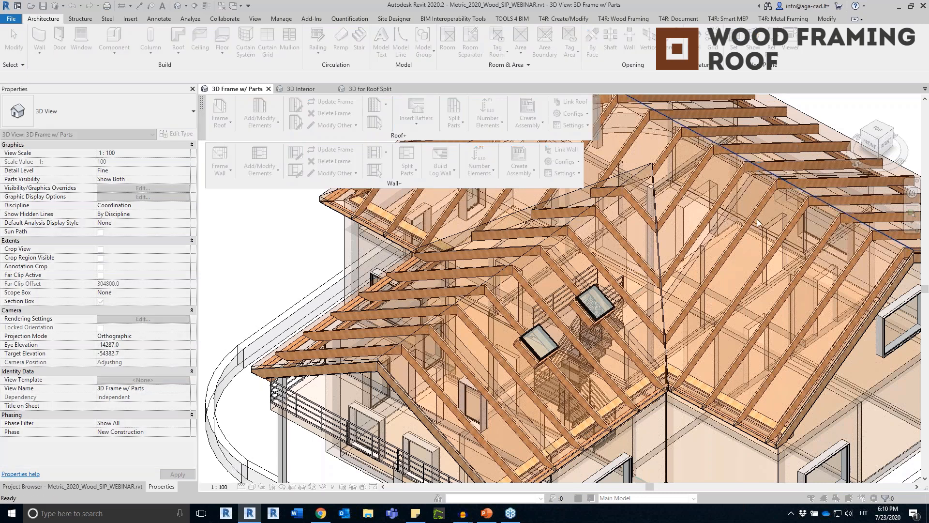
click(457, 253)
click(425, 273)
click(462, 271)
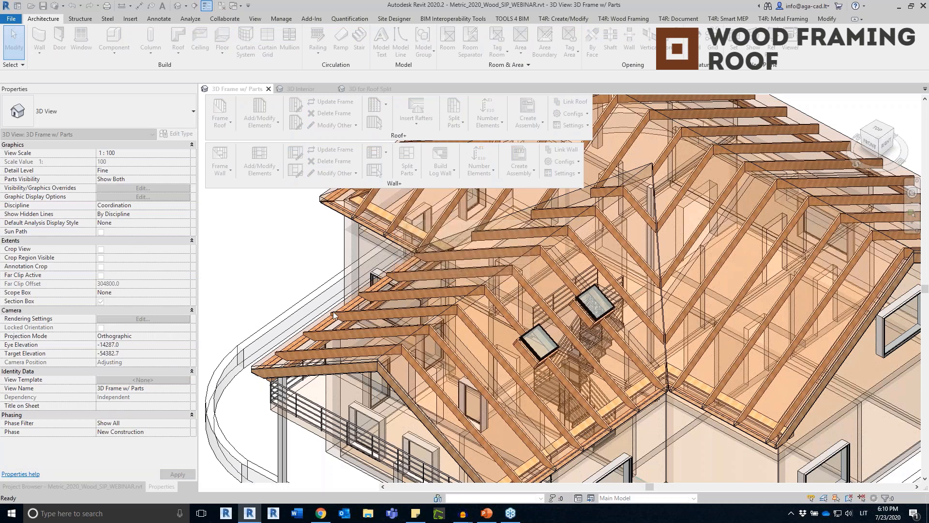
Examine the inserted hip and valley rafters where the balcony wing meets the main roof
middle_drag(563, 265, 591, 353)
click(434, 267)
shift+middle_drag(434, 267, 465, 310)
click(587, 286)
middle_drag(763, 300, 543, 326)
key(Escape)
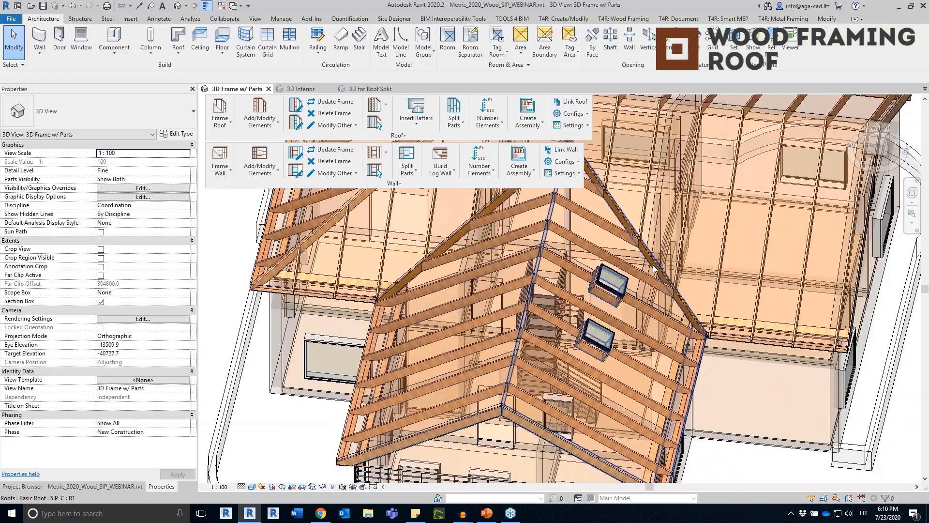
Insert all ridges in the SIP roof, using the configuration with LMBR 140x300 sloped ridge joists
scroll(653, 267, down, 5)
shift+middle_drag(653, 266, 533, 242)
click(416, 123)
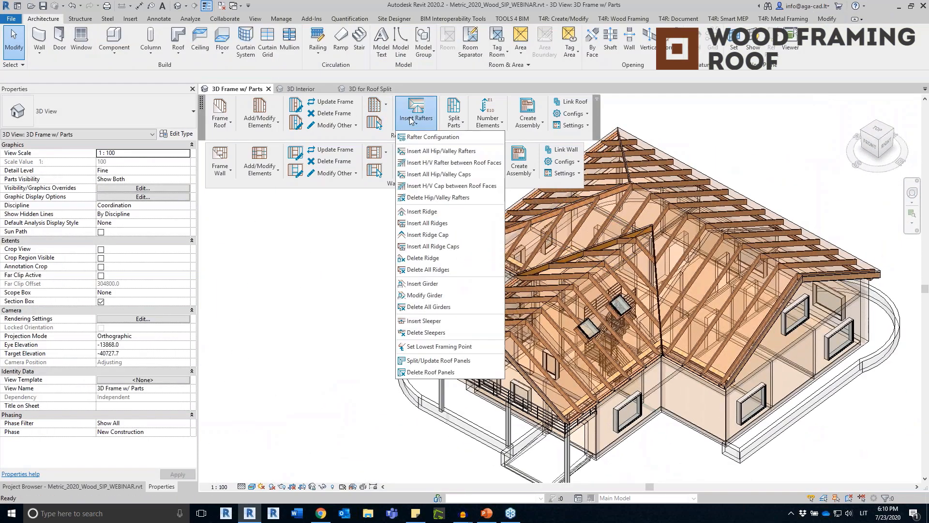
click(448, 213)
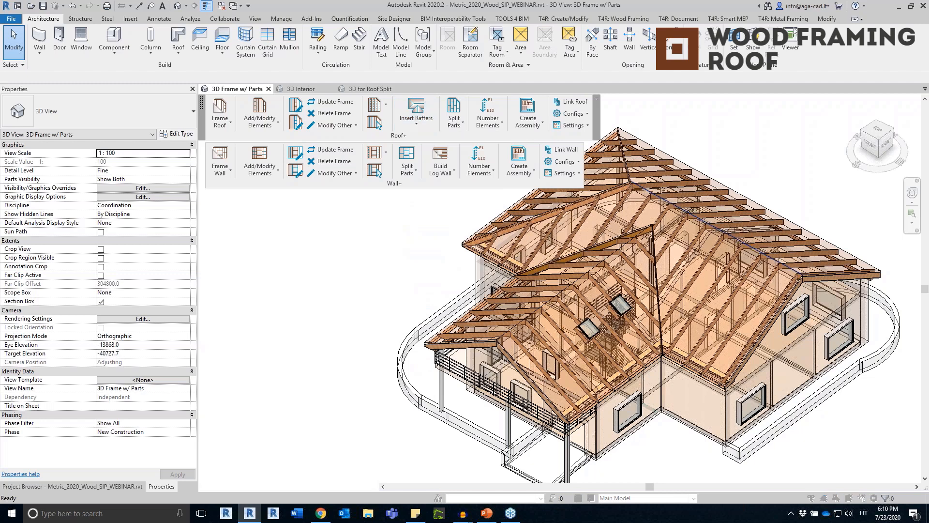
click(638, 236)
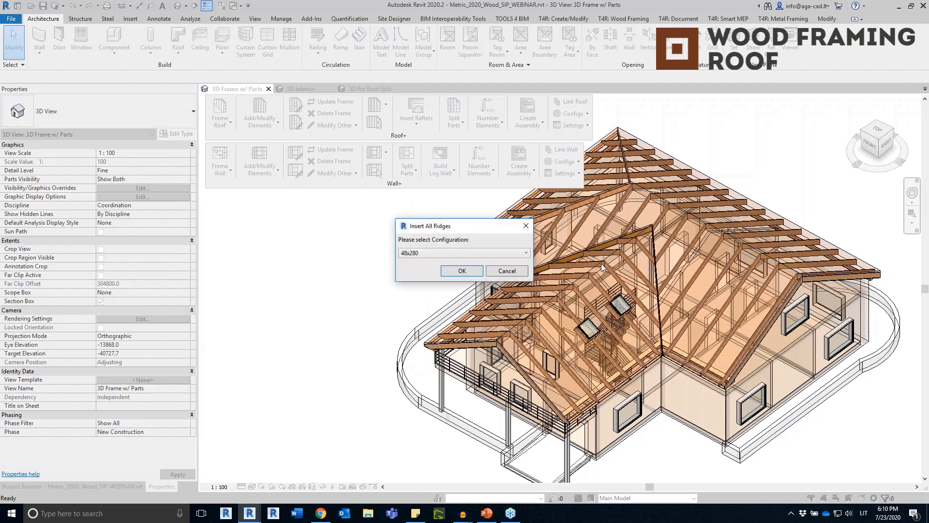
click(439, 253)
click(450, 264)
click(462, 271)
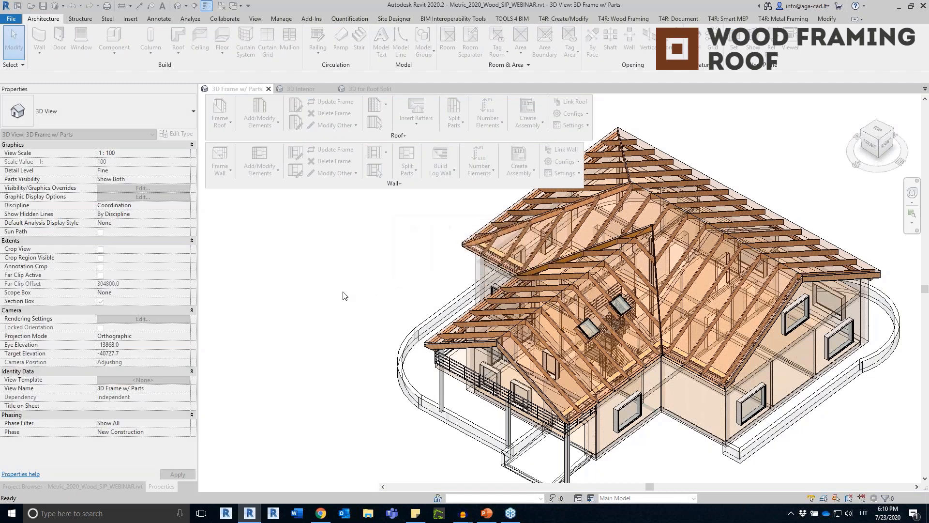
Examine the balcony wing's ridge joist, checking its properties and how the rafters meet above it
scroll(513, 344, up, 5)
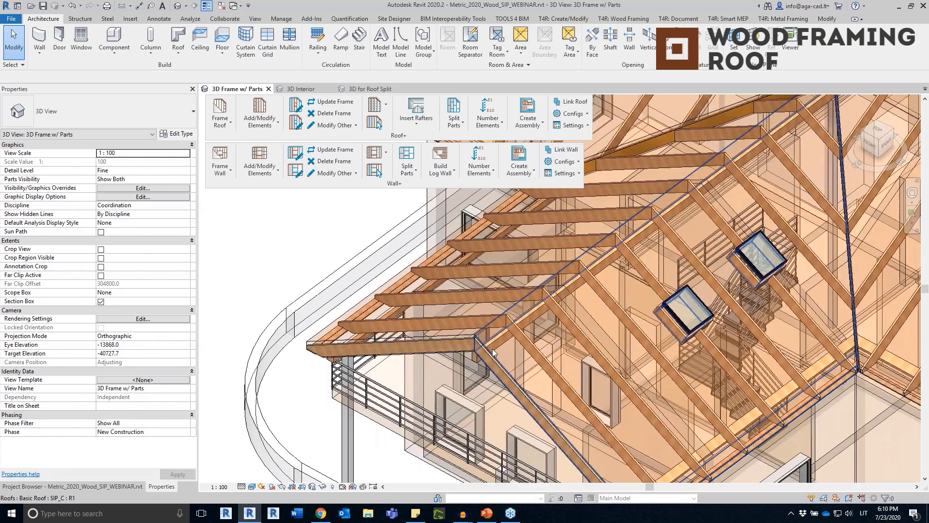
click(498, 347)
scroll(498, 347, up, 6)
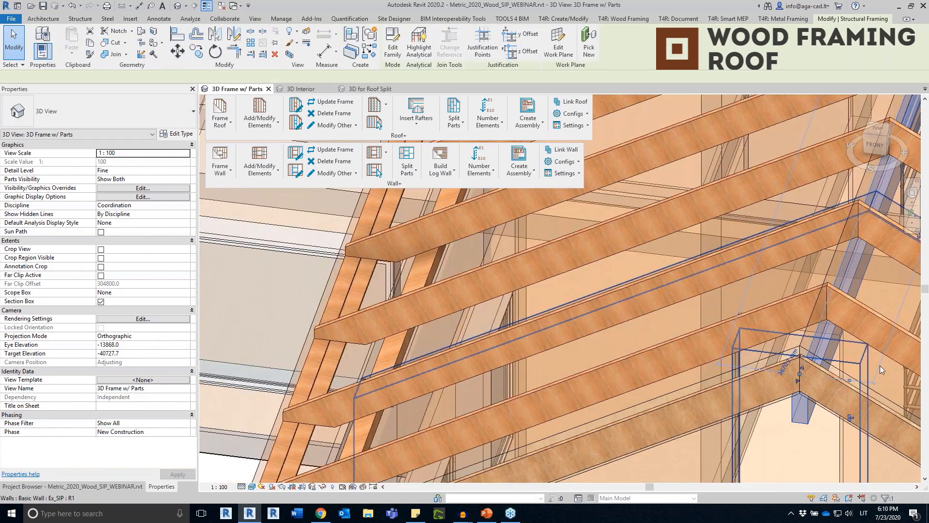
shift+middle_drag(880, 365, 441, 356)
scroll(554, 283, up, 3)
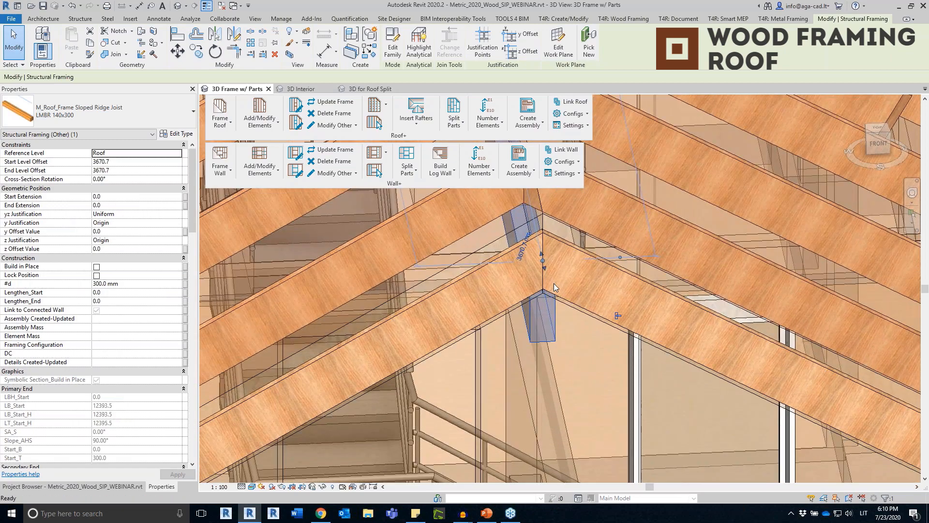
key(Escape)
scroll(554, 295, down, 3)
click(555, 314)
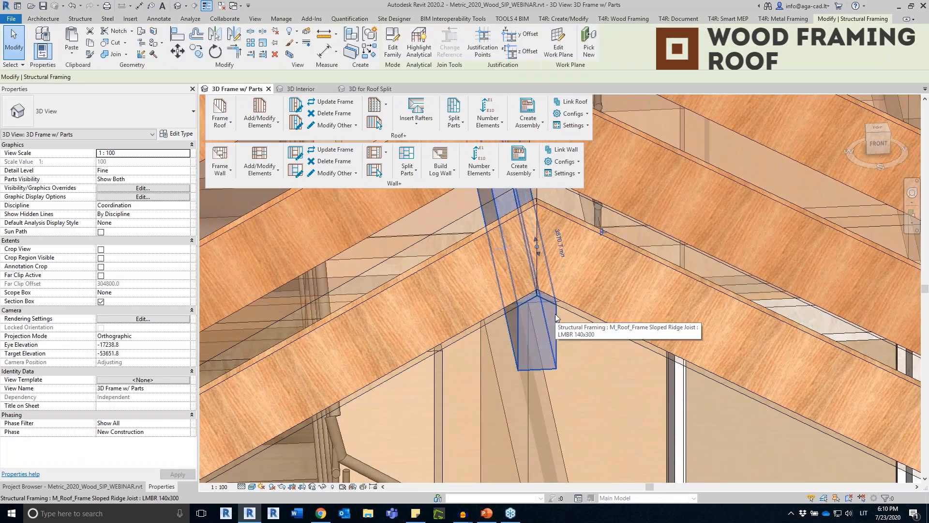
Check the main roof's ridge joist and its properties, deselect it and view the whole framed house
scroll(554, 315, down, 3)
shift+middle_drag(770, 328, 807, 280)
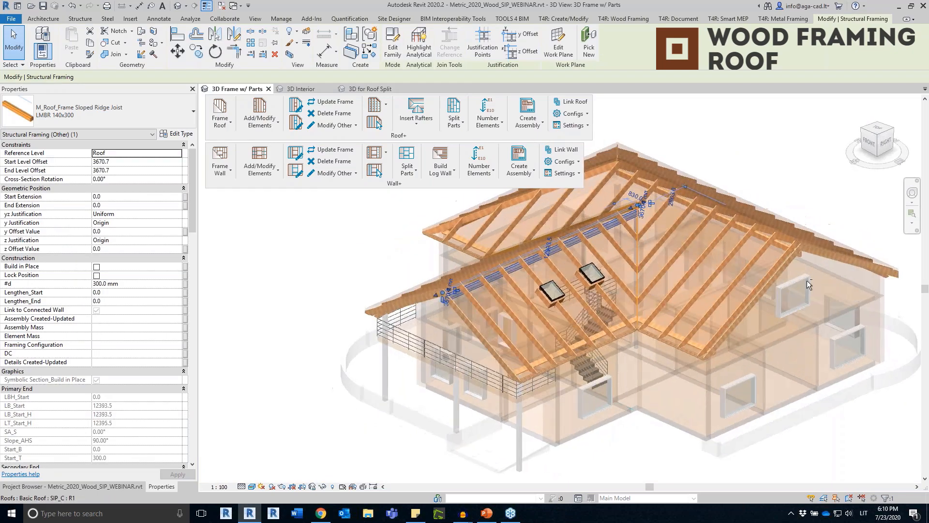
scroll(801, 248, up, 6)
scroll(786, 284, down, 8)
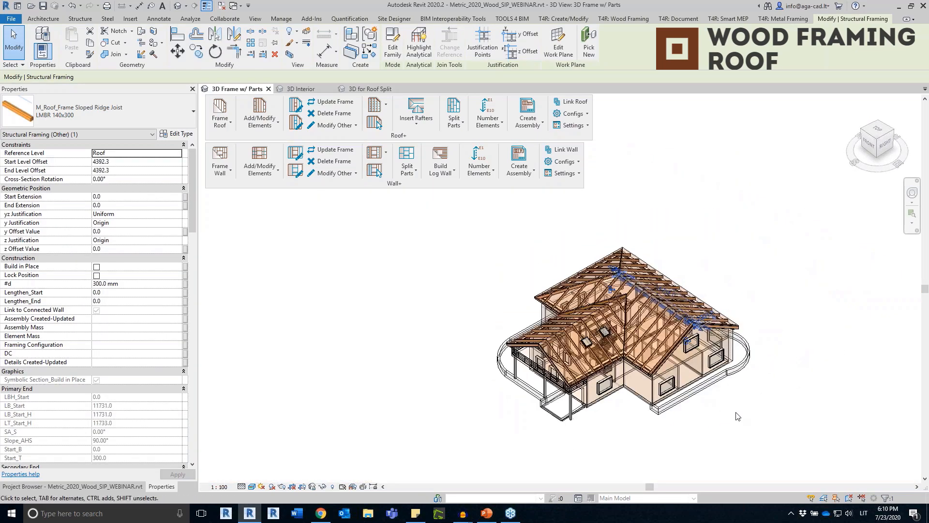
click(752, 408)
scroll(690, 343, up, 4)
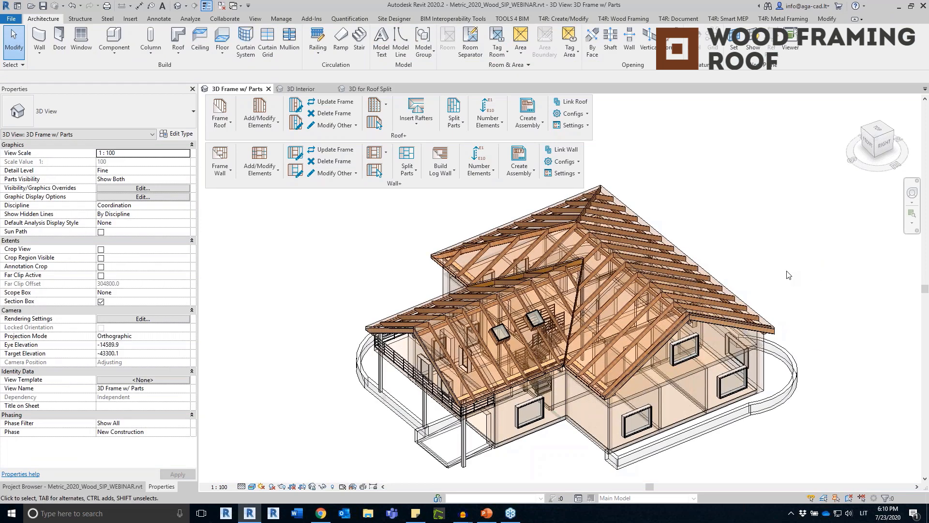
shift+middle_drag(785, 265, 754, 252)
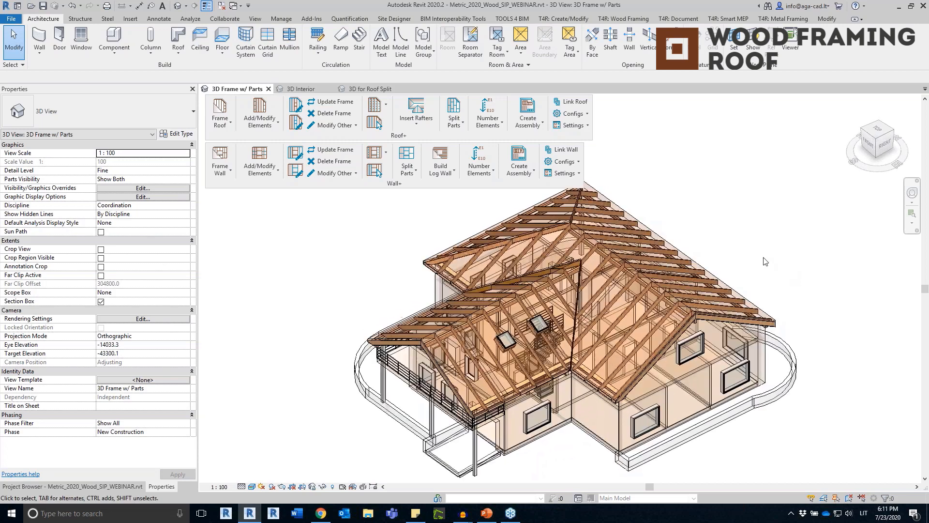
Open the 3D Frame w/o Parts view and check its parts visibility setting
click(120, 485)
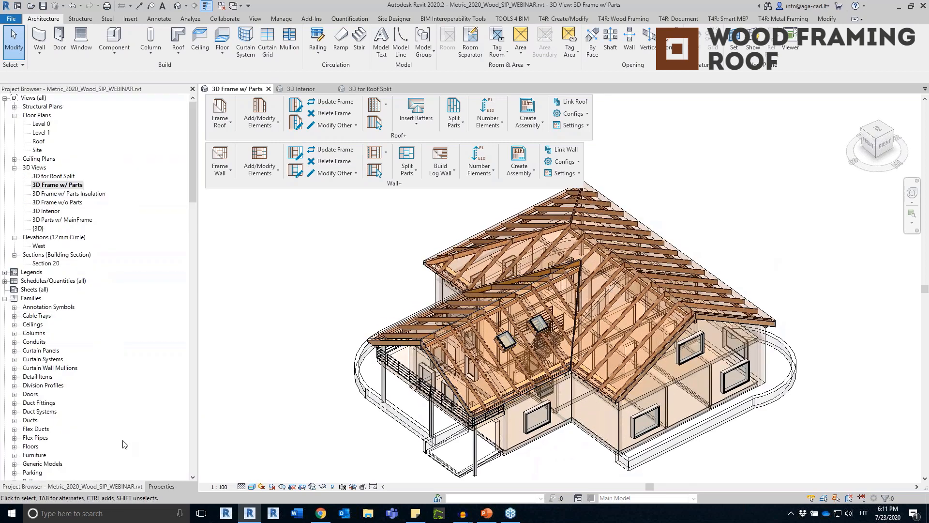
double_click(75, 203)
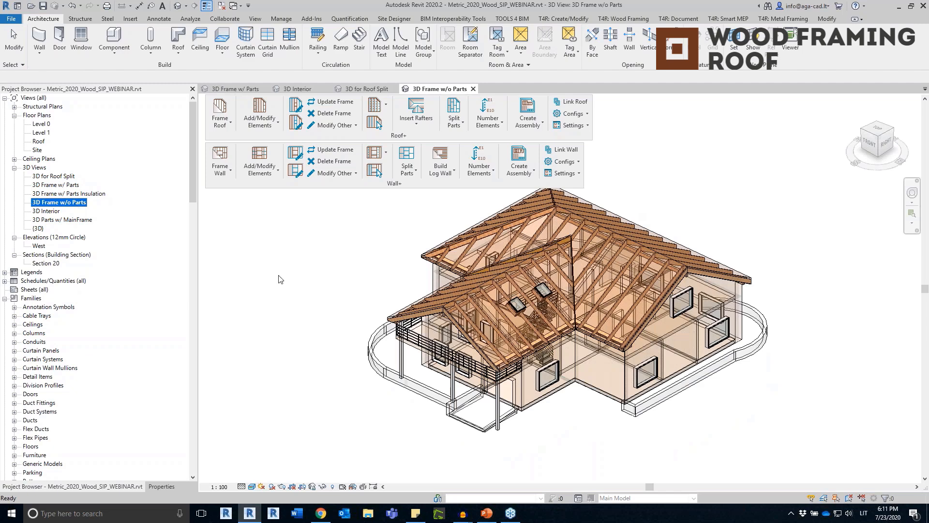
shift+middle_drag(346, 244, 401, 313)
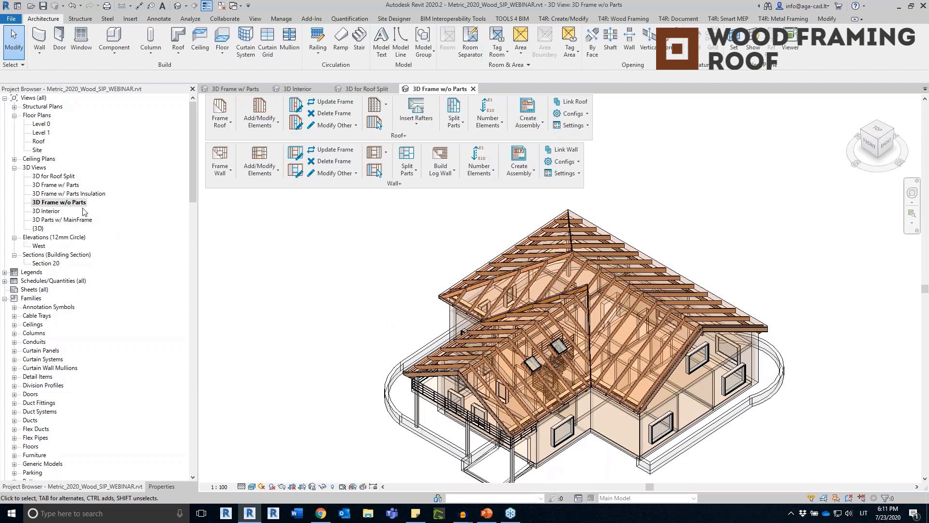
click(160, 486)
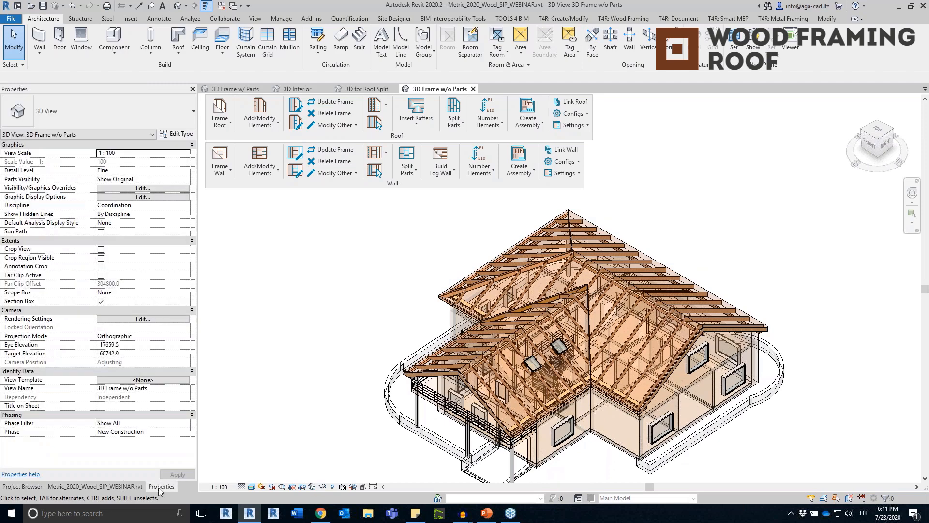
Return to the 3D Frame w/ Parts view and check its parts visibility setting
click(123, 486)
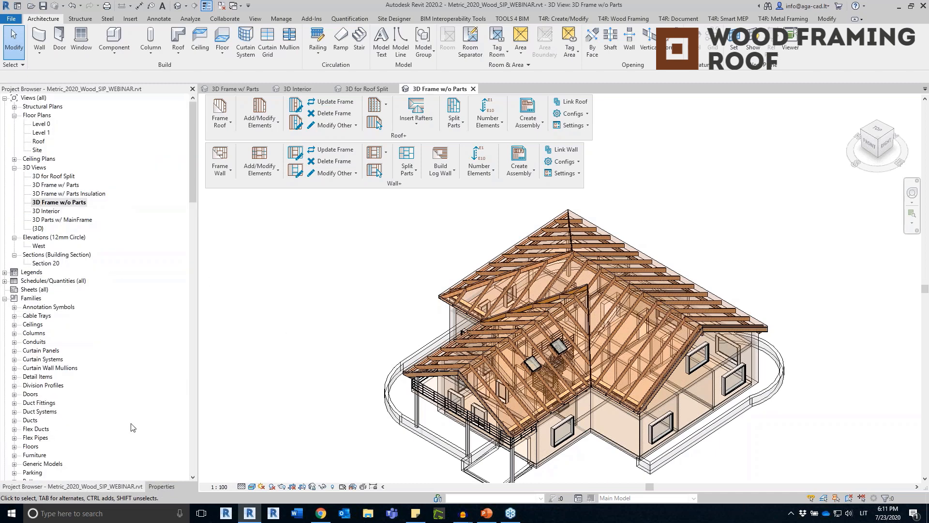
double_click(69, 186)
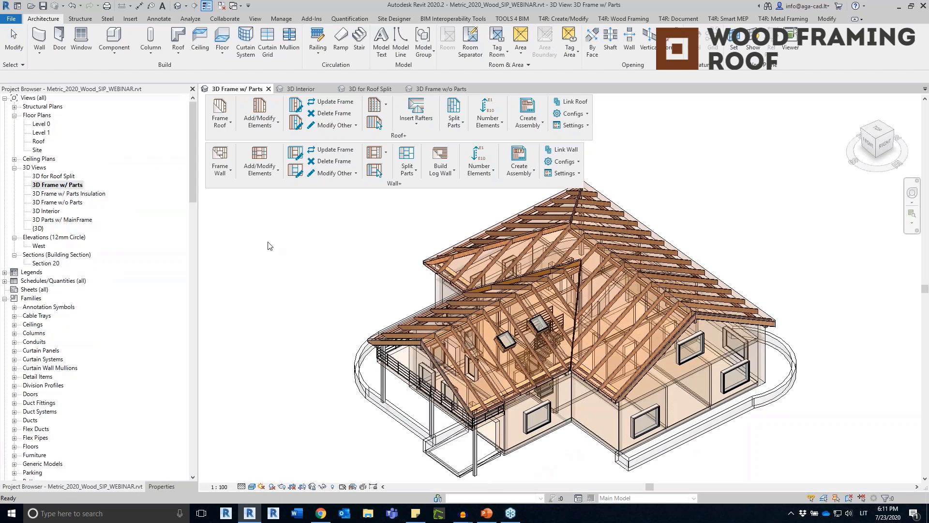
click(161, 487)
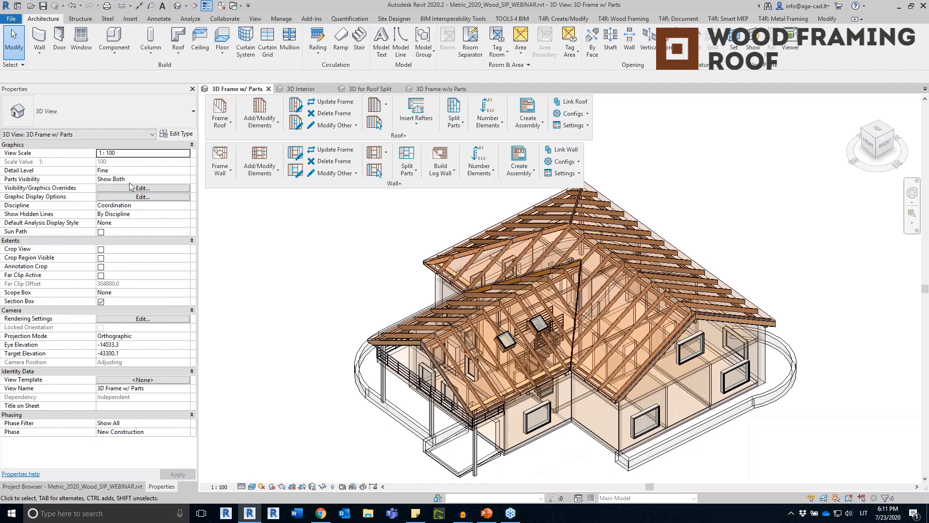
middle_drag(303, 239, 371, 244)
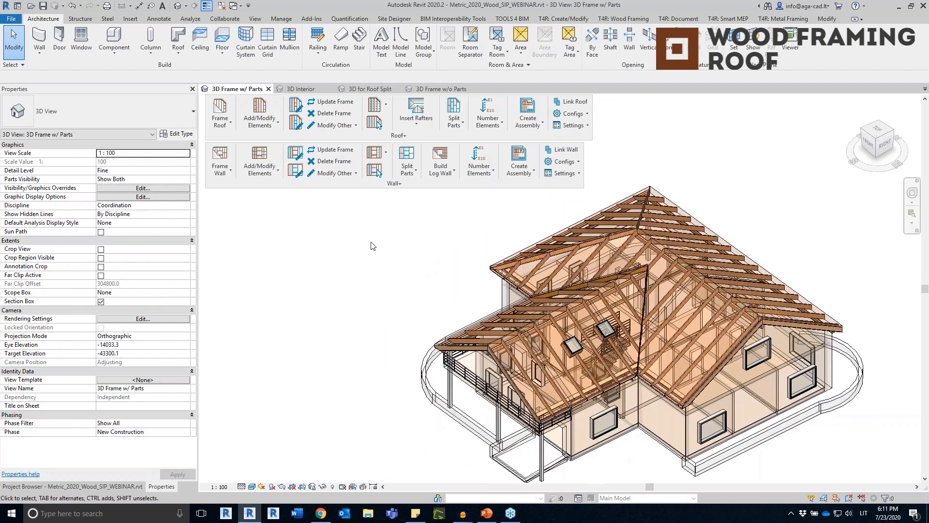
Select a common rafter on each of the five roof planes and split their parts
click(501, 335)
ctrl+click(583, 222)
ctrl+click(613, 224)
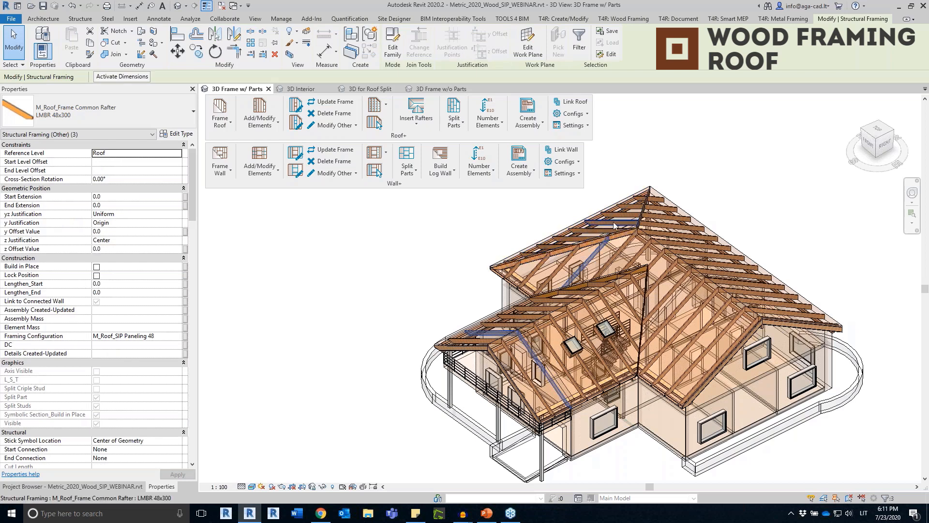
ctrl+click(729, 258)
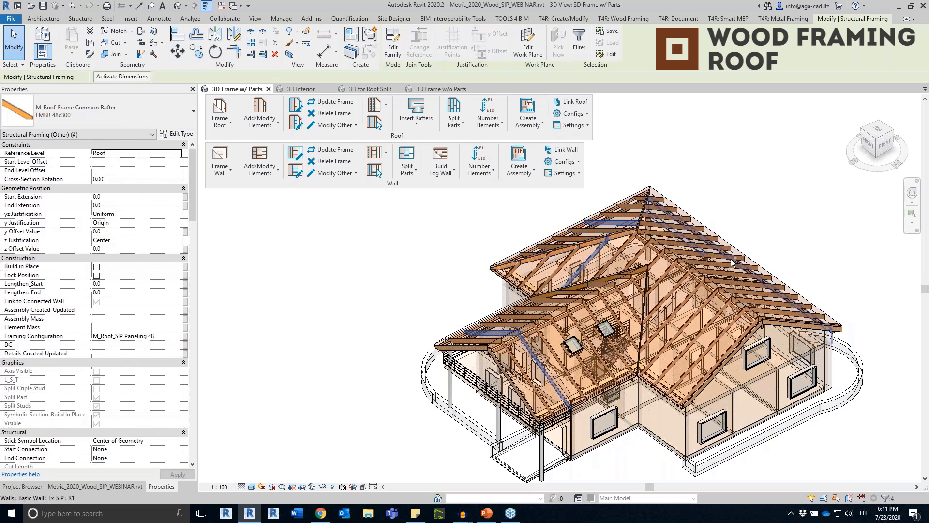
ctrl+click(626, 211)
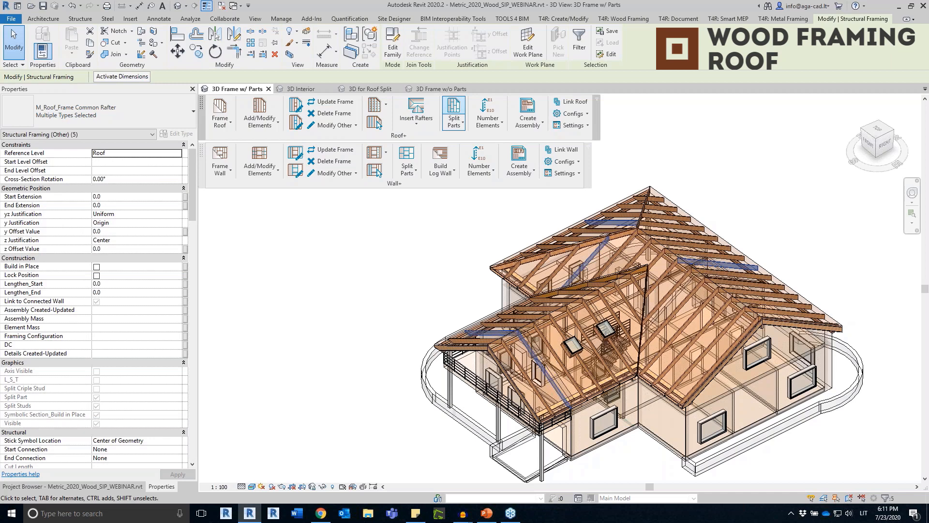
click(454, 113)
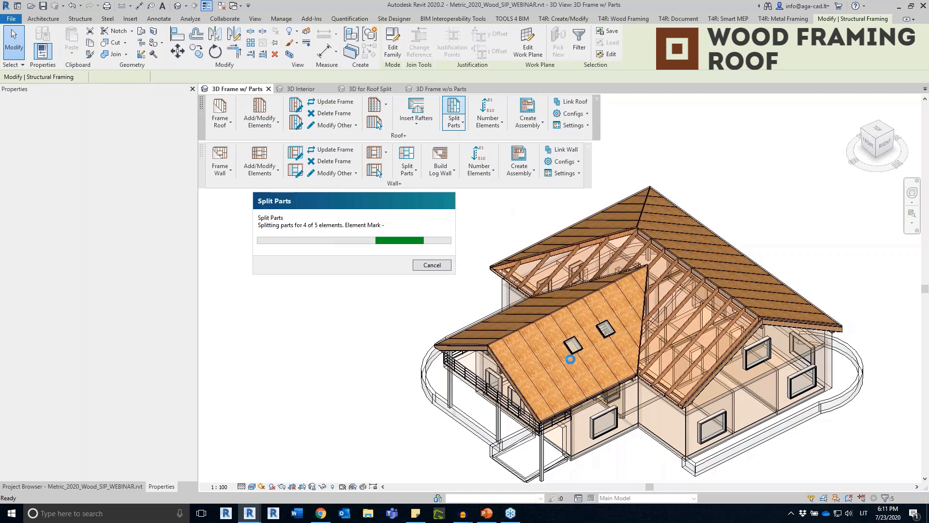
Examine the split outer panels around the skylight and along both sides of the valley
scroll(644, 381, up, 5)
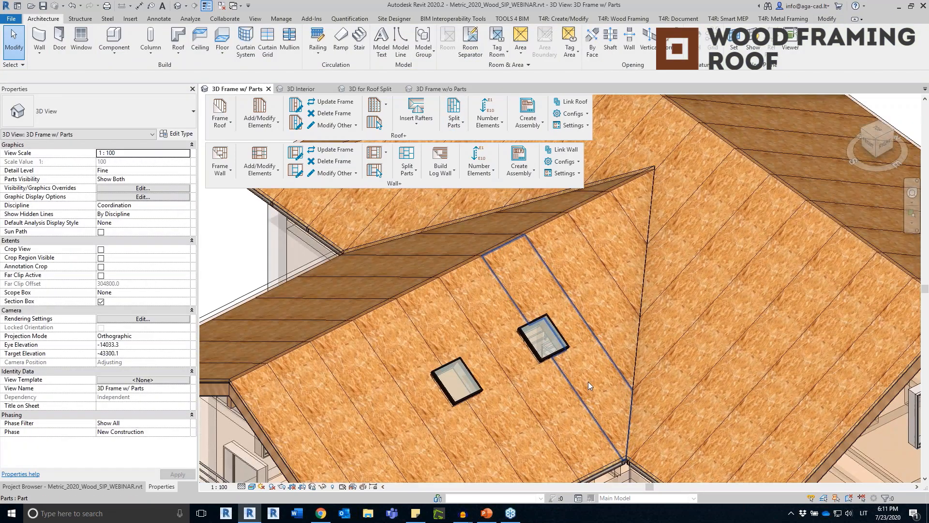
click(588, 381)
shift+middle_drag(587, 381, 557, 402)
click(591, 298)
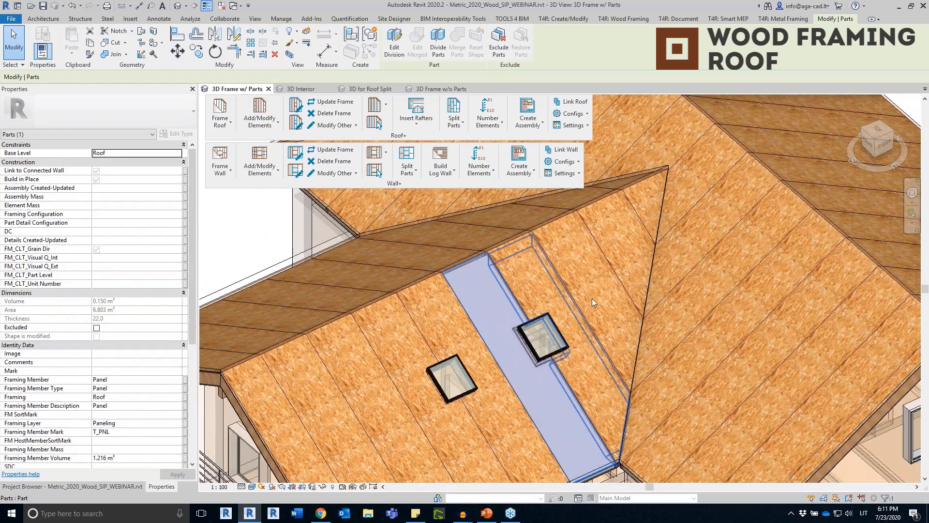
click(647, 199)
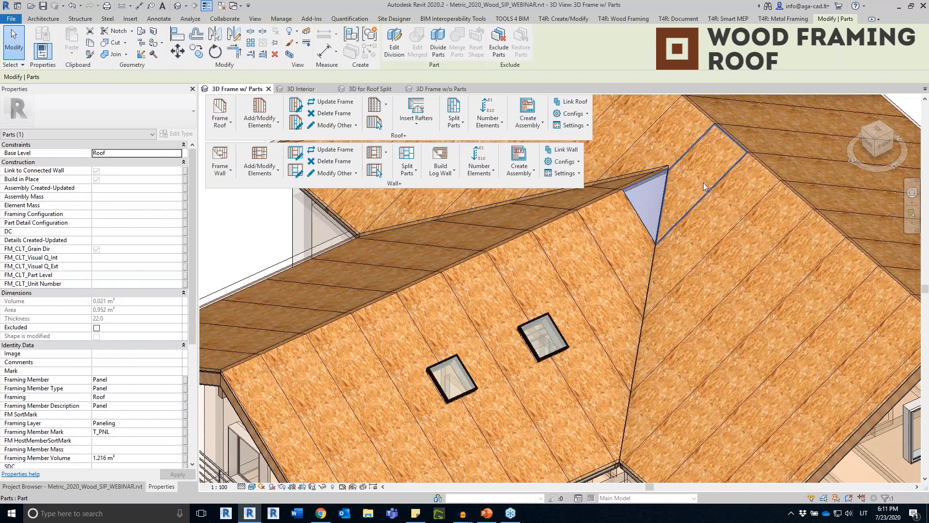
click(705, 187)
Examine the split inner panels from beneath the roof at the gable end
scroll(705, 187, down, 3)
shift+middle_drag(784, 296, 538, 280)
click(539, 280)
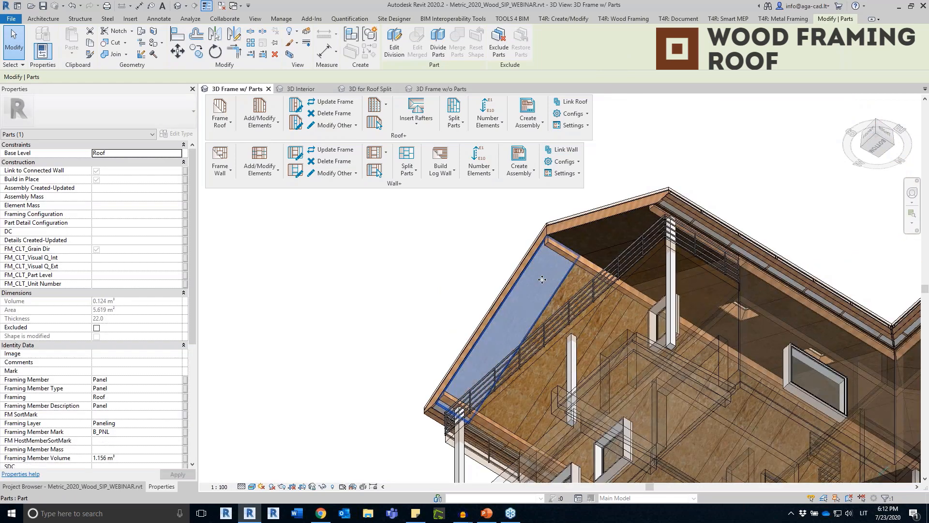
click(583, 278)
Select the outer panel, core and inner panel at the balcony wing's gable eave and temporarily isolate them
scroll(583, 278, down, 3)
shift+middle_drag(663, 227, 666, 430)
scroll(621, 310, up, 7)
scroll(603, 347, up, 4)
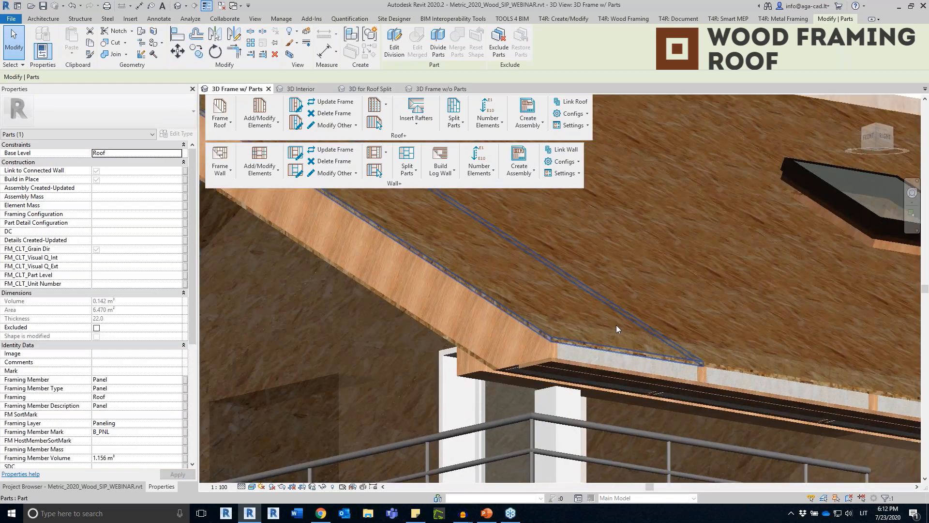
click(602, 349)
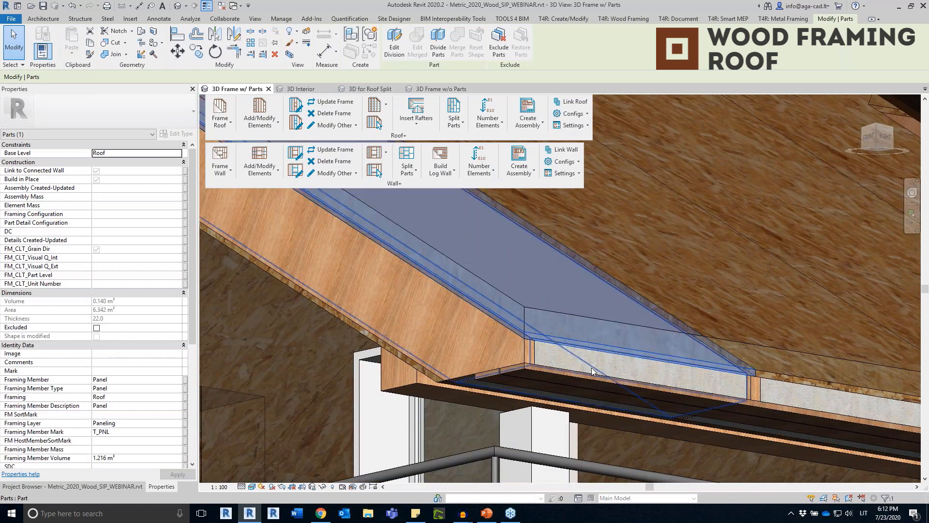
ctrl+click(561, 372)
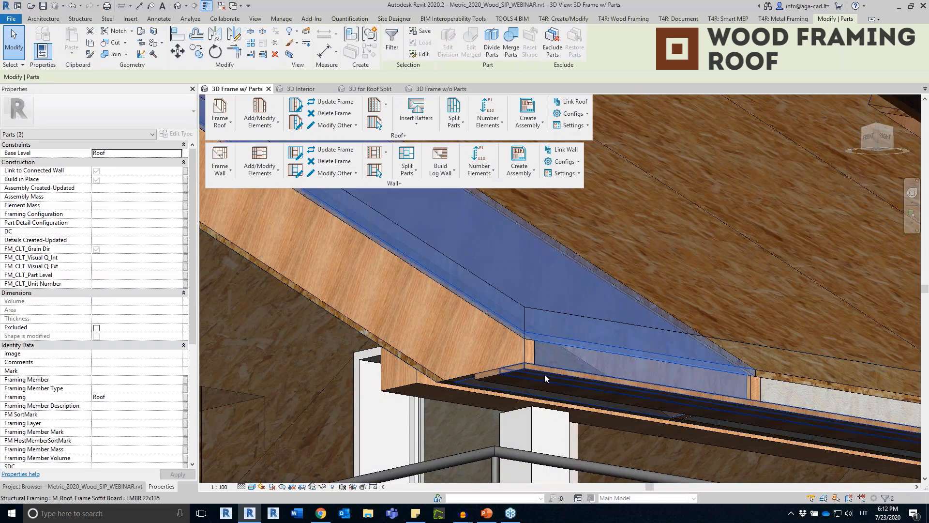
ctrl+click(394, 355)
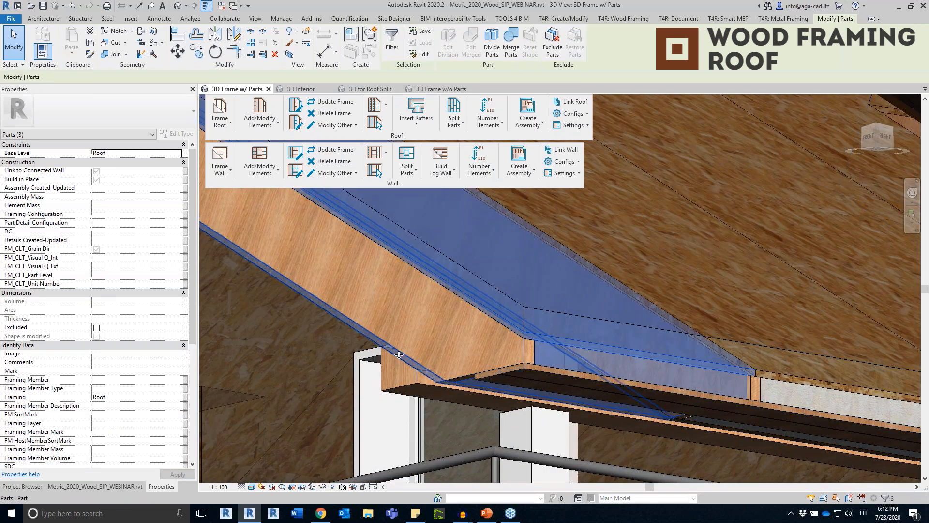
click(322, 487)
click(352, 452)
Examine the isolated SIP panel's layers, reset the temporary isolation and return to the whole roof
scroll(635, 324, down, 3)
click(635, 324)
middle_drag(625, 270, 709, 425)
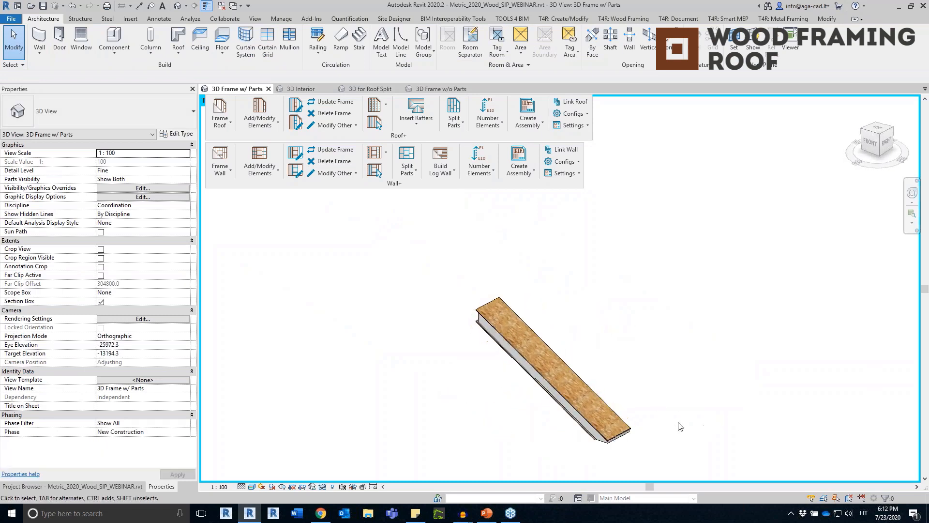
scroll(581, 414, up, 3)
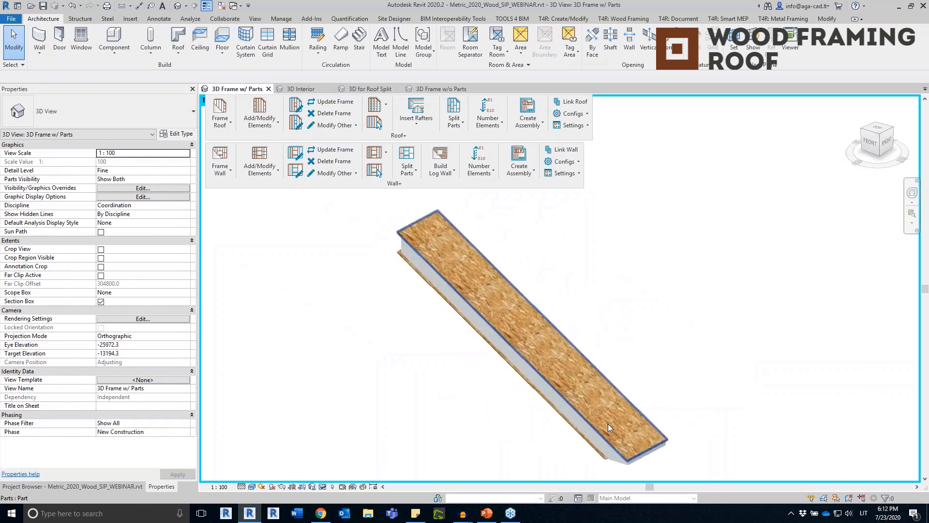
click(323, 487)
click(333, 479)
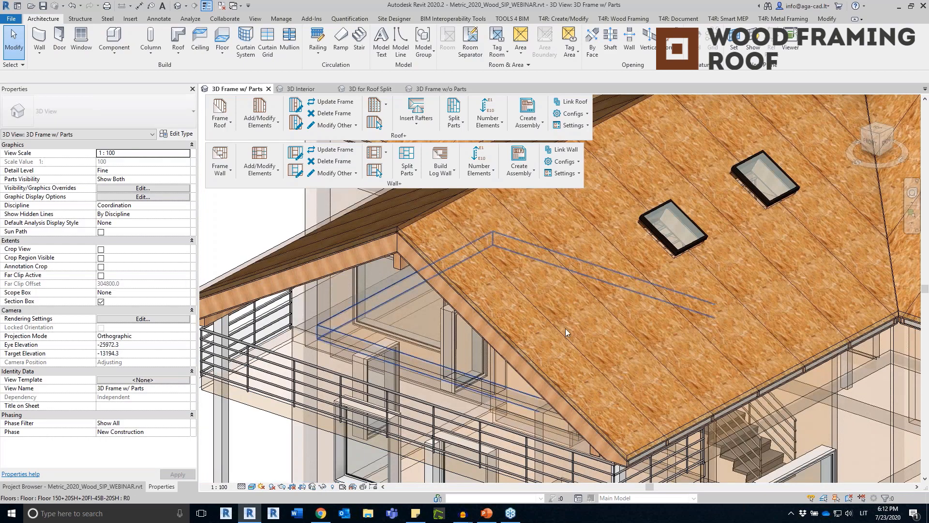
scroll(565, 328, down, 3)
shift+middle_drag(638, 339, 533, 397)
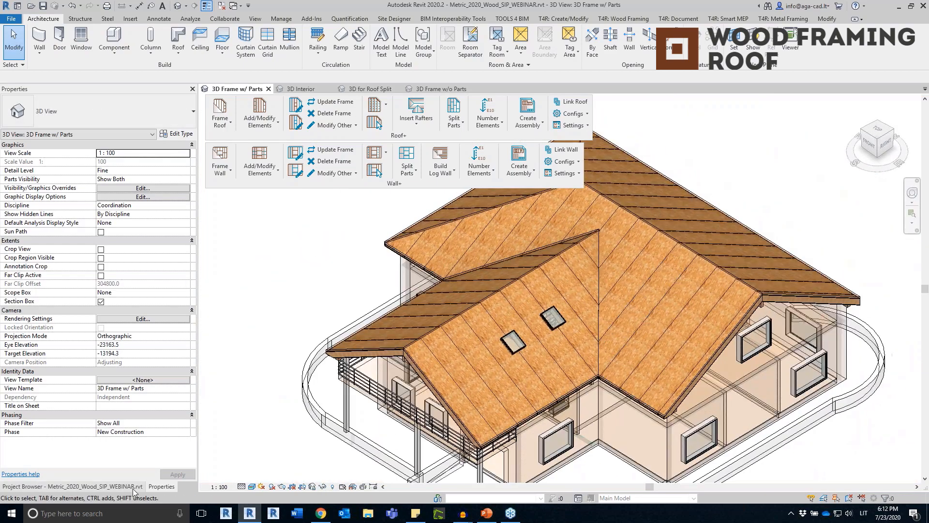
Open the 3D Frame w/ Parts Insulation view and bring the house into view
click(127, 487)
double_click(70, 193)
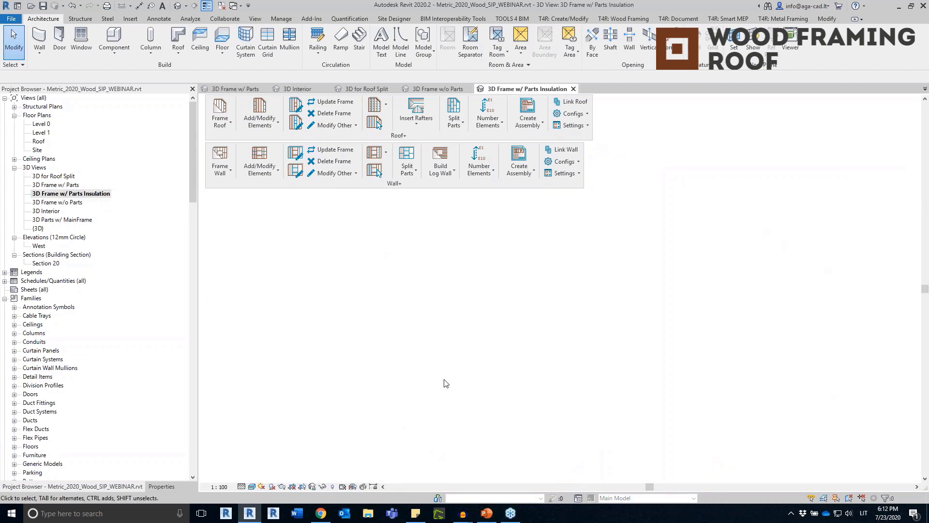
scroll(440, 382, up, 5)
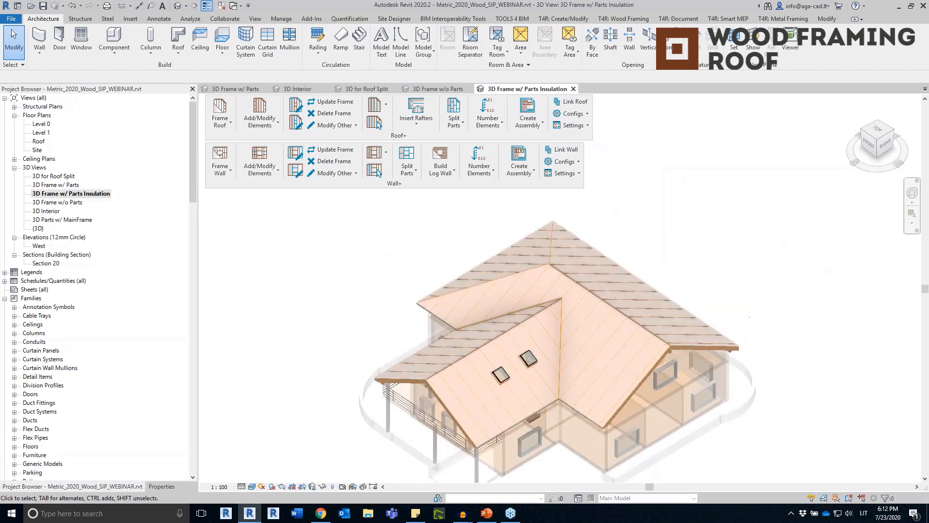
Examine the insulation part cut around the skylight at its eave and ridge ends, and clear the selection
click(448, 380)
scroll(539, 319, up, 3)
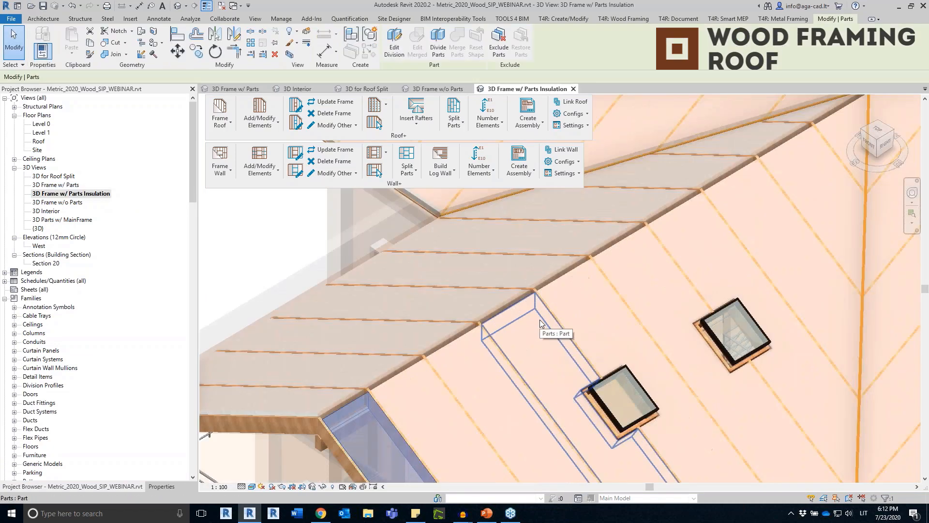
shift+middle_drag(553, 335, 678, 286)
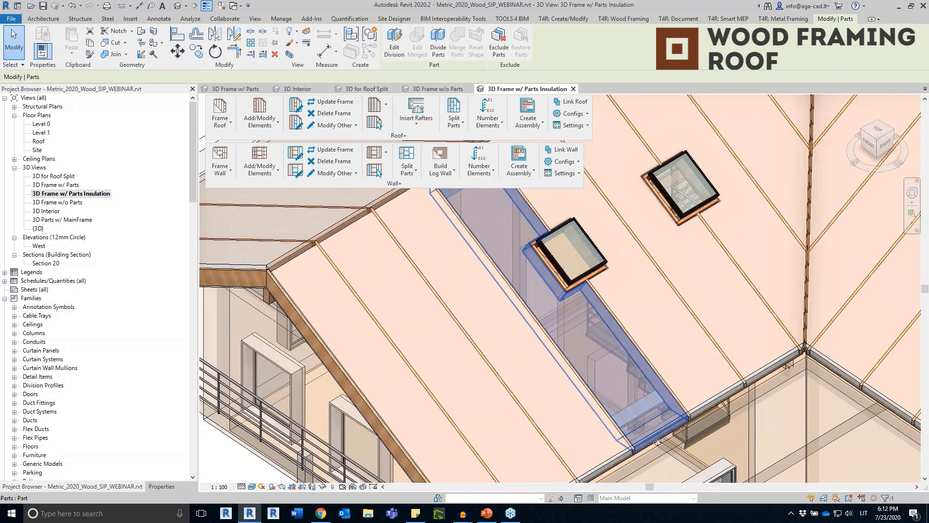
scroll(682, 387, up, 4)
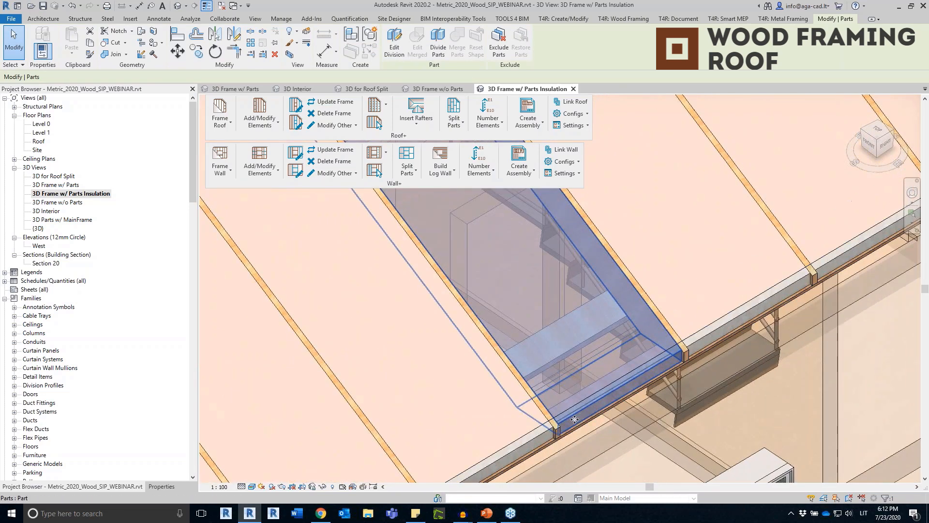
scroll(603, 400, down, 4)
scroll(542, 246, up, 4)
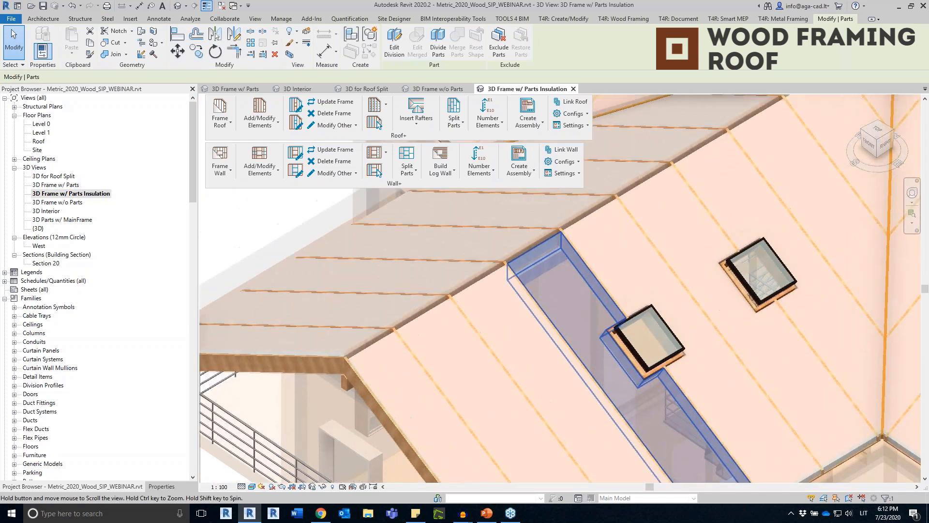
scroll(575, 227, up, 2)
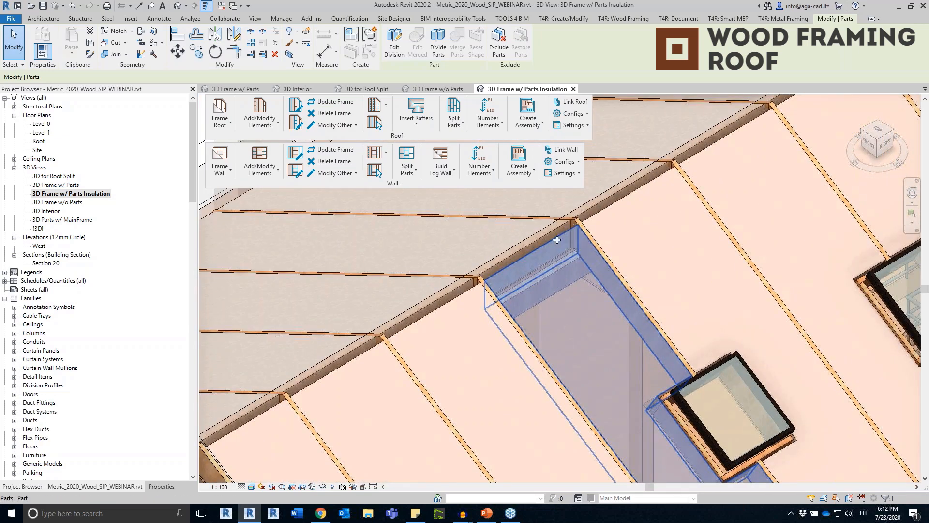
mouse_move(519, 283)
shift+middle_down()
mouse_move(595, 279)
mouse_move(660, 263)
mouse_move(617, 274)
mouse_move(514, 278)
mouse_move(522, 275)
shift+middle_up()
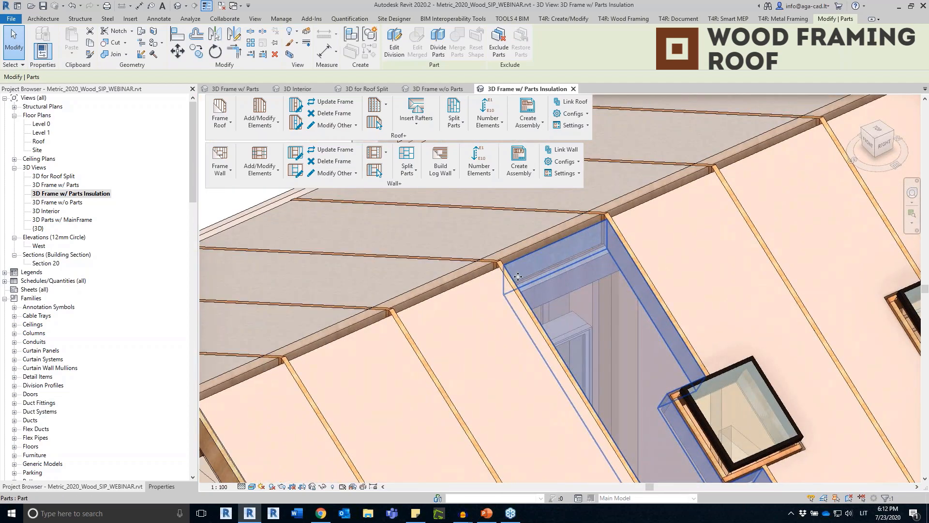
scroll(521, 275, down, 3)
scroll(522, 275, down, 2)
shift+middle_drag(674, 332, 677, 326)
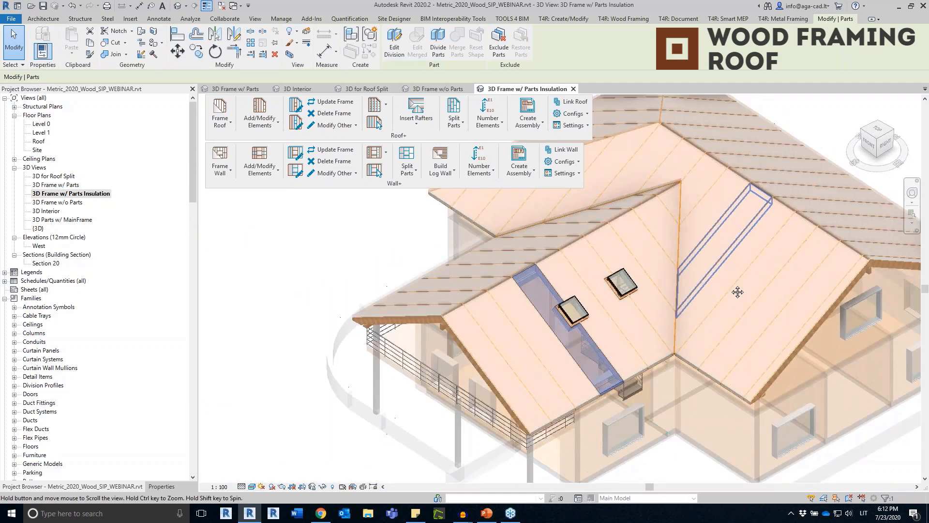
middle_drag(736, 292, 780, 304)
click(409, 219)
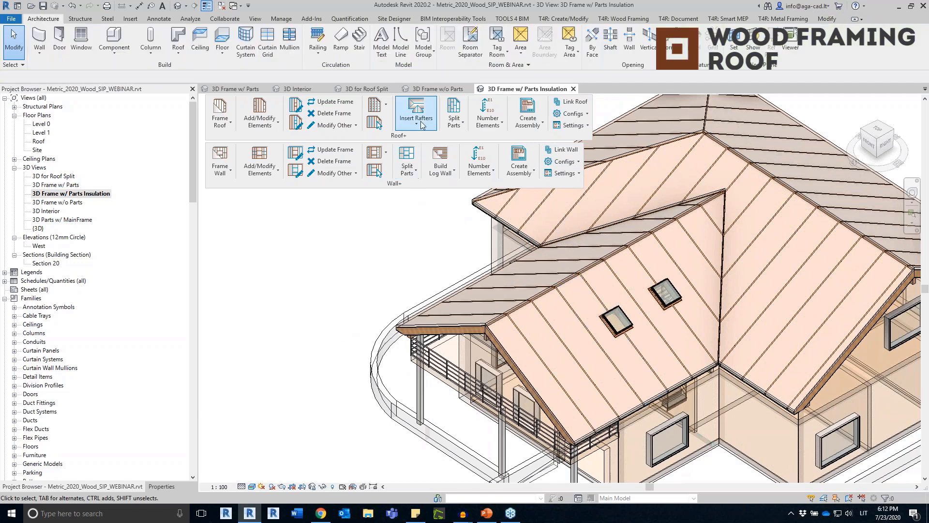
Open the Part Assembly Menu and use Select Parts by Layer (all Roof) on an insulation part of the balcony wing
click(463, 126)
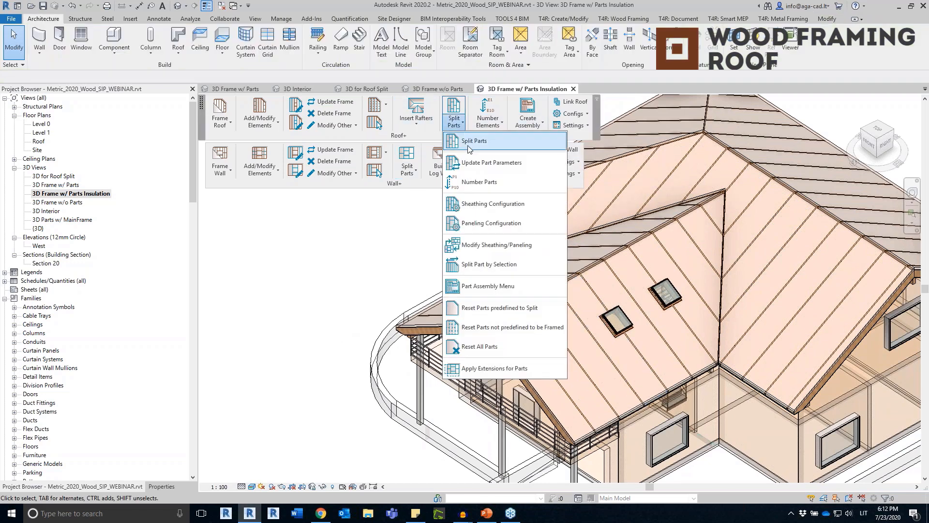
click(495, 287)
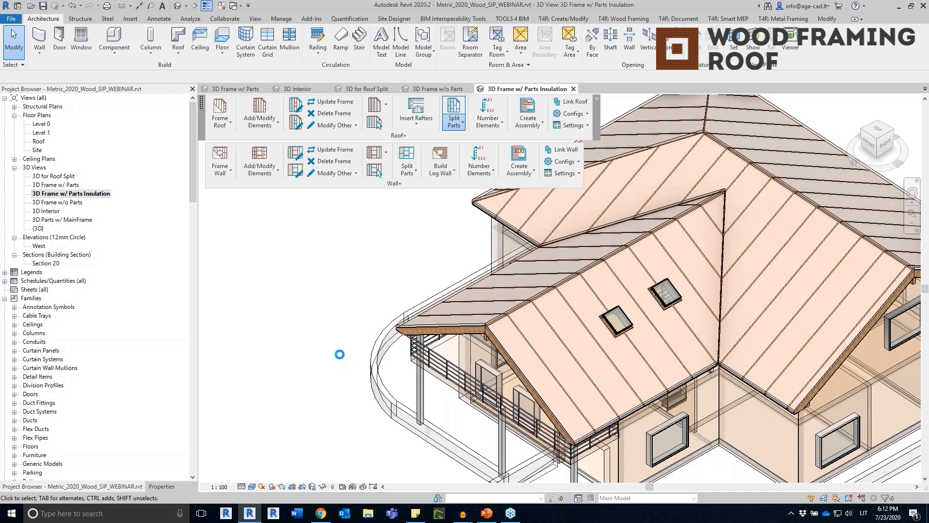
drag(466, 197, 278, 203)
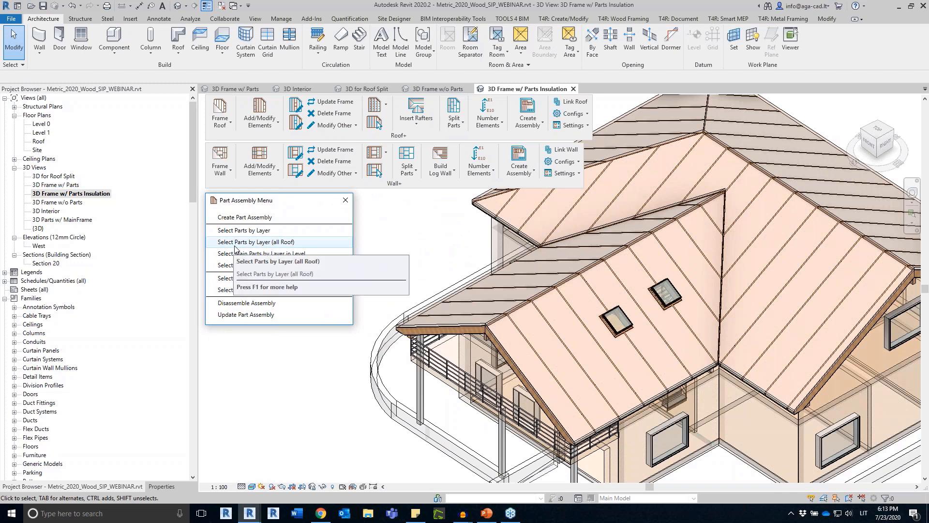
click(307, 243)
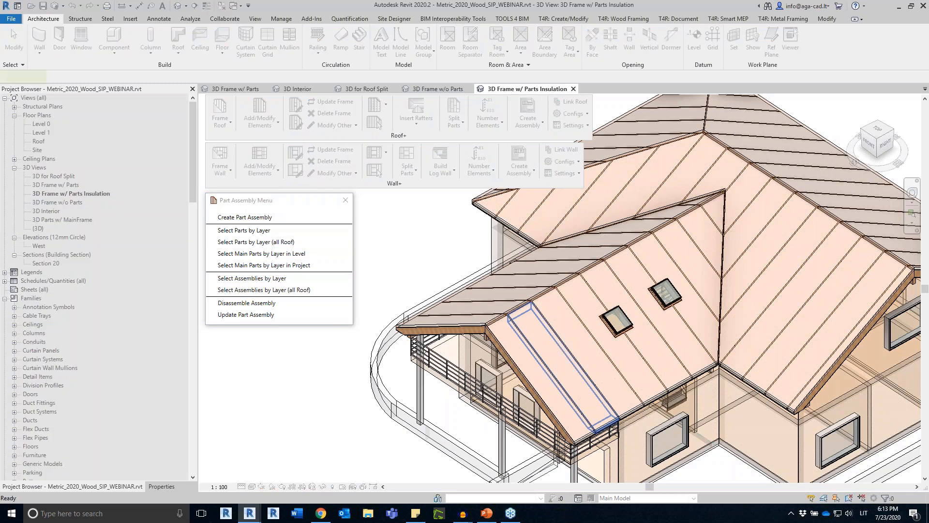
click(561, 368)
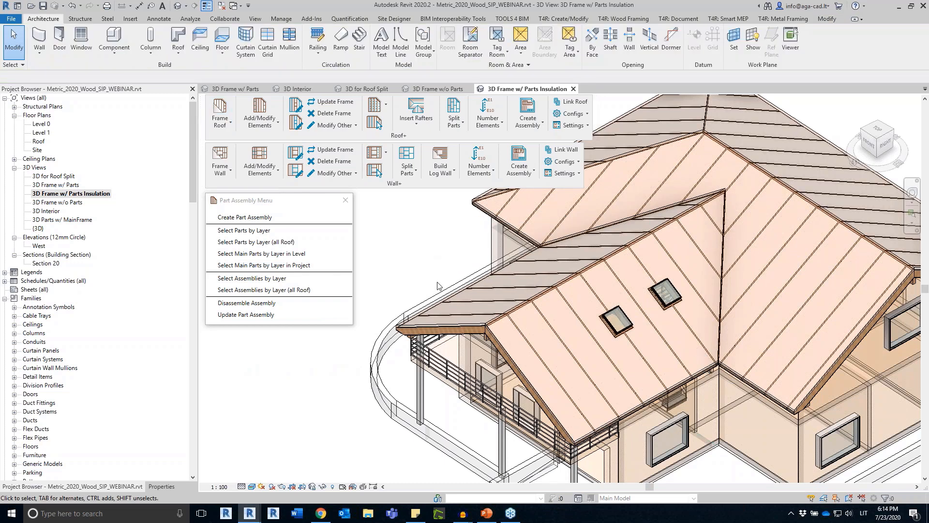
Examine the LMBR 48x300 trimmers between rafters along the balcony wing's ridge
scroll(487, 310, up, 4)
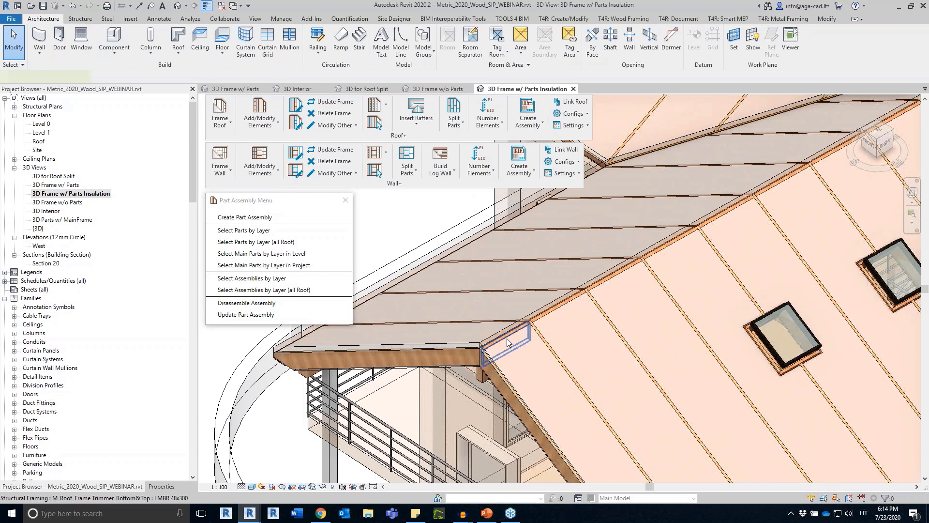
click(507, 342)
scroll(579, 332, up, 5)
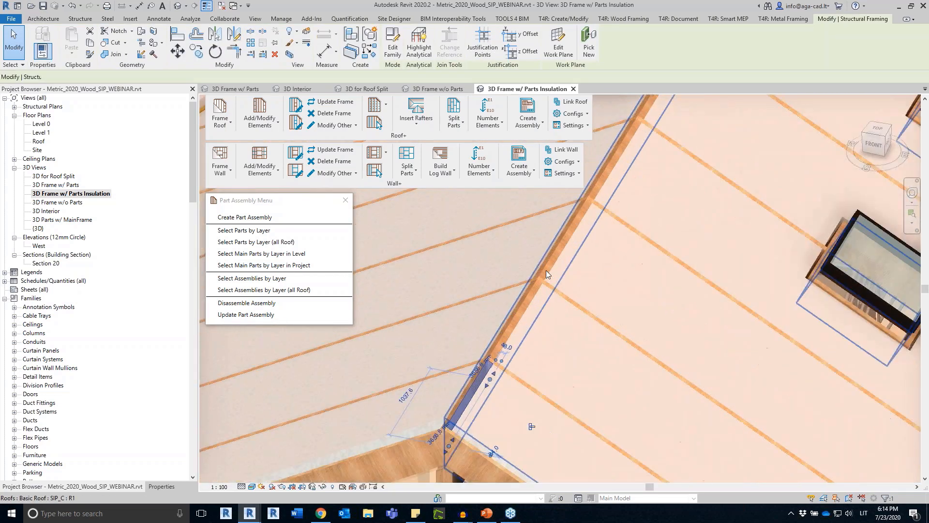
click(550, 263)
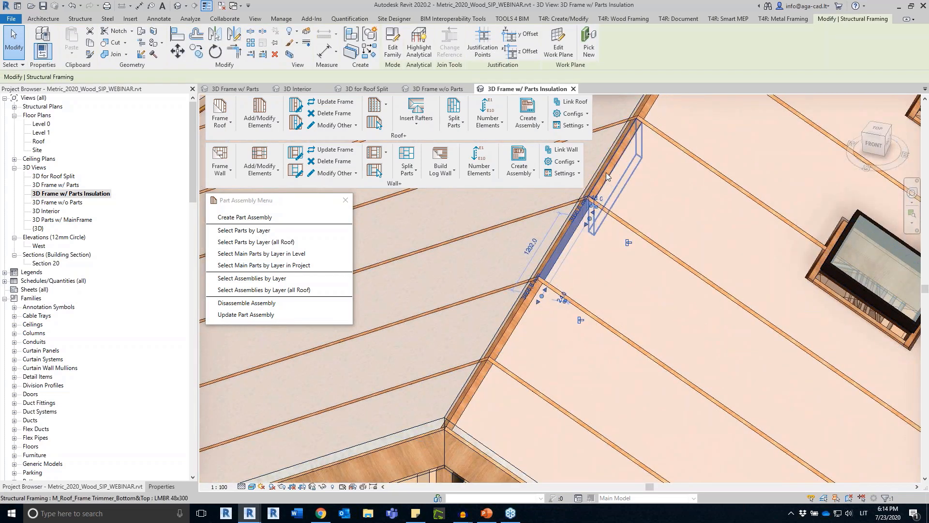
click(605, 172)
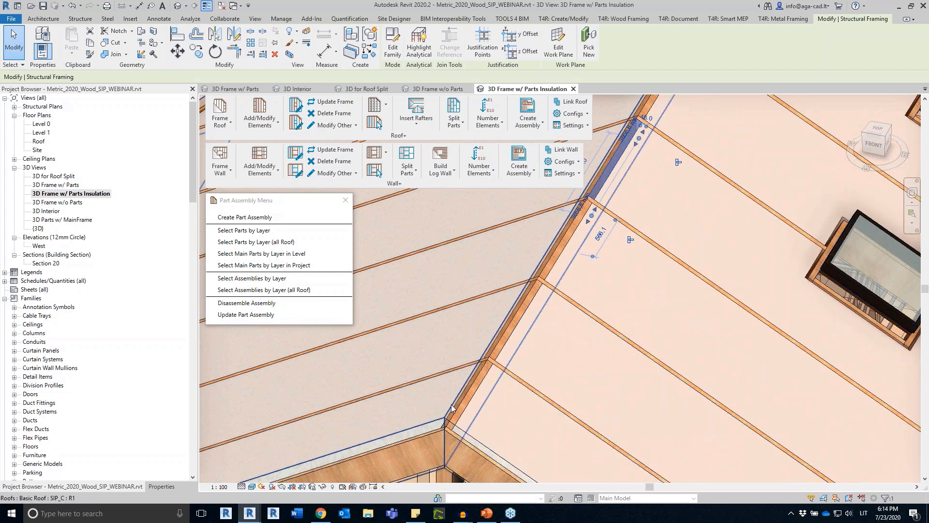
Examine the LMBR 22x102 trimmers between the rafters along the balcony wing's eave and the insulation parts toward the ridge
scroll(451, 407, down, 10)
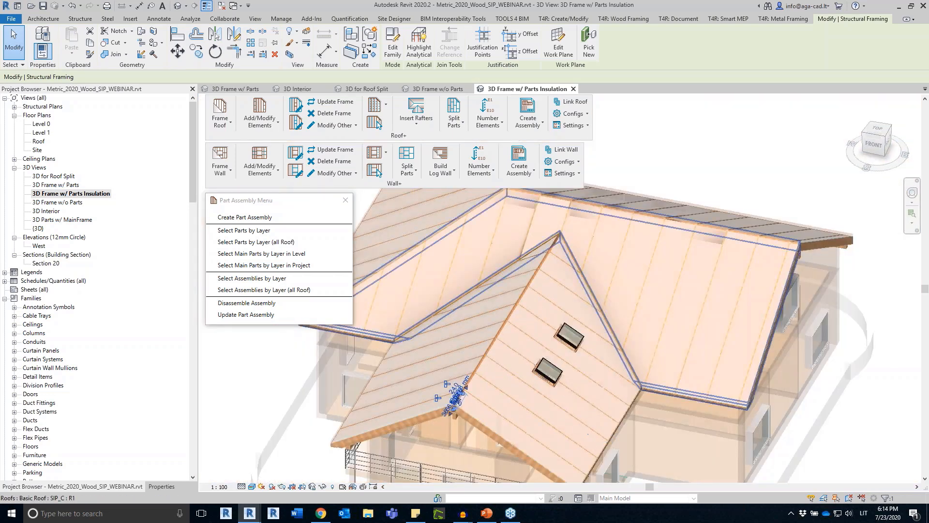
scroll(451, 407, up, 10)
shift+middle_drag(490, 354, 447, 353)
scroll(576, 286, up, 4)
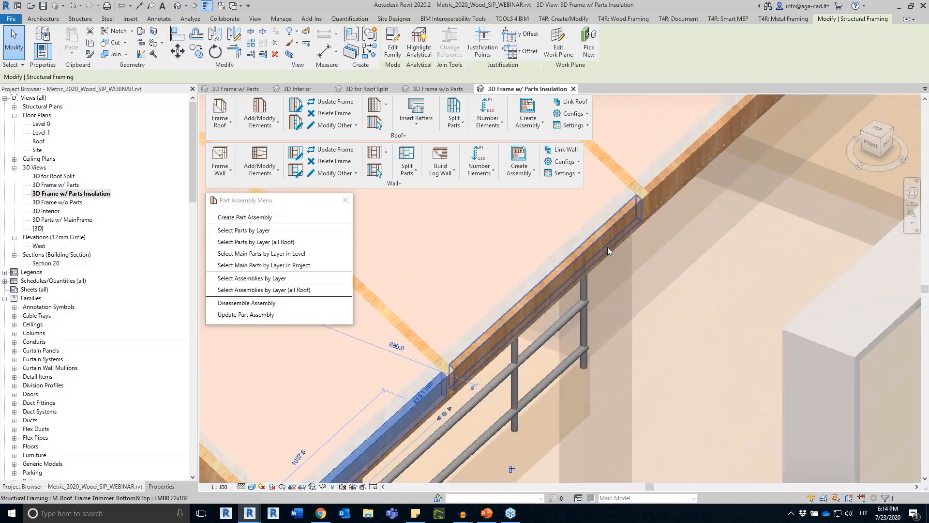
click(625, 214)
scroll(625, 217, down, 6)
middle_drag(687, 294, 656, 516)
middle_drag(680, 318, 659, 500)
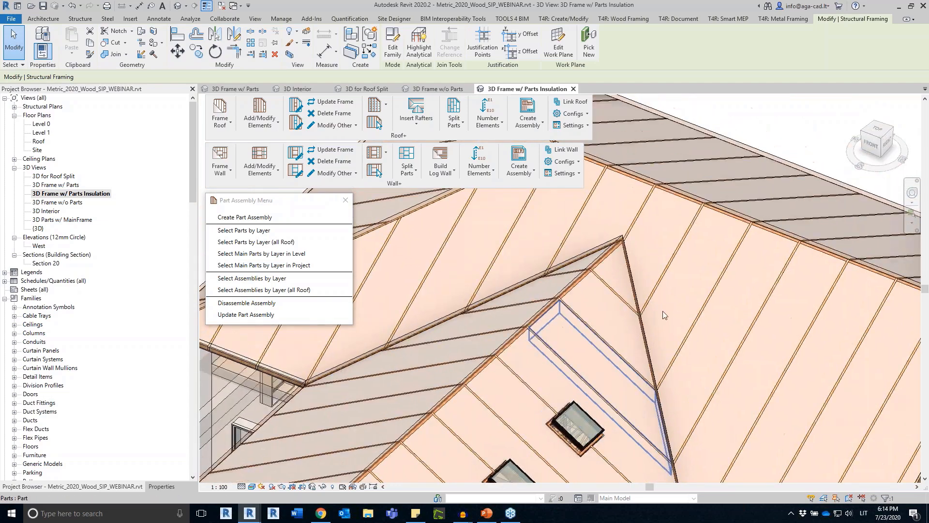
Examine the insulation parts and trimmers along the eaves at the main roof's outer corner and valley, and clear the selection
scroll(663, 191, up, 2)
scroll(663, 192, down, 4)
middle_drag(732, 359, 657, 312)
scroll(755, 333, down, 2)
shift+middle_drag(756, 336, 667, 358)
scroll(614, 388, up, 5)
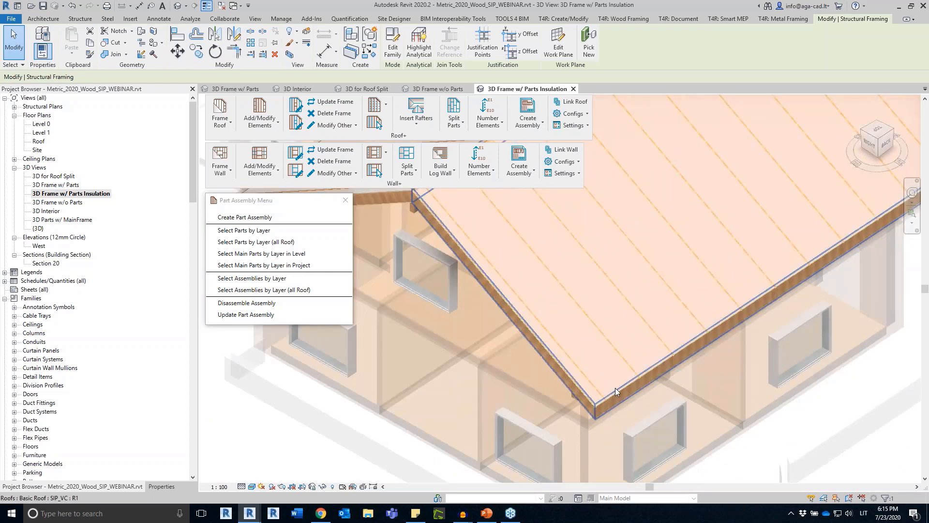
scroll(618, 398, up, 3)
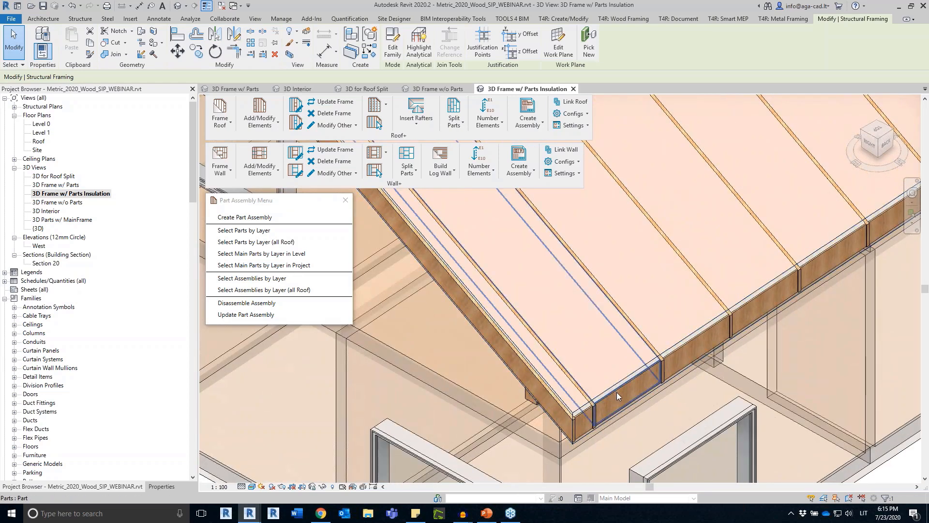
click(617, 393)
shift+middle_drag(617, 393, 674, 377)
scroll(674, 377, down, 4)
shift+middle_drag(556, 368, 568, 425)
scroll(568, 421, up, 5)
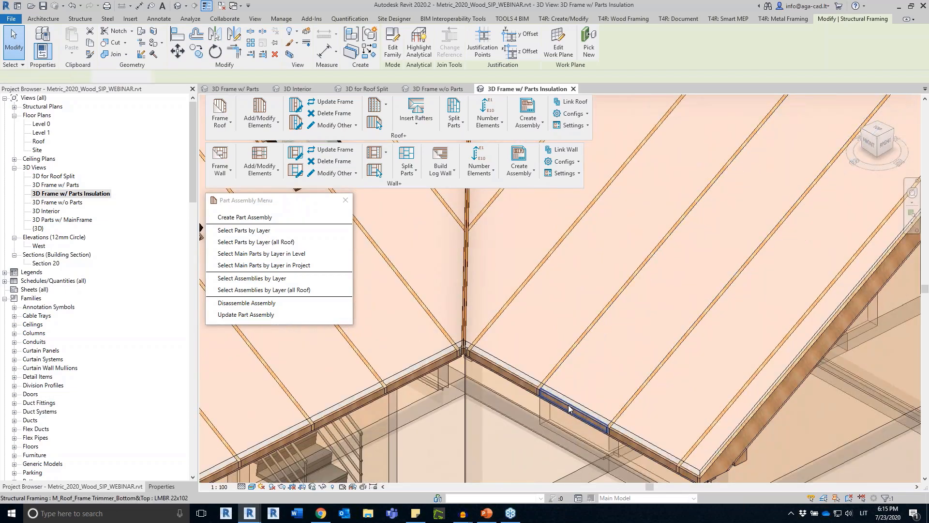
scroll(569, 409, down, 5)
click(272, 414)
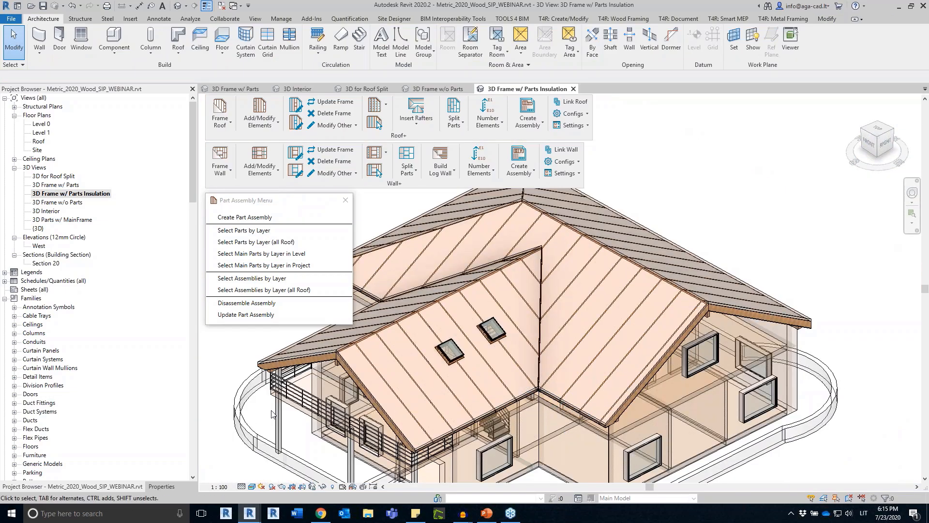
Open the 3D Frame w/ Parts view, bring the whole house into view and close the Part Assembly Menu
middle_drag(271, 414, 343, 383)
scroll(343, 383, up, 1)
click(67, 203)
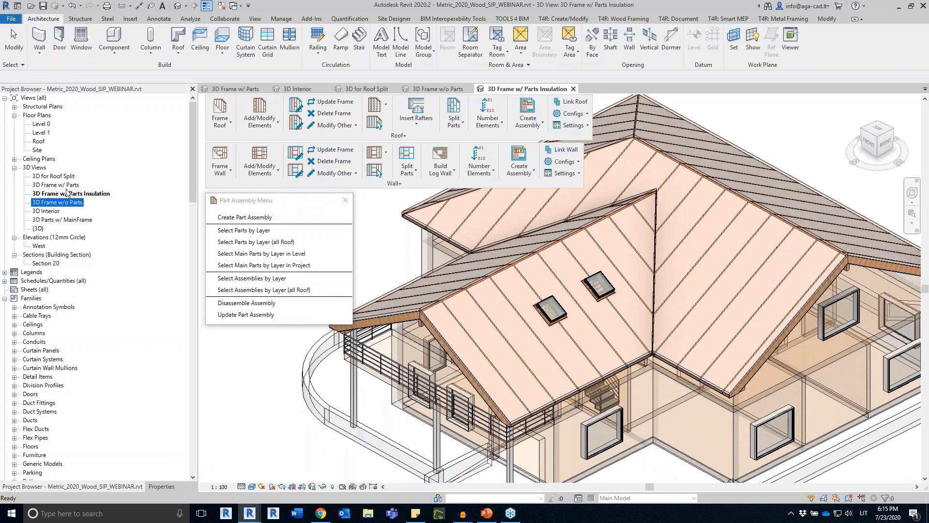
double_click(68, 186)
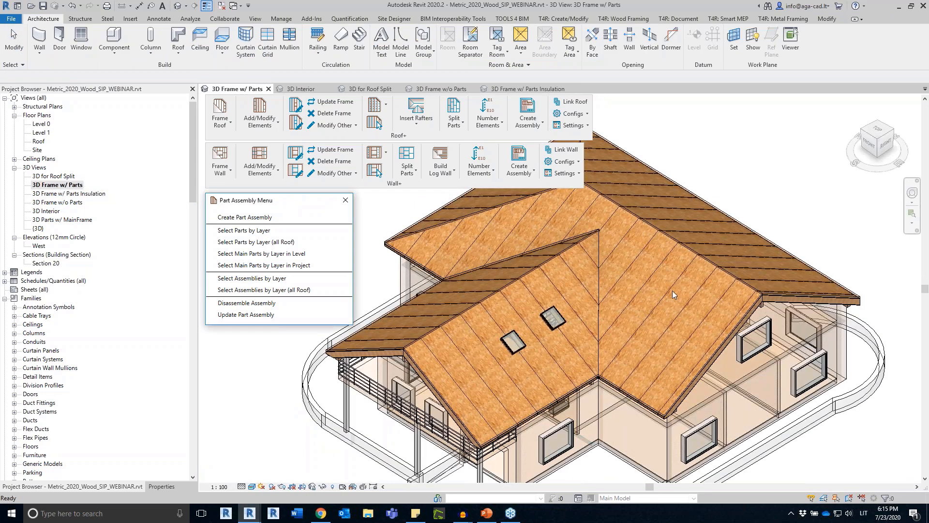
click(808, 152)
scroll(742, 348, down, 2)
middle_drag(742, 347, 629, 377)
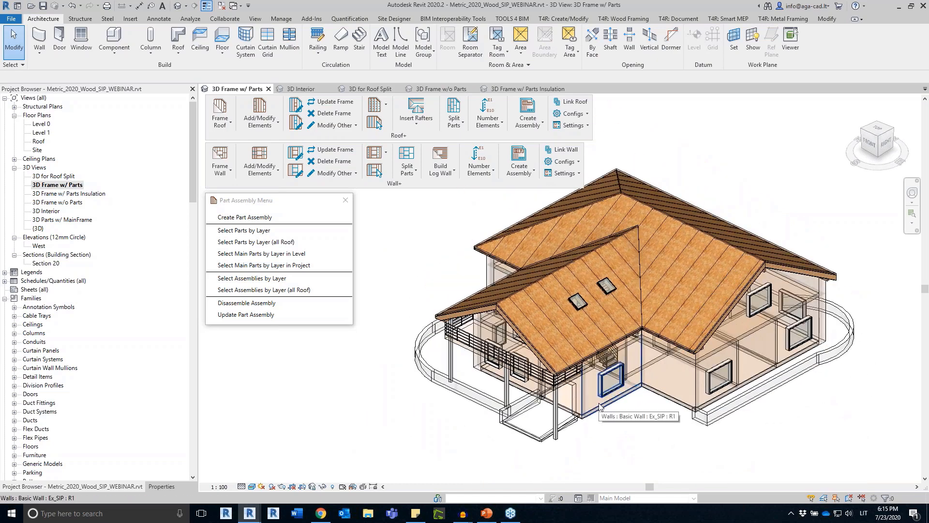
click(345, 200)
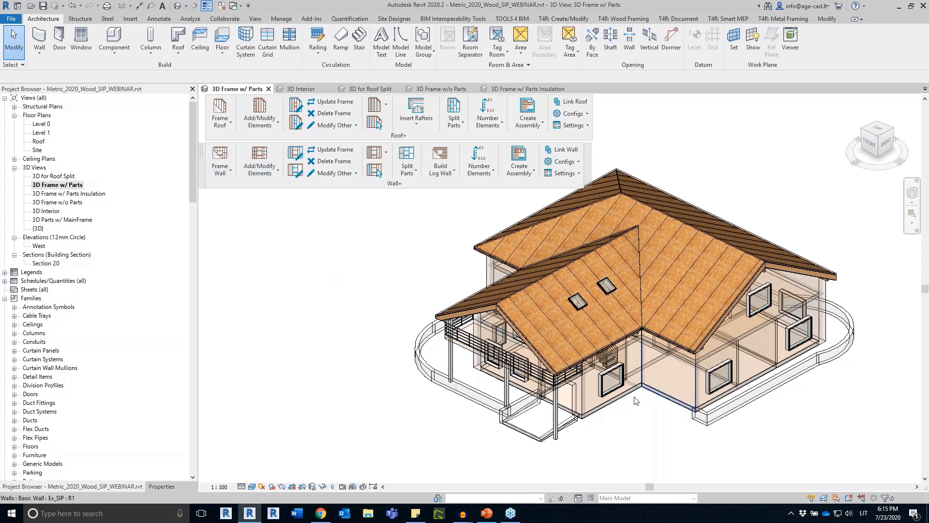
Select all instances of the Ex_SIP exterior wall and frame them
click(599, 409)
right_click(599, 407)
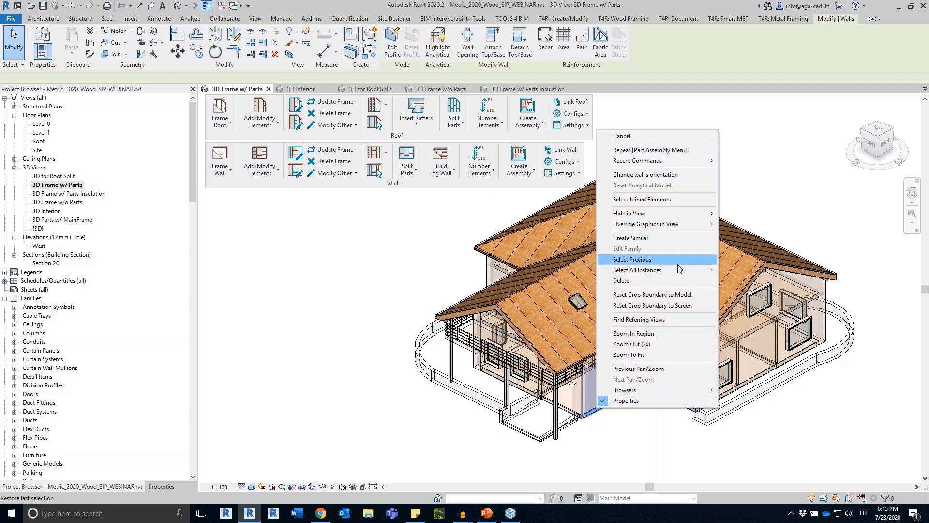
mouse_move(687, 270)
click(750, 270)
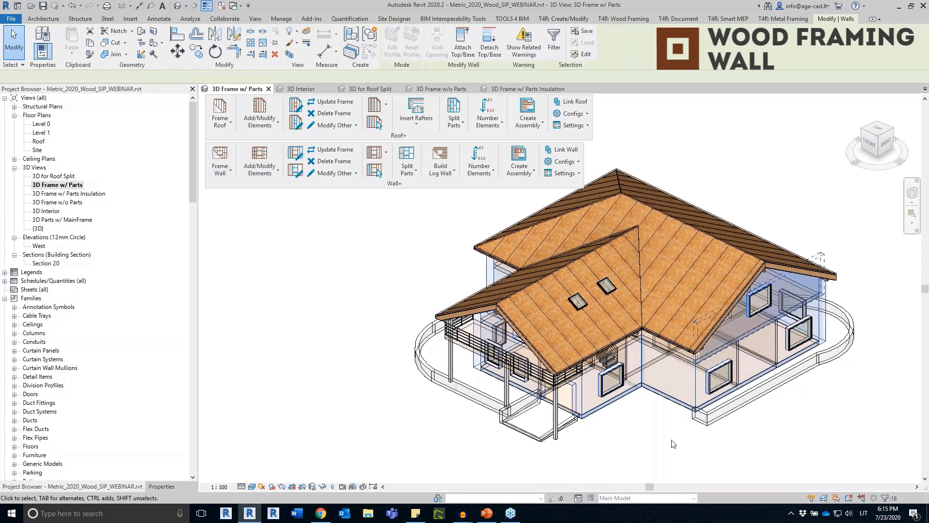
shift+middle_drag(639, 429, 339, 291)
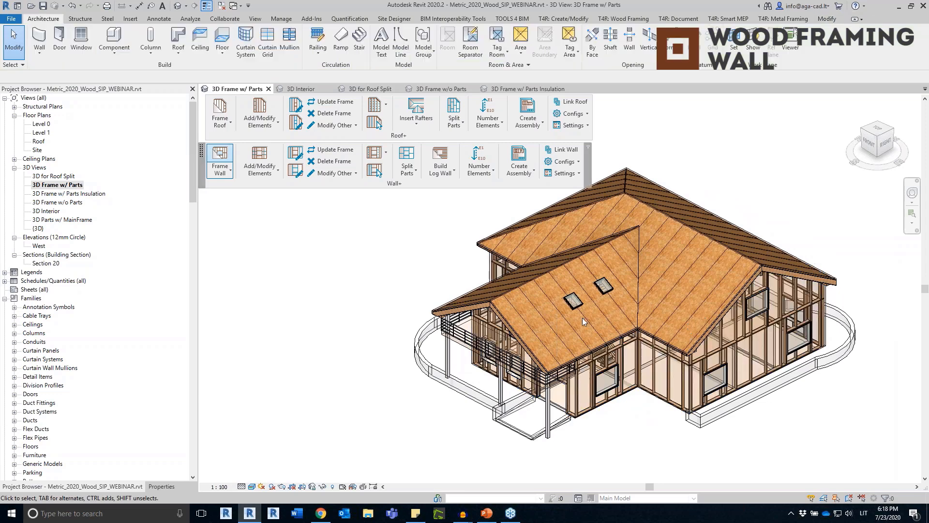
Review the wall framing, open the 3D Frame w/o Parts view and dismiss the save reminder
shift+middle_drag(582, 317, 607, 405)
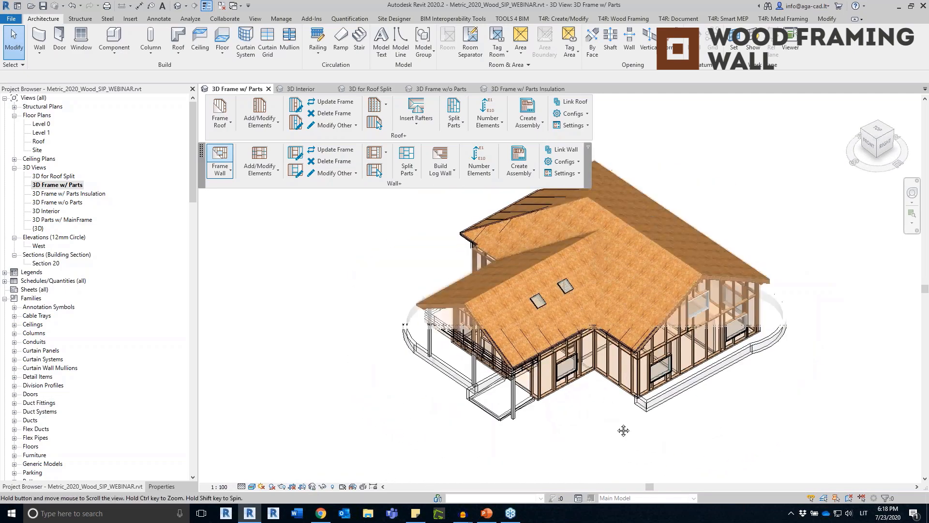
scroll(624, 432, up, 3)
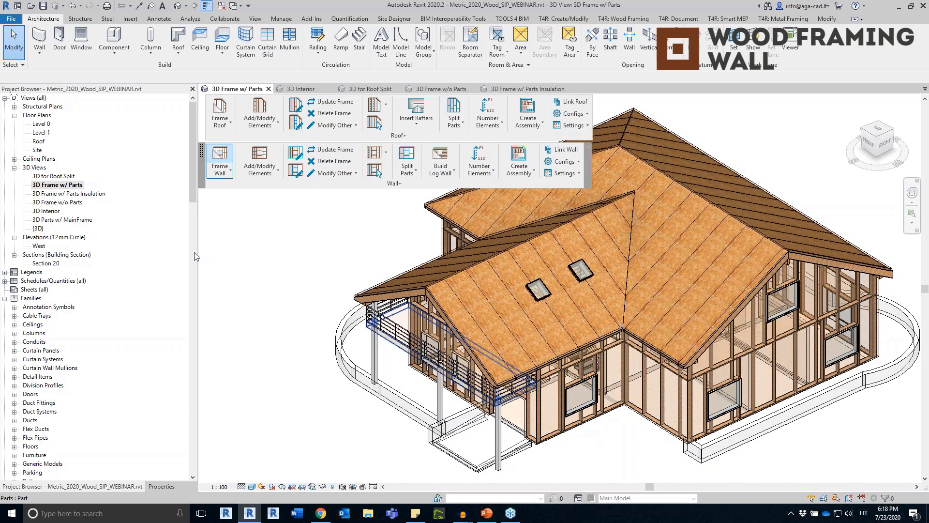
double_click(71, 202)
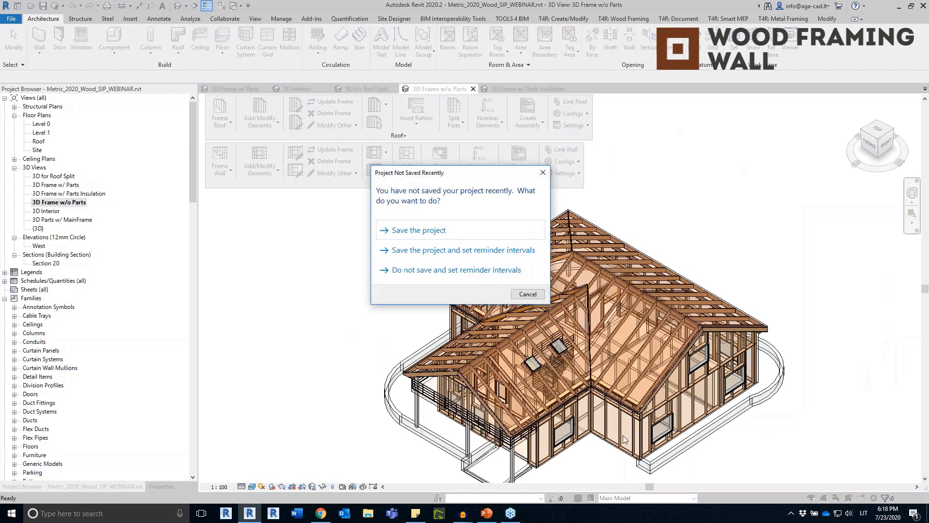
click(542, 172)
shift+middle_drag(778, 280, 864, 340)
scroll(597, 298, up, 3)
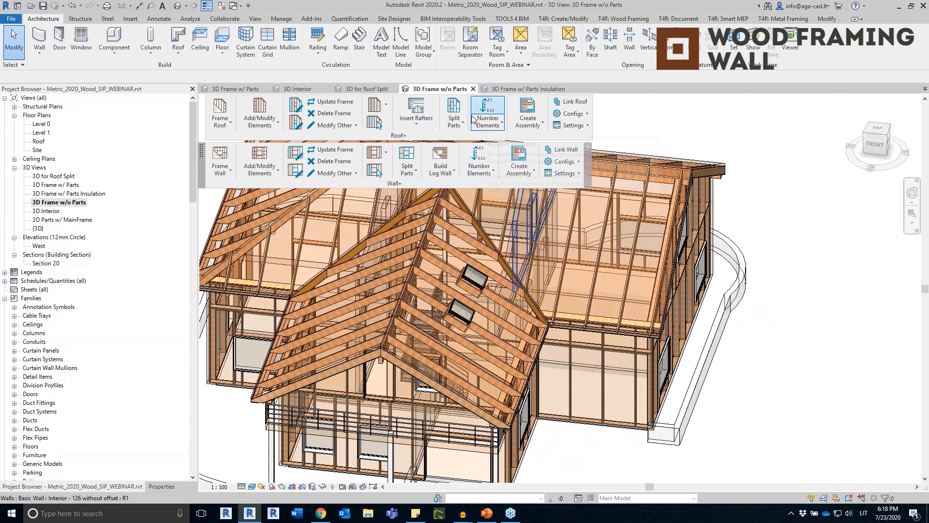
Open the Wall+ Align Elements menu and use Align Studs with other Element on the wall beside the balcony wing
click(386, 152)
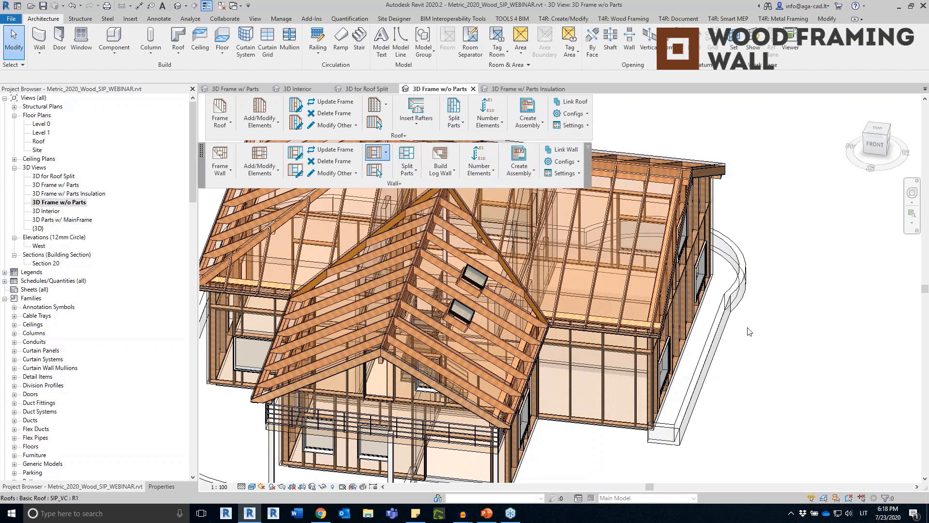
drag(457, 182, 273, 206)
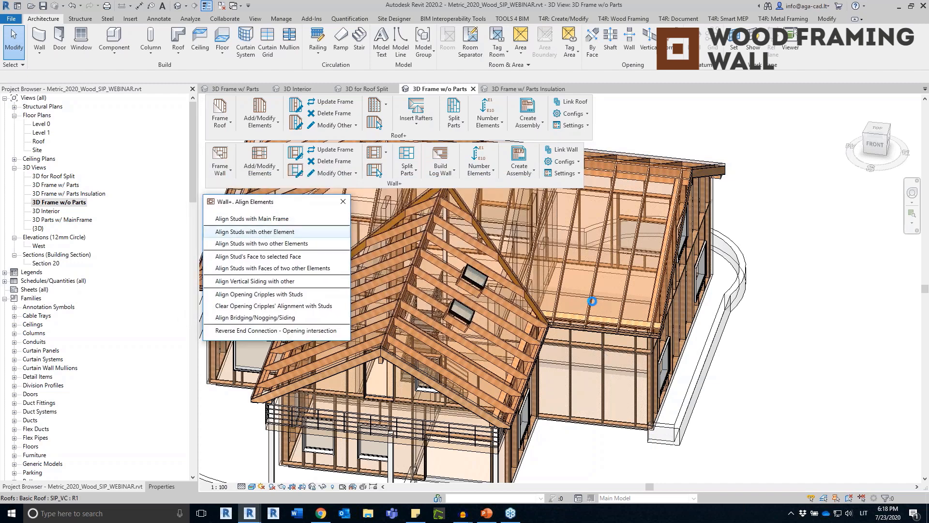
click(573, 379)
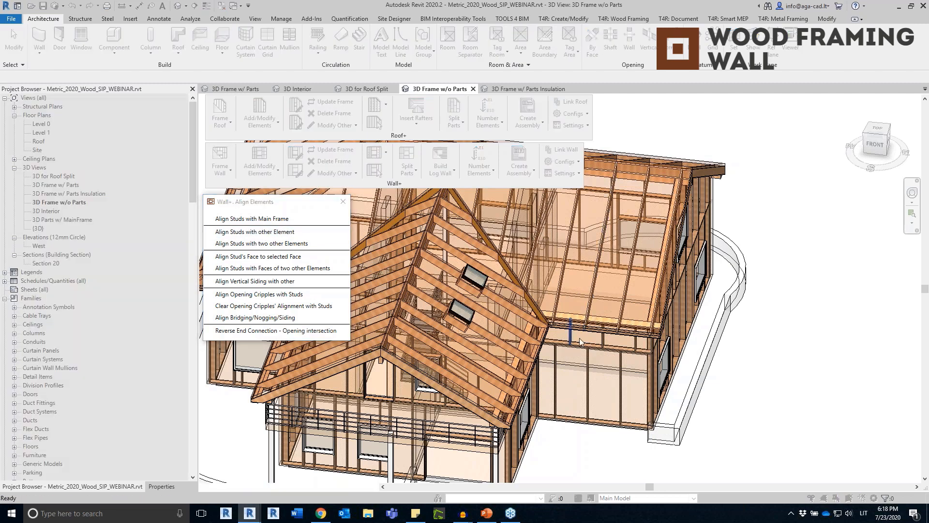
click(580, 338)
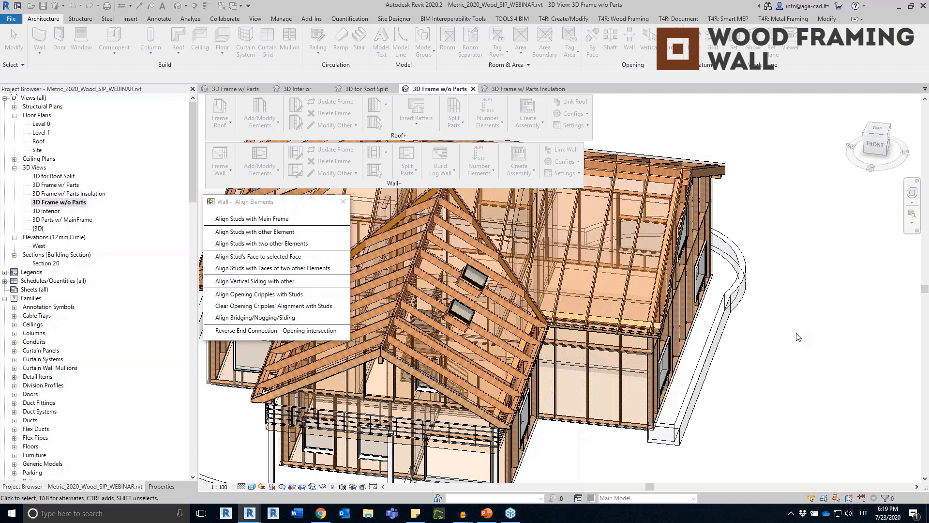
Align the upper and lower studs of the two-window wall below the hip roof using Align Studs with other Element
shift+middle_drag(769, 329, 412, 421)
scroll(770, 359, down, 2)
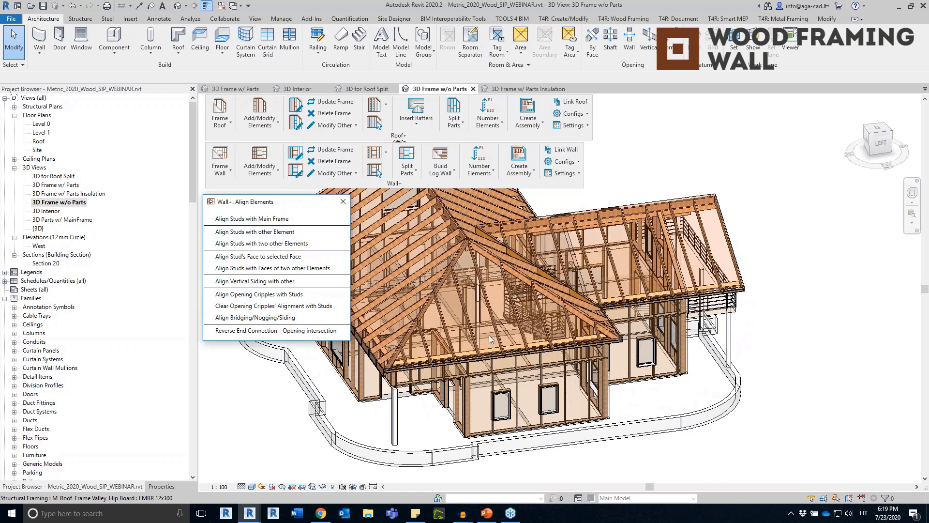
scroll(500, 359, up, 3)
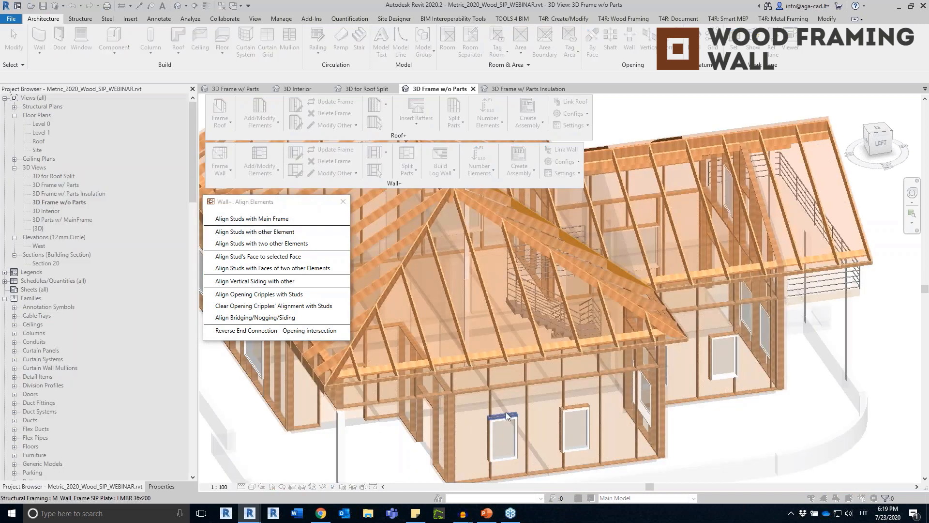
click(493, 381)
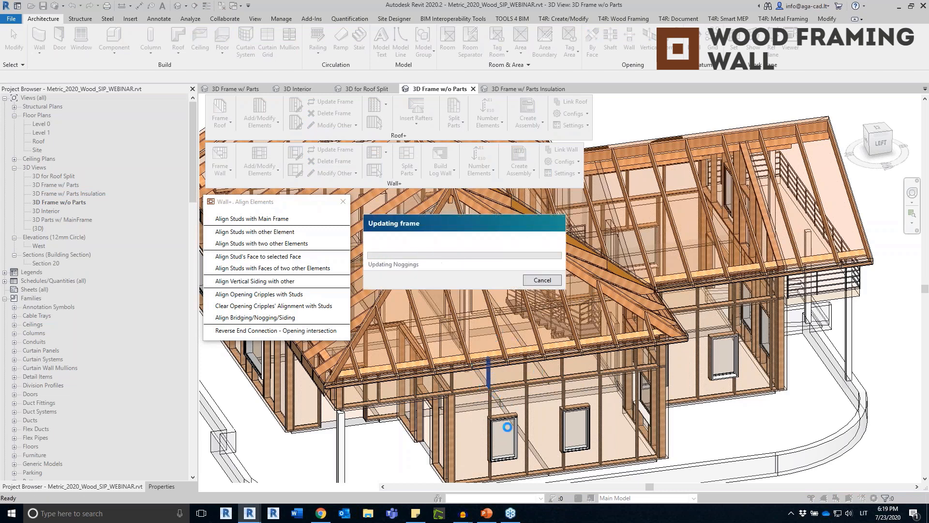
click(255, 231)
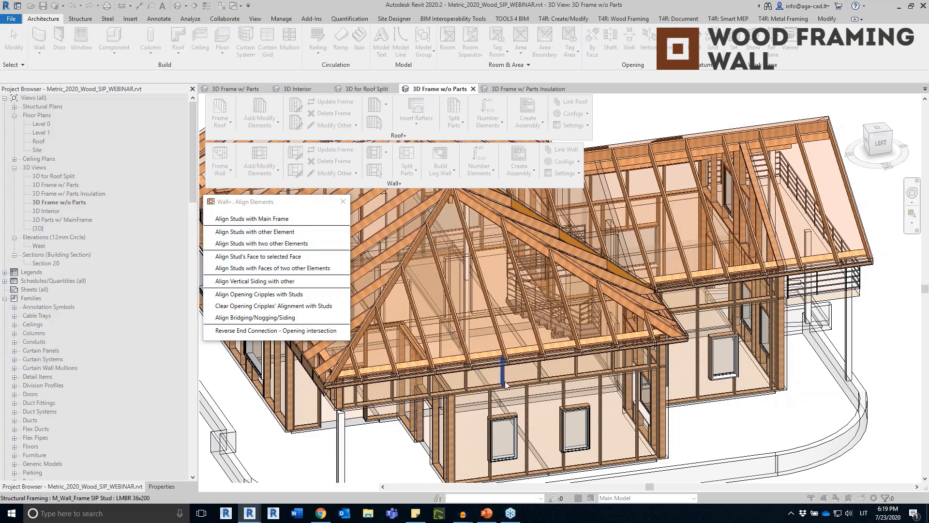
click(594, 472)
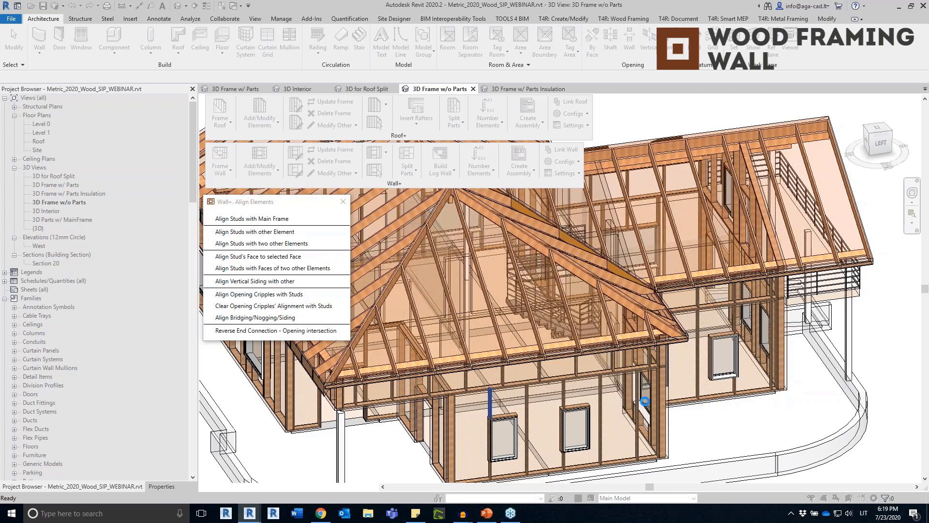
Align the studs of the wall with the large window, deleting the M_Wall_Frame SIP Stud : LMBR 36x200 type in the error dialog
shift+middle_drag(645, 401, 474, 416)
scroll(434, 410, up, 3)
scroll(435, 406, up, 3)
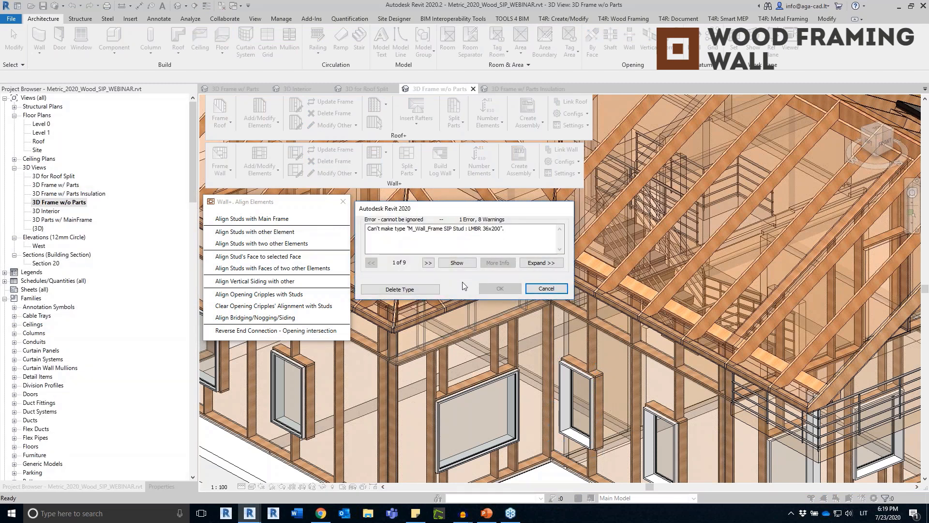
click(401, 290)
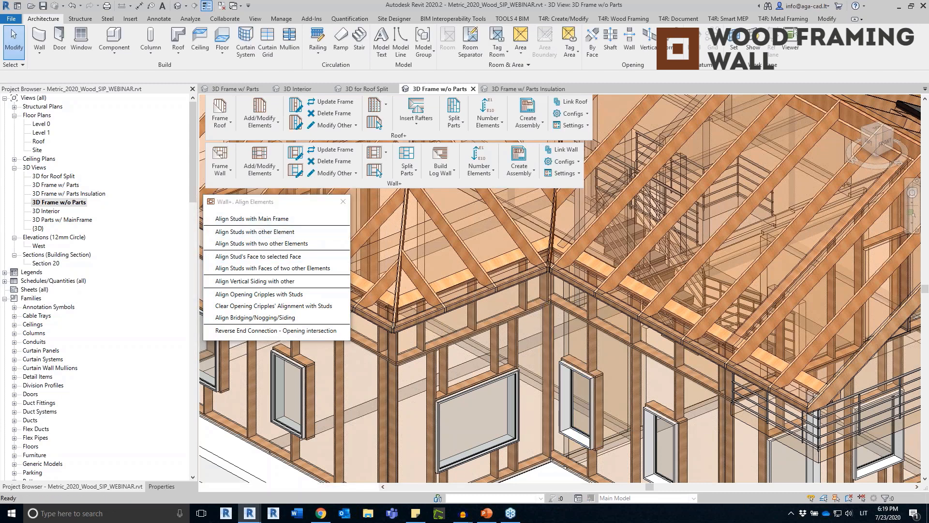
click(459, 467)
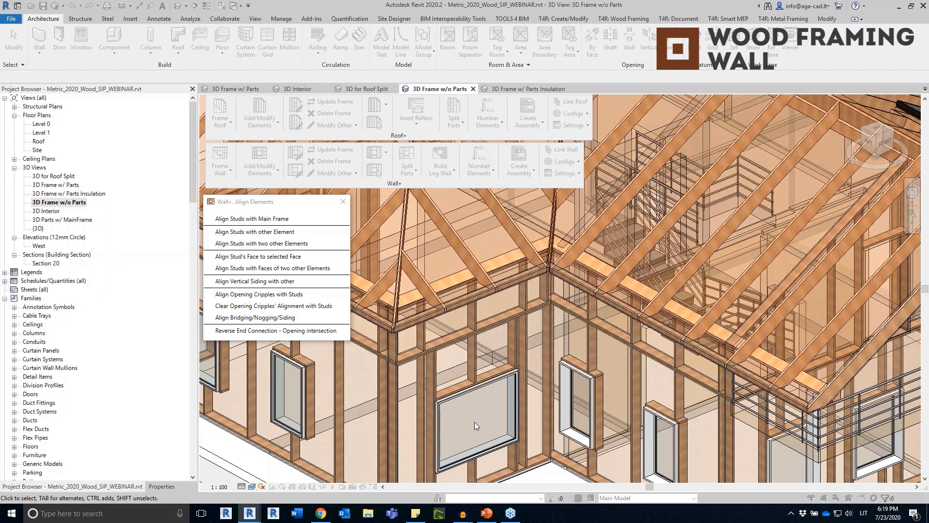
Align the upper and lower studs of the two-window wall beside the valley, below the balcony wing's roof, with other elements
shift+middle_drag(474, 422, 518, 391)
shift+middle_drag(614, 398, 674, 405)
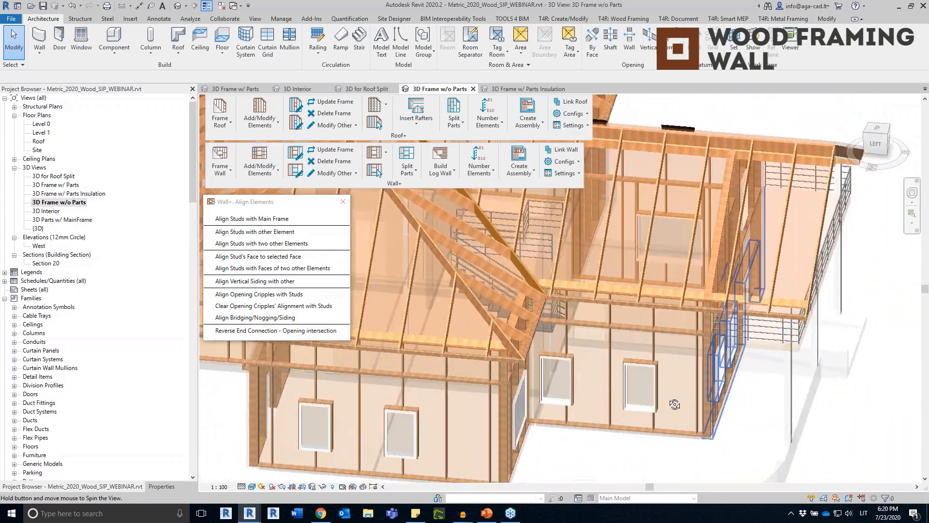
click(649, 253)
click(658, 326)
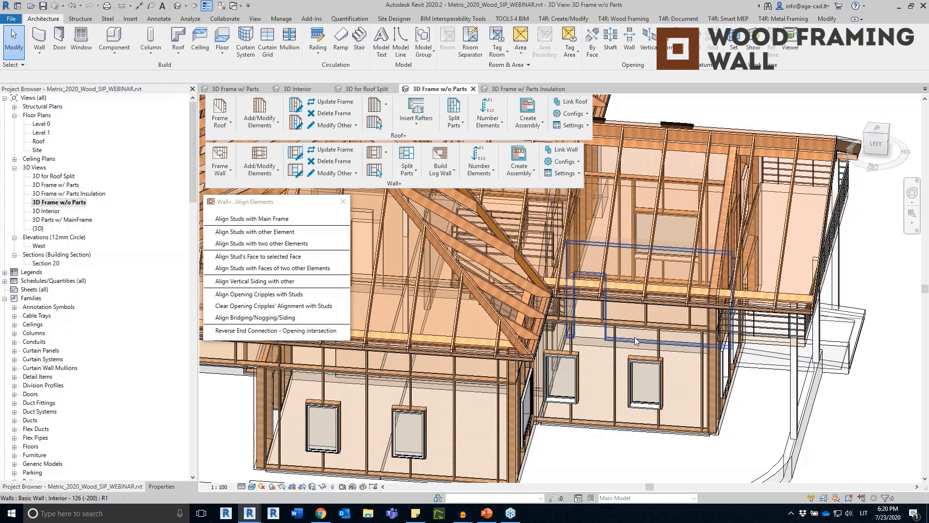
click(265, 232)
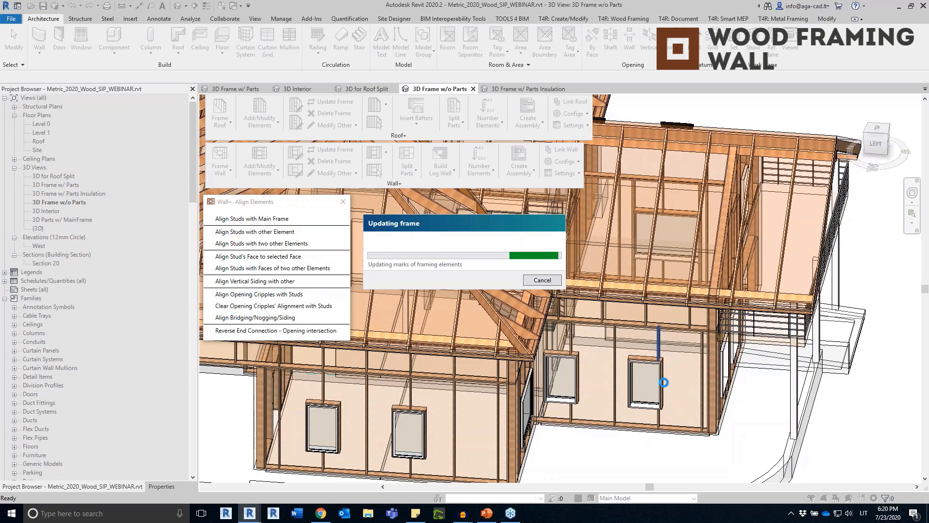
Align a stud of the wide-window wall beside the balcony with the roof rafter above it using Align Studs with other Element
shift+middle_drag(669, 383, 465, 430)
middle_drag(465, 430, 578, 421)
scroll(481, 344, up, 2)
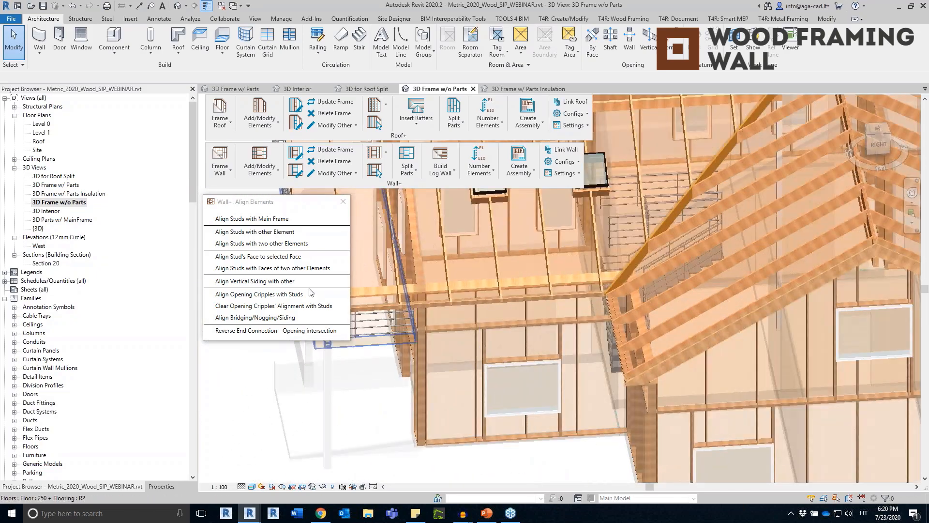
click(261, 232)
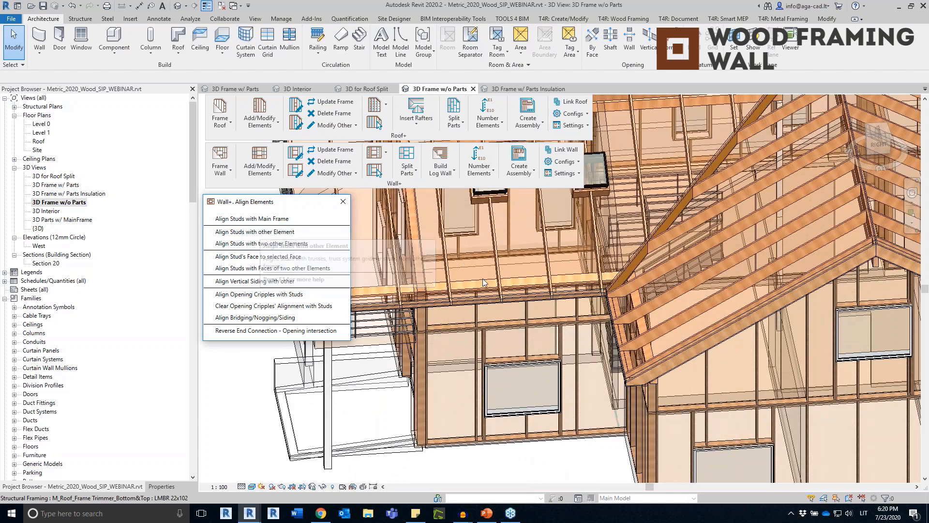
click(497, 270)
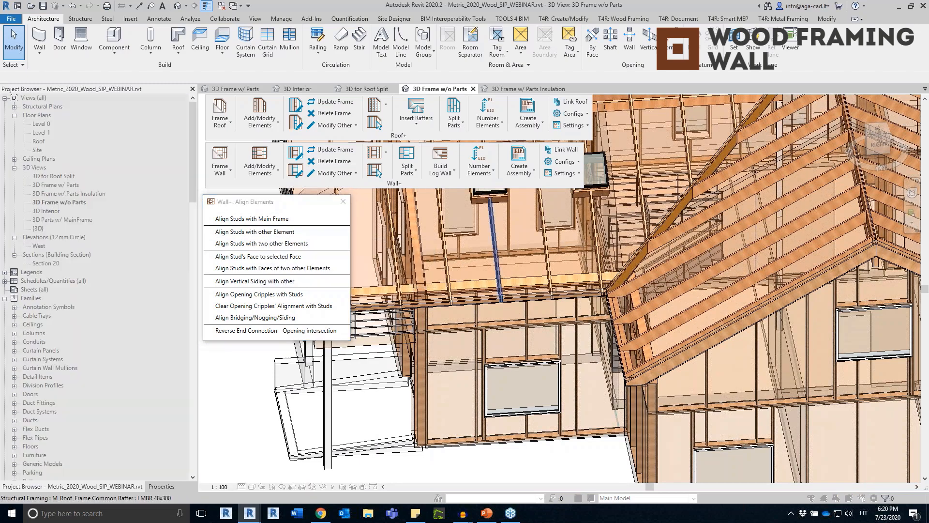
click(476, 313)
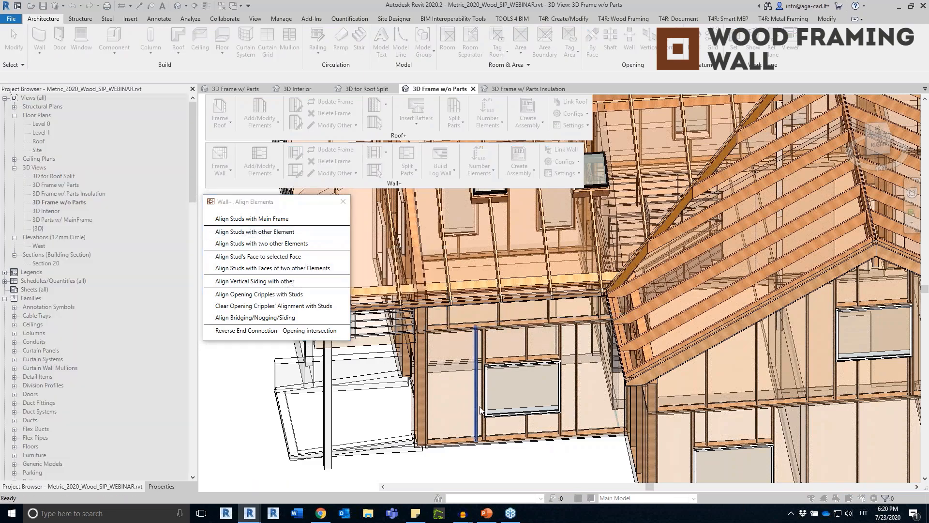
Close the Wall+ Align Elements menu and open the 3D Frame w/ Parts view
scroll(472, 353, down, 2)
shift+middle_drag(522, 397, 629, 417)
scroll(605, 403, down, 5)
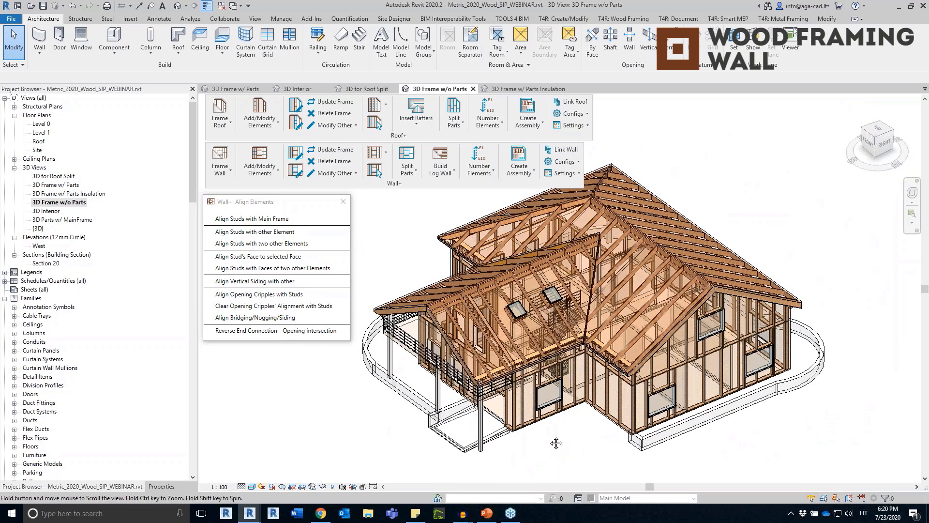
middle_drag(556, 442, 617, 439)
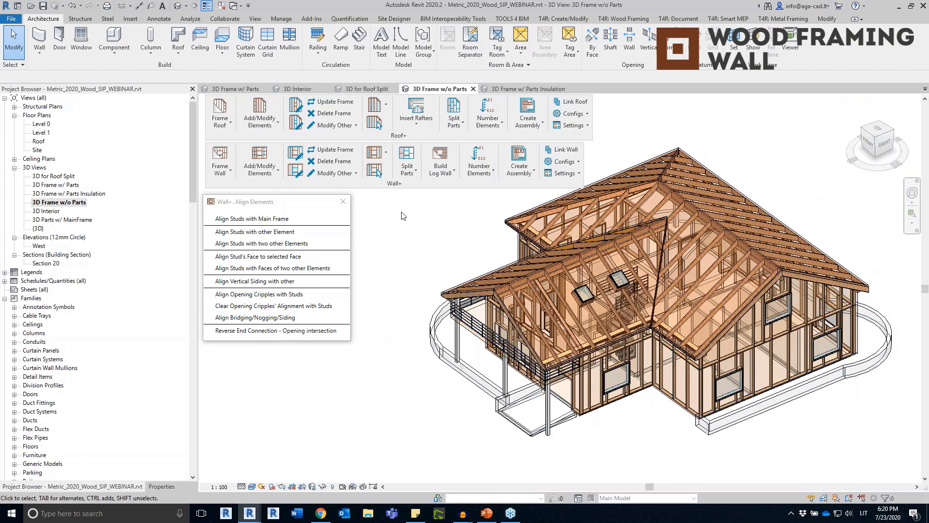
click(343, 201)
double_click(54, 186)
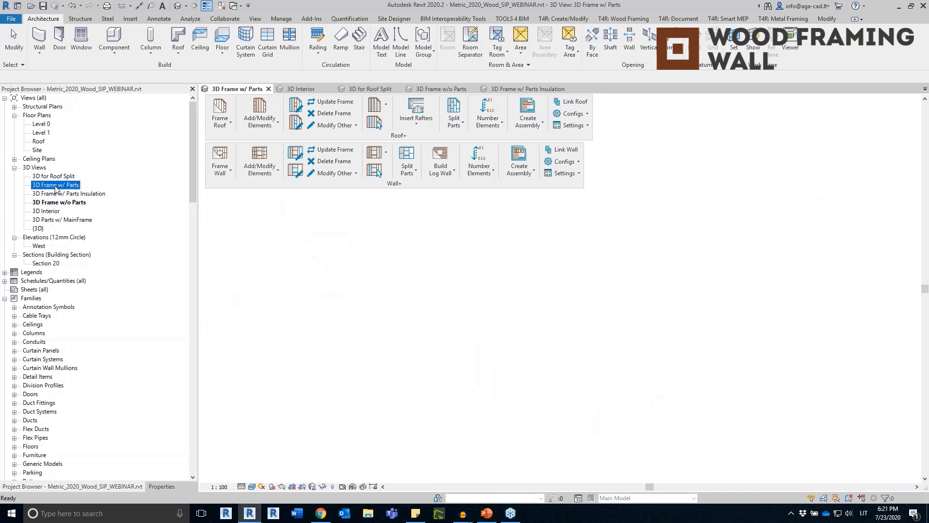
shift+middle_drag(621, 462, 639, 440)
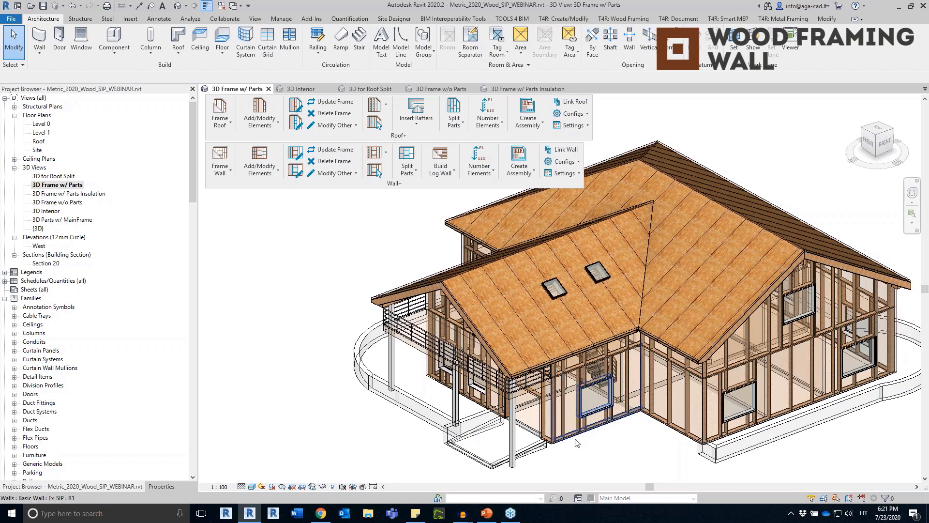
Select all instances of the Ex_SIP wall visible in the view and run the Wall+ Split Parts command
key(Tab)
key(Tab)
key(Tab)
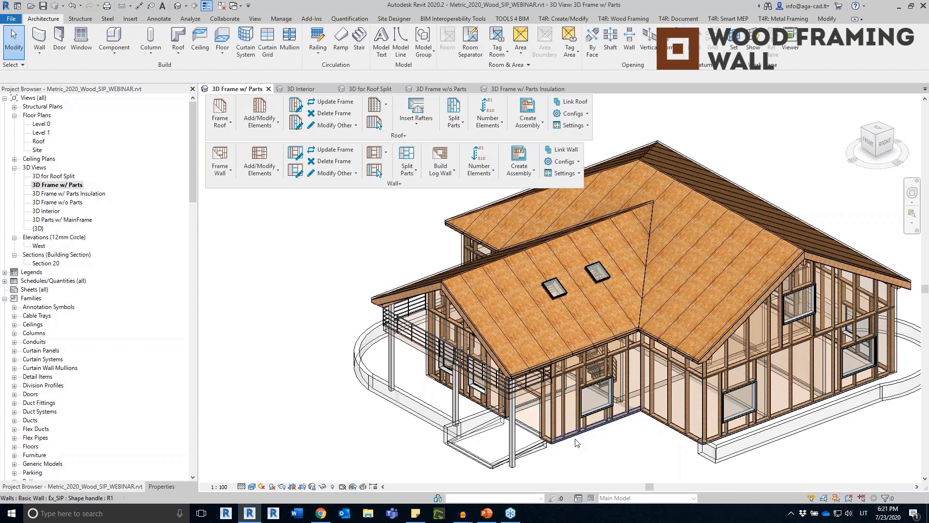
right_click(576, 442)
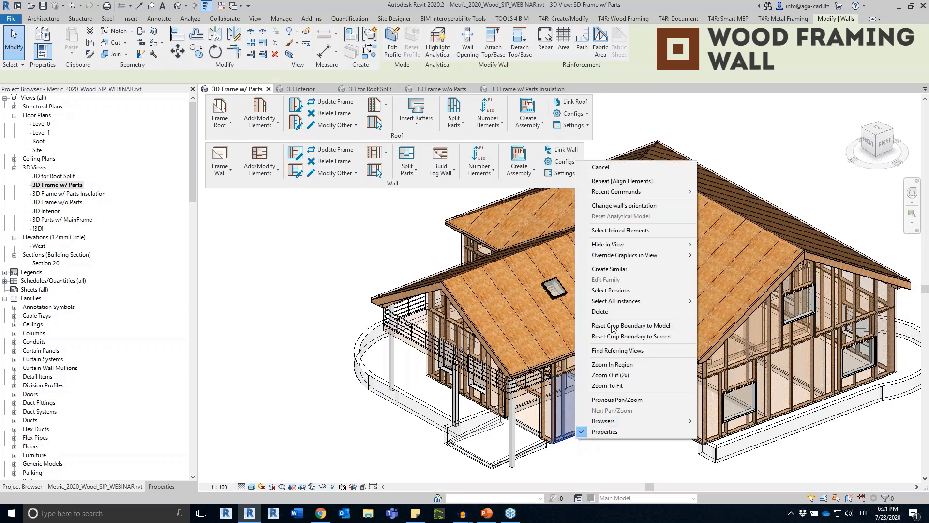
mouse_move(646, 299)
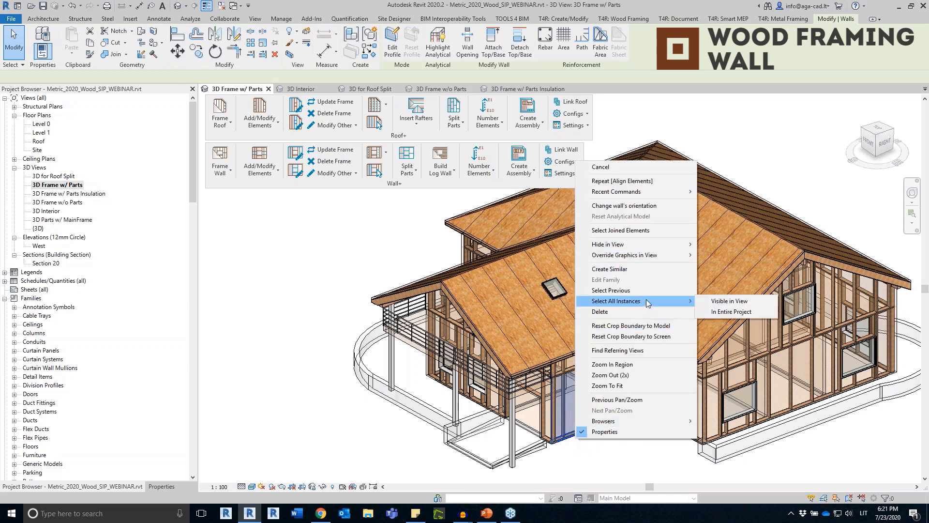
click(732, 298)
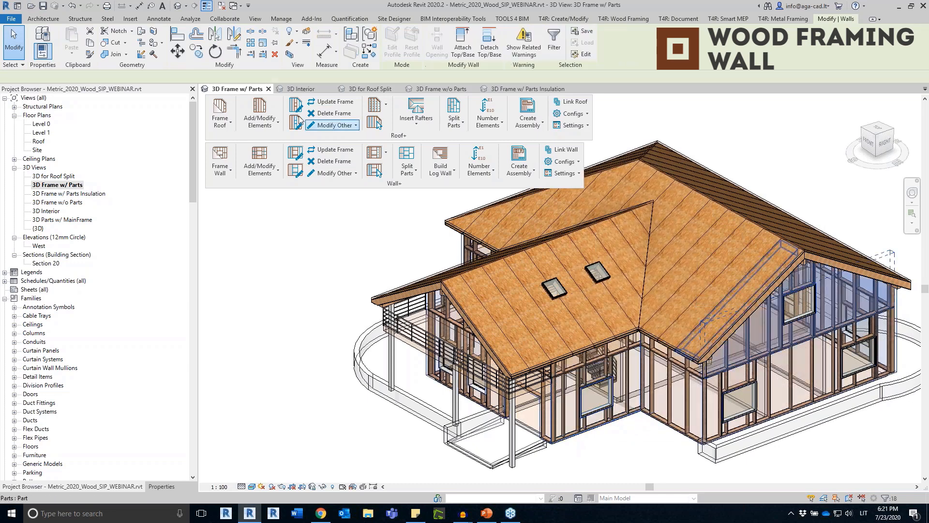
click(408, 154)
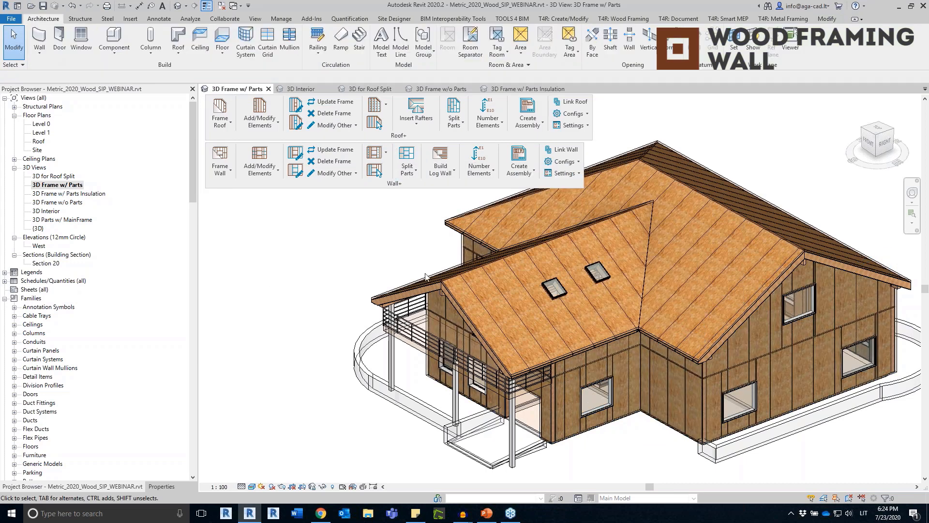
Examine the split wall panels around the inner corner and above the wide window, selecting individual parts
scroll(426, 273, down, 1)
scroll(599, 316, down, 2)
shift+middle_drag(669, 359, 674, 327)
scroll(591, 318, up, 5)
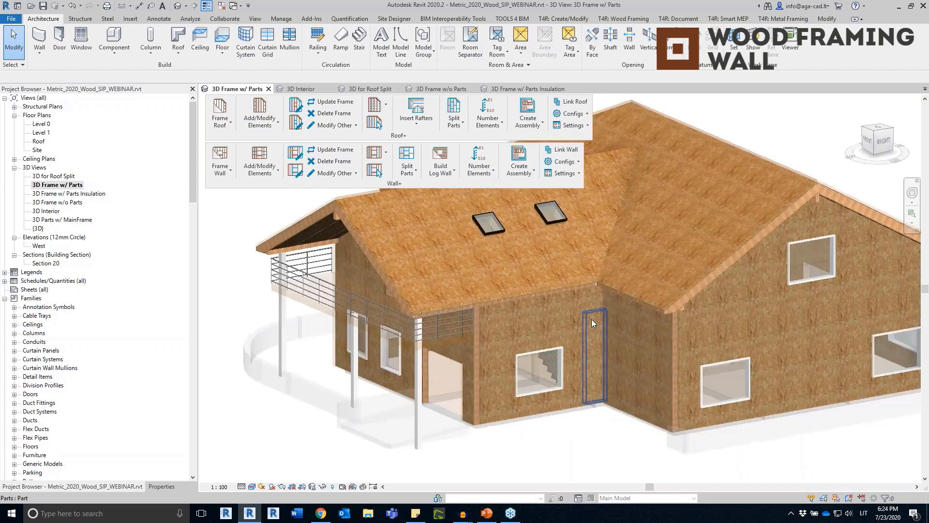
click(591, 318)
shift+middle_drag(592, 317, 818, 444)
scroll(521, 331, up, 5)
click(520, 321)
scroll(519, 321, down, 4)
scroll(828, 367, down, 4)
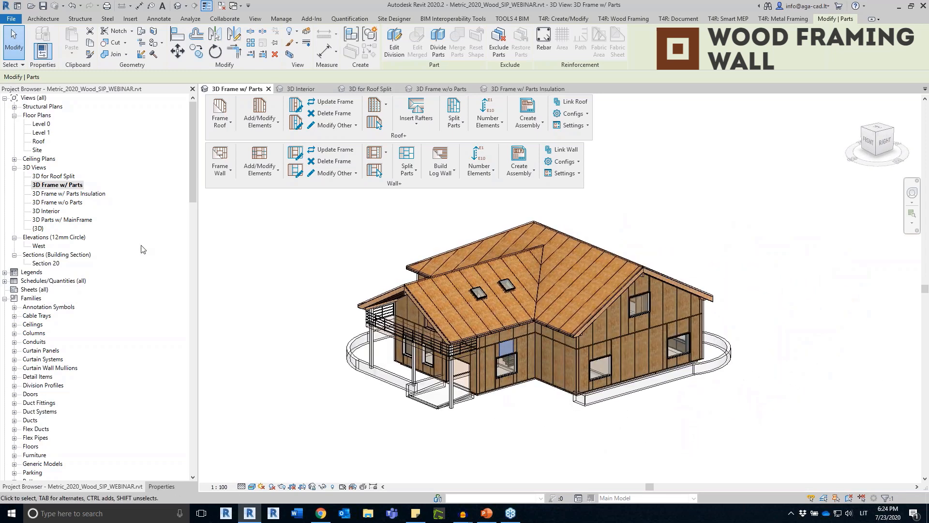
Open the 3D Frame w/ Parts Insulation view and inspect insulation parts on the gable wall and around the ground-floor windows
double_click(70, 193)
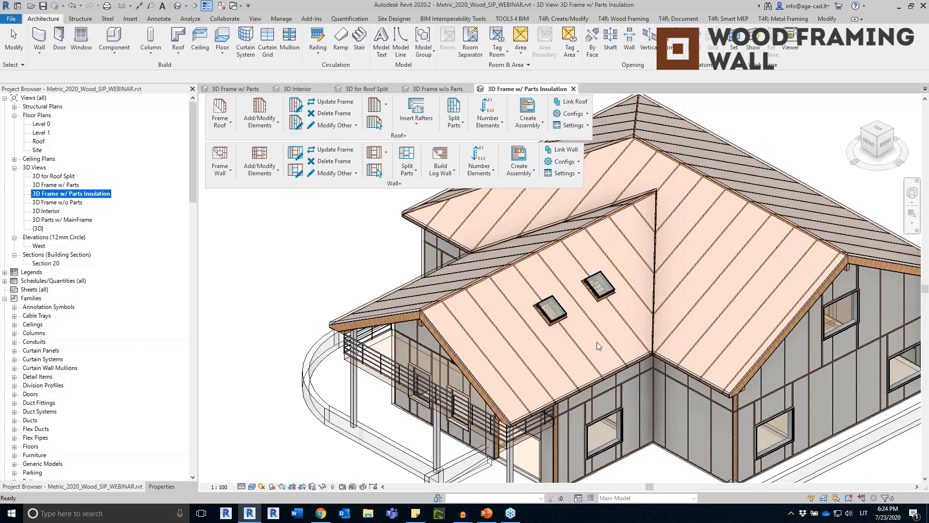
scroll(597, 343, down, 1)
shift+middle_drag(800, 374, 754, 388)
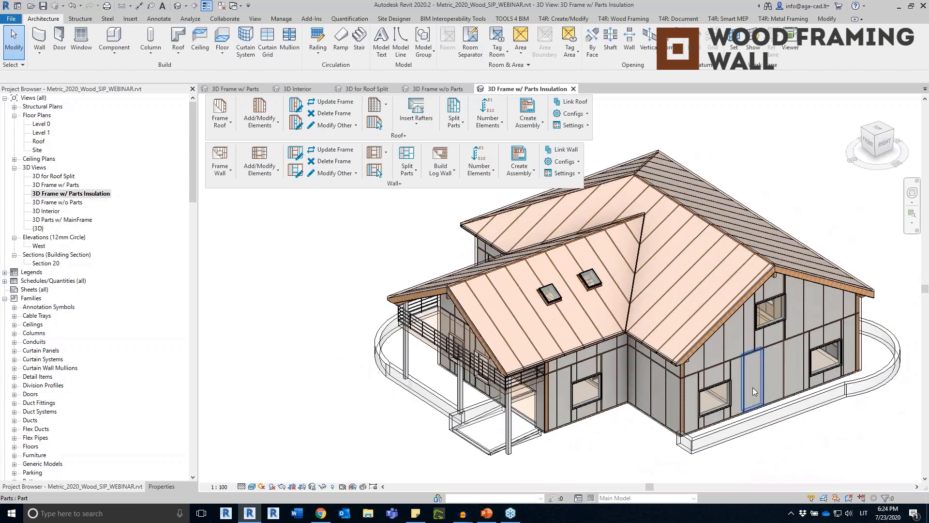
scroll(753, 387, up, 2)
click(753, 387)
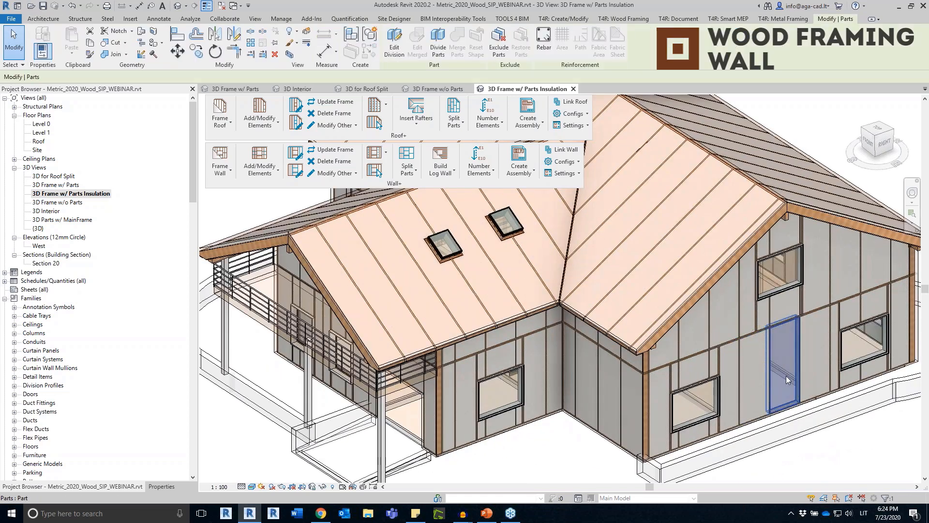
scroll(689, 375, up, 2)
scroll(408, 356, up, 3)
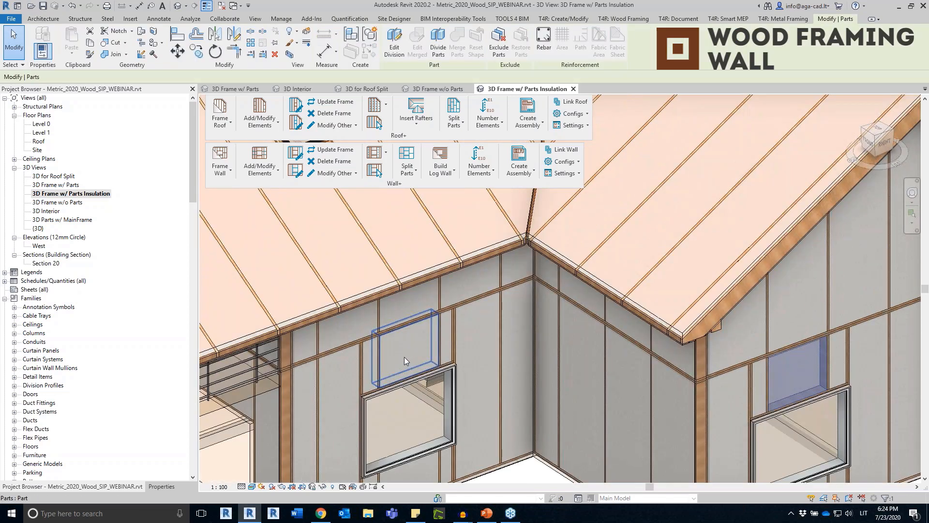
click(405, 357)
click(491, 334)
Inspect the insulation parts of the walls on the opposite side of the house
scroll(492, 335, down, 3)
shift+middle_drag(499, 336, 380, 438)
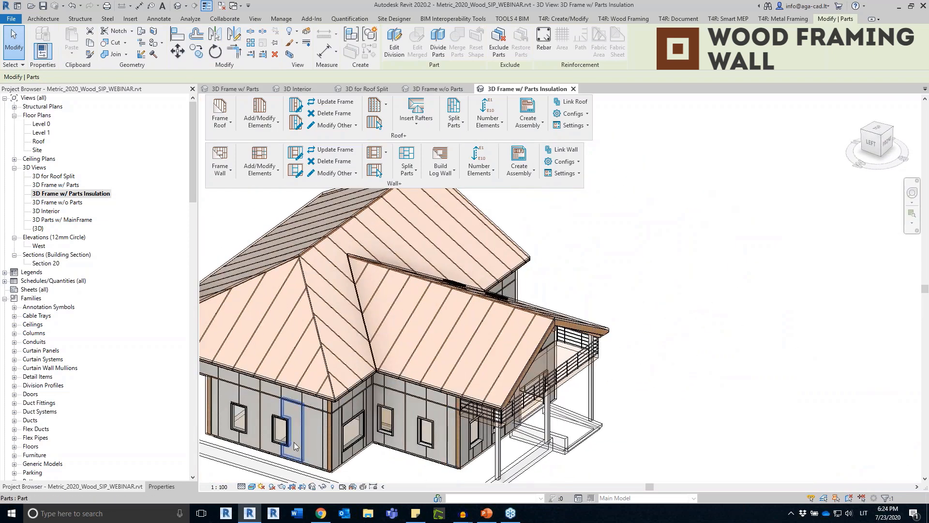
scroll(434, 412, up, 2)
click(435, 409)
scroll(436, 410, down, 3)
shift+middle_drag(632, 411, 553, 386)
scroll(554, 386, up, 3)
scroll(519, 432, down, 2)
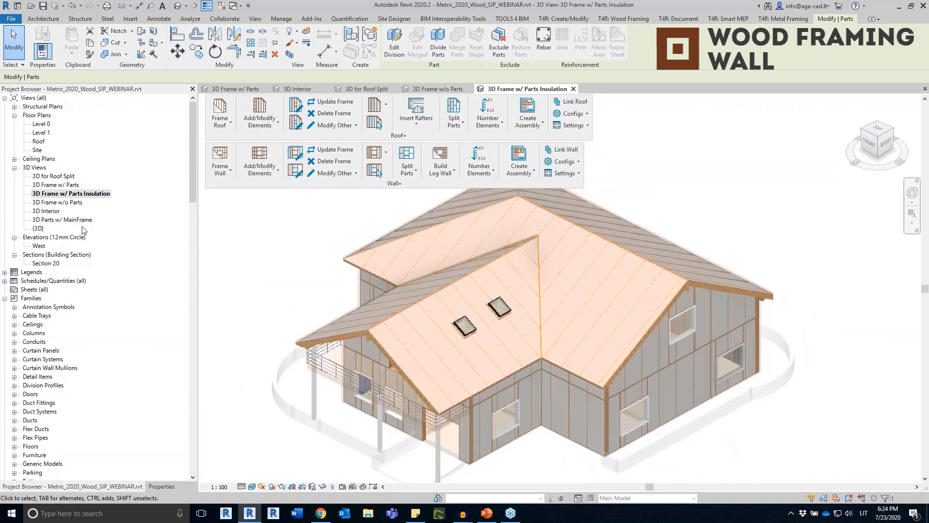
Open the 3D Interior view and bring the cut roof eave above the exterior wall into close view
double_click(57, 212)
click(630, 361)
shift+middle_drag(630, 361, 357, 239)
click(379, 264)
scroll(387, 266, up, 4)
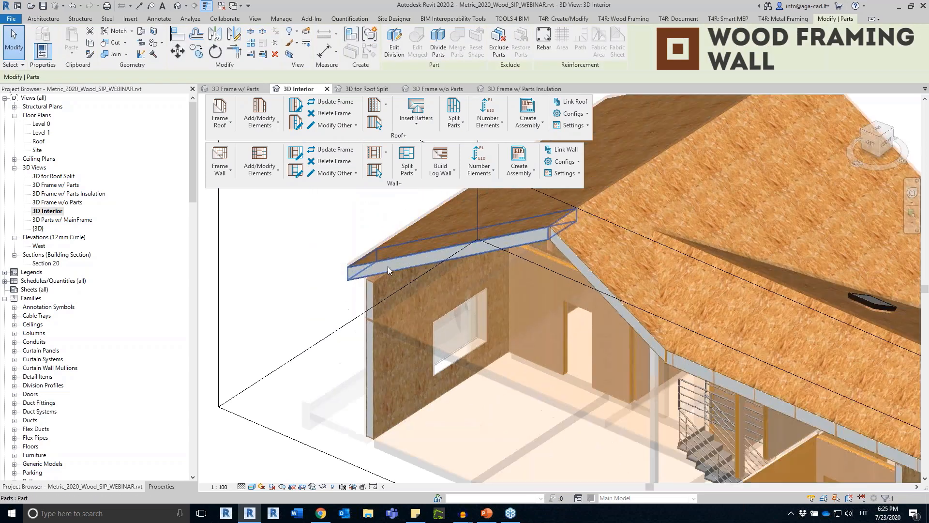
scroll(387, 266, up, 3)
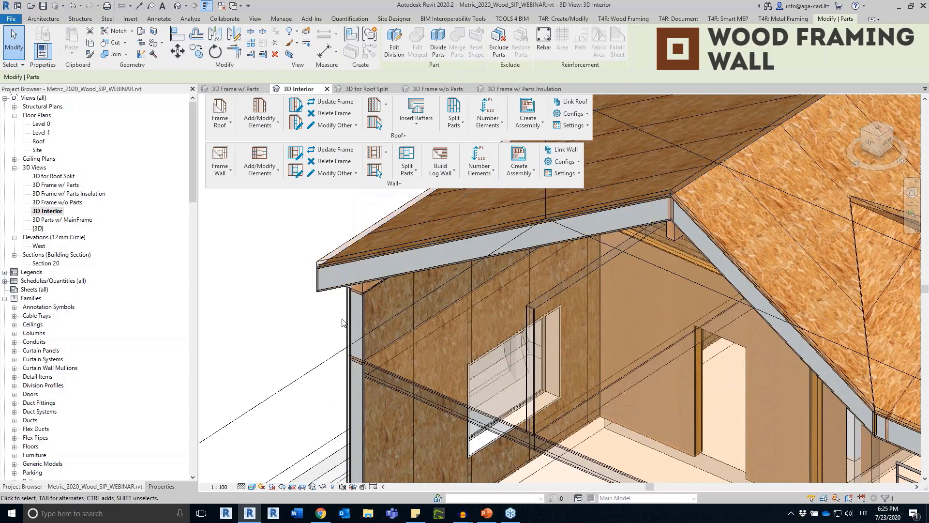
Examine the joint between exterior wall and roof, selecting the wall's inner and outer OSB sheathing parts
click(357, 295)
scroll(376, 297, up, 4)
click(375, 303)
shift+middle_drag(362, 303, 556, 281)
click(583, 274)
scroll(600, 274, up, 2)
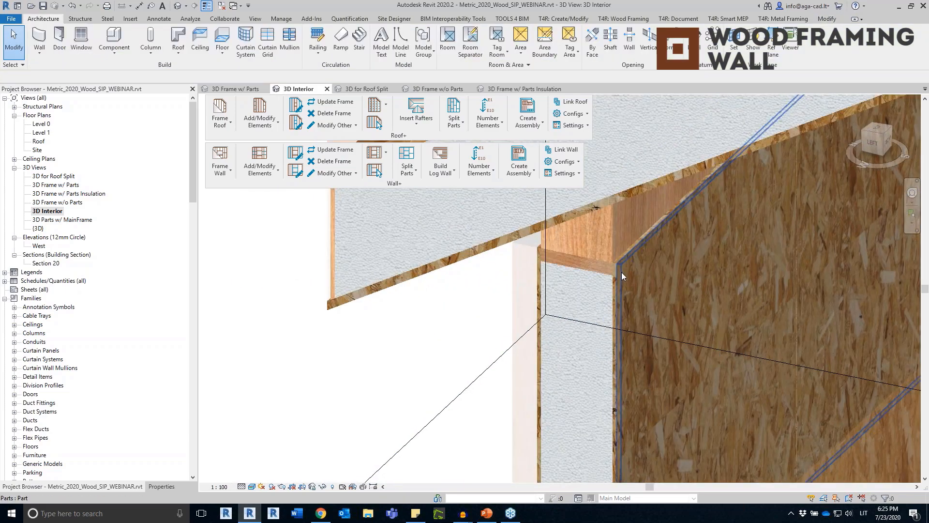
click(616, 277)
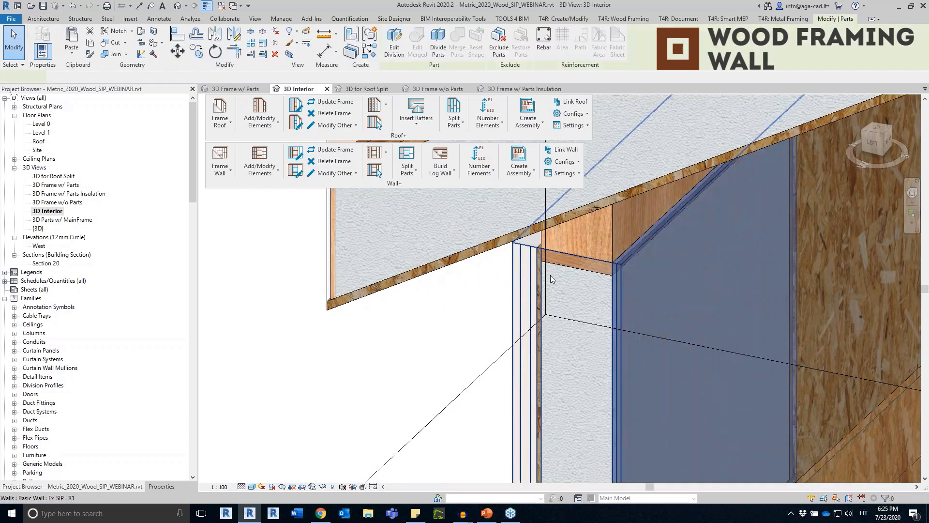
click(536, 255)
scroll(583, 264, up, 3)
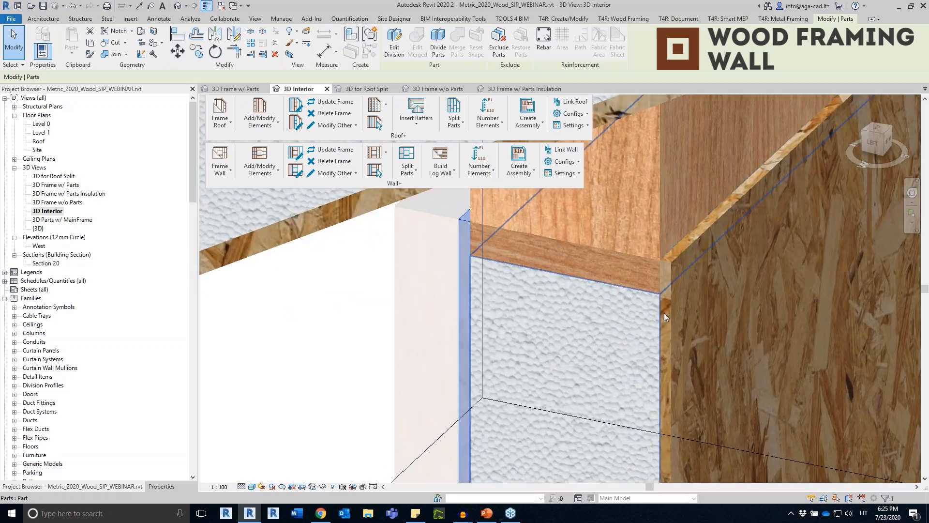
Inspect the SIP plate on top of the exterior wall and the trapezoid girder joist above it, then clear the selection
click(647, 277)
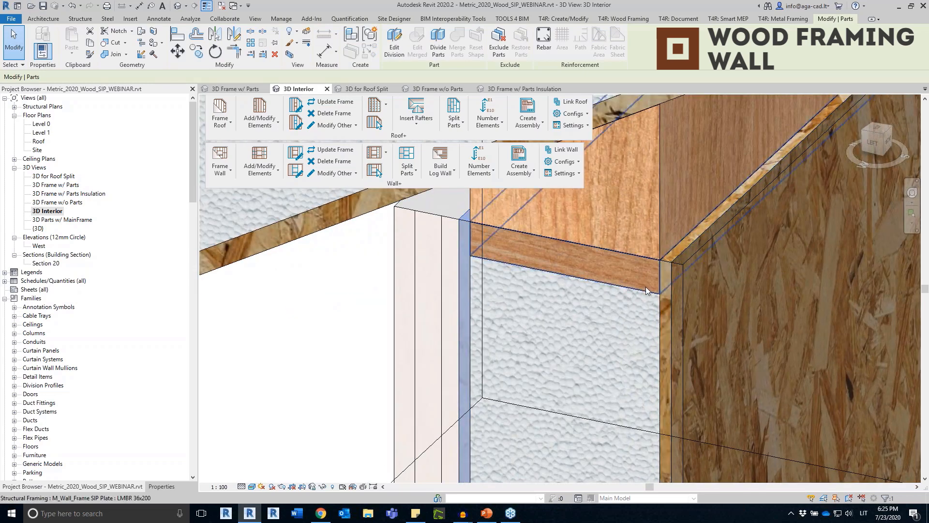
scroll(645, 300, down, 3)
middle_drag(643, 311, 617, 363)
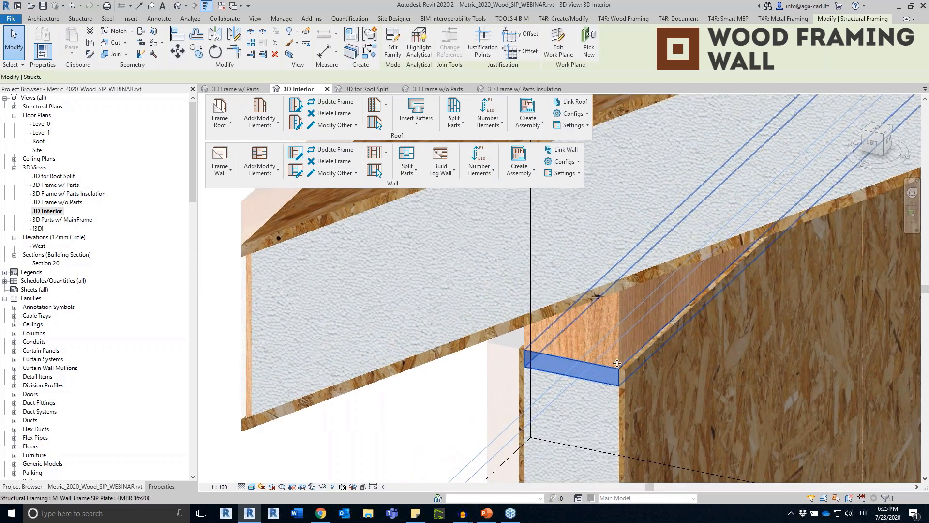
click(619, 317)
scroll(620, 318, down, 2)
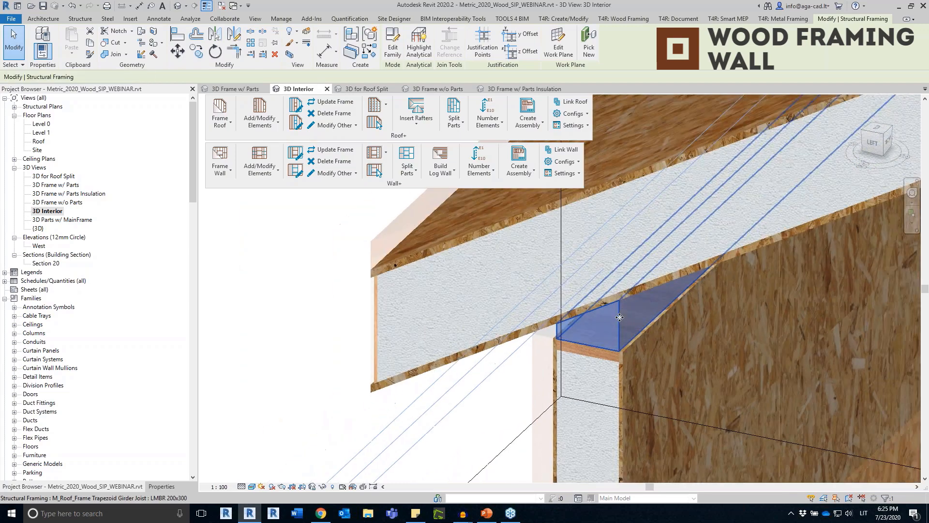
middle_drag(620, 317, 573, 363)
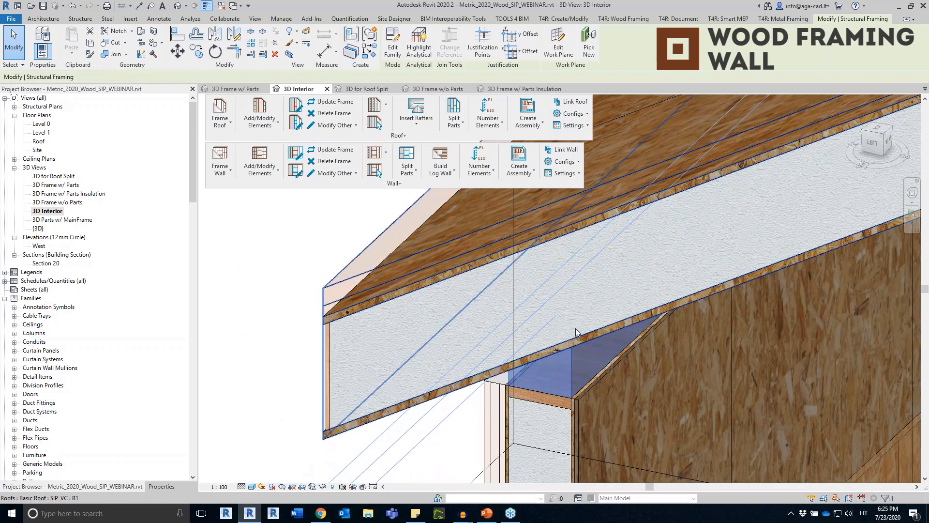
scroll(578, 324, down, 4)
scroll(580, 322, down, 5)
middle_drag(666, 319, 532, 298)
key(Escape)
Attach the top of the INT120 interior wall beneath the sloping roof to the SIP_VC roof
scroll(556, 296, up, 3)
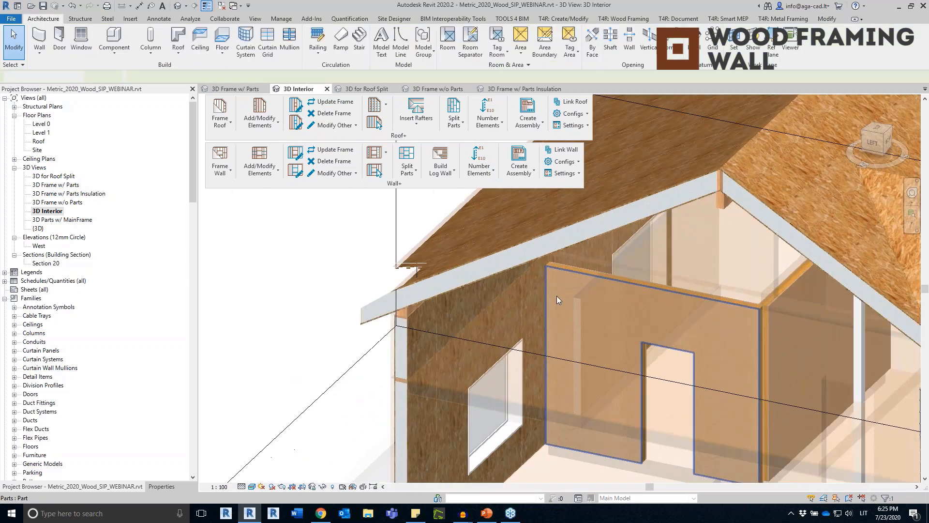
click(587, 304)
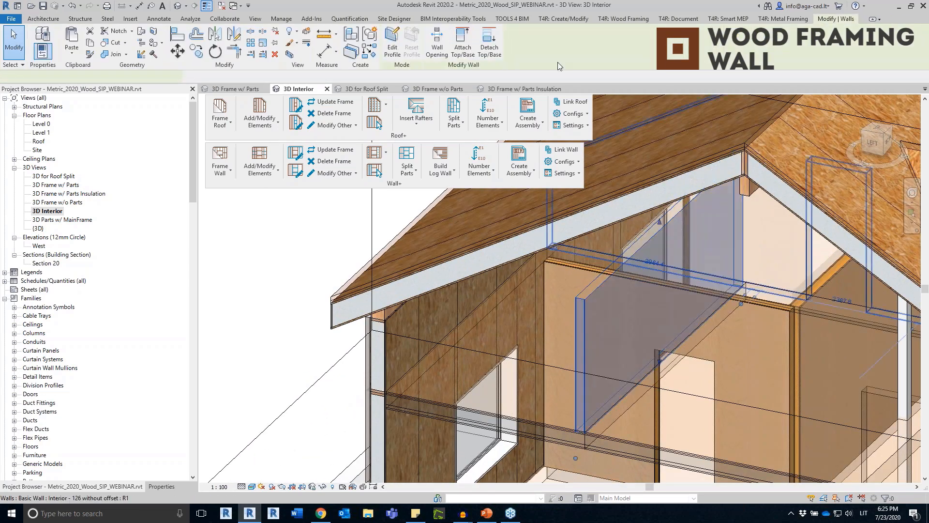
click(463, 47)
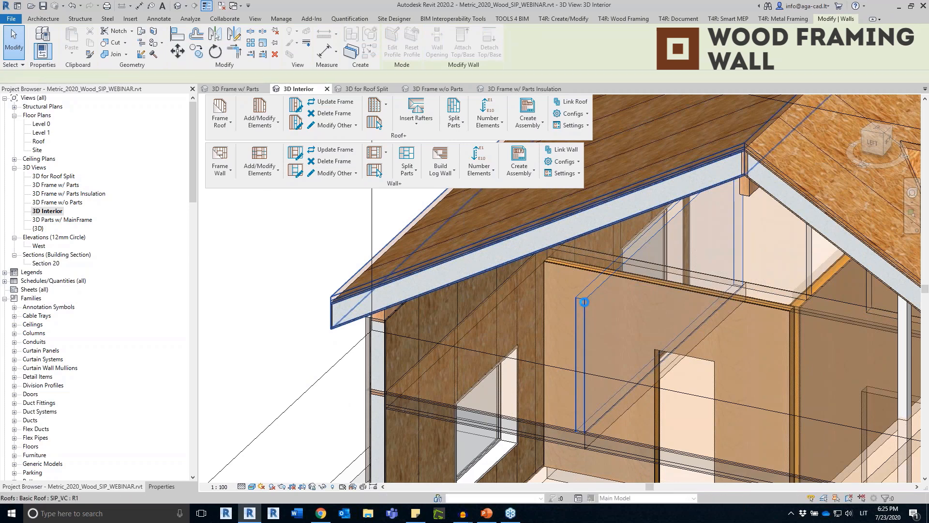
click(583, 244)
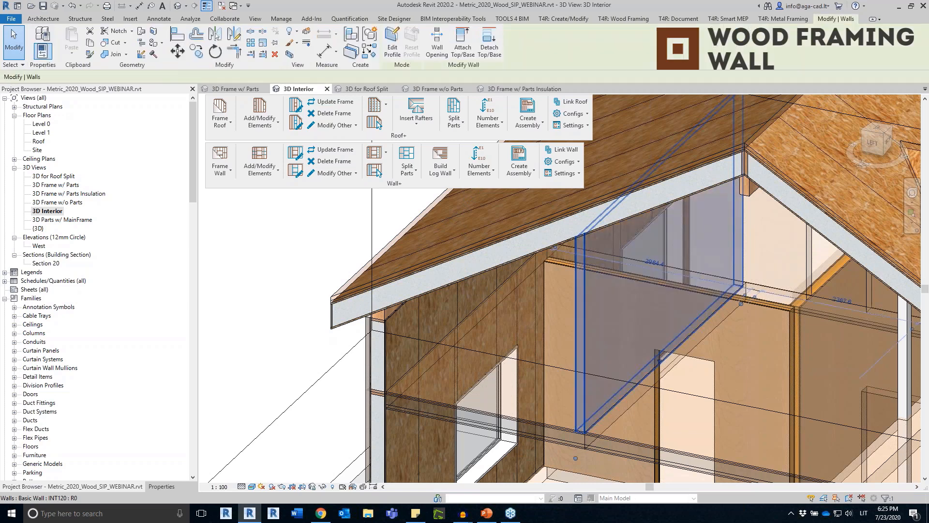
Open Link Wall for the INT120 wall and show the framing configuration choices for its structure layer
scroll(508, 267, up, 4)
scroll(301, 339, up, 2)
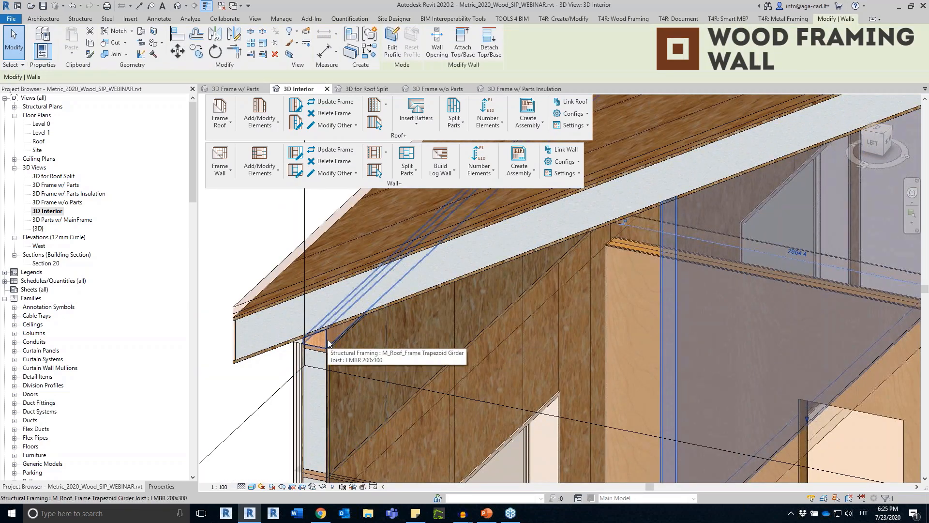
scroll(334, 339, down, 3)
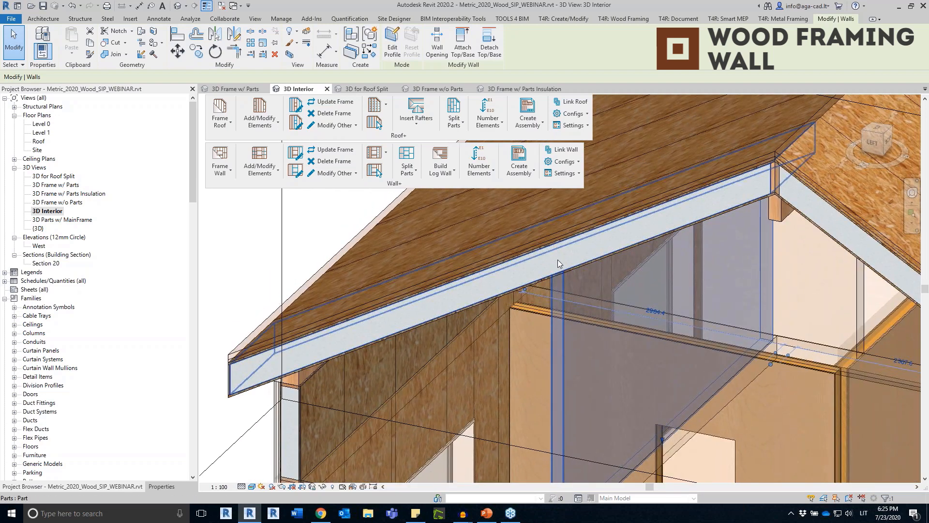
scroll(557, 261, up, 5)
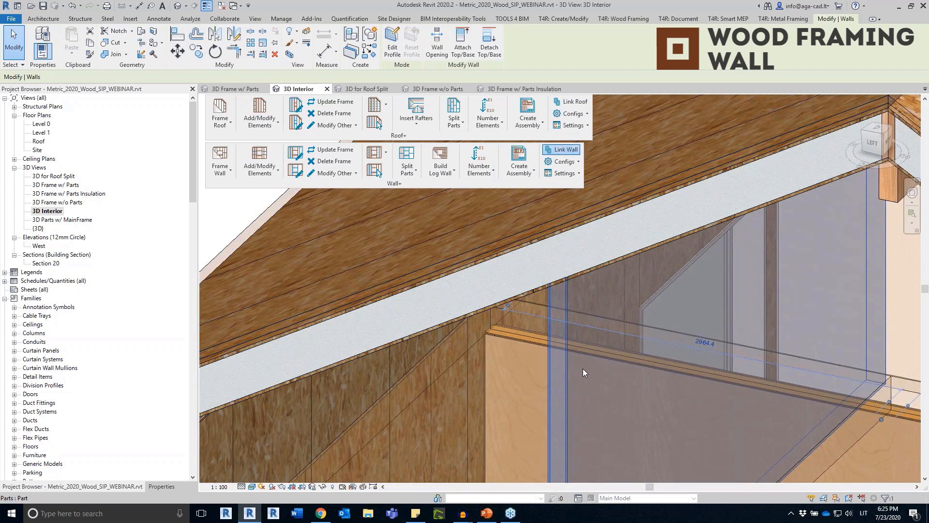
click(551, 218)
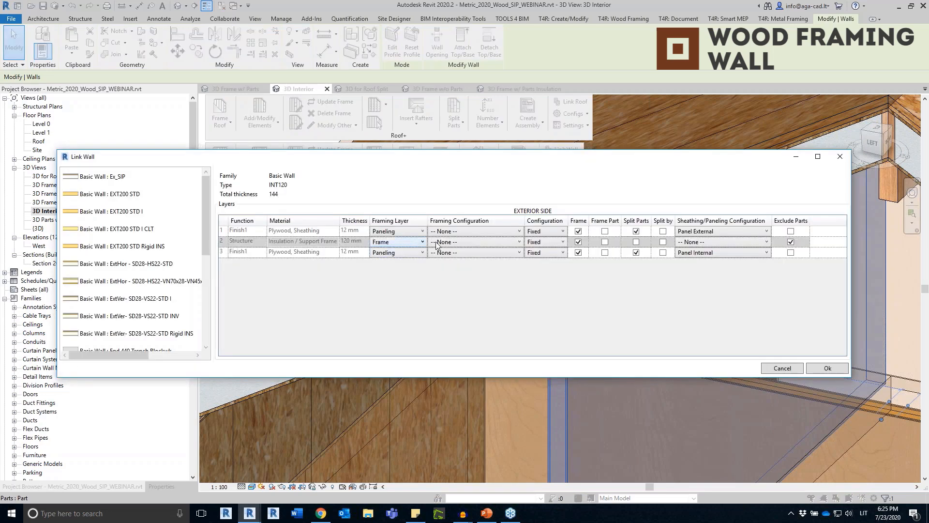
click(436, 242)
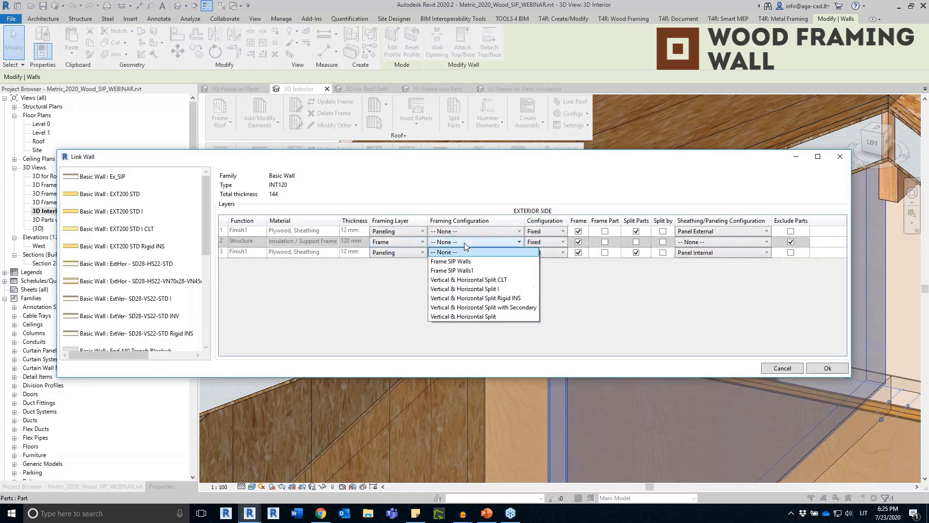
Assign the Vertical & Horizontal Split framing configuration to the INT120 wall's structure layer and apply the wall link
click(497, 317)
click(829, 369)
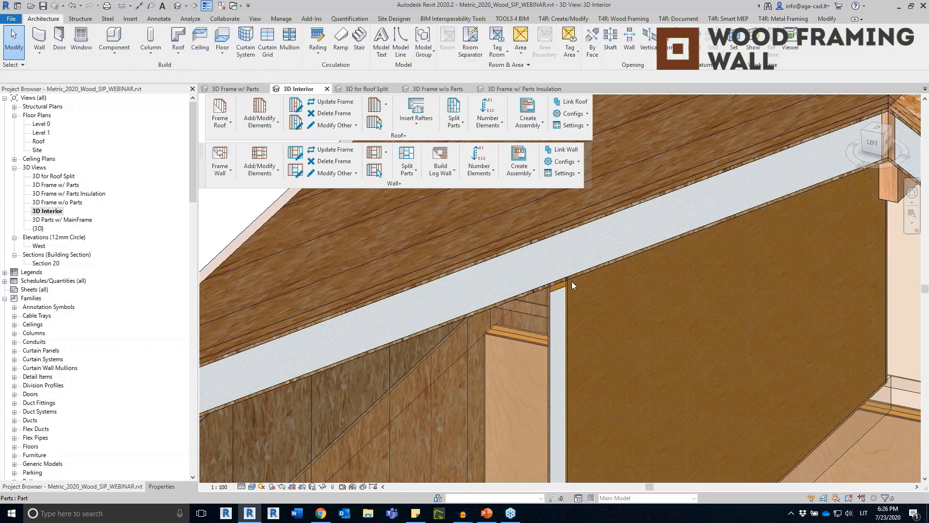
Examine the sloped top plate where the interior wall meets the roof, both in 3D and in the Section 20 view
scroll(571, 277, up, 3)
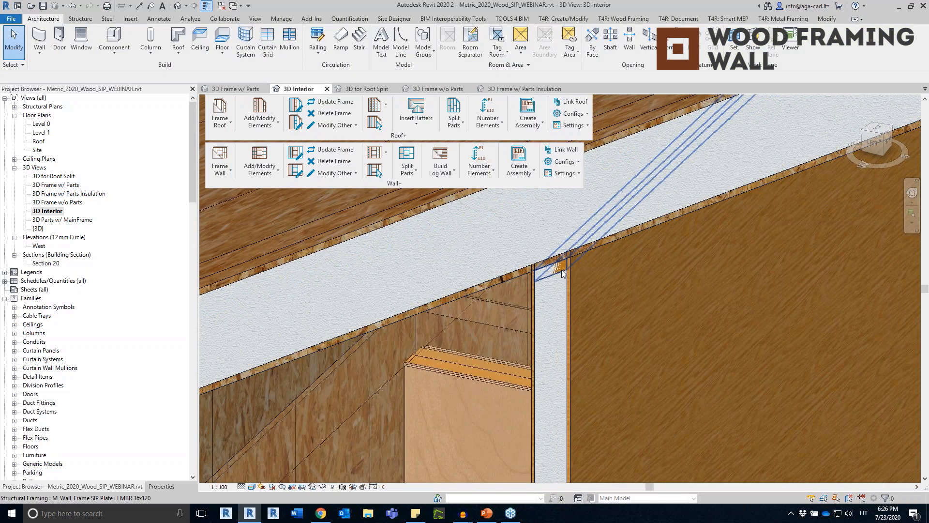
click(562, 274)
scroll(561, 274, down, 3)
mouse_move(561, 273)
shift+middle_down()
mouse_move(626, 309)
mouse_move(605, 290)
mouse_move(546, 273)
shift+middle_up()
key(Escape)
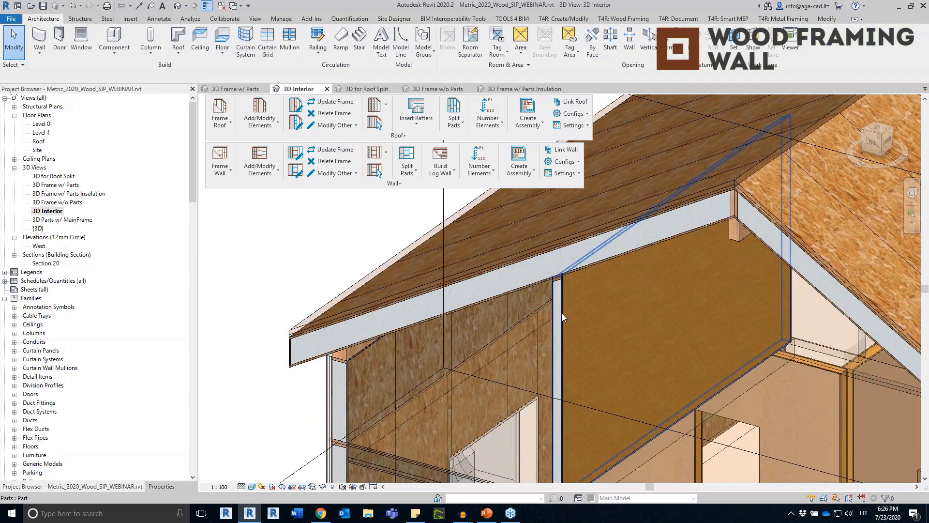
scroll(562, 310, up, 1)
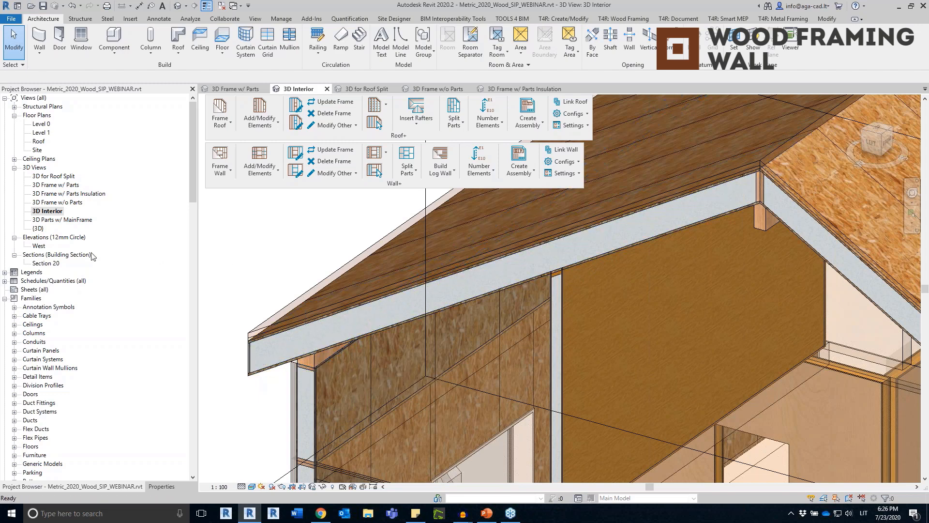
double_click(46, 263)
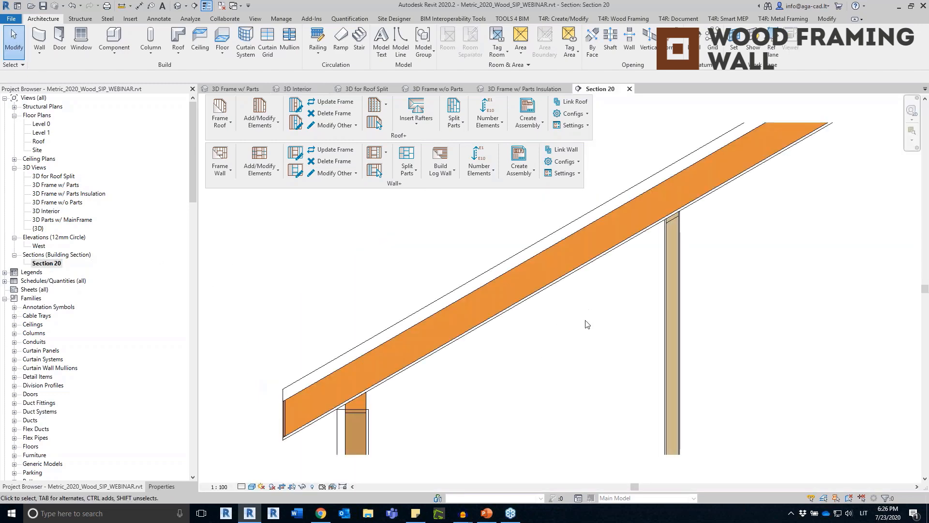
scroll(586, 318, down, 2)
mouse_move(607, 316)
middle_down()
mouse_move(545, 350)
mouse_move(572, 345)
mouse_move(599, 323)
middle_up()
scroll(546, 349, up, 2)
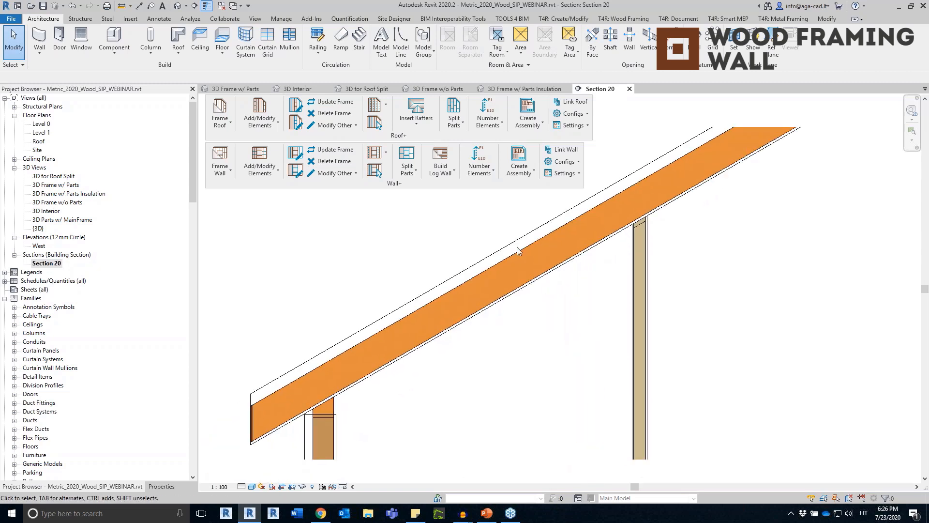
Examine the split roof sheathing and hip corner of the house in the 3D Frame w/ Parts view
double_click(59, 185)
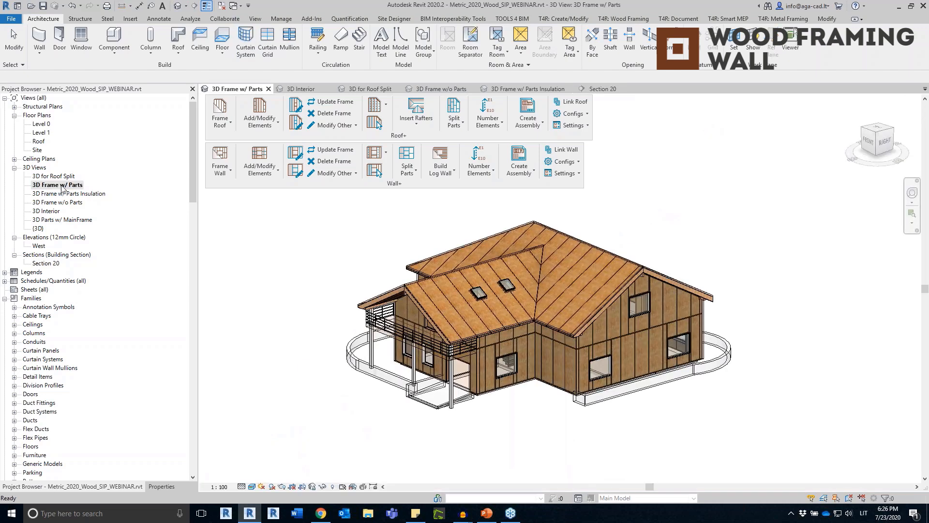
shift+middle_drag(567, 410, 512, 403)
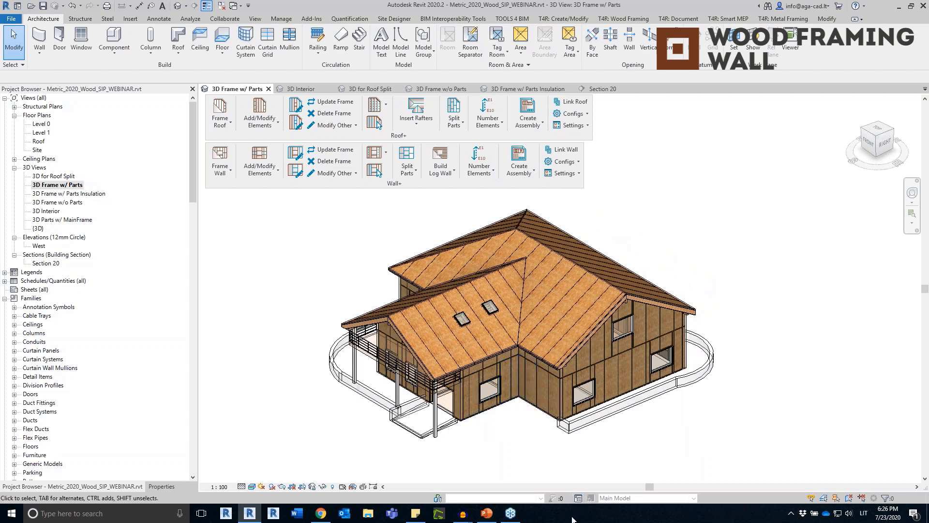
scroll(522, 456, down, 1)
shift+middle_drag(732, 385, 653, 416)
scroll(378, 369, up, 3)
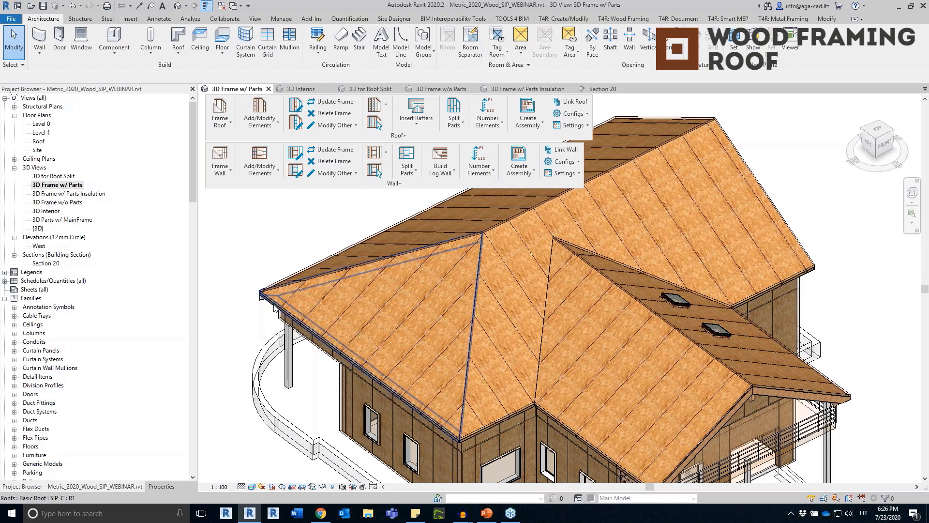
In the 3D Frame w/o Parts view, add battens to all SIP_C roofs in the project plus the SIP_VC roof
double_click(66, 202)
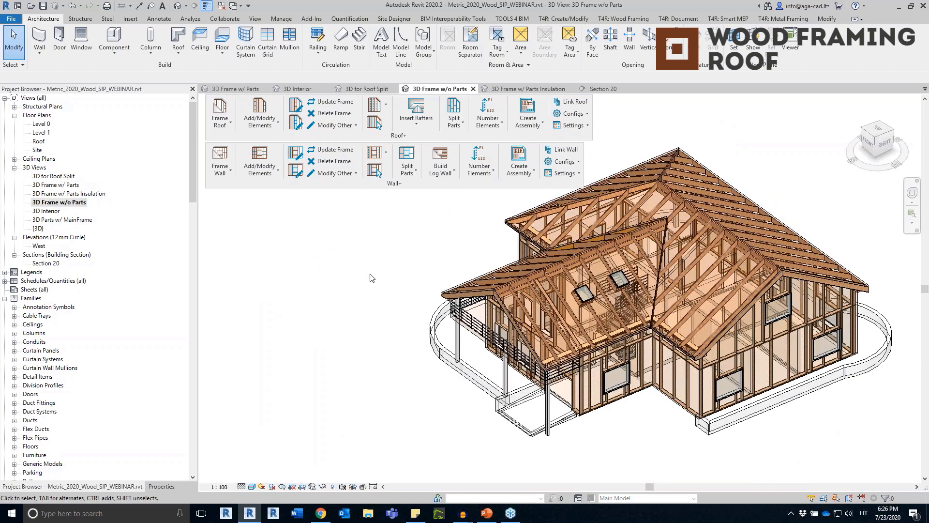
scroll(480, 255, up, 5)
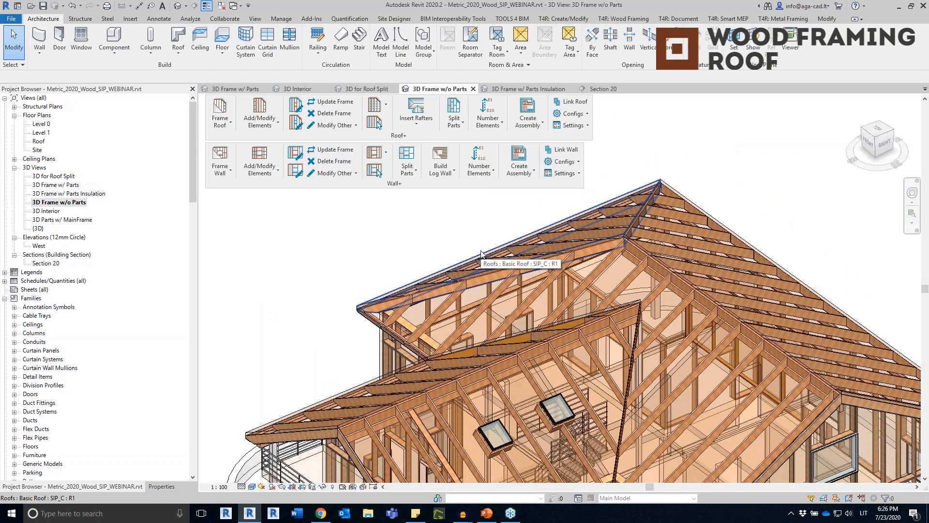
right_click(480, 252)
mouse_move(549, 358)
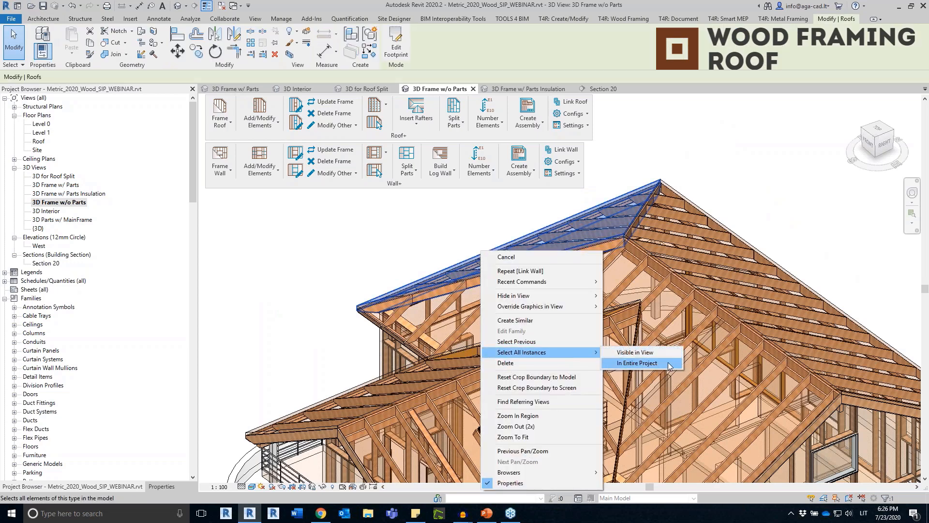
click(652, 362)
scroll(815, 221, down, 3)
middle_drag(815, 221, 607, 238)
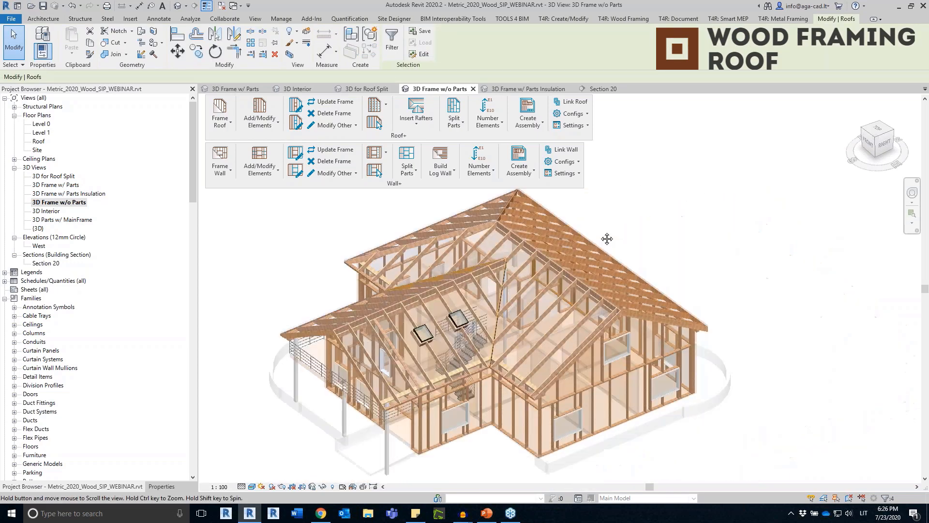
scroll(711, 315, up, 5)
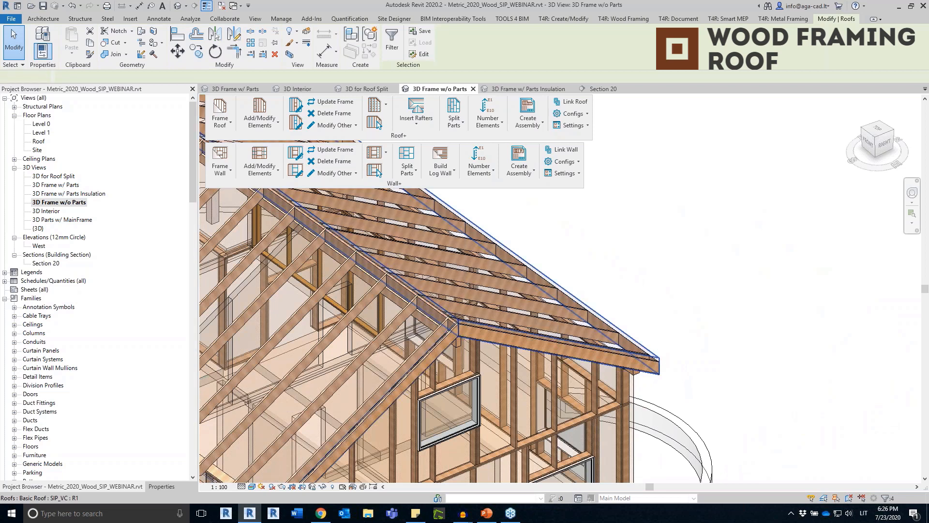
scroll(533, 290, down, 5)
click(230, 122)
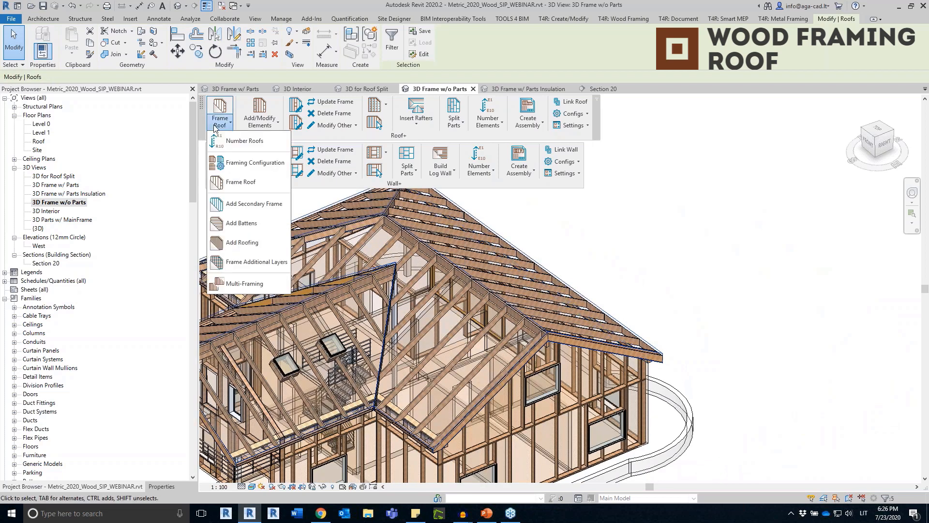
click(243, 225)
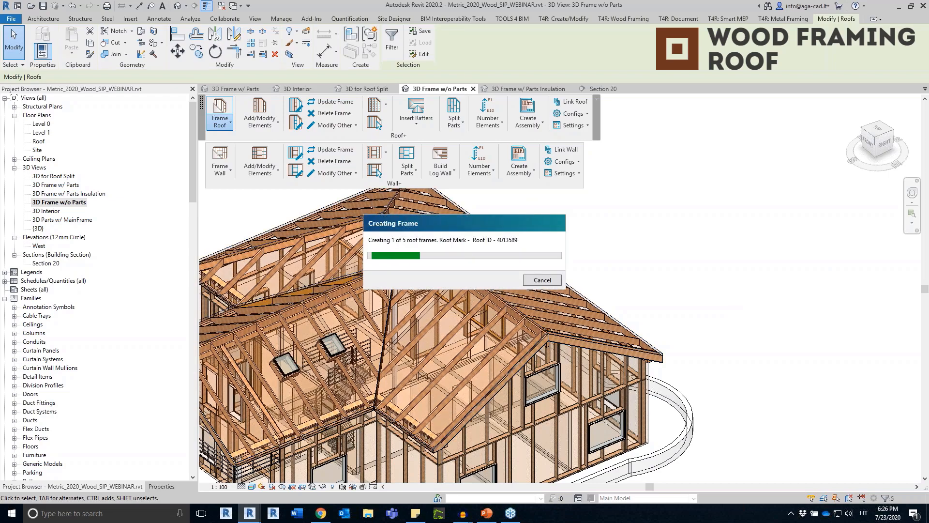
Examine the battens over the rafters around the roof valleys and on the different slopes
shift+middle_drag(327, 419, 316, 378)
scroll(316, 379, up, 4)
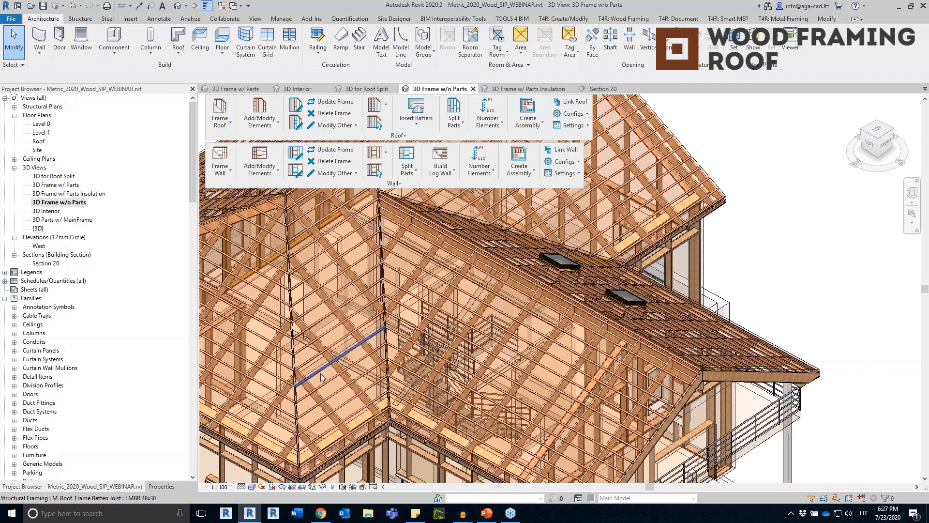
click(406, 381)
shift+middle_drag(406, 381, 485, 335)
scroll(483, 330, down, 2)
shift+middle_drag(598, 341, 568, 356)
middle_drag(567, 356, 555, 290)
key(Escape)
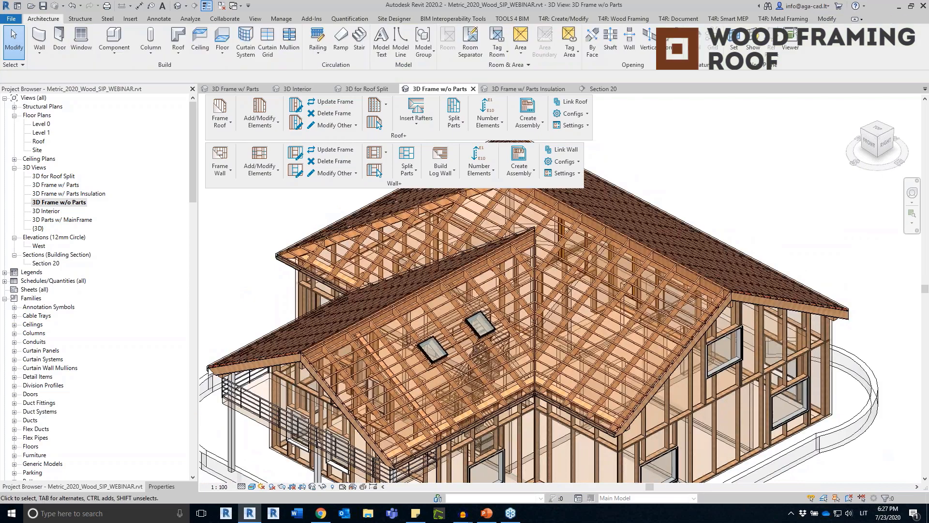
Select all roofs of the same type in the project together with the remaining roof and add roofing to them
scroll(547, 370, down, 2)
shift+middle_drag(727, 371, 702, 382)
scroll(699, 382, up, 3)
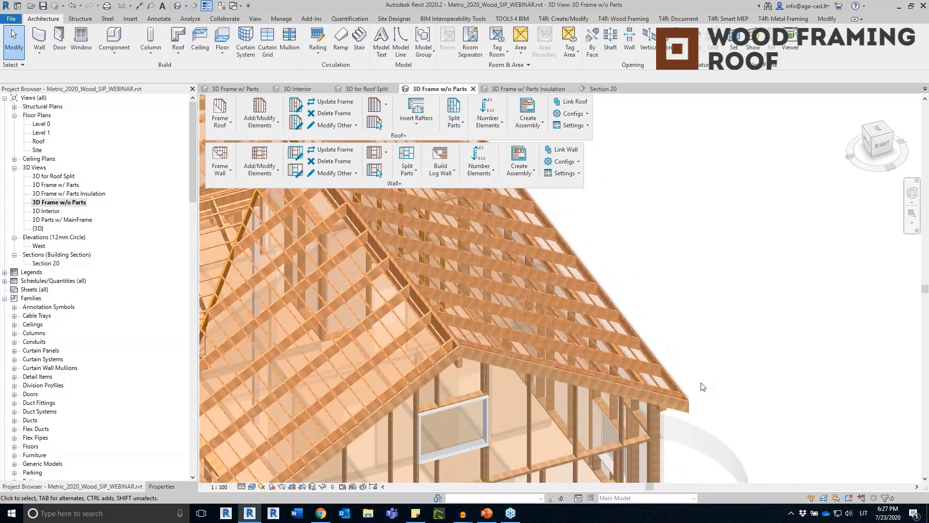
right_click(426, 370)
mouse_move(526, 228)
click(580, 228)
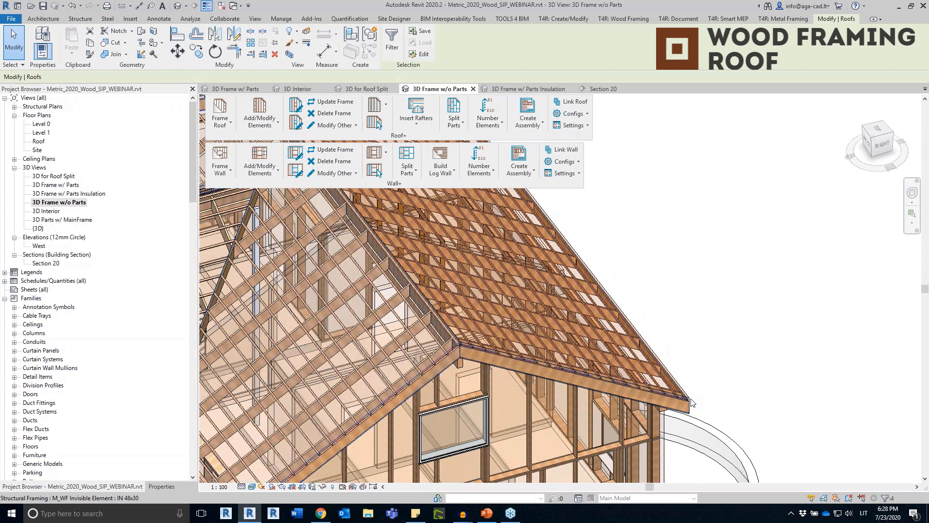
ctrl+click(680, 387)
scroll(686, 393, down, 3)
shift+middle_drag(629, 388, 711, 370)
click(222, 123)
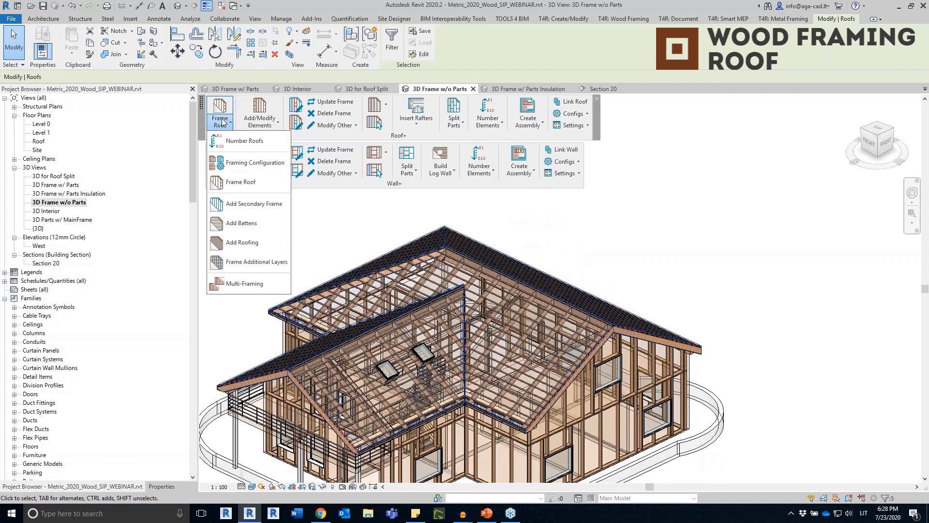
click(245, 250)
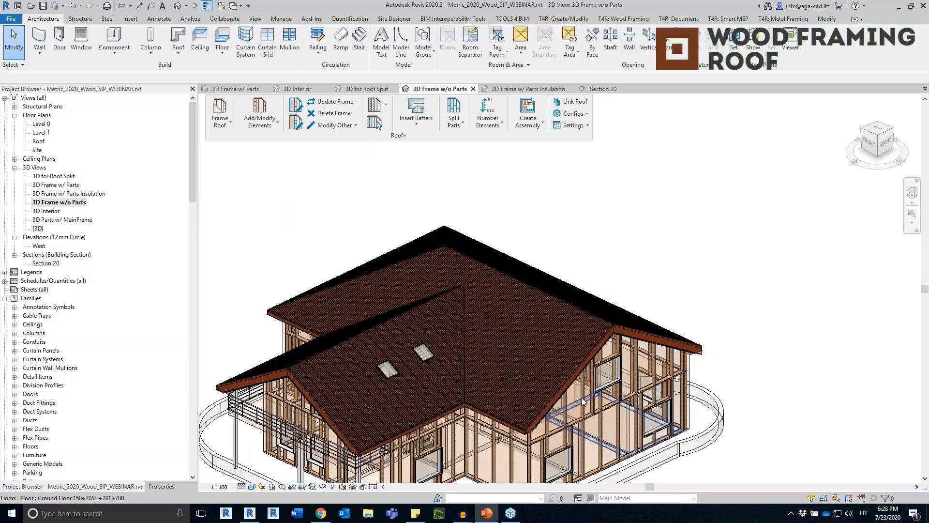
Examine the roofing panels on the slopes, a single selected panel and the open joint along the main ridge
shift+middle_drag(649, 259, 617, 300)
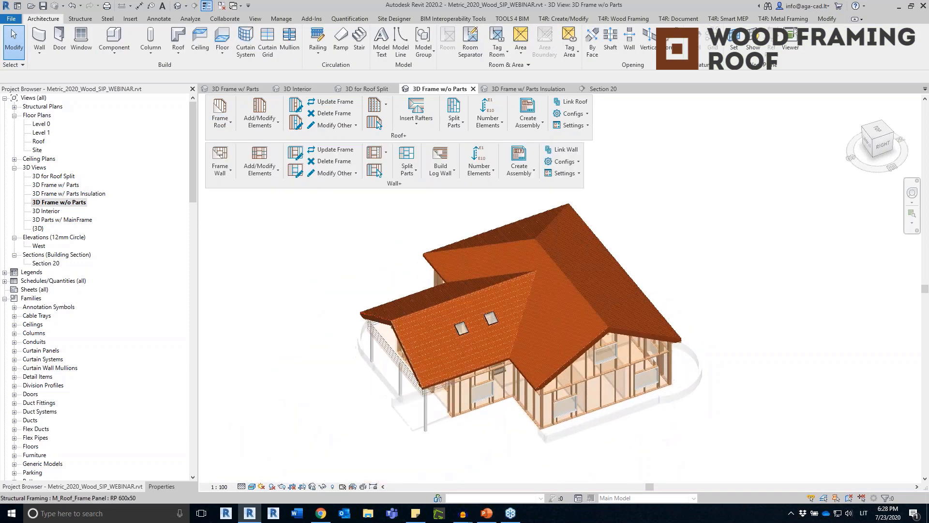
scroll(547, 302, up, 3)
click(547, 309)
shift+middle_drag(547, 309, 615, 308)
shift+middle_drag(664, 323, 647, 289)
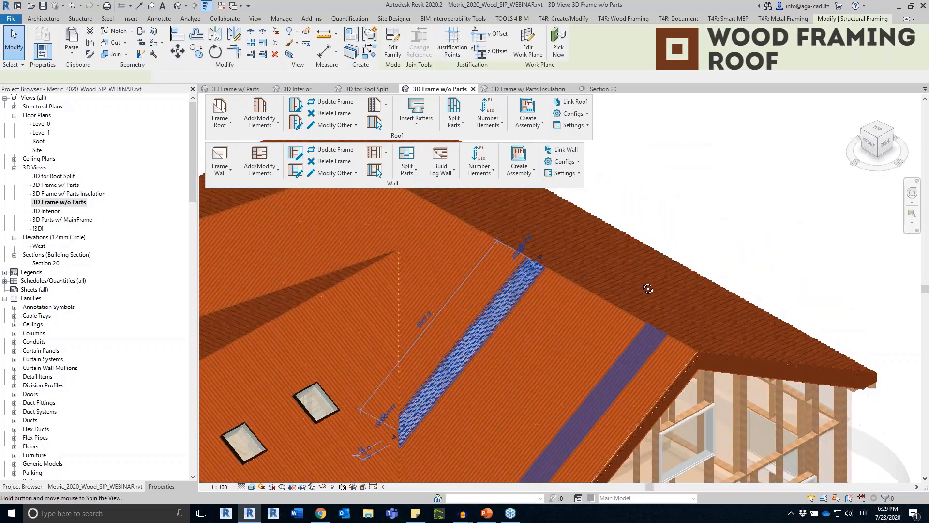
scroll(713, 345, up, 2)
key(Escape)
scroll(678, 353, up, 3)
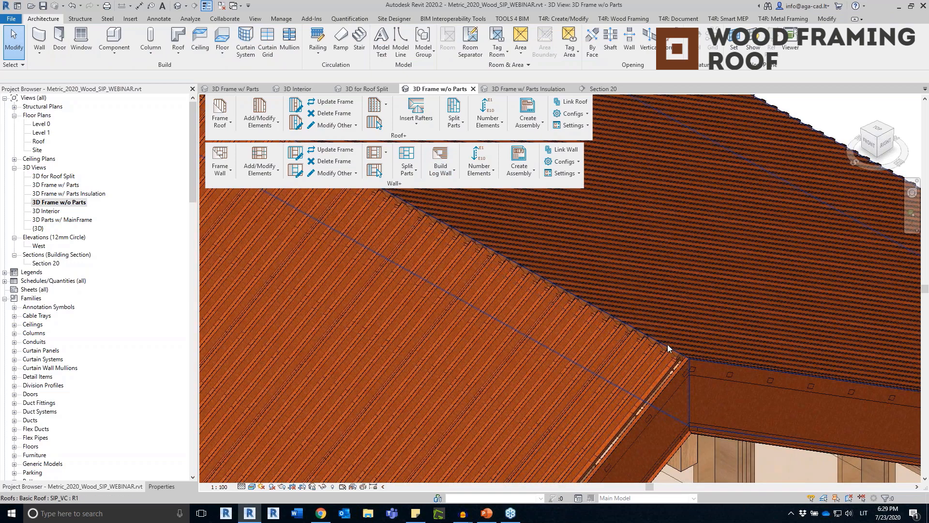
Insert ridge caps on all ridges of the roof
click(412, 174)
click(412, 175)
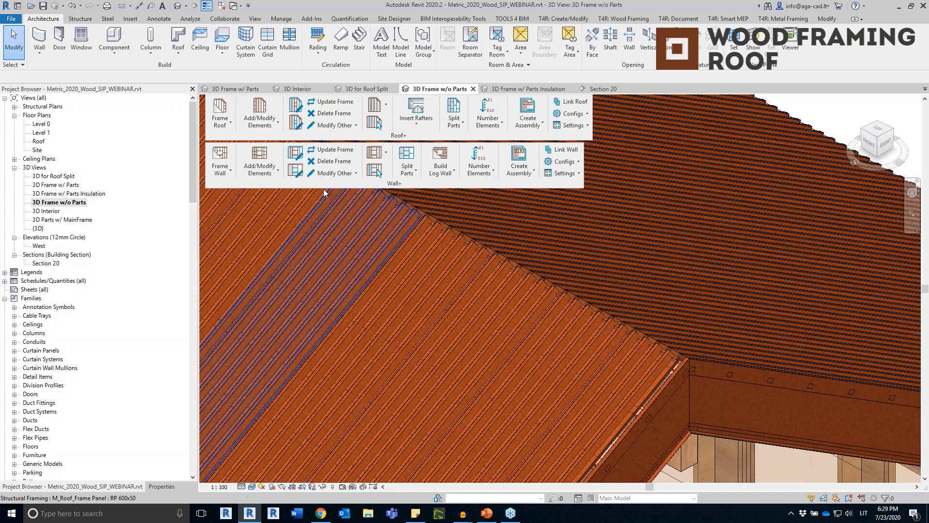
click(416, 118)
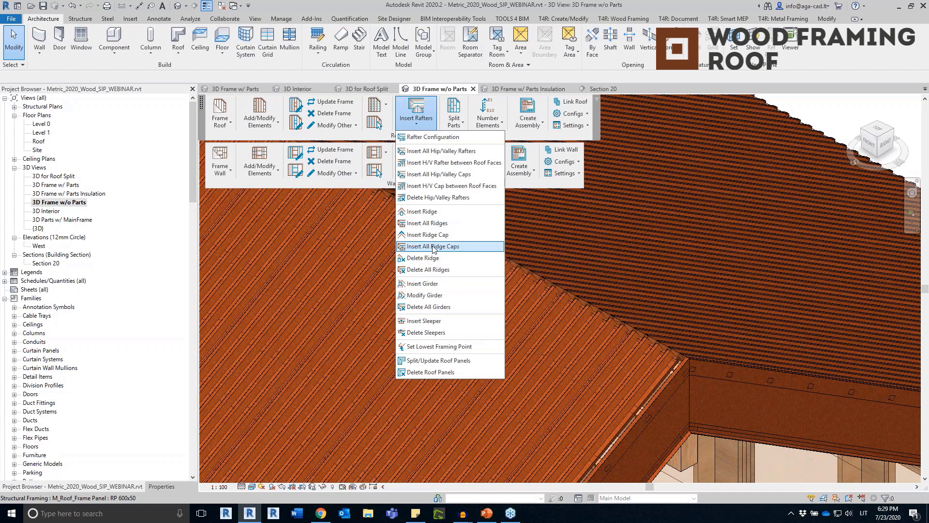
click(425, 247)
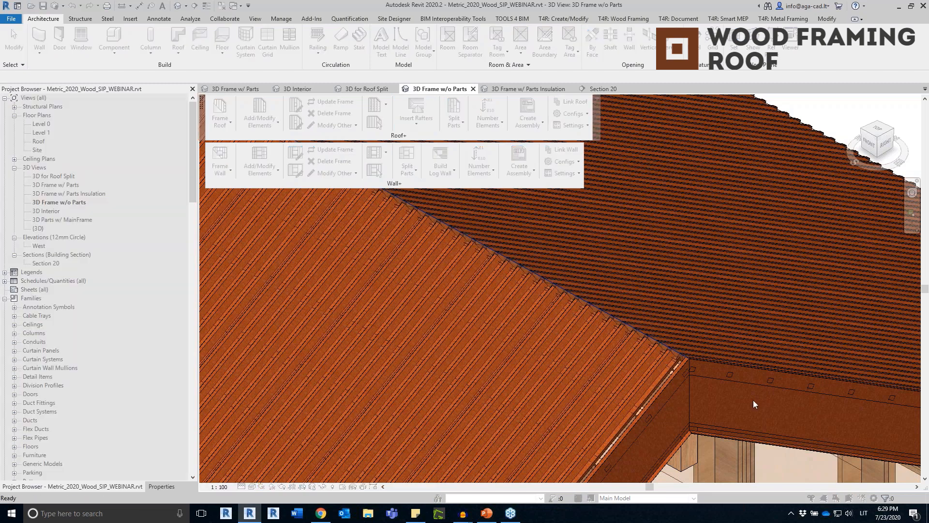
click(468, 272)
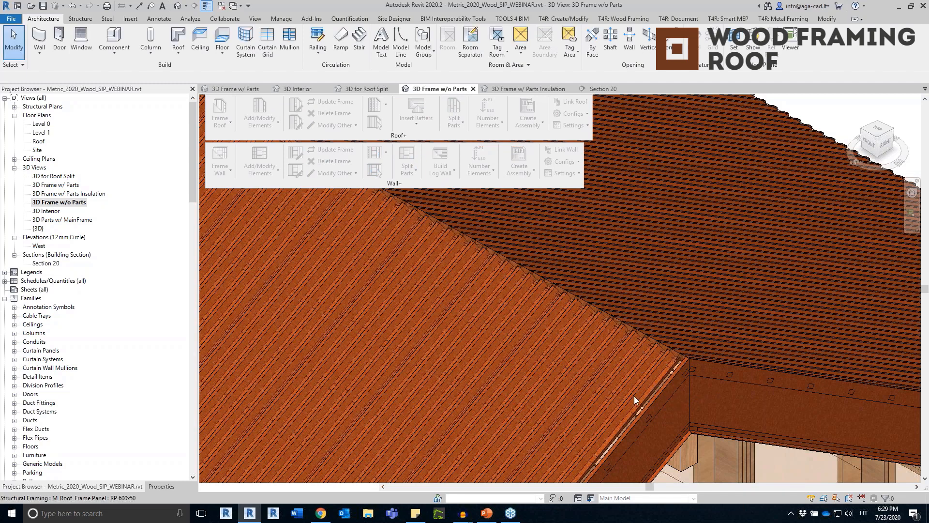
Examine the ridge caps along the main ridge and the ridge of the adjoining roof wing
scroll(685, 365, up, 1)
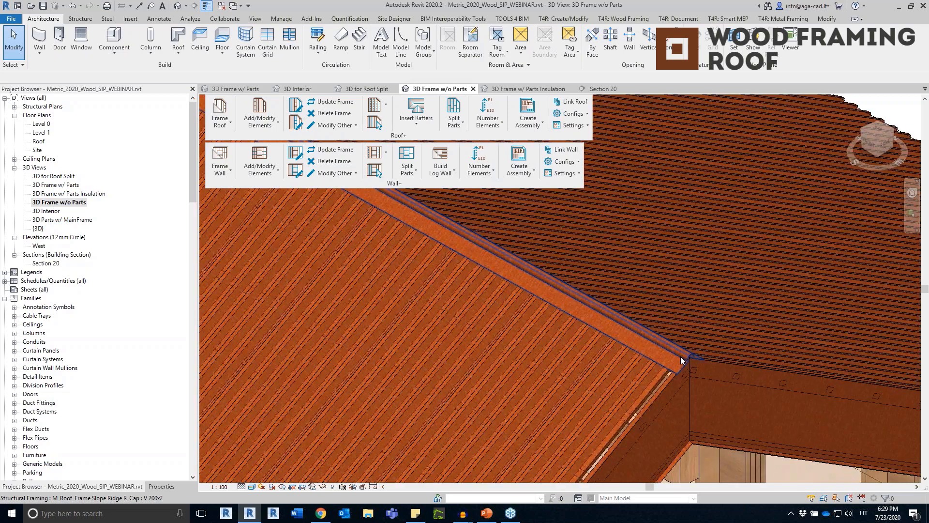
click(681, 359)
scroll(682, 359, down, 5)
middle_drag(476, 373, 802, 357)
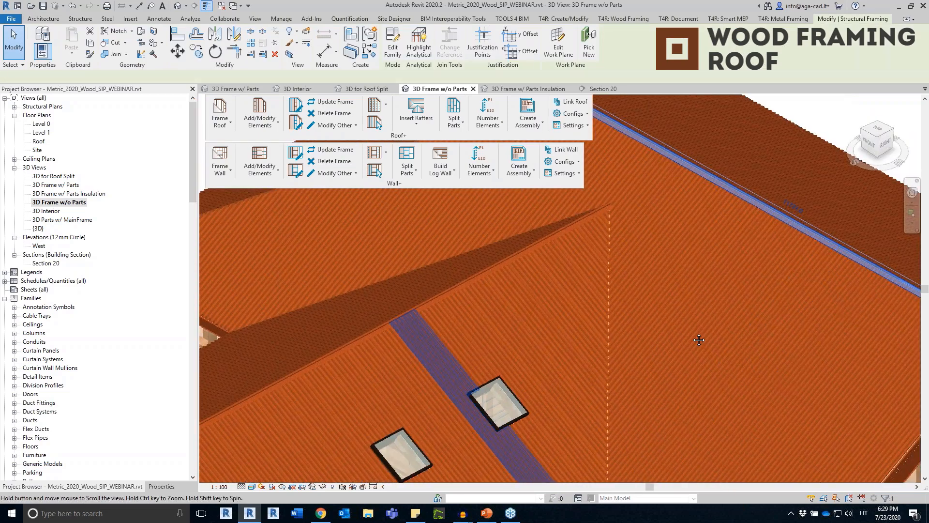
middle_drag(454, 375, 746, 346)
scroll(446, 422, up, 5)
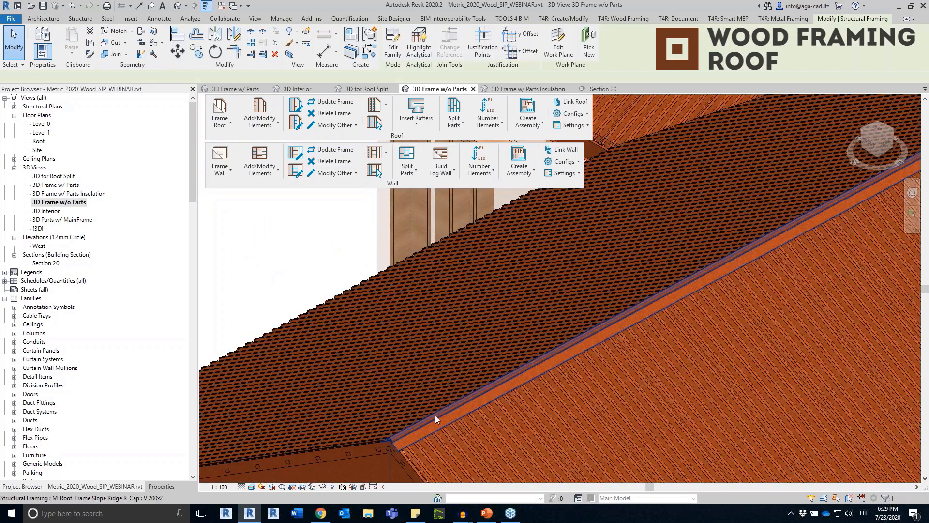
scroll(483, 399, down, 3)
middle_drag(605, 343, 543, 133)
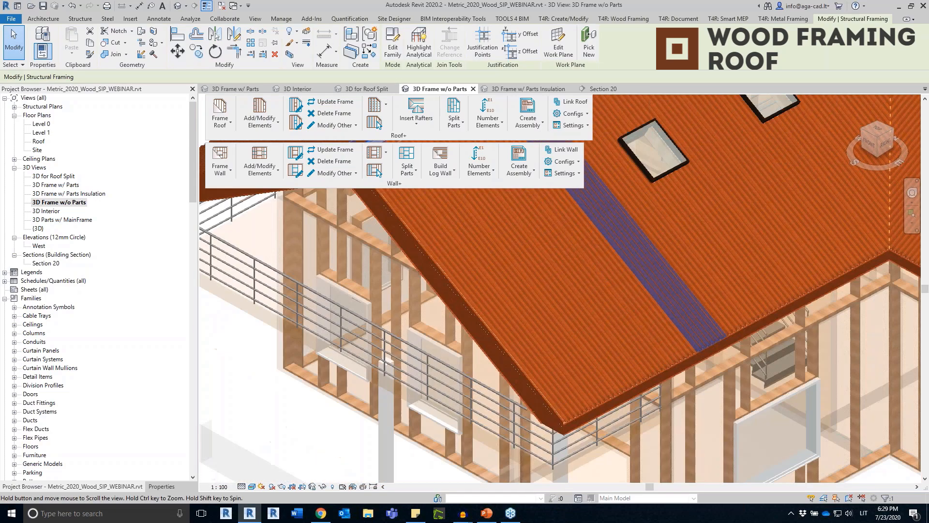
key(Escape)
Examine the drip edges at the eave corner and the open valley joint where the two roof wings meet
scroll(567, 393, up, 4)
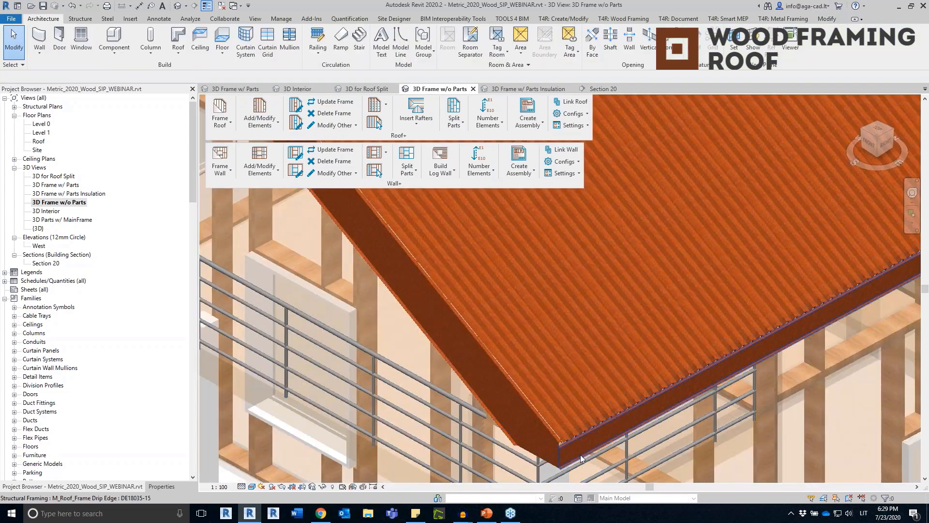
click(541, 421)
click(542, 420)
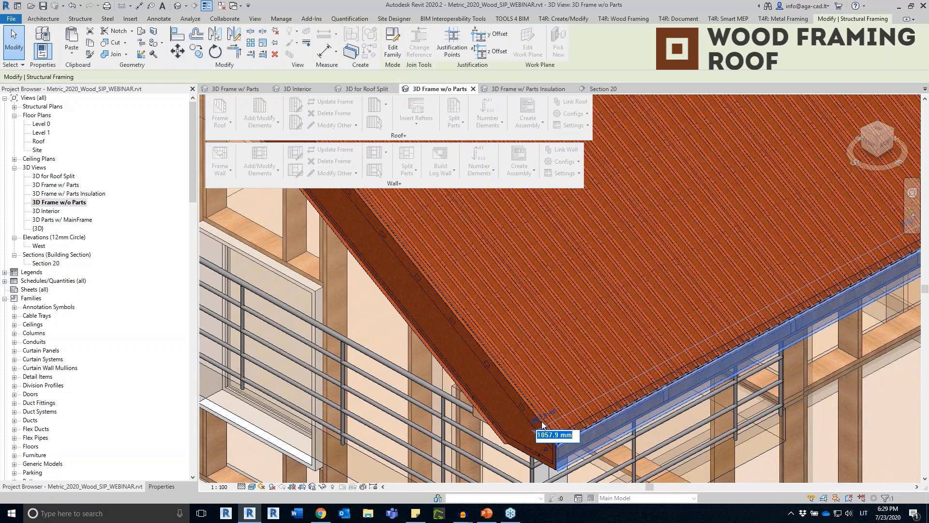
click(516, 387)
scroll(516, 387, down, 3)
middle_drag(662, 255, 533, 389)
scroll(533, 389, down, 1)
middle_drag(642, 157, 562, 313)
scroll(597, 247, up, 3)
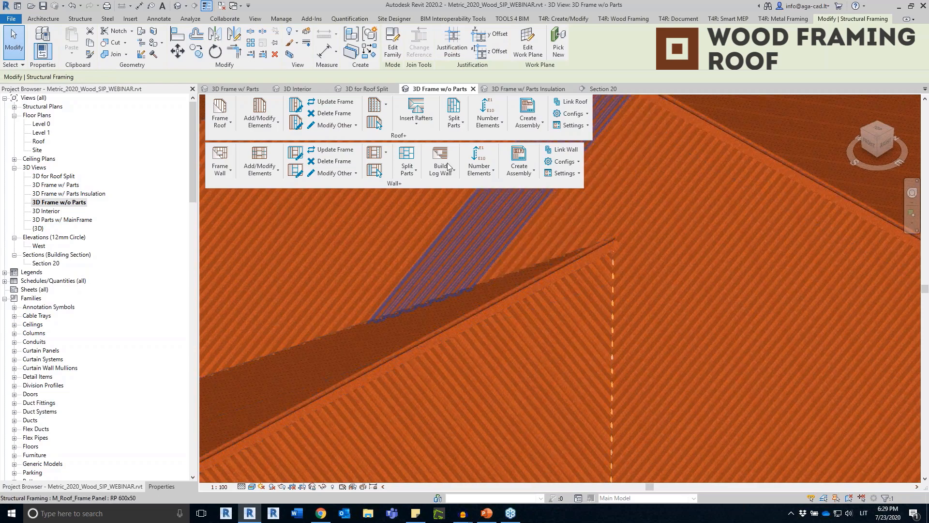
click(416, 124)
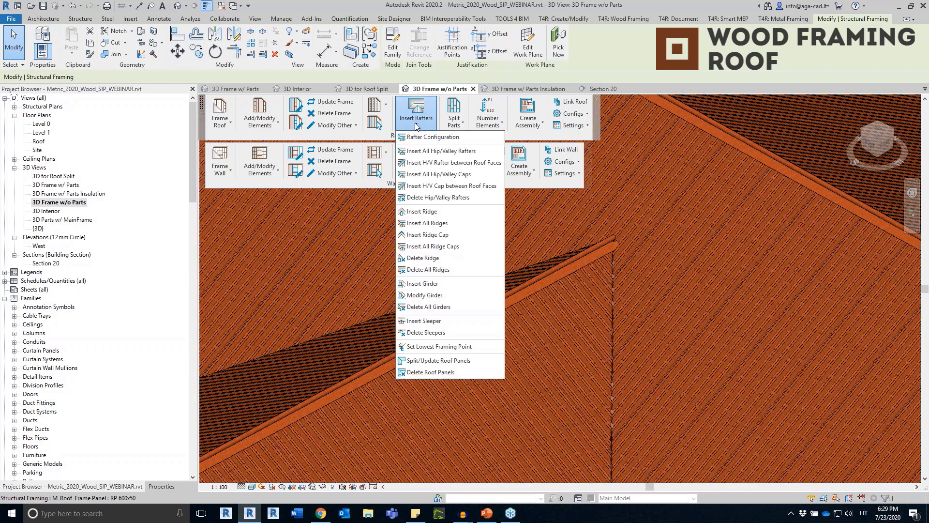
click(455, 247)
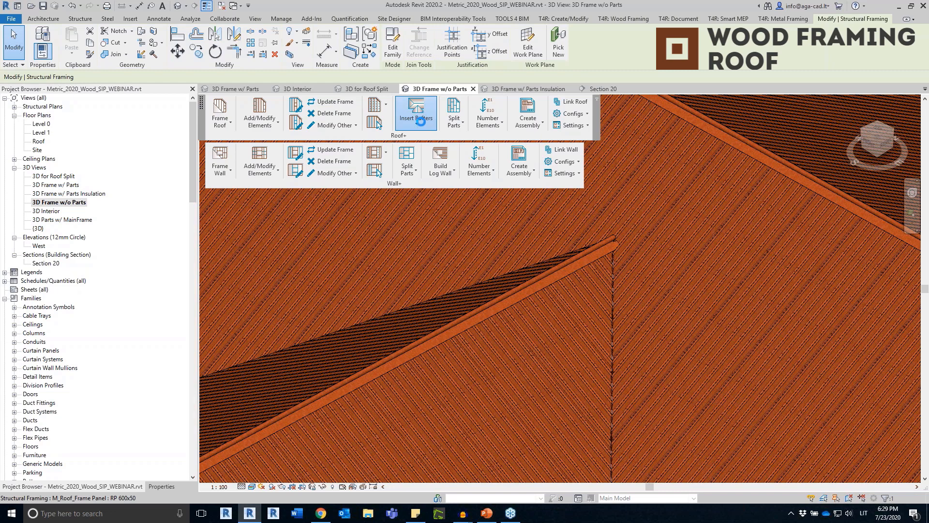
key(Escape)
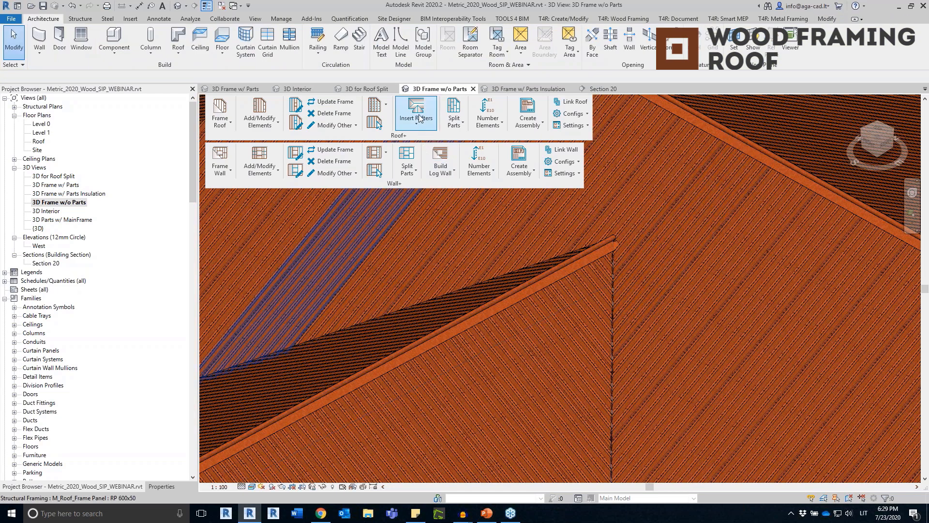
Insert caps on all hips and valleys of the roof using the Roofing Default Configuration
click(417, 121)
click(444, 175)
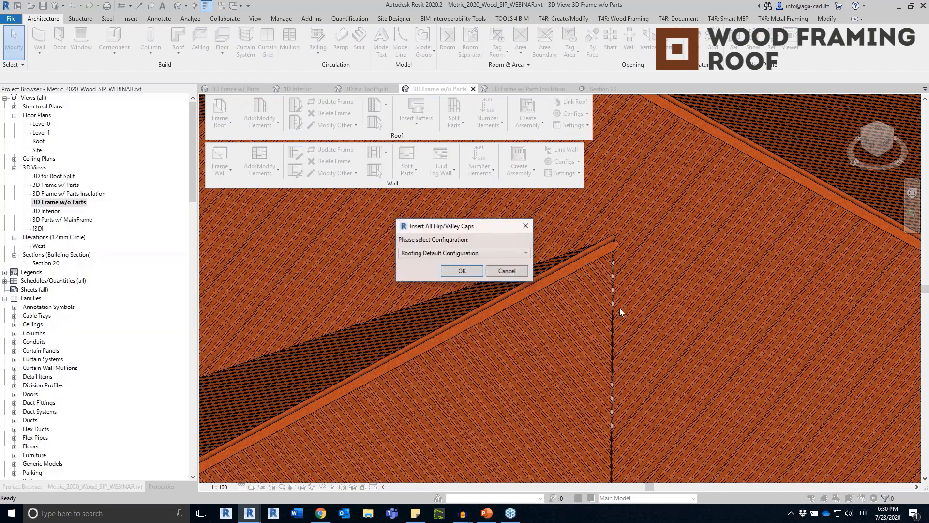
click(466, 271)
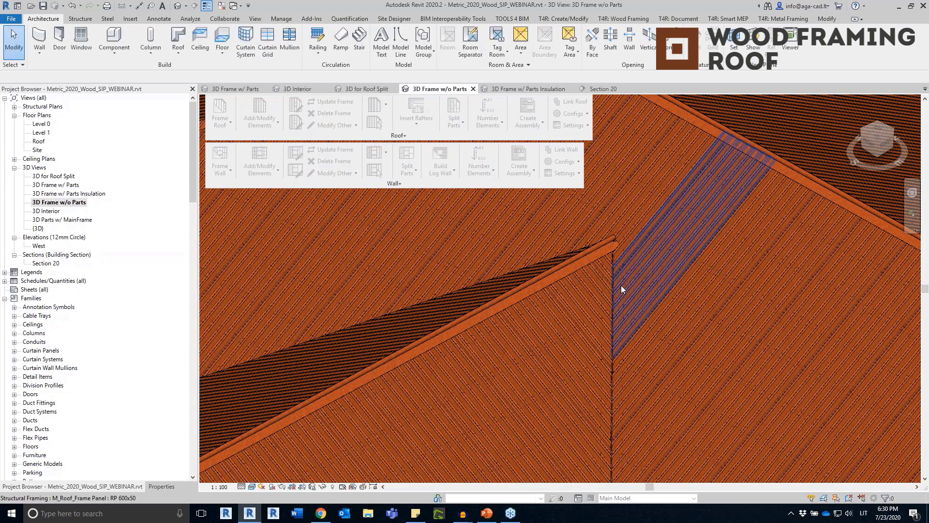
Examine the valley between the roof wings and the cap along the hip from different sides of the house
scroll(621, 288, up, 3)
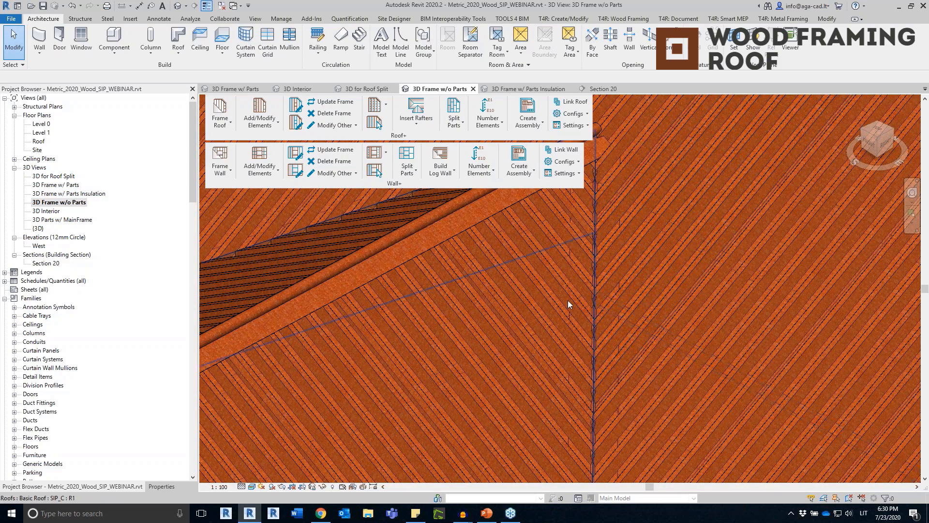
scroll(603, 305, down, 10)
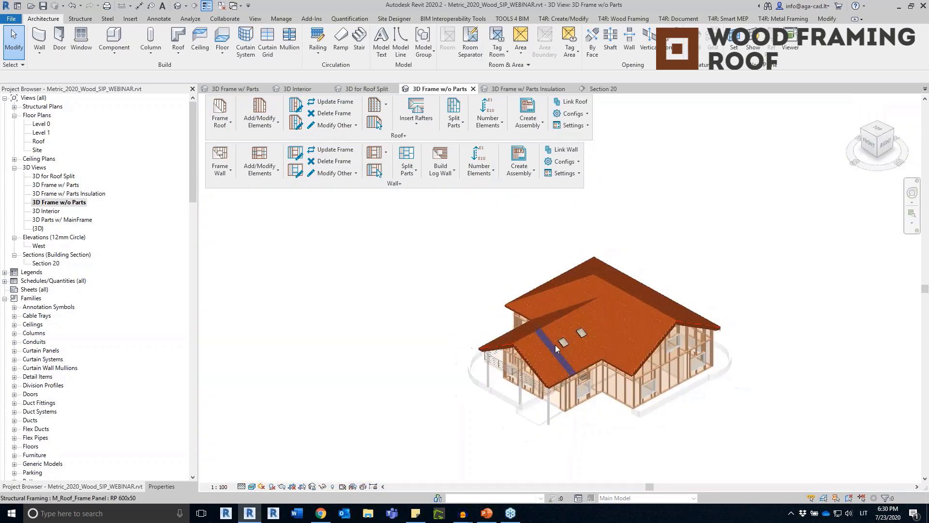
scroll(576, 309, up, 10)
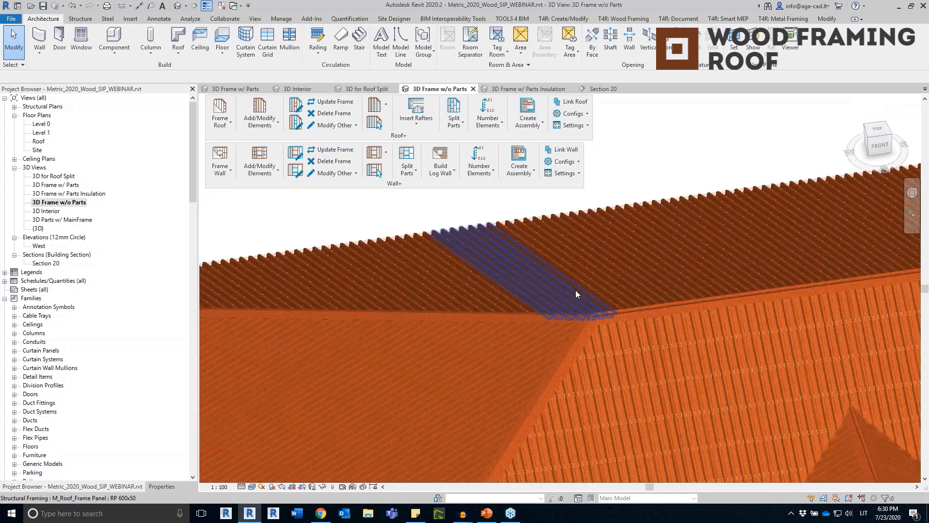
click(585, 339)
shift+middle_drag(620, 359, 798, 71)
scroll(554, 234, down, 5)
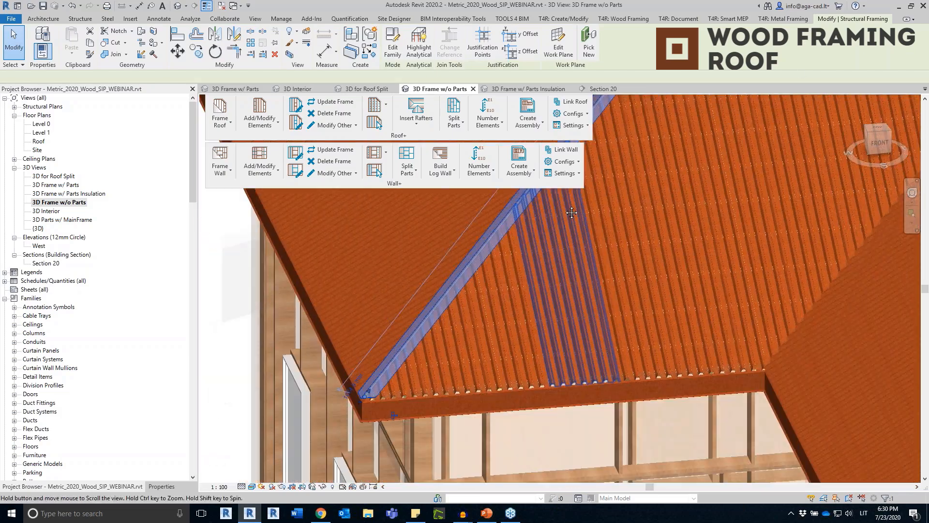
scroll(365, 369, down, 8)
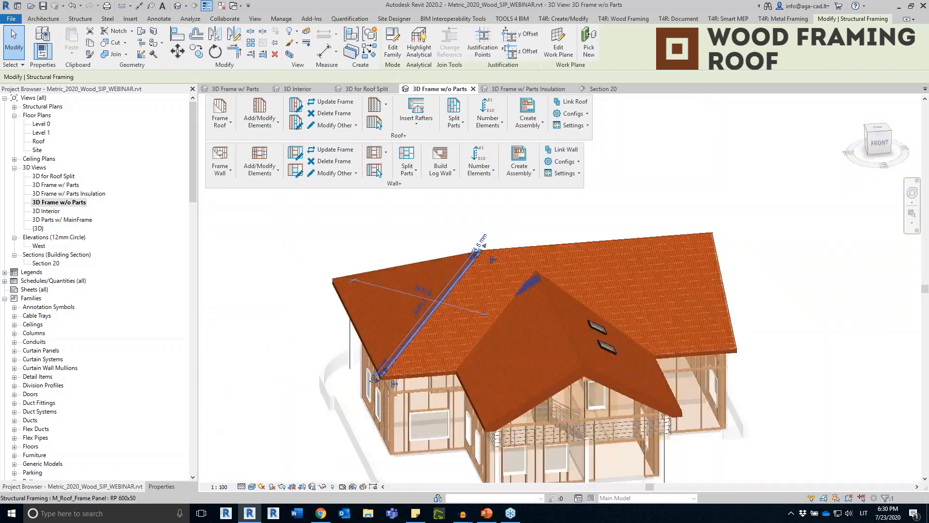
shift+middle_drag(383, 378, 426, 362)
click(684, 218)
scroll(683, 218, down, 3)
shift+middle_drag(716, 228, 676, 198)
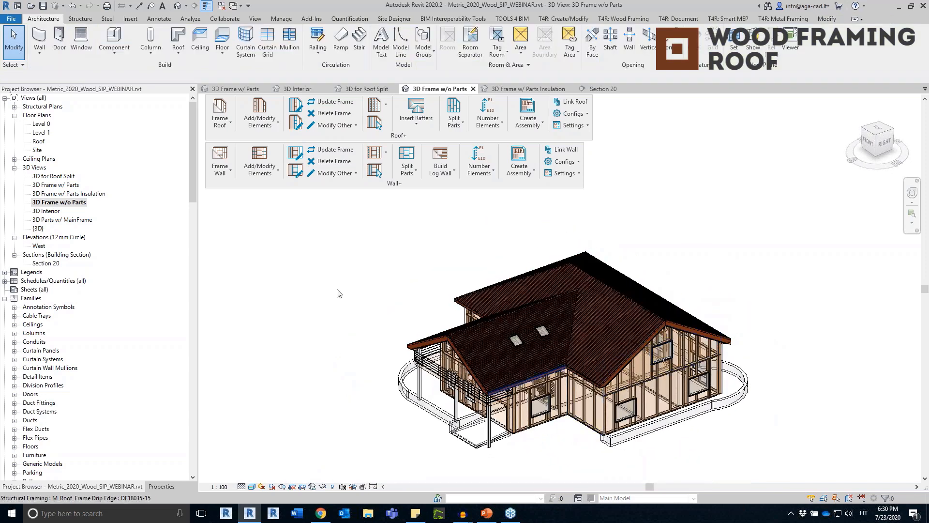
Add nailers to the Ex_SIP exterior wall with the window below the skylights
middle_drag(588, 422, 559, 385)
scroll(559, 385, up, 3)
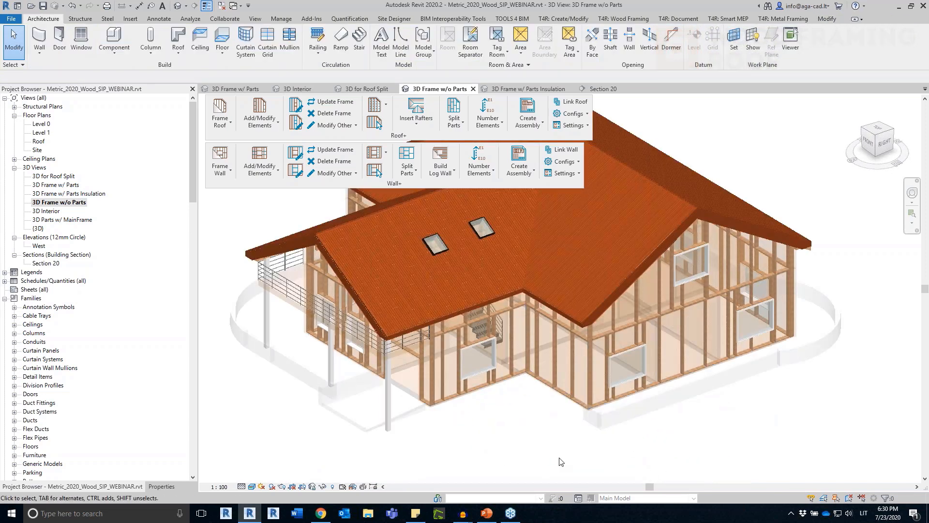
scroll(449, 396, up, 2)
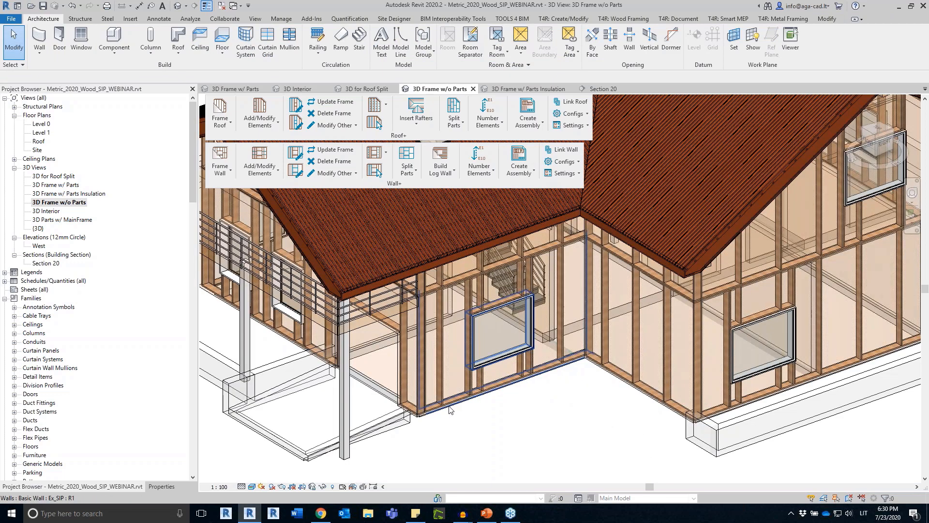
click(449, 410)
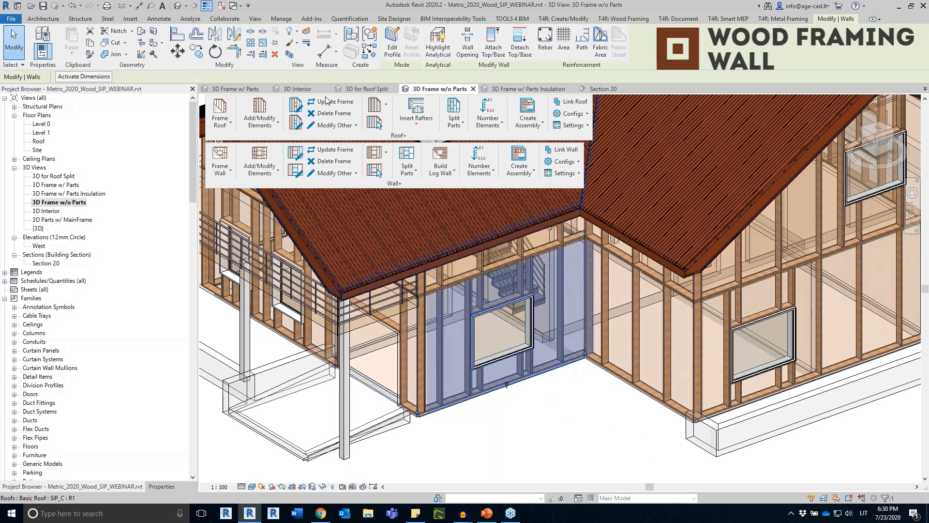
click(222, 171)
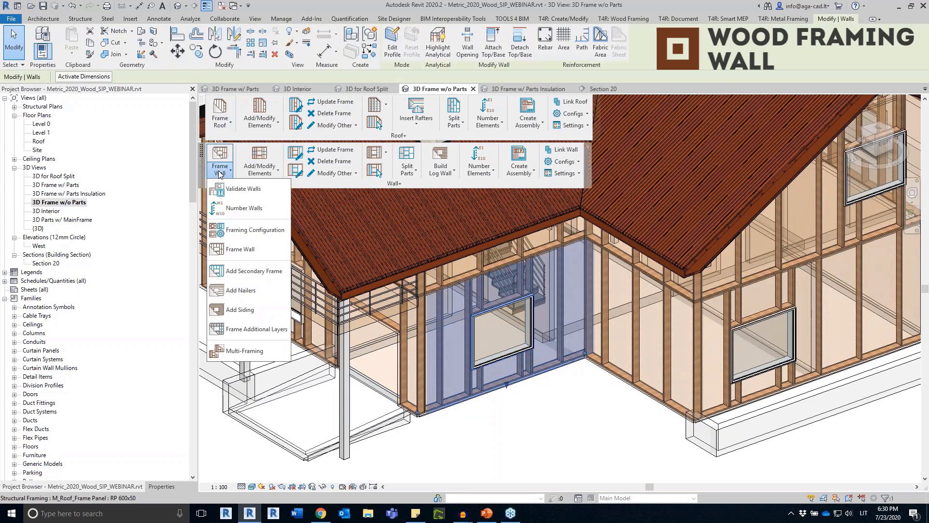
click(243, 292)
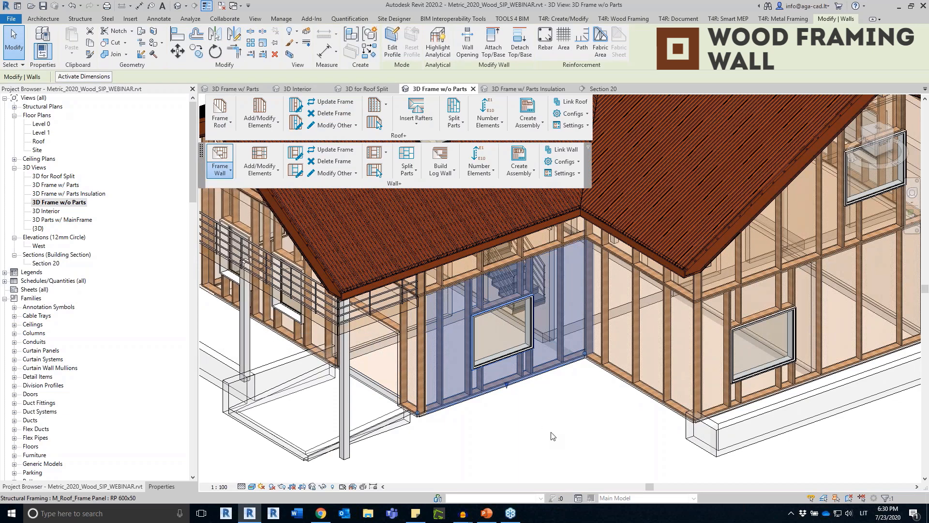
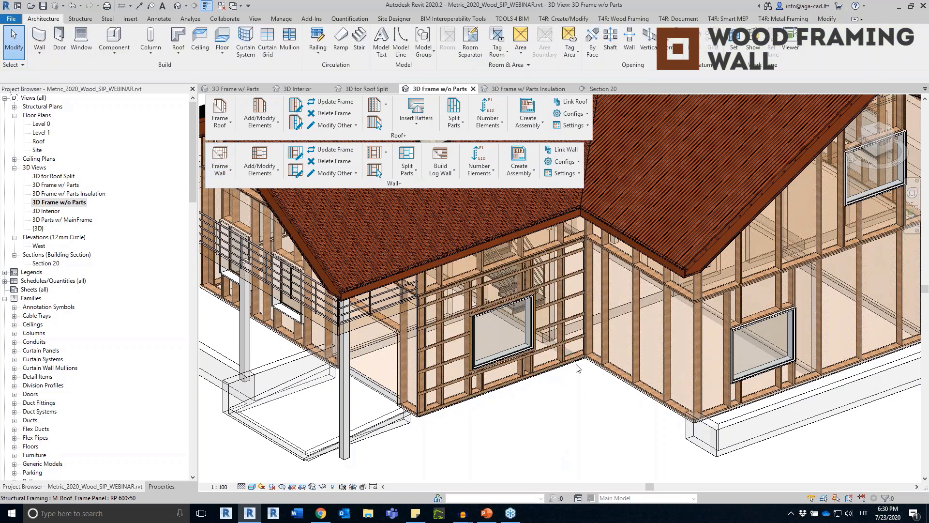
Add vertical siding to the same exterior wall over its nailers
click(221, 167)
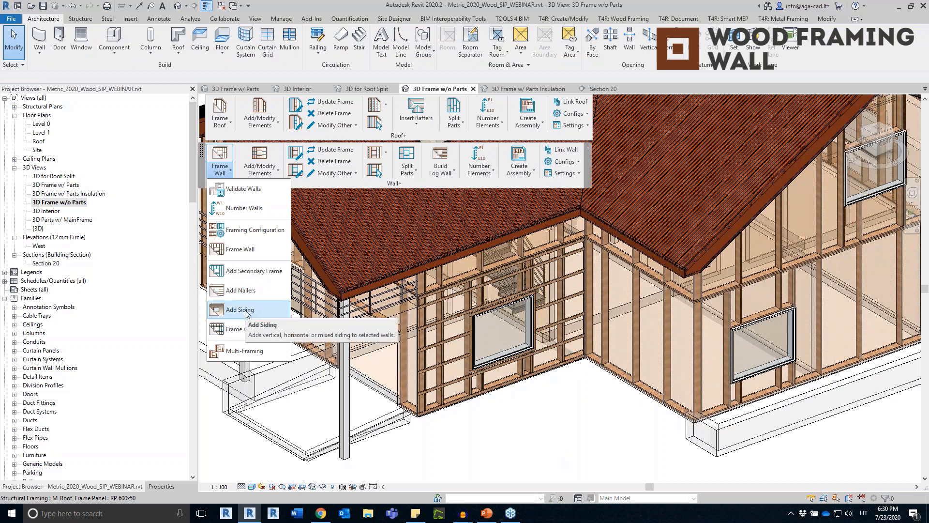
click(228, 312)
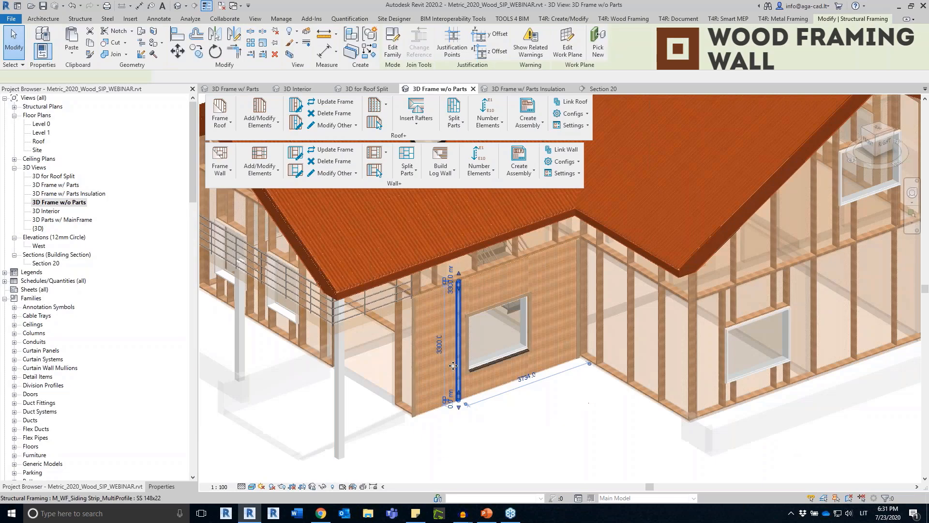
Examine the siding strips and nailers from inside the house, including a single strip below the window, and from outside
shift+middle_drag(453, 366, 634, 199)
scroll(393, 325, up, 4)
click(426, 457)
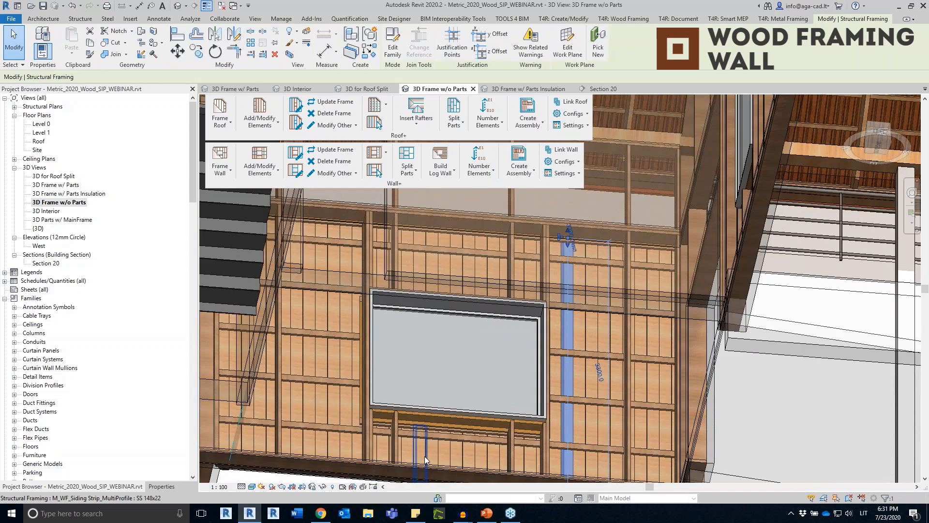
key(Escape)
scroll(346, 317, down, 3)
shift+middle_drag(532, 387, 290, 334)
shift+middle_drag(477, 291, 408, 412)
scroll(507, 446, down, 3)
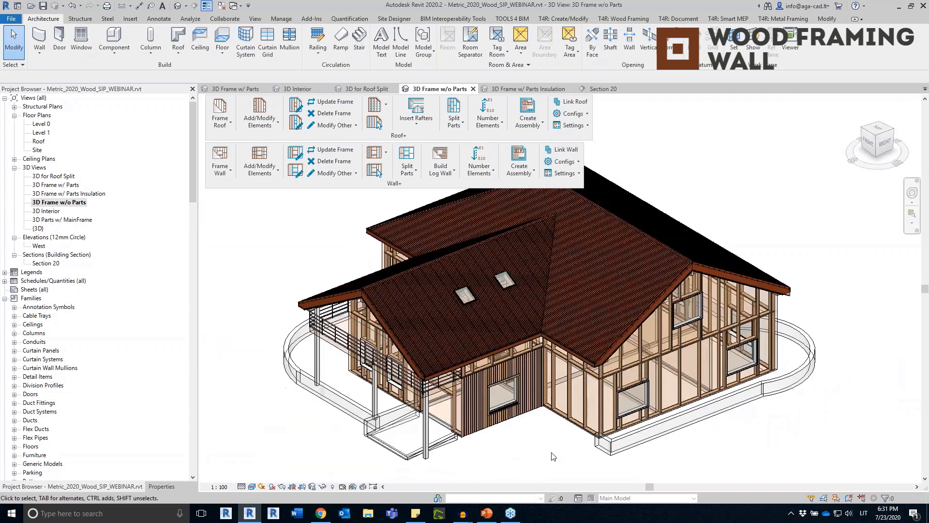
Open the 3D Frame w/ Parts Insulation view and examine individual insulation parts and a framing stud in the exterior wall
double_click(94, 194)
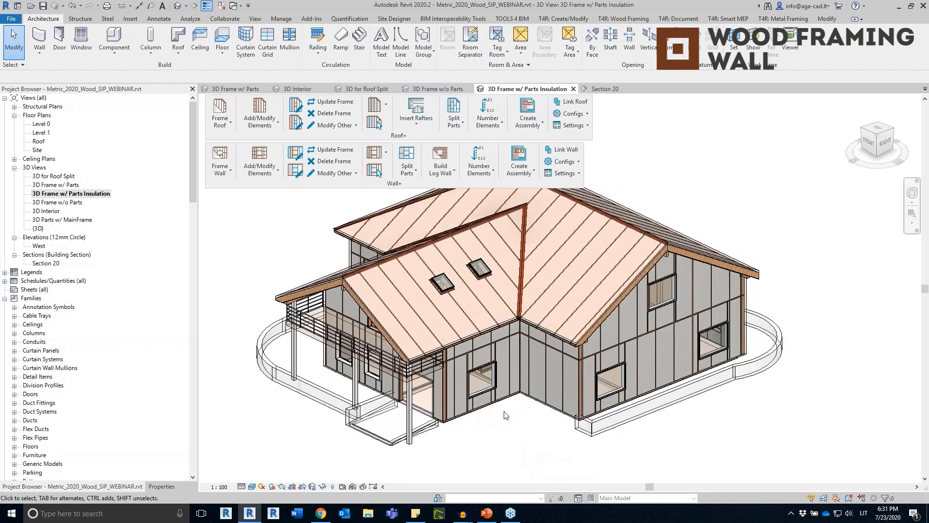
scroll(508, 415, up, 3)
click(519, 361)
scroll(520, 359, up, 4)
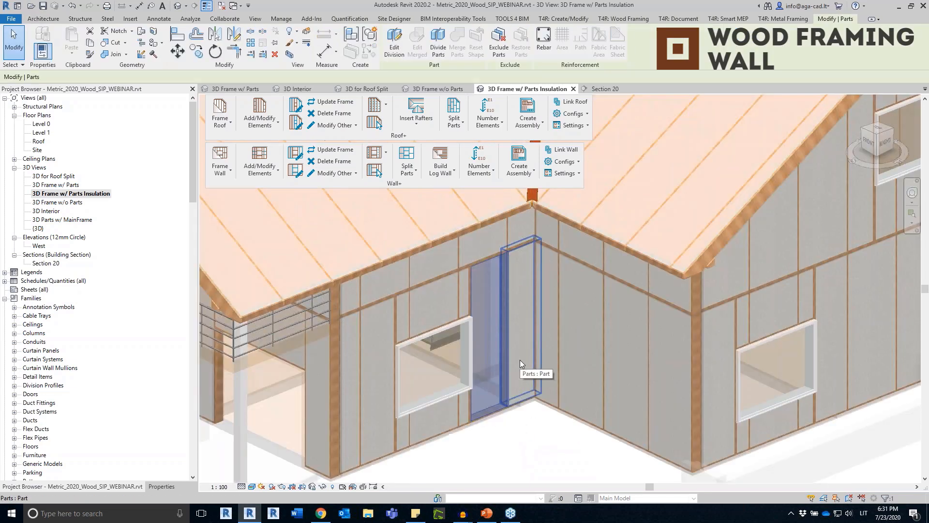
click(554, 344)
middle_drag(556, 346, 754, 332)
click(758, 452)
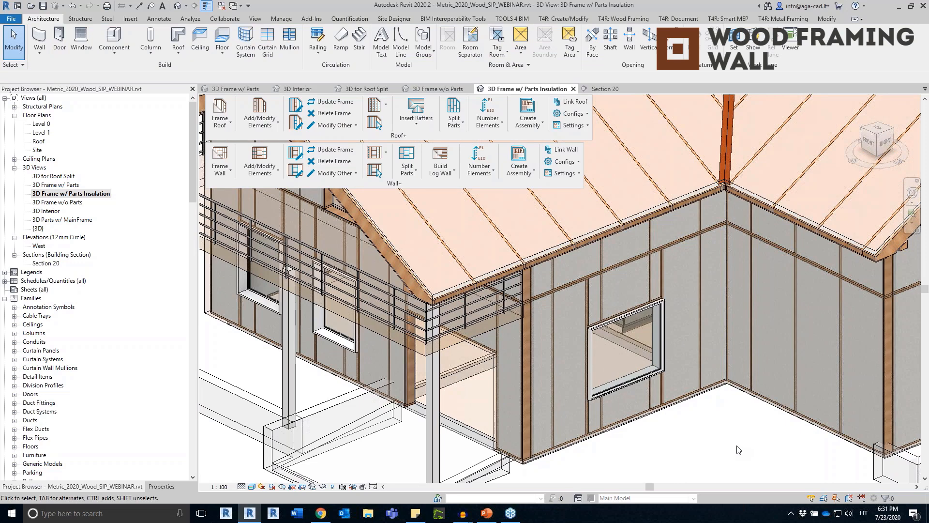
click(627, 401)
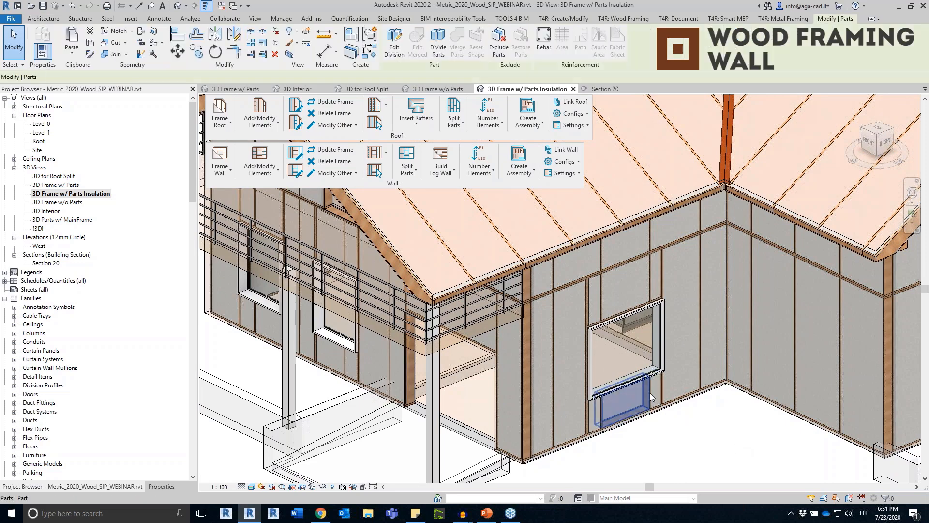
click(552, 331)
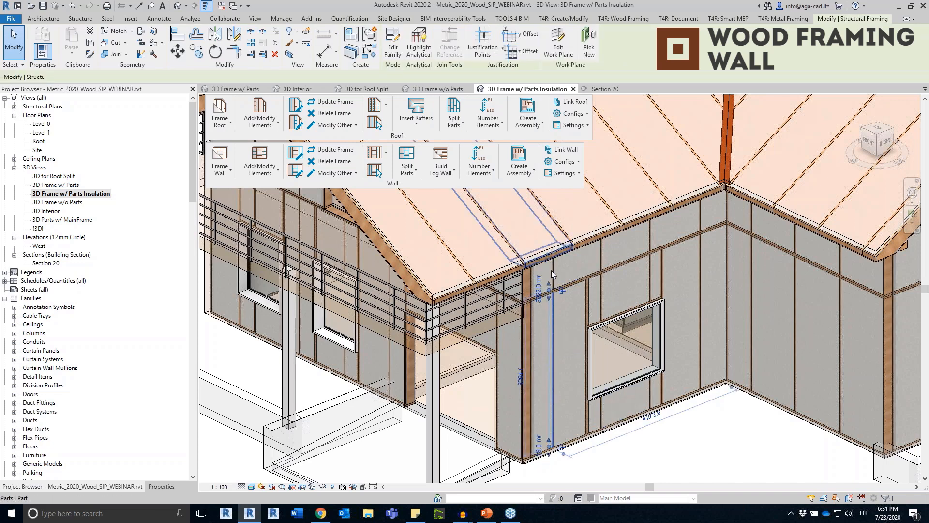
click(718, 448)
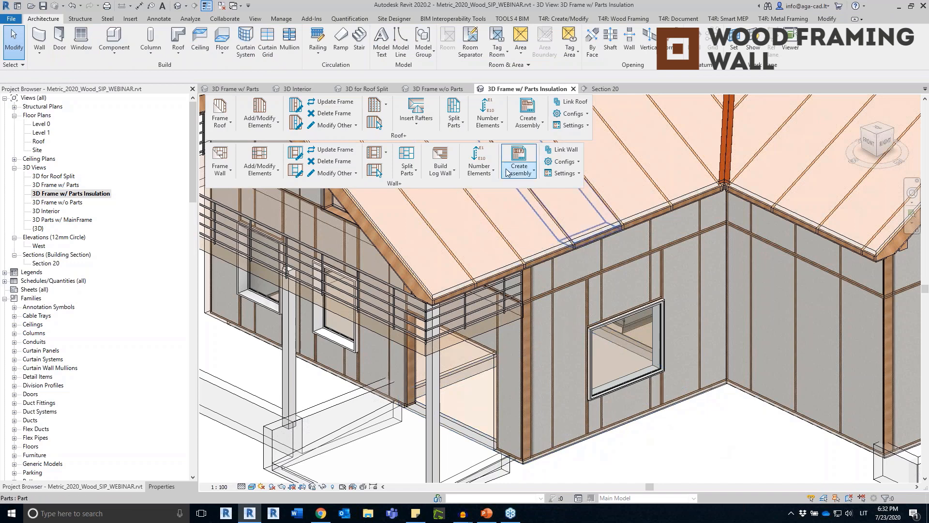
Renumber all roofs and all walls in the project using the predefined numbering configurations
click(483, 126)
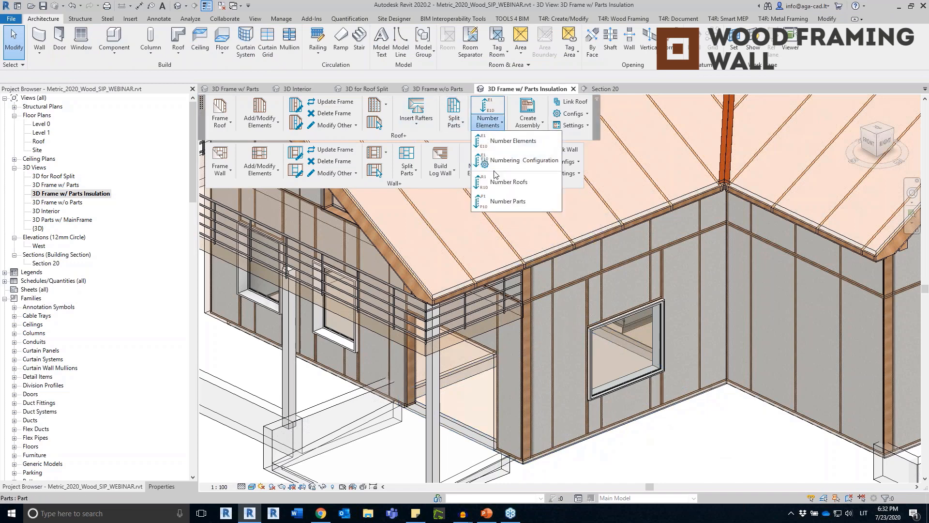
click(490, 122)
click(490, 122)
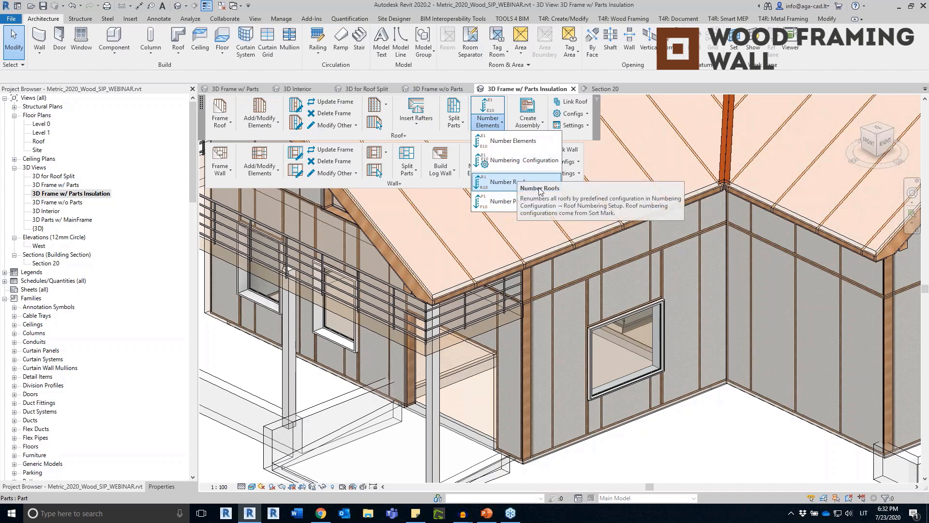
click(502, 184)
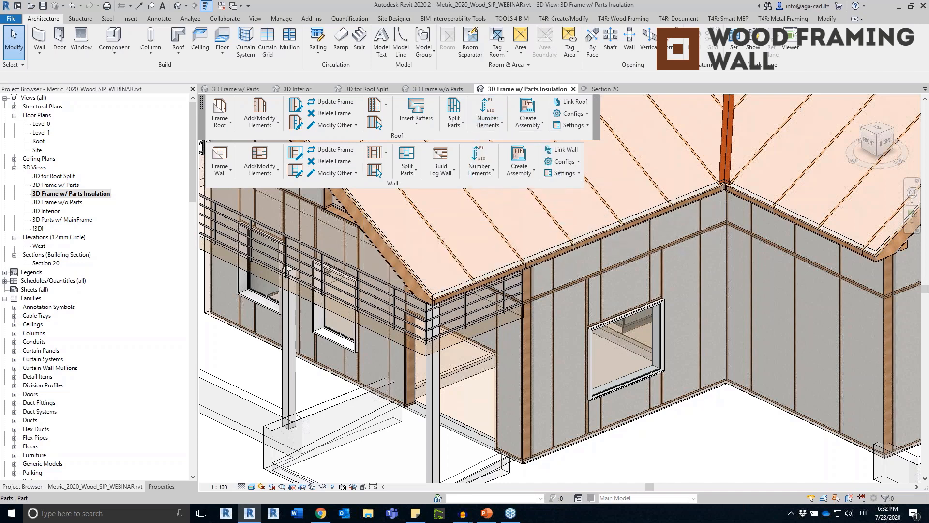
click(479, 164)
click(502, 231)
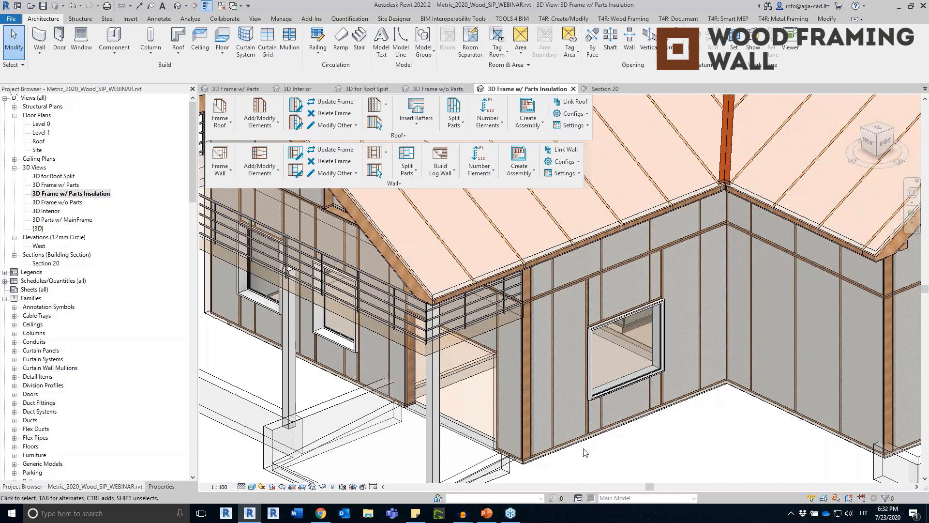
Check the Mark value in the properties of the exterior wall with the window
click(160, 487)
scroll(116, 342, down, 6)
click(114, 353)
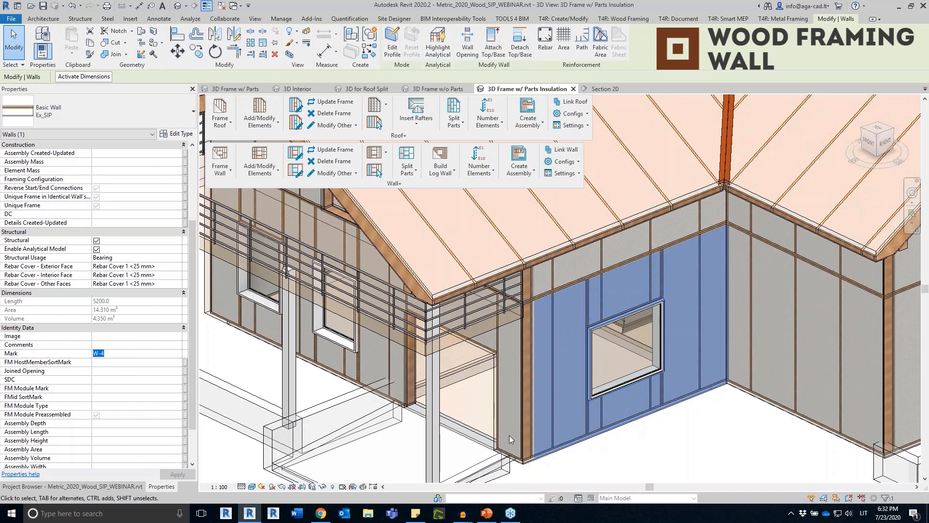
Number all wall parts and all wall framing elements in the project
key(Escape)
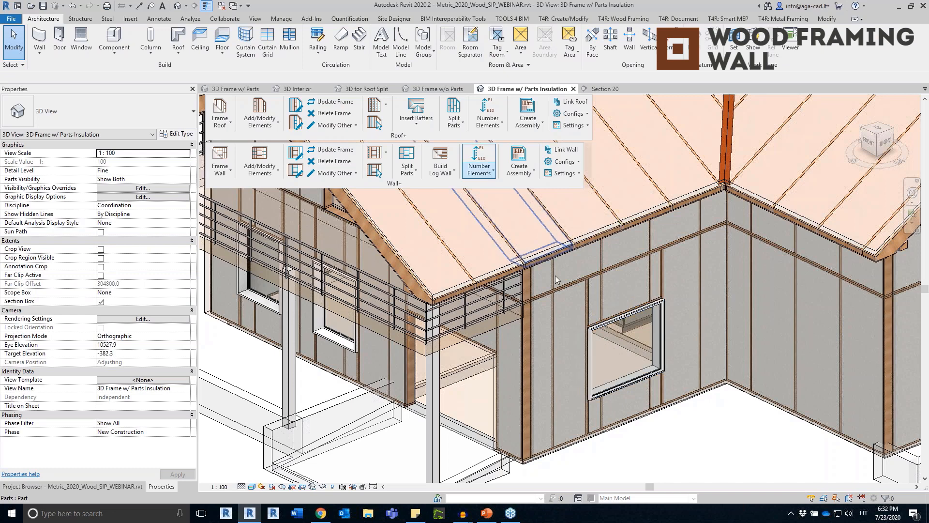
click(481, 174)
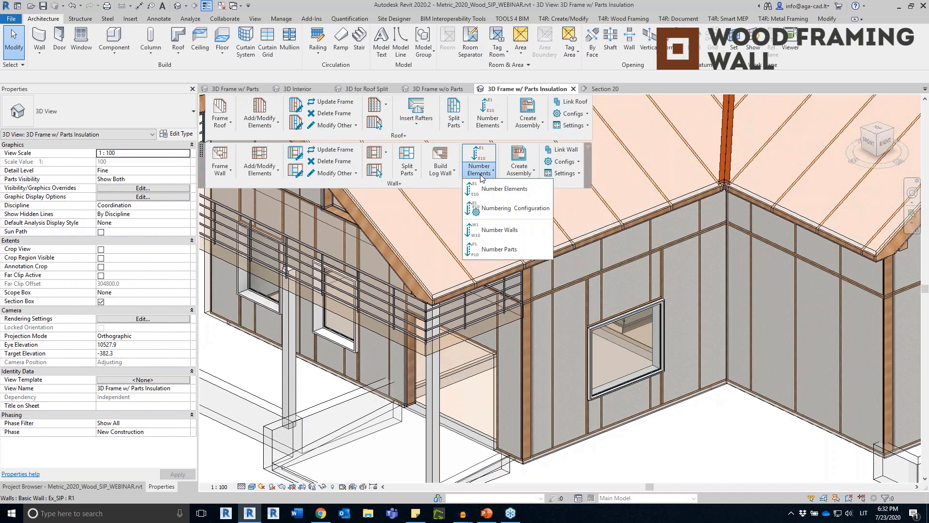
click(495, 244)
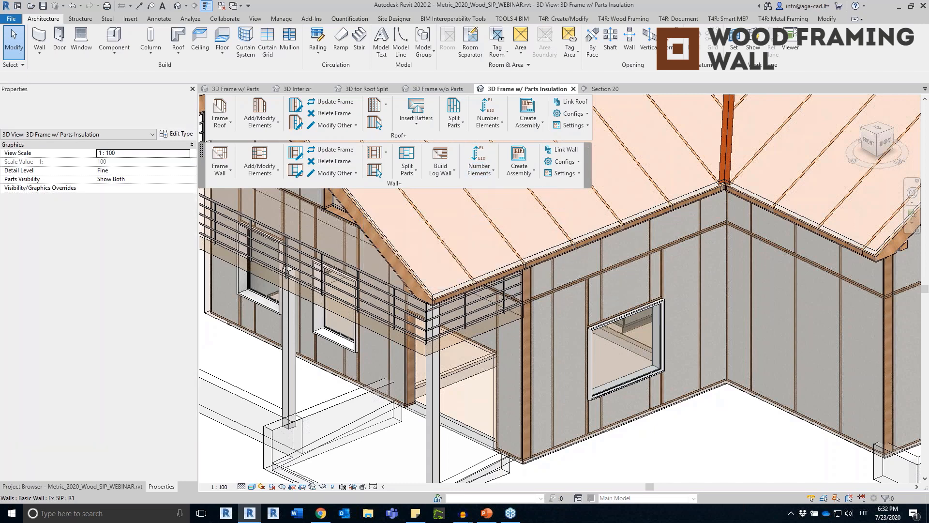
click(481, 169)
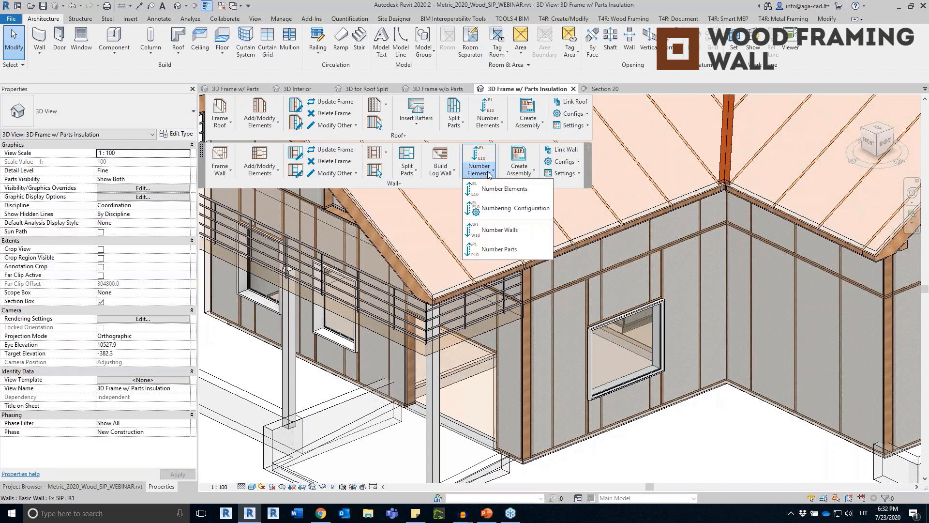
click(503, 193)
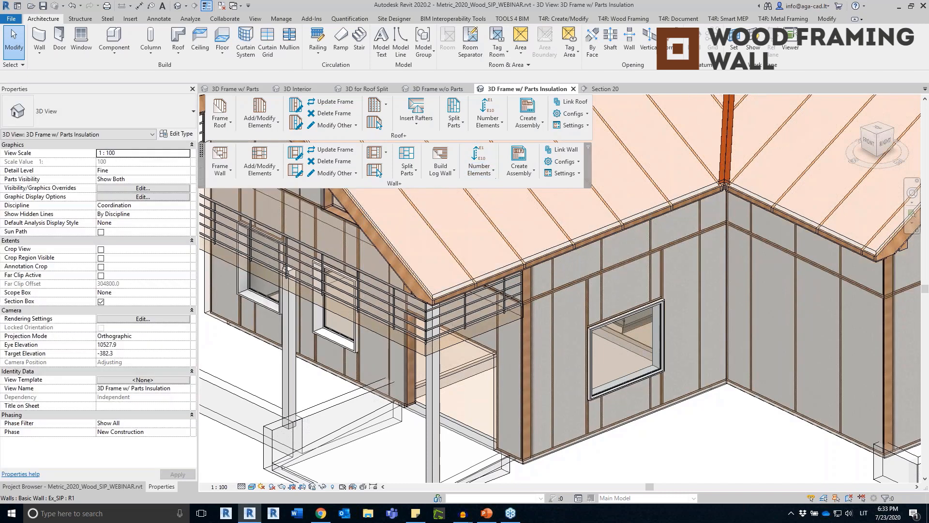
Number all roof parts and all roof framing elements in the project
click(486, 124)
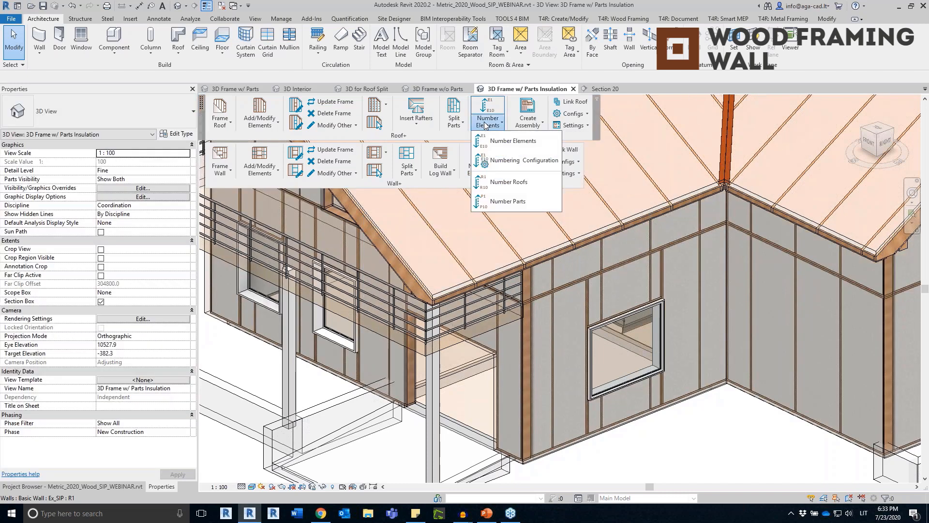
click(512, 203)
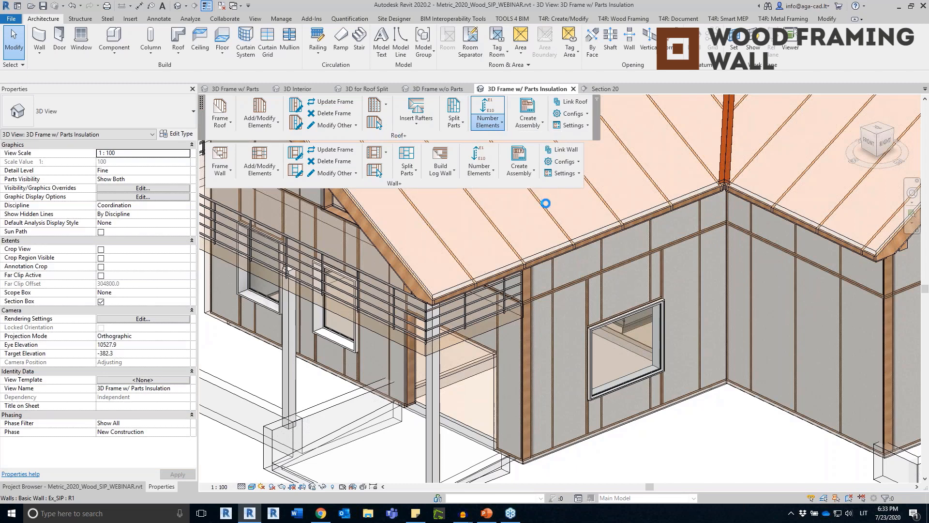
click(490, 125)
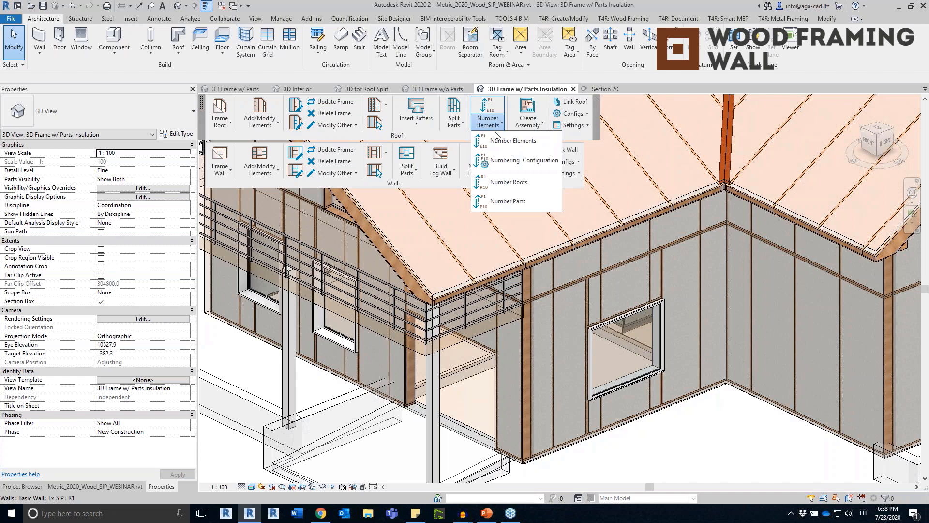
click(498, 143)
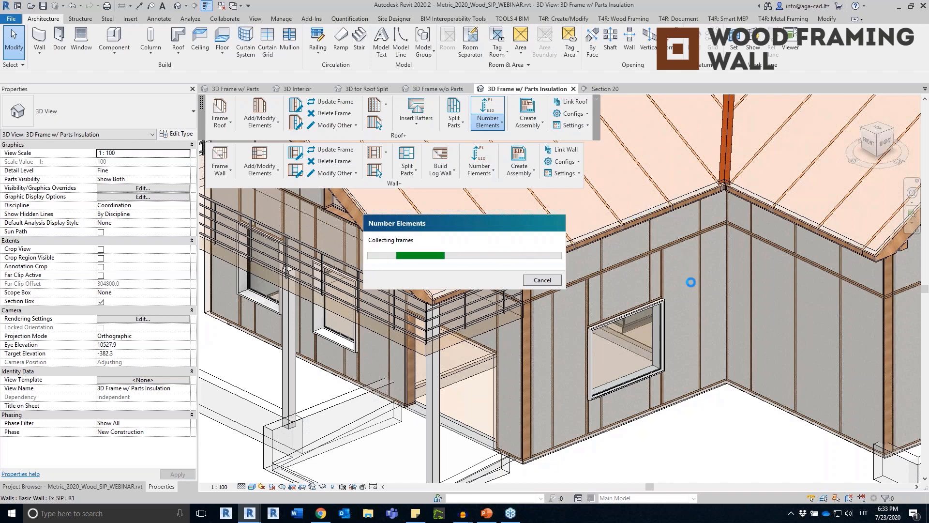
Check the sort mark and host wall mark of a SIP stud between the wall corner and the window
middle_drag(682, 395, 664, 364)
scroll(501, 289, up, 2)
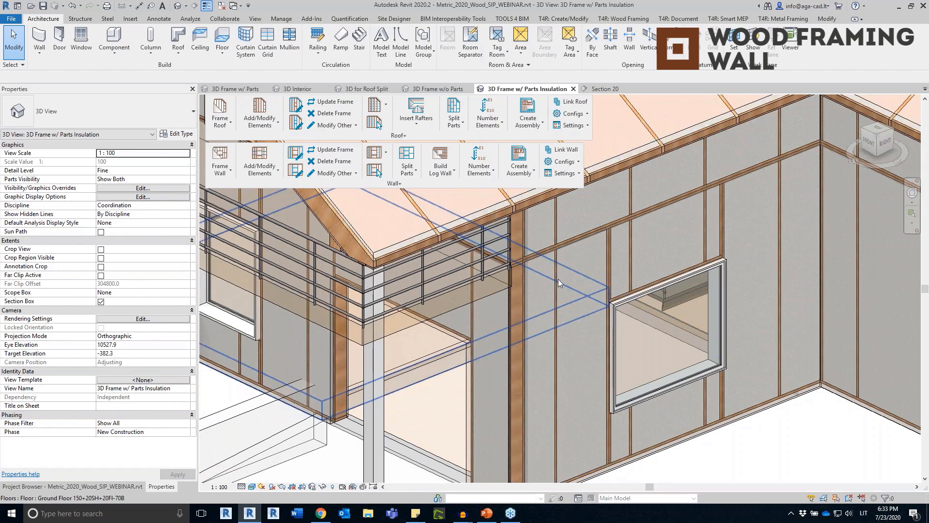
click(558, 279)
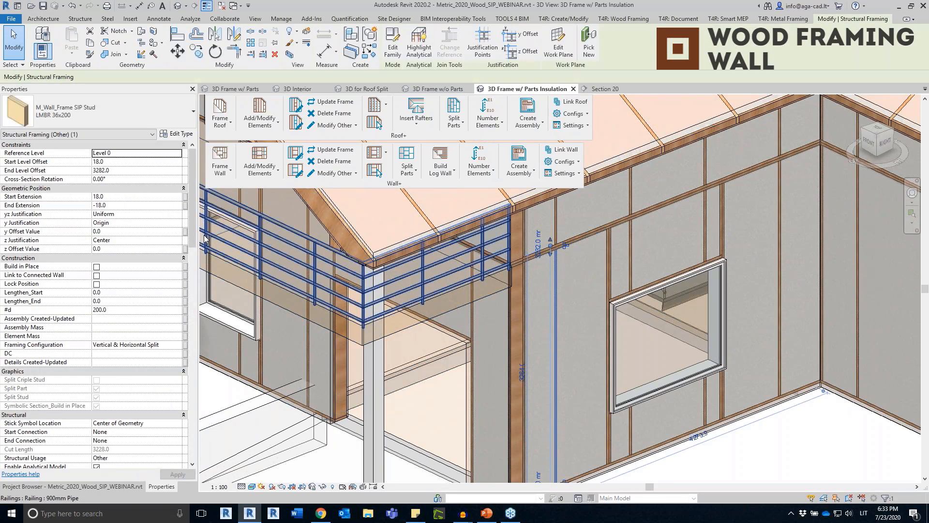
drag(192, 235, 198, 365)
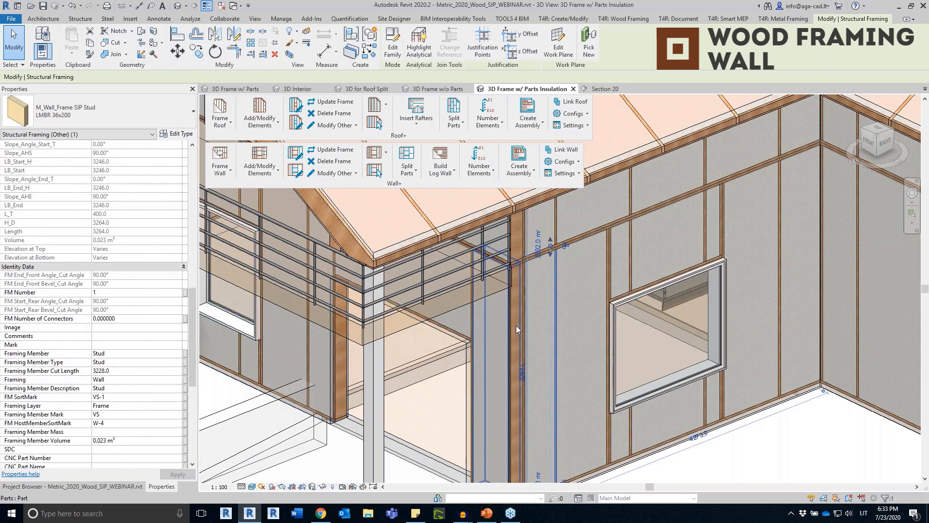
click(111, 425)
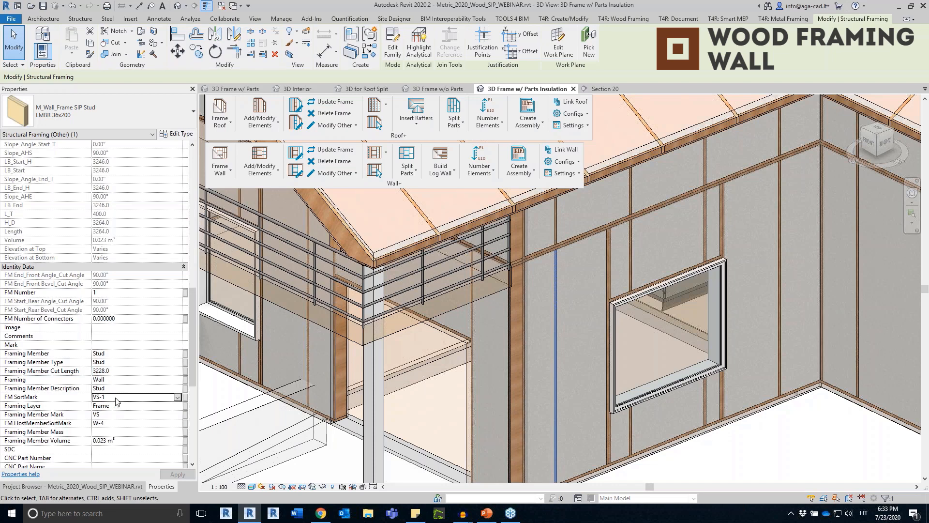
scroll(193, 376, down, 4)
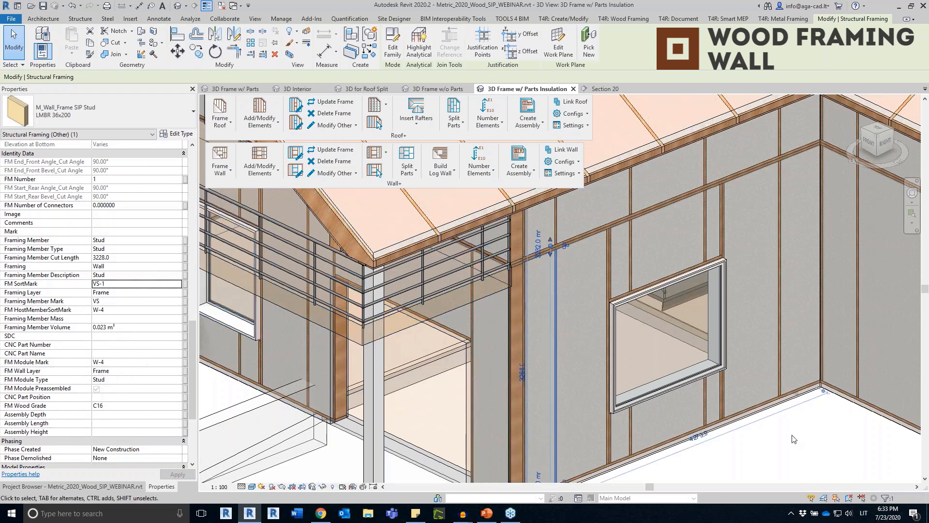
Check the Mark and sort mark of the insulation part above the window
key(Escape)
click(676, 213)
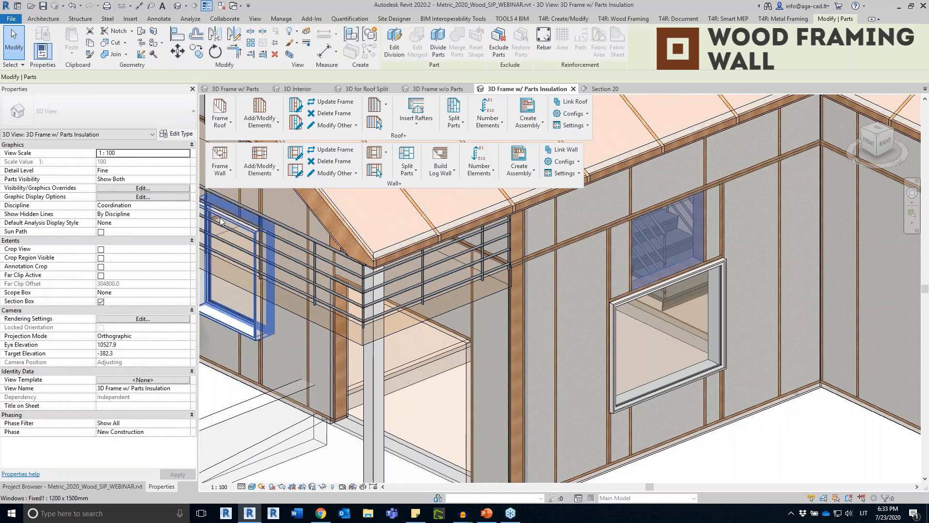
scroll(191, 204, down, 6)
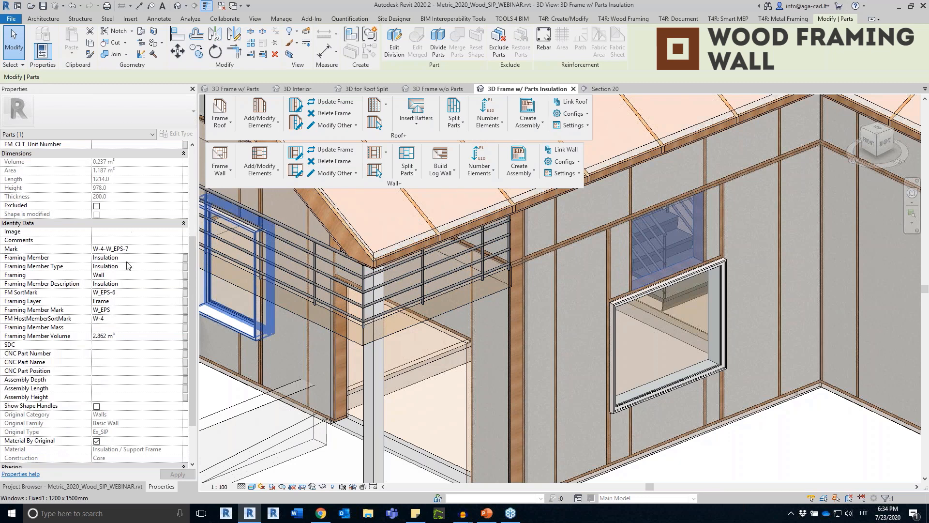
key(Escape)
Open the 3D Frame w/ Parts view and check the sort mark of the exterior panel beside the window
click(125, 485)
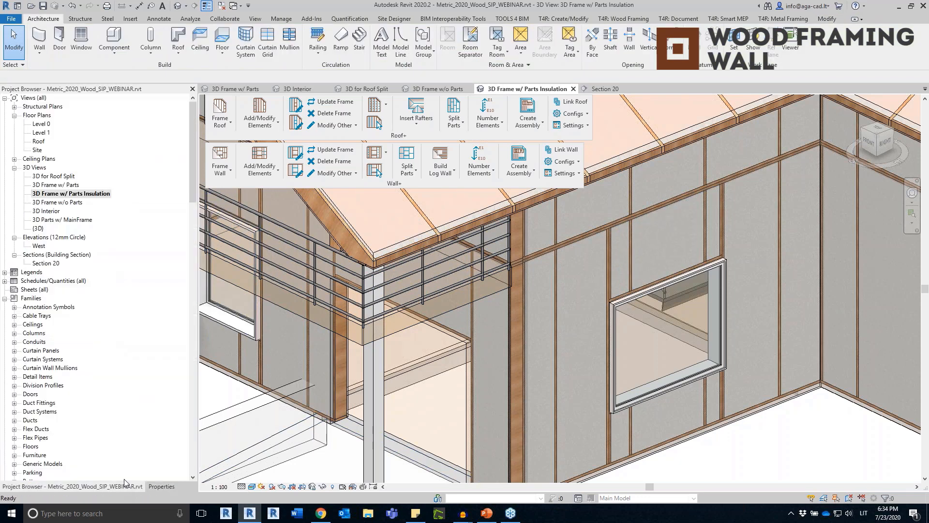
double_click(69, 185)
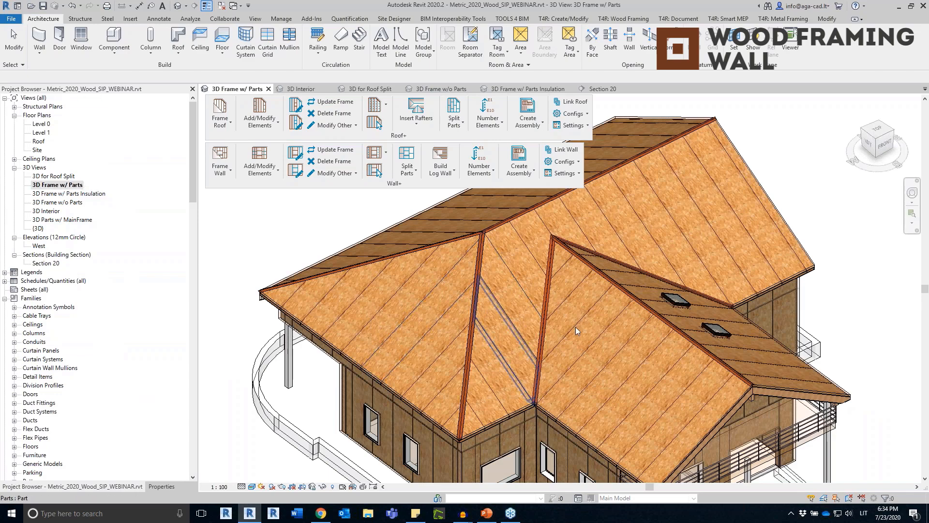
shift+middle_drag(576, 331, 419, 334)
middle_drag(705, 388, 511, 367)
scroll(503, 367, up, 3)
scroll(503, 364, up, 2)
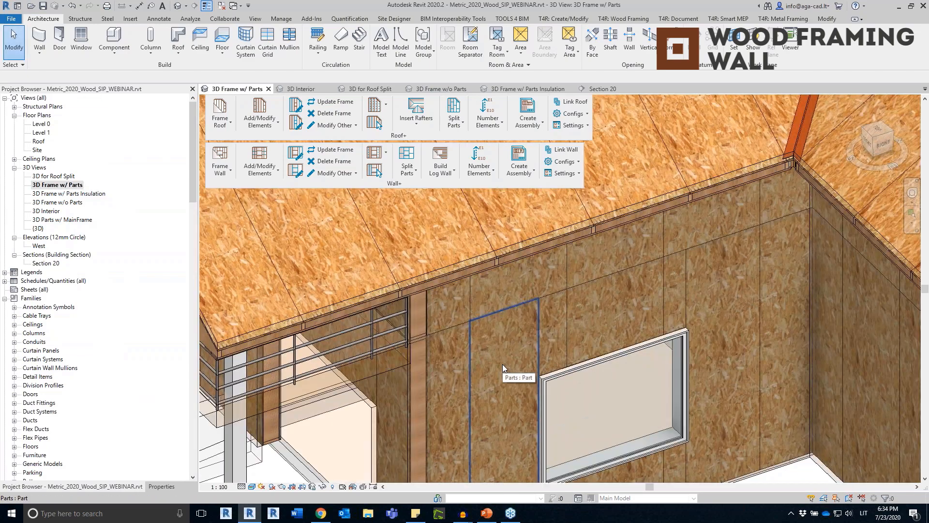
click(502, 364)
click(162, 486)
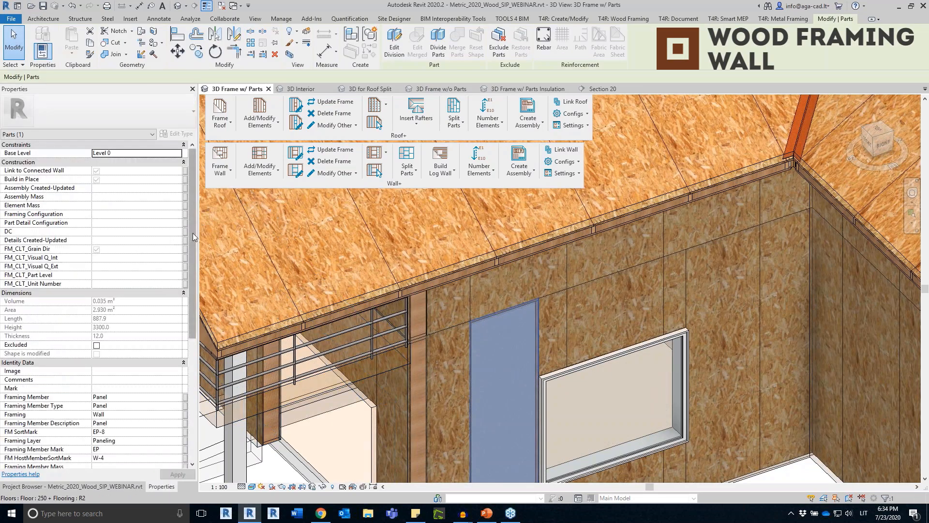
drag(193, 234, 193, 311)
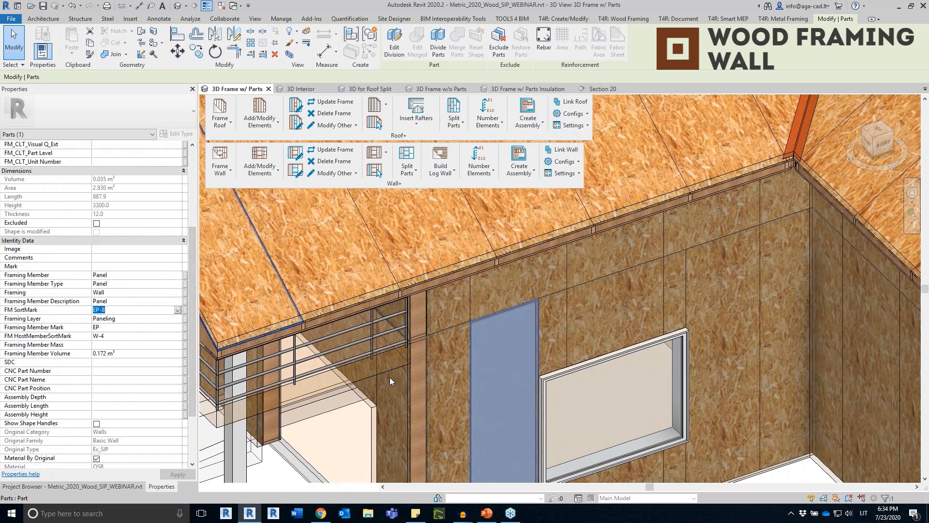
click(131, 318)
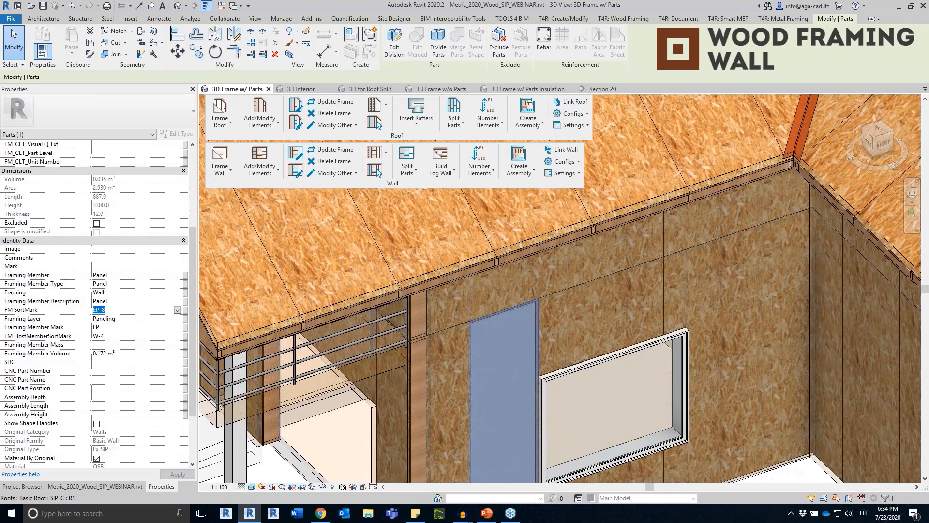
Check the sort mark of the interior panel beside the same window from inside the house
shift+middle_drag(503, 310, 707, 216)
middle_drag(647, 283, 653, 227)
scroll(616, 290, down, 3)
shift+middle_drag(677, 285, 708, 226)
scroll(588, 259, up, 1)
click(620, 263)
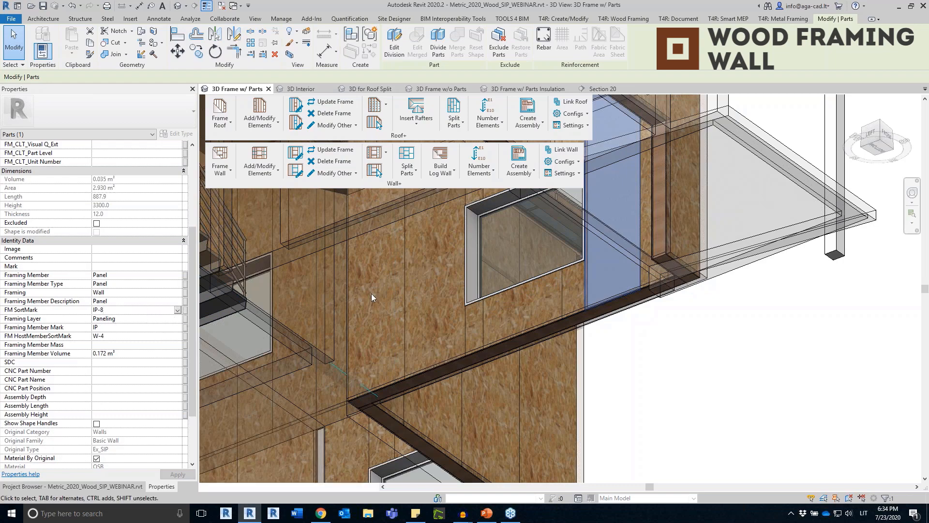
scroll(489, 305, down, 3)
click(711, 315)
From outside, inspect the exterior panel and the insulation part behind it at the outer end of the windowless adjoining wall
scroll(766, 237, down, 1)
scroll(766, 237, down, 2)
shift+middle_drag(749, 268, 614, 368)
shift+middle_drag(842, 189, 791, 239)
middle_drag(651, 336, 492, 435)
scroll(492, 435, up, 5)
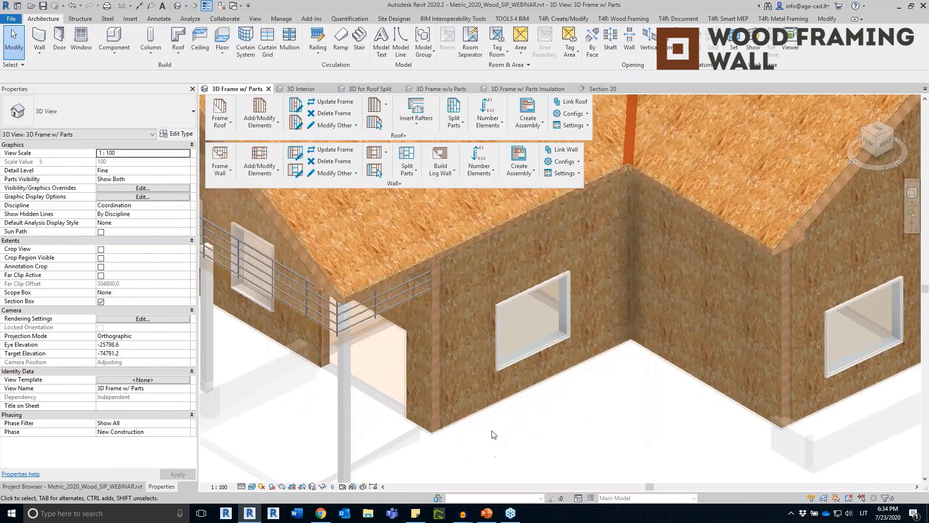
middle_drag(633, 413, 714, 407)
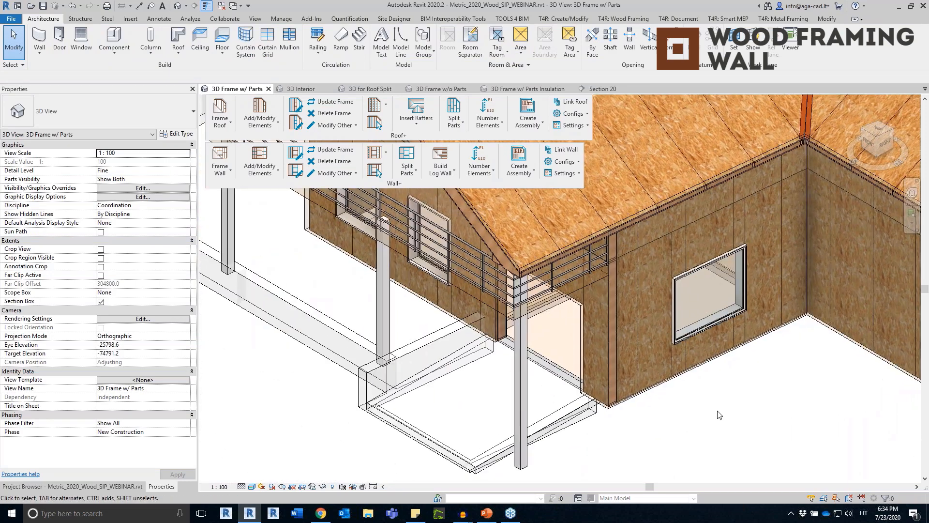
middle_drag(723, 369, 608, 394)
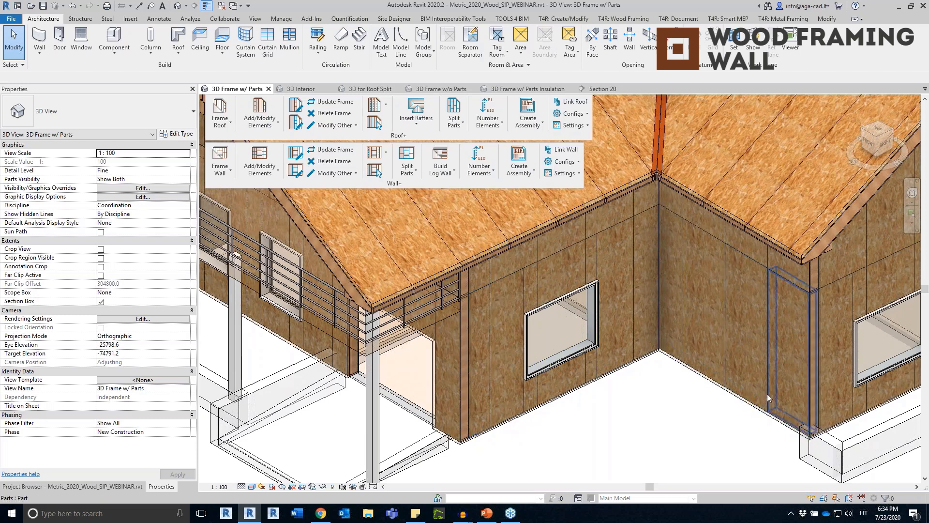
click(779, 375)
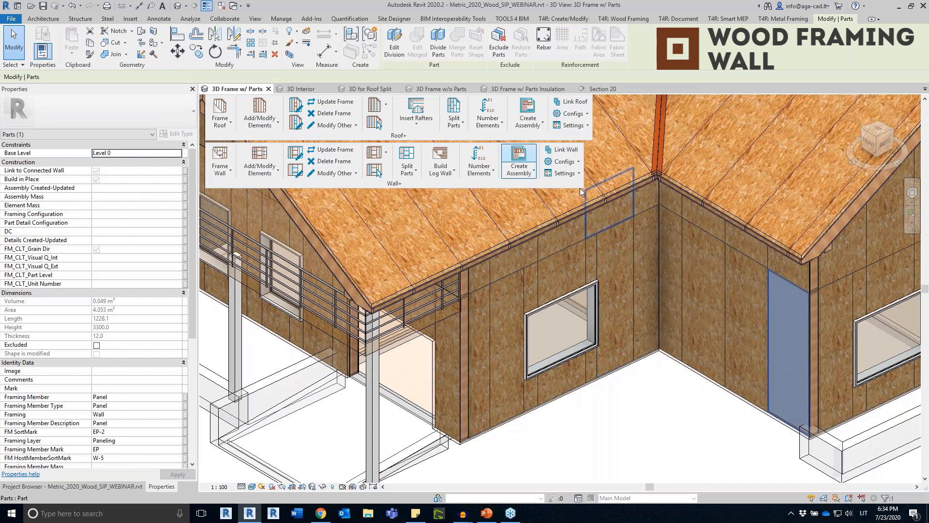
key(Escape)
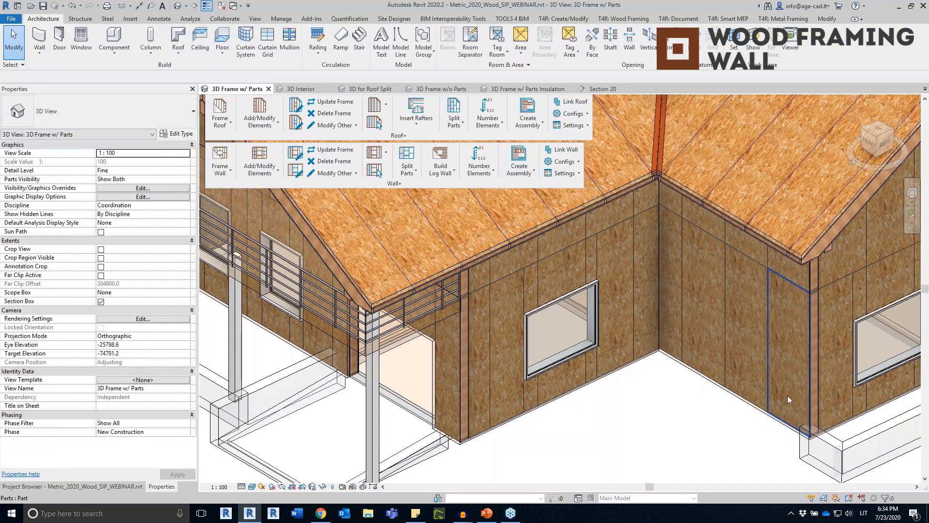
click(787, 395)
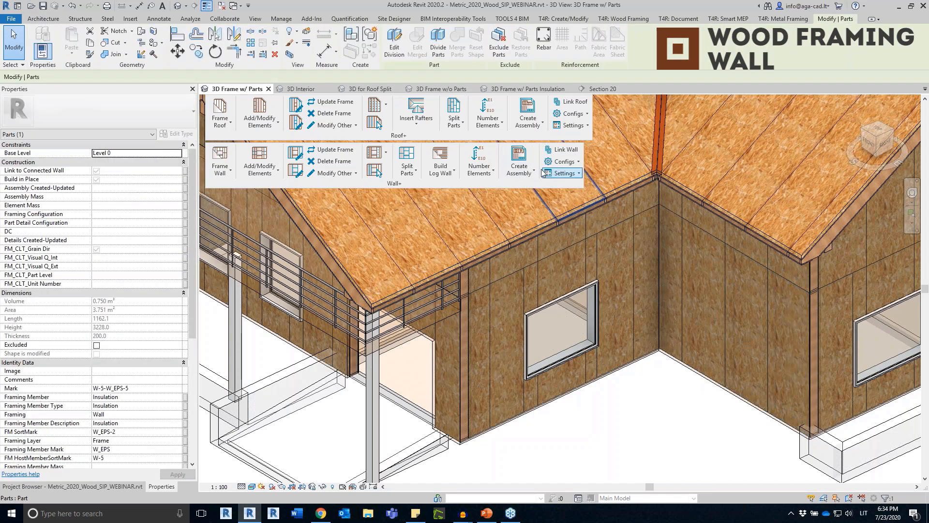
key(Escape)
Create a part assembly from the insulation part at the windowless wall's outer end with the SIP Example shop drawing configuration
click(407, 167)
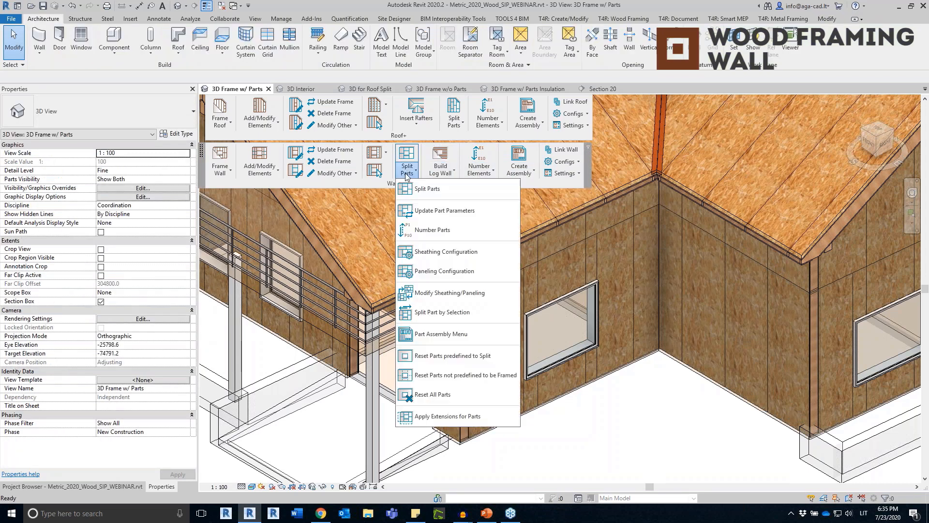
click(450, 339)
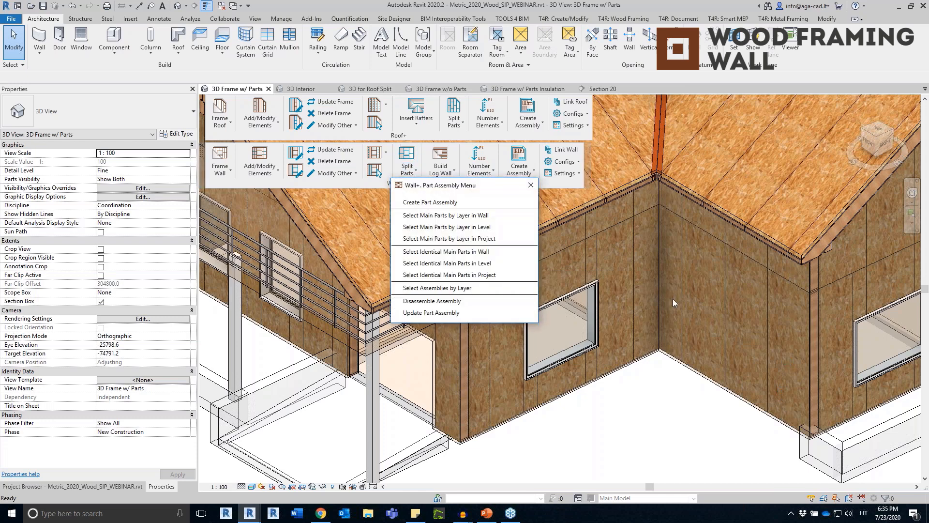
drag(465, 188, 273, 208)
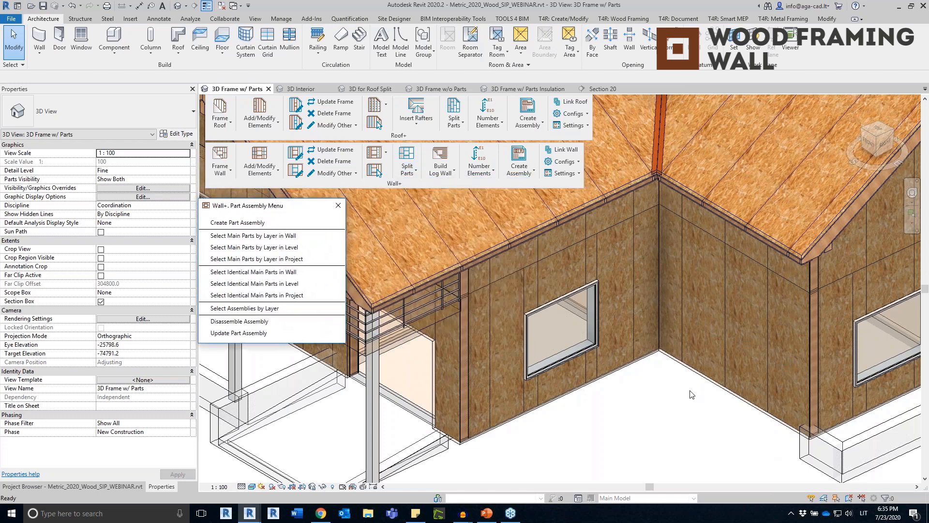
click(795, 407)
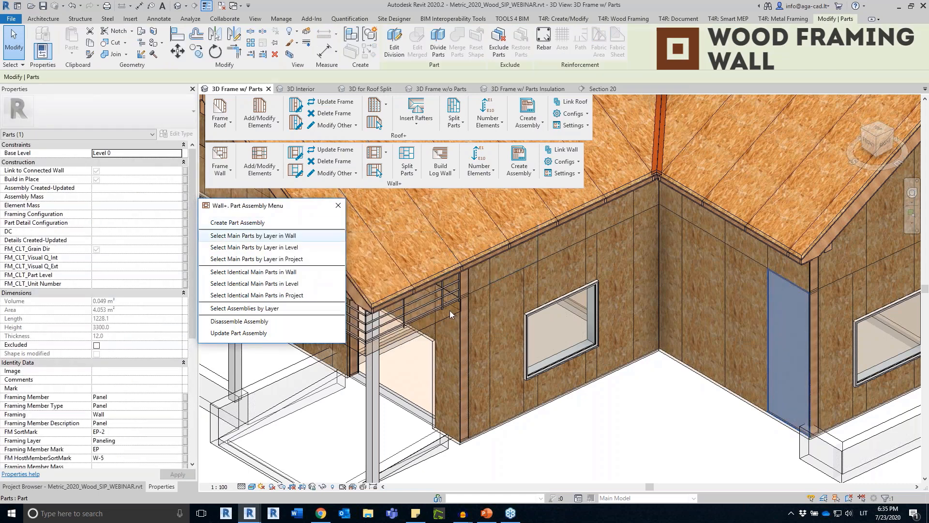
key(Escape)
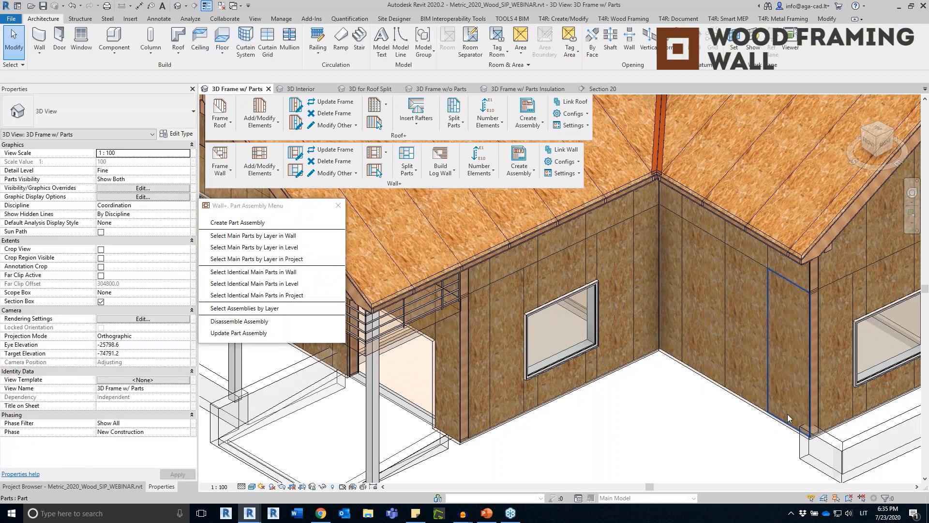
click(255, 223)
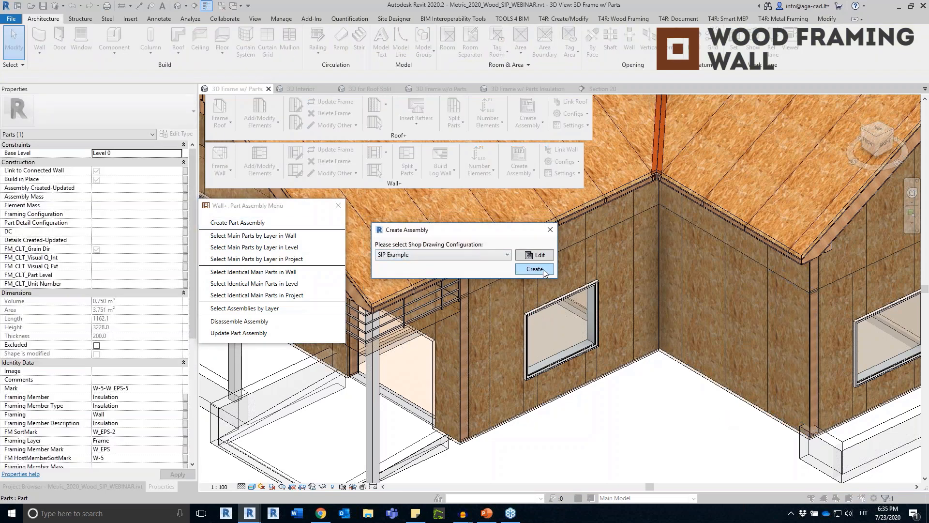
click(545, 271)
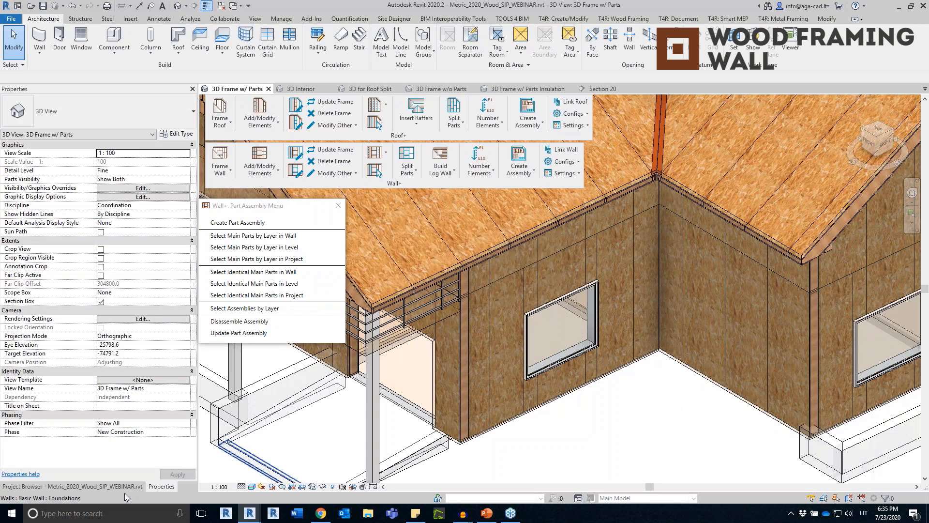
Locate the new assembly under Assemblies in the project, then select it in the model and check its properties
click(124, 488)
drag(192, 165, 165, 447)
click(4, 473)
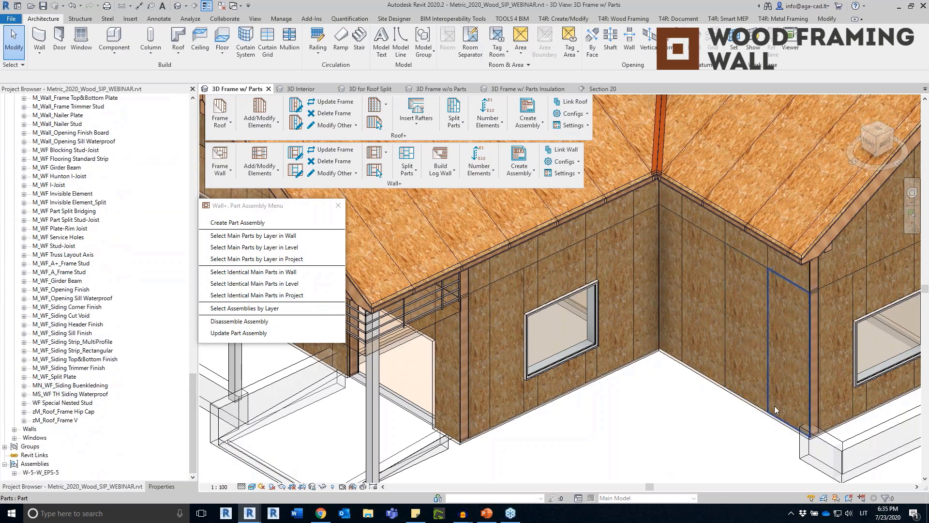
click(769, 421)
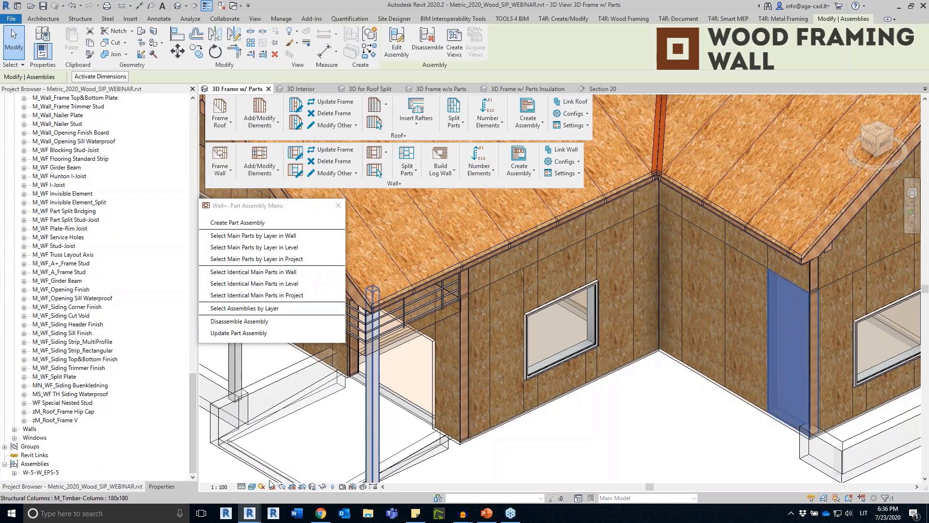
click(161, 486)
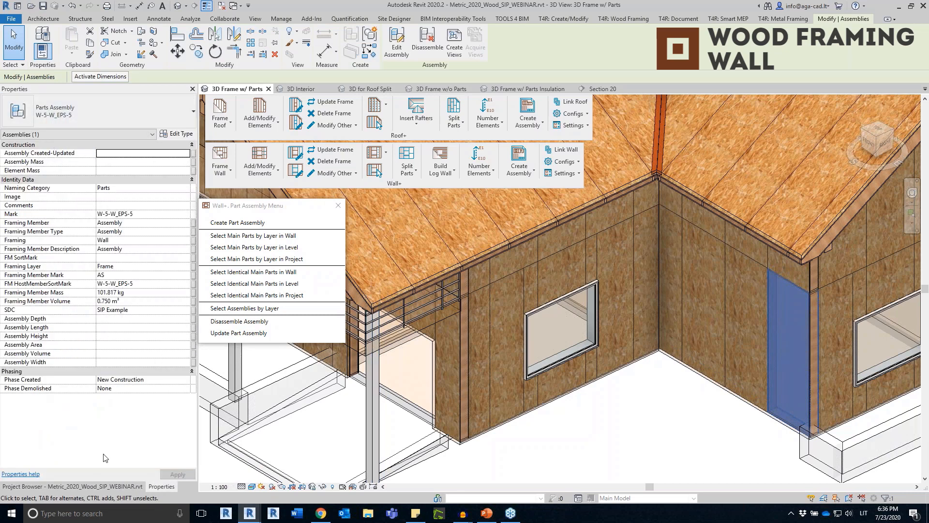
List the views of assembly W-5-W_EPS-5 and inspect the panel in its 3D Ortho view
click(97, 487)
click(14, 472)
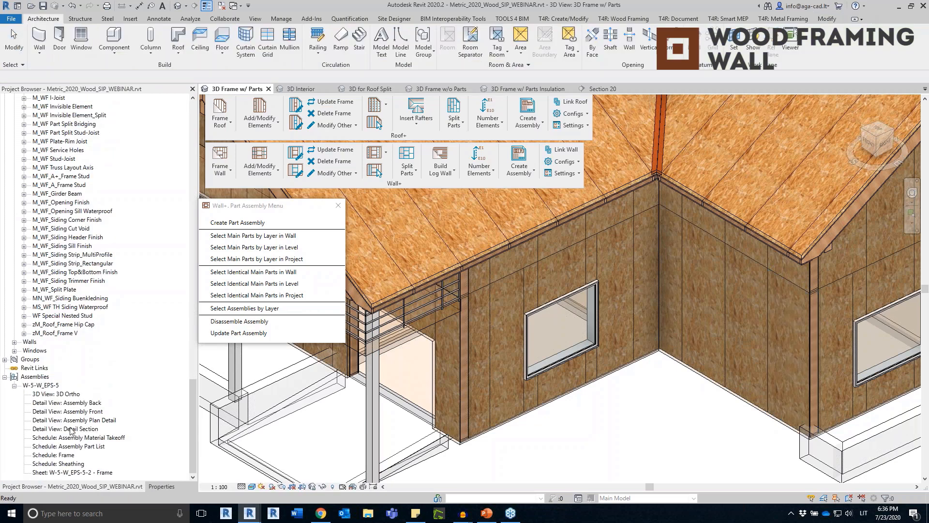
double_click(52, 394)
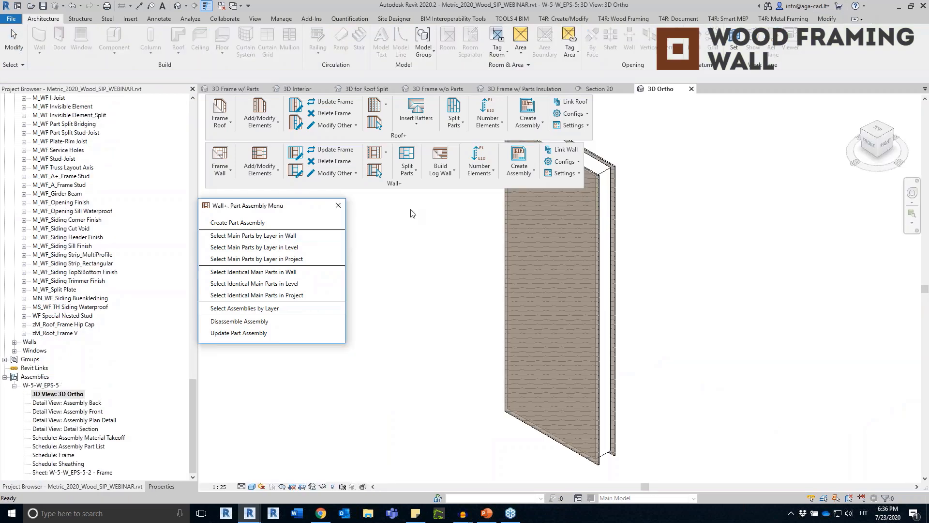
click(512, 284)
click(568, 285)
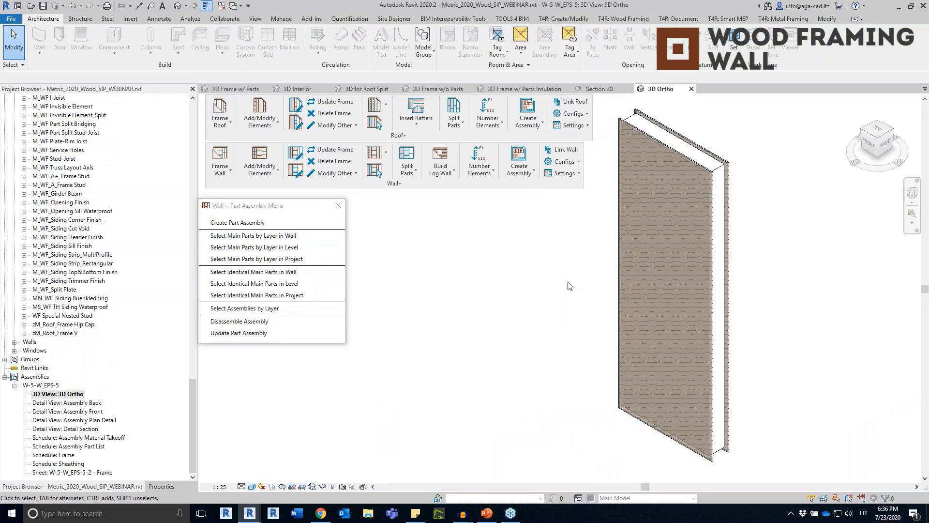
click(722, 318)
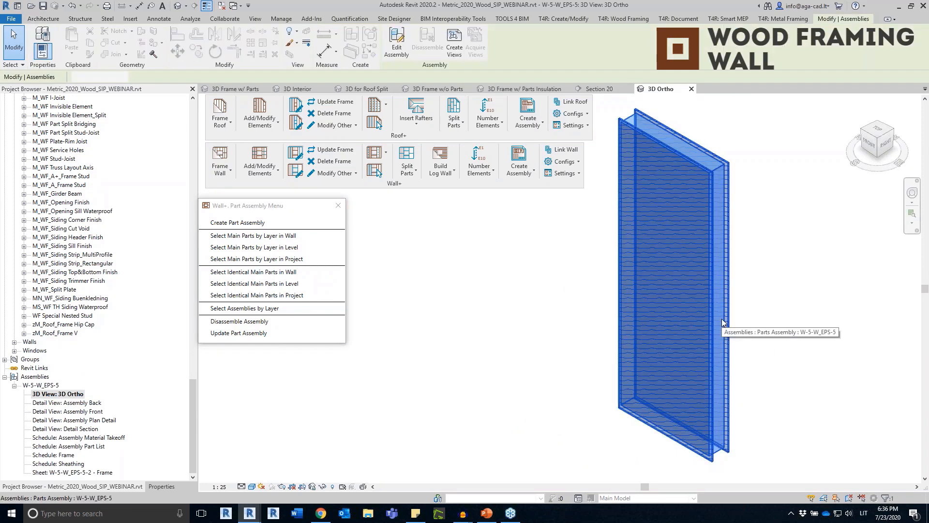
shift+middle_drag(722, 318, 895, 348)
click(881, 343)
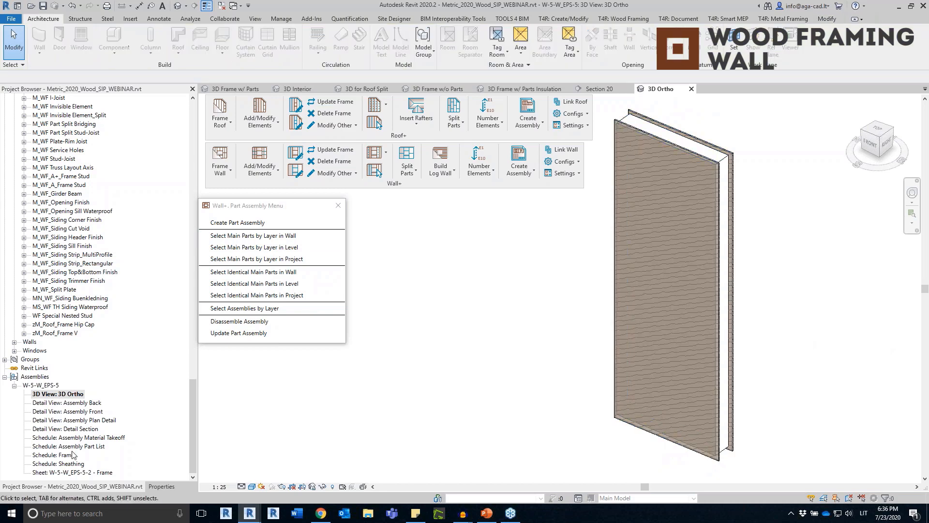
Review the assembly's Assembly Back and Assembly Front detail views
double_click(87, 402)
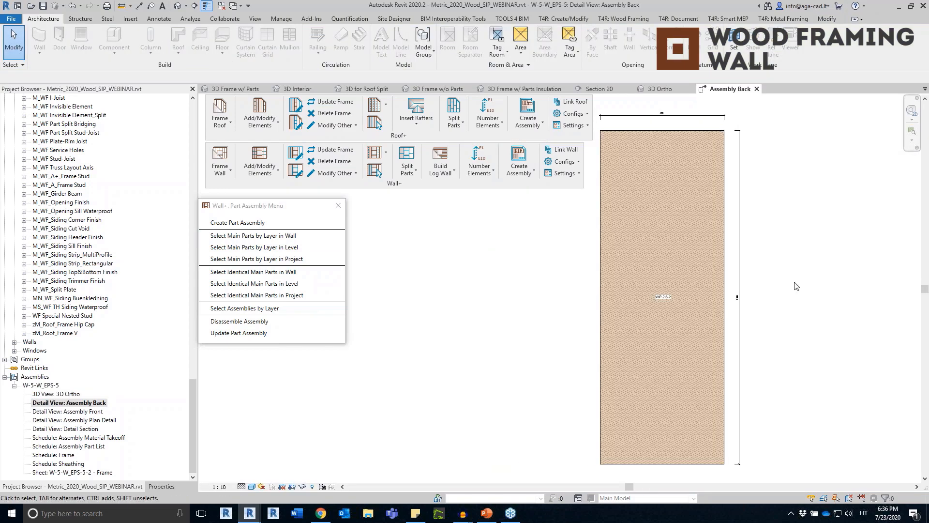
scroll(659, 115, up, 3)
scroll(684, 383, down, 4)
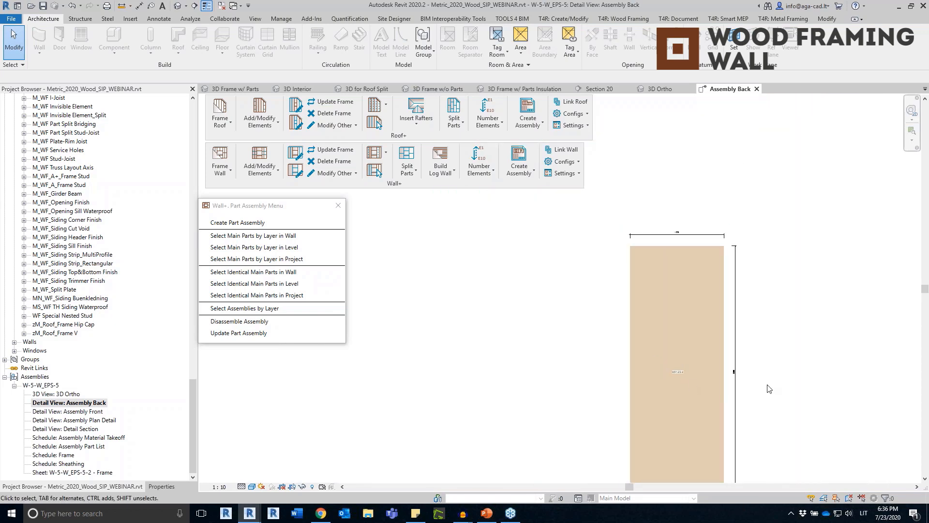
middle_drag(768, 385, 788, 314)
double_click(90, 415)
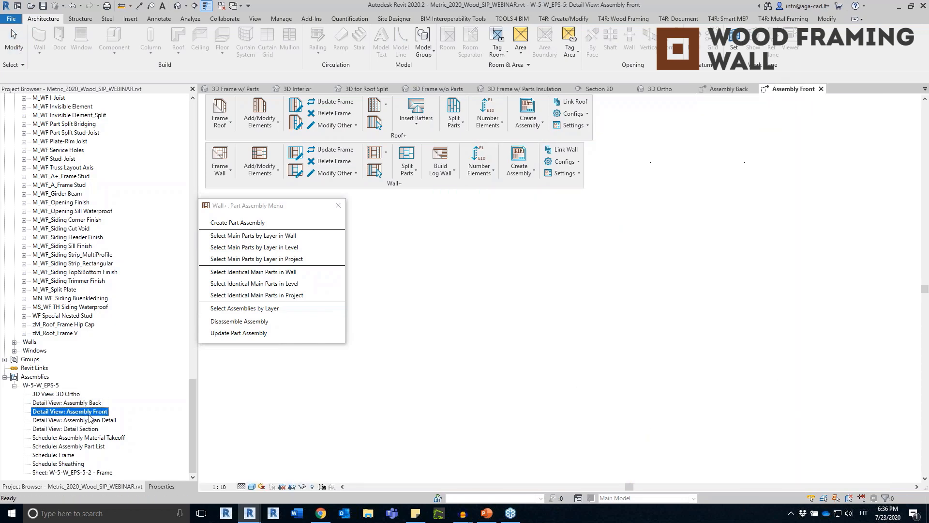
scroll(509, 309, up, 1)
middle_drag(483, 310, 610, 316)
scroll(586, 311, down, 2)
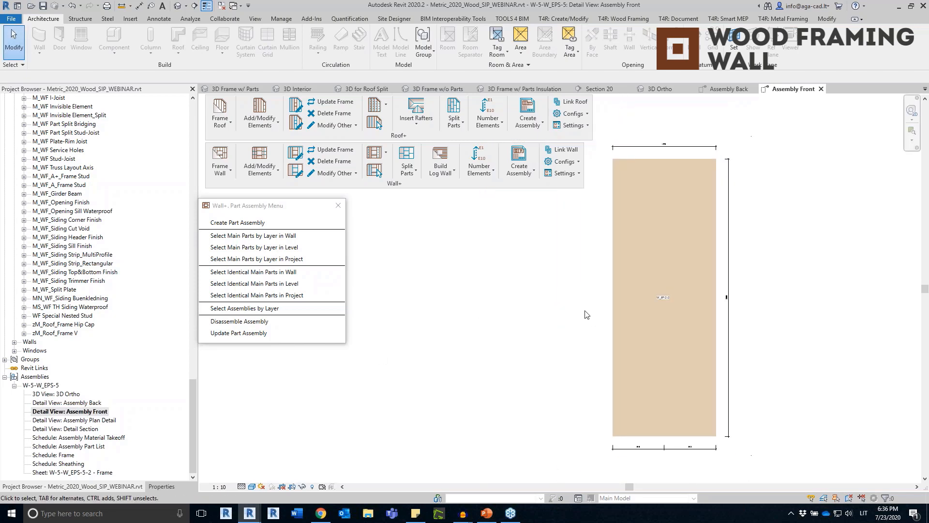
Examine the part tags and layers in the Assembly Plan Detail view, and view the Detail Section
double_click(111, 420)
scroll(568, 353, down, 2)
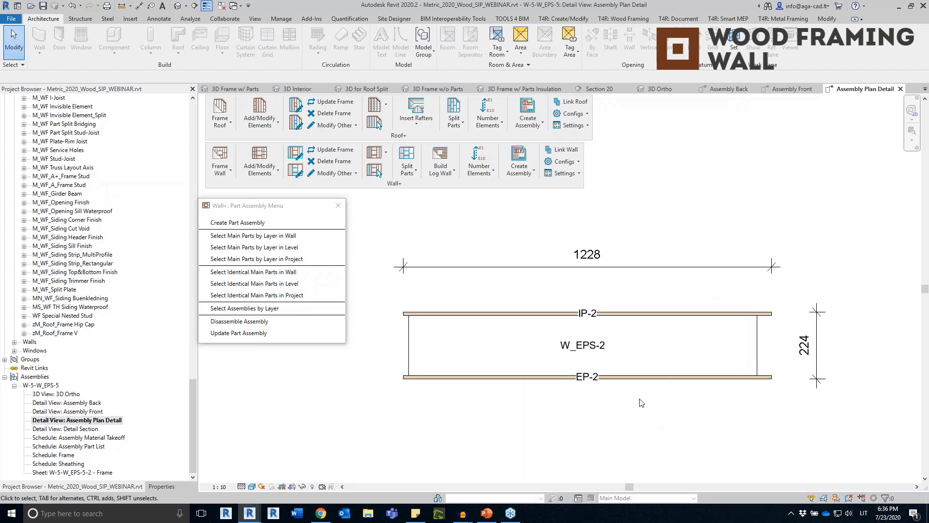
click(632, 386)
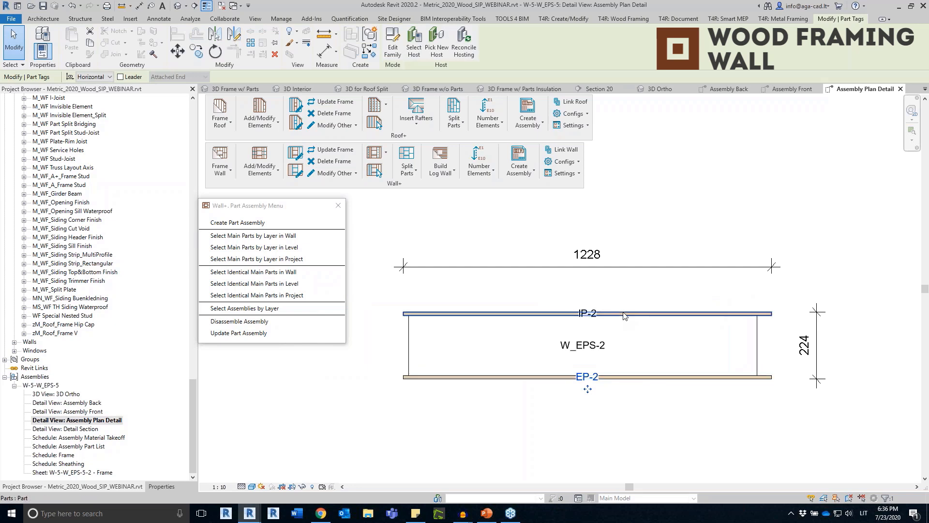
click(644, 315)
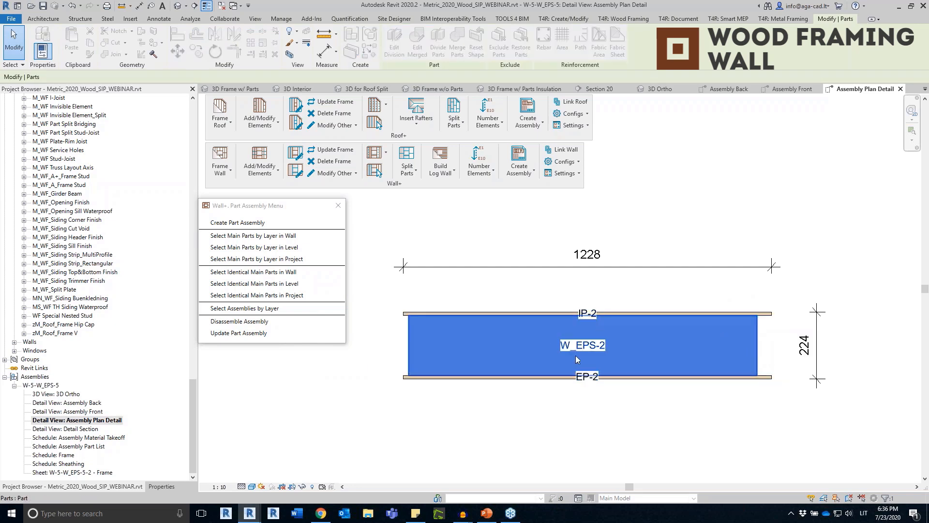
key(Escape)
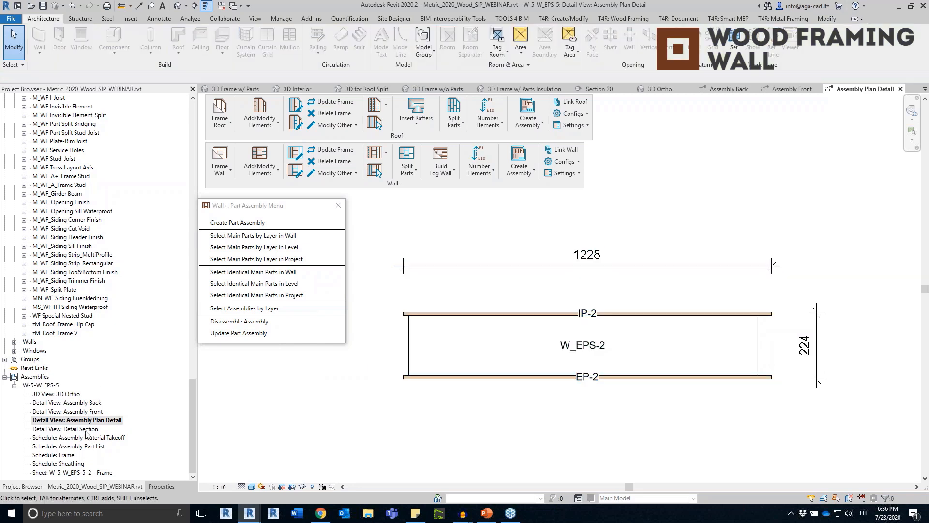
double_click(84, 429)
middle_drag(564, 341, 670, 347)
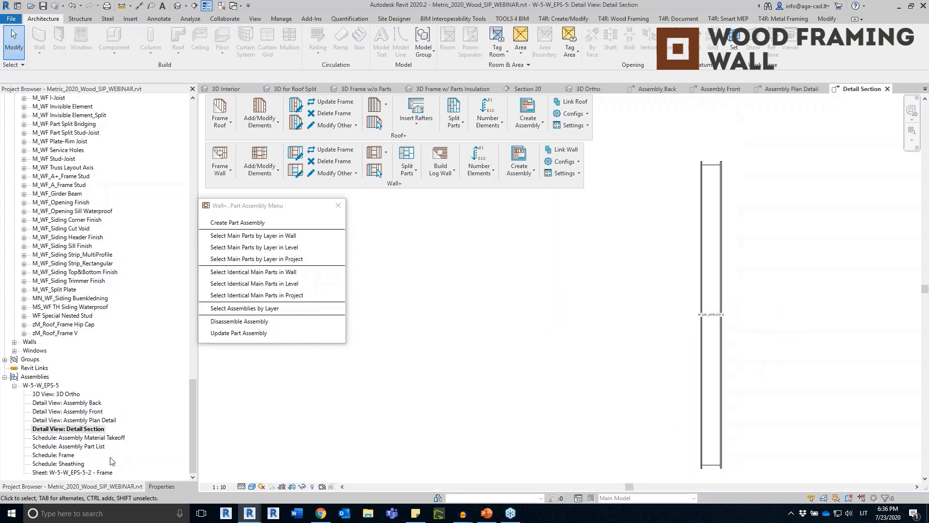
Review the Assembly Material Takeoff and Assembly Part List schedules, checking the panel count and the parts' sort marks
double_click(85, 438)
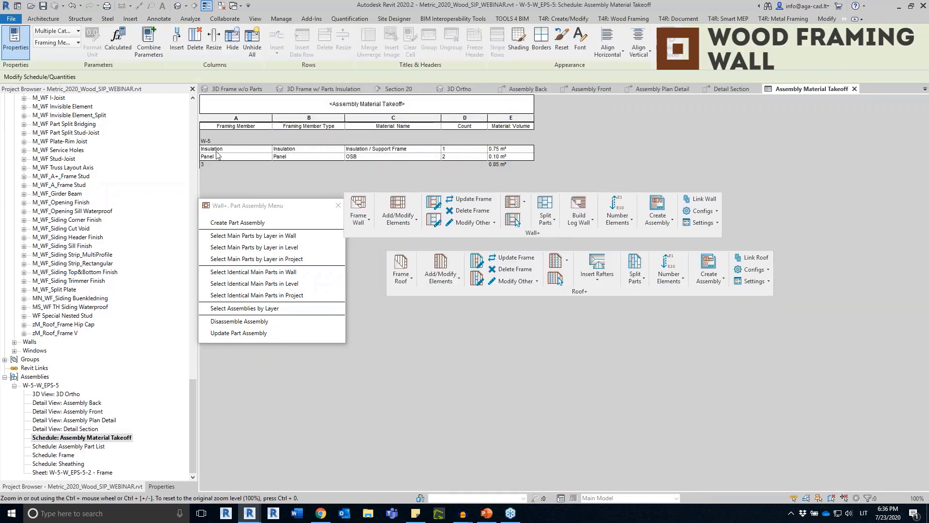
click(452, 158)
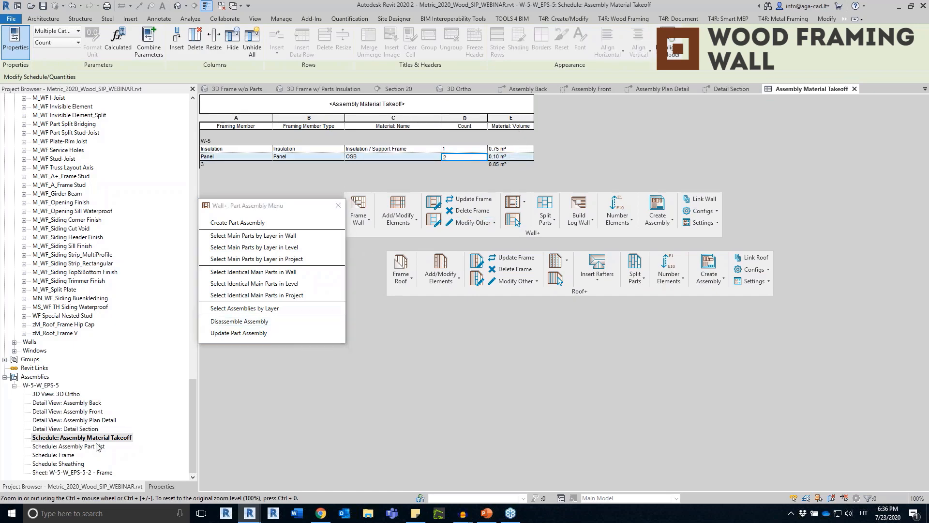
double_click(68, 445)
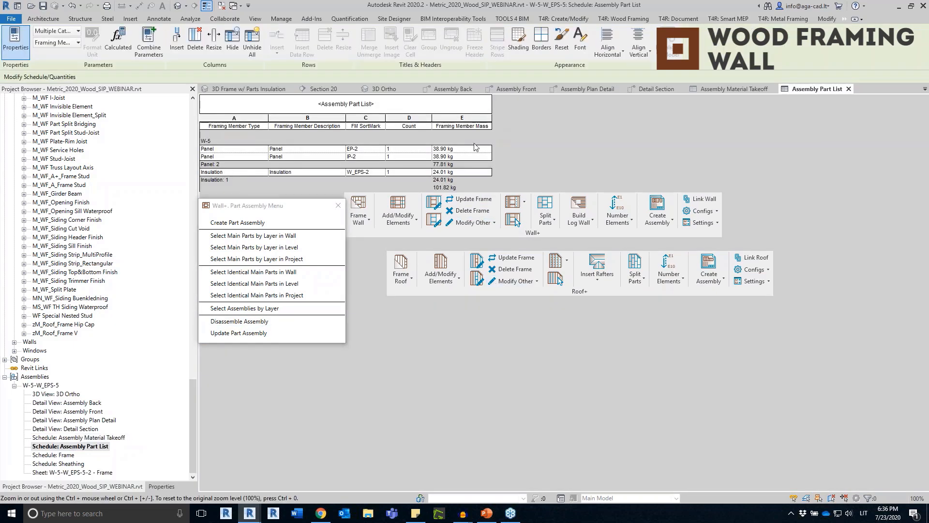
click(370, 148)
click(372, 173)
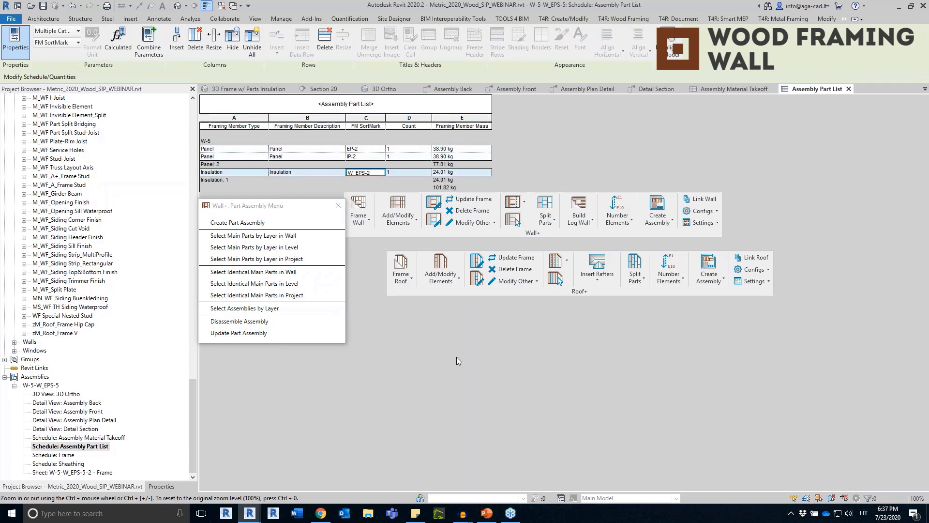
Open the assembly sheet W-5-W_EPS-5-2 - Frame and clear the floating Wall+ and Roof+ tools and Part Assembly Menu off it
click(67, 472)
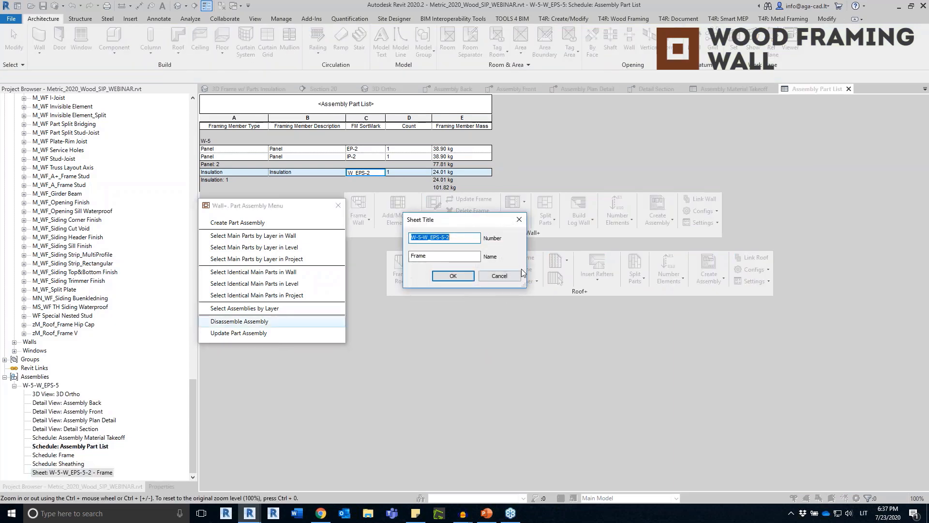
click(519, 276)
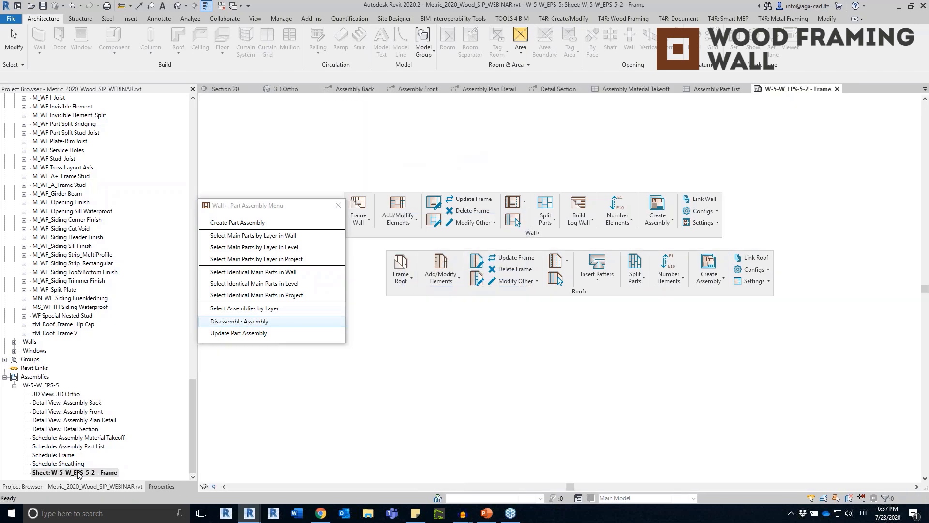
drag(561, 236, 512, 69)
drag(577, 296, 556, 67)
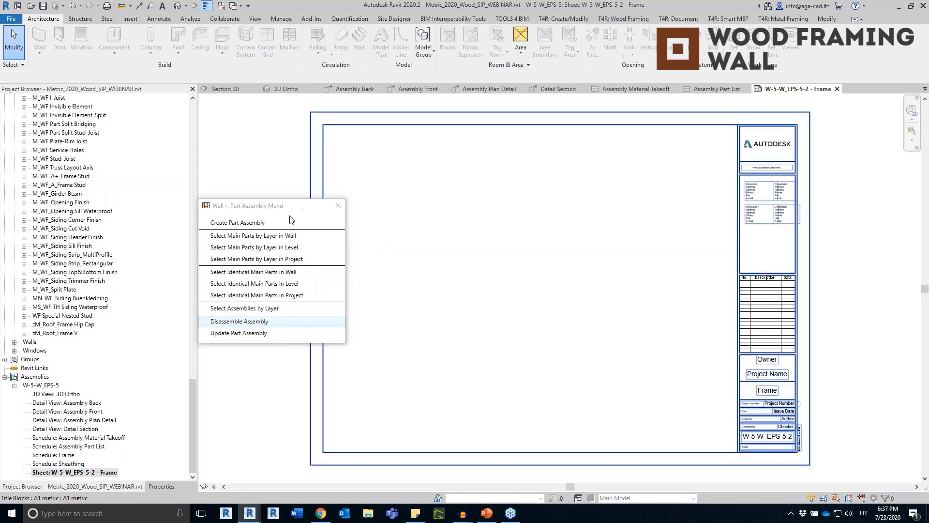
click(337, 205)
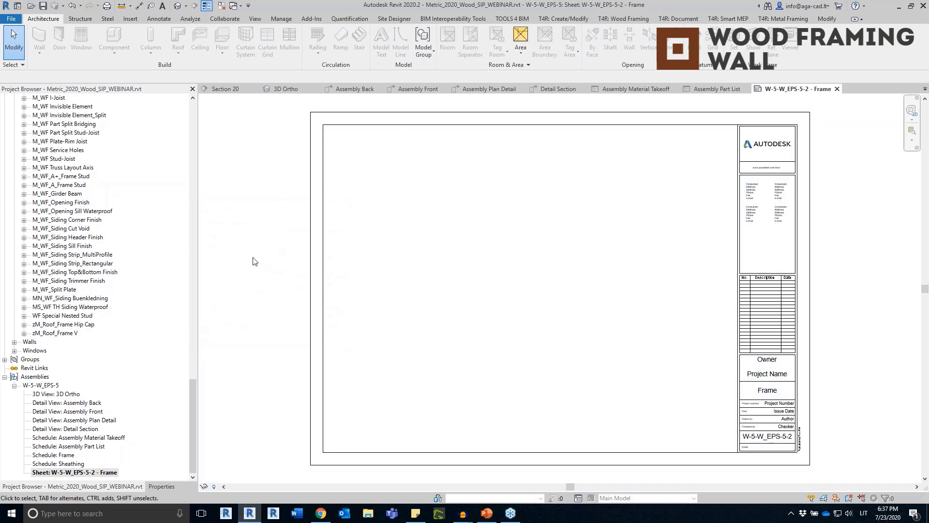
Place the assembly's 3D Ortho view in the upper corner of the sheet, beside the title block
double_click(75, 395)
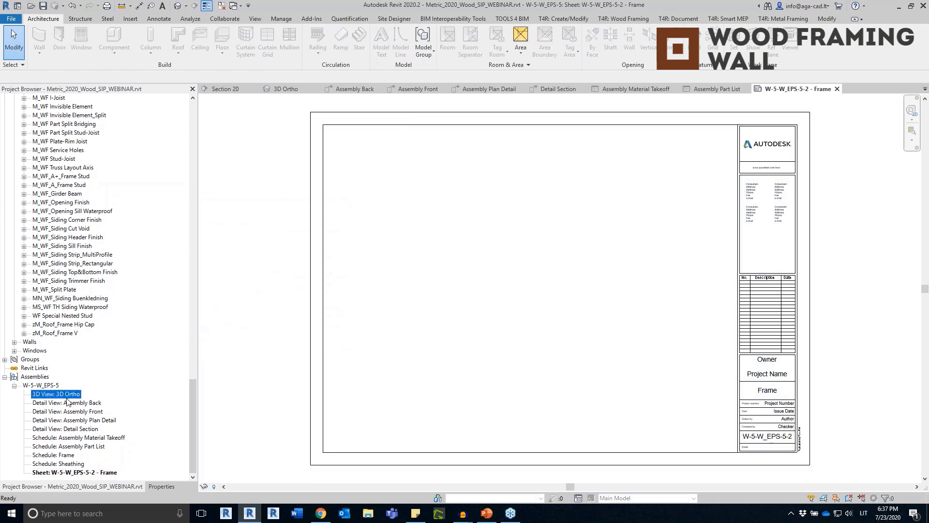
drag(75, 395, 357, 390)
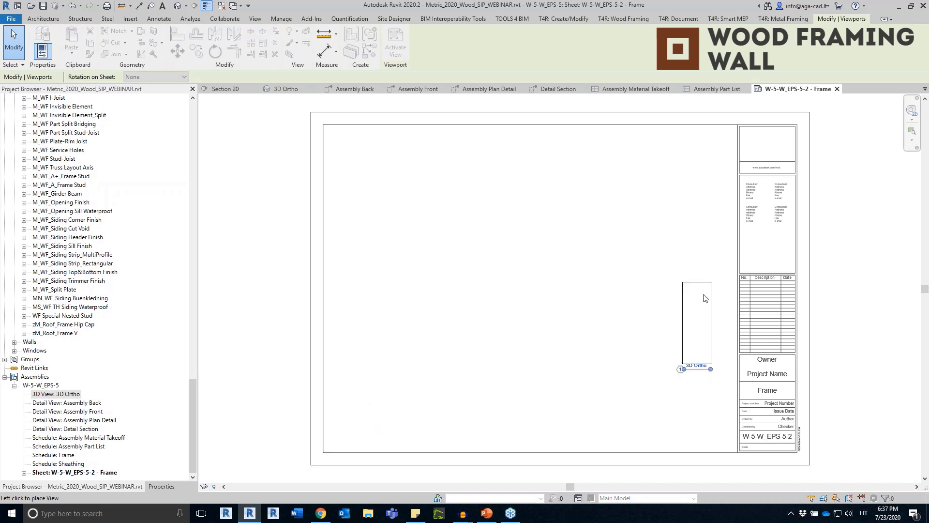
click(719, 366)
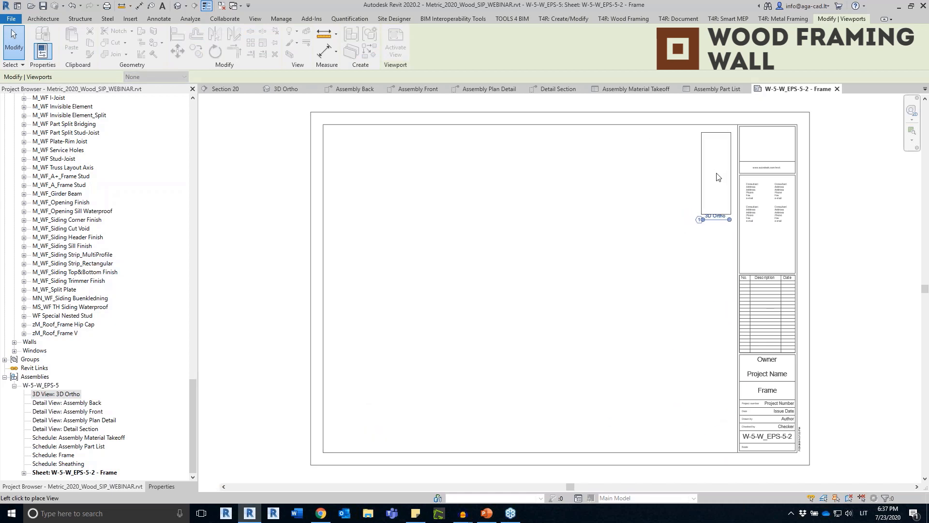
click(717, 175)
drag(723, 170, 709, 177)
click(655, 292)
Place the Assembly Front view at the sheet side opposite the title block, with the Detail Section view aligned beside it
click(89, 403)
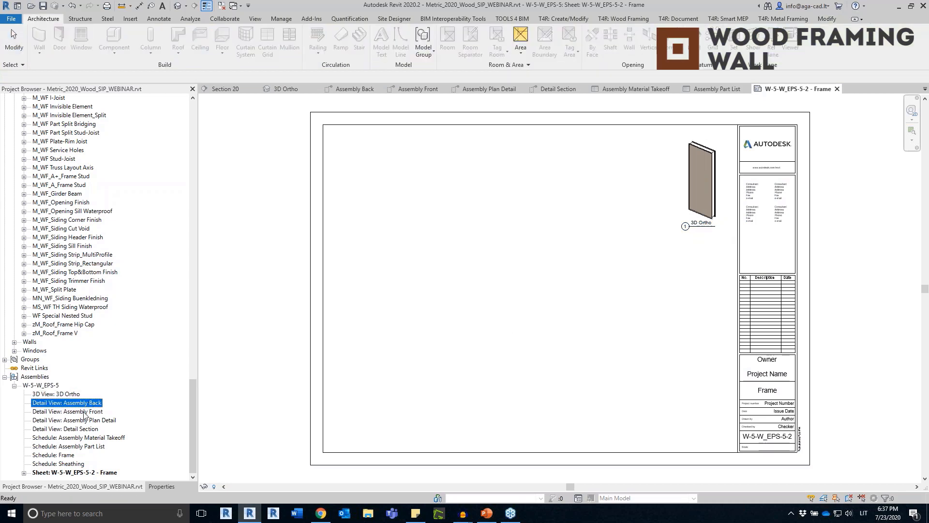
click(82, 413)
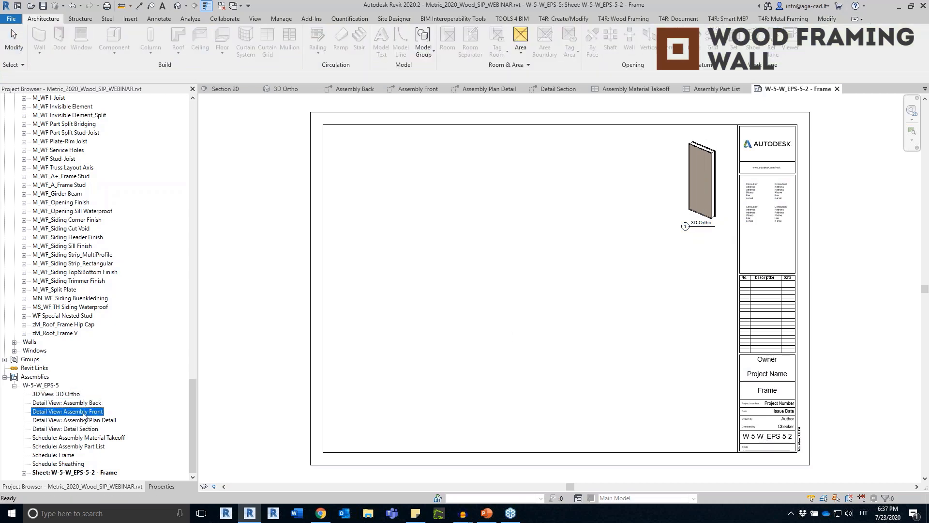
click(390, 249)
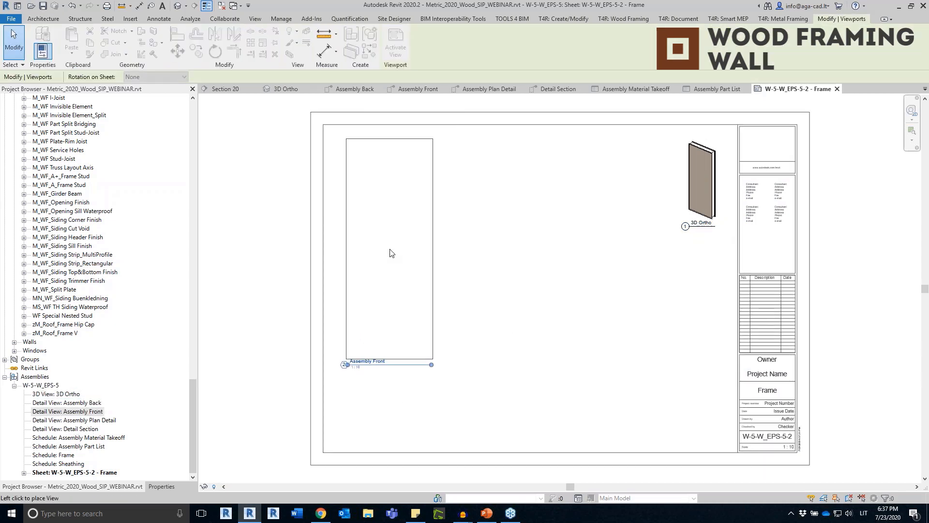
click(60, 429)
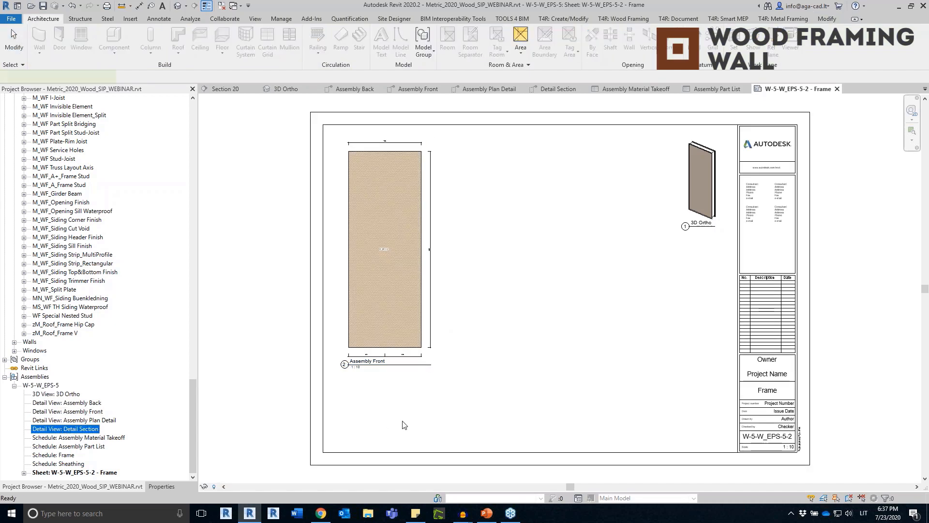
drag(60, 429, 403, 421)
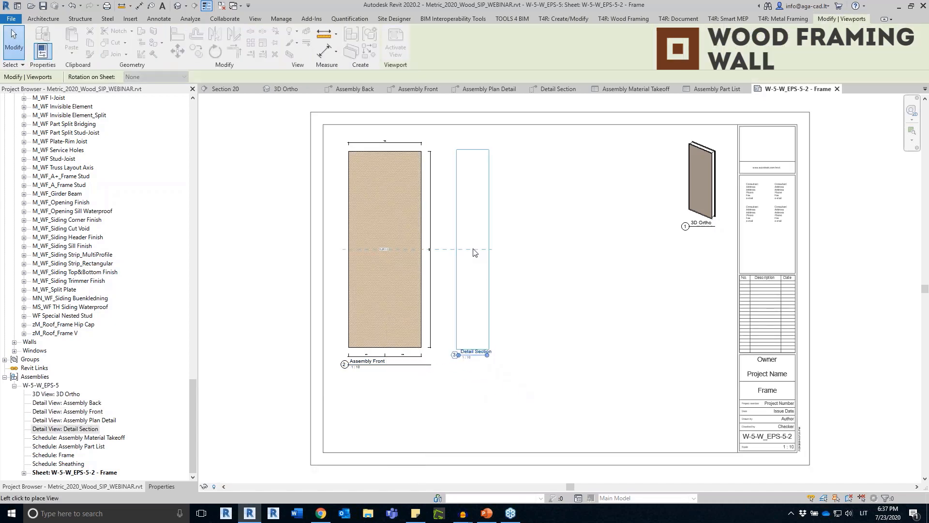
click(488, 252)
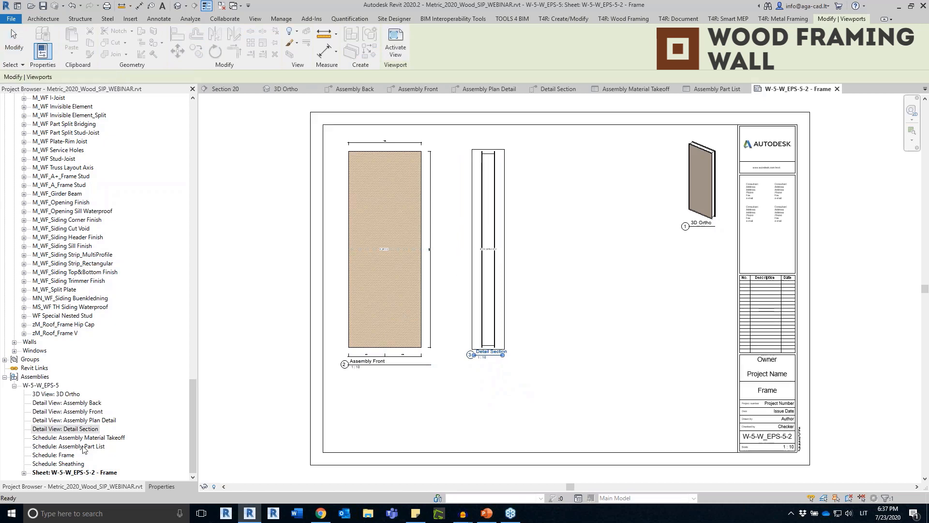
key(Escape)
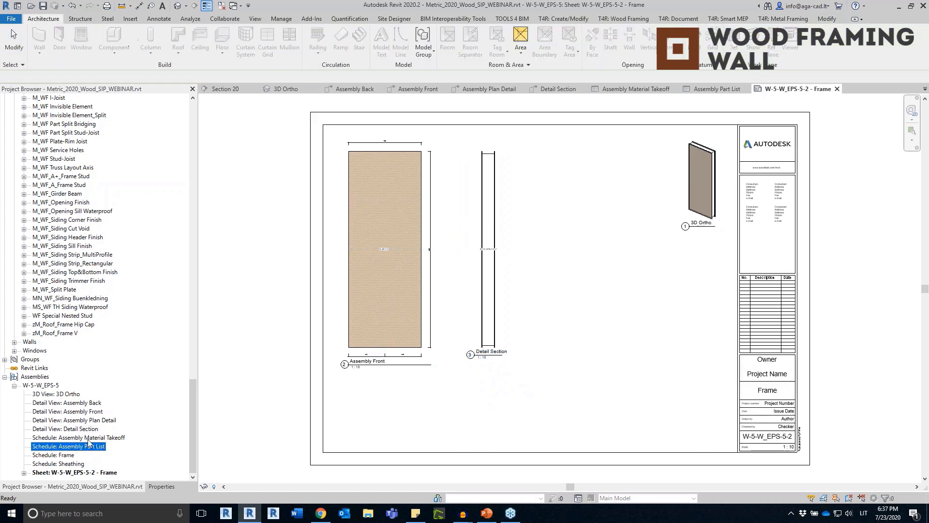
Place the Assembly Plan Detail view on the sheet below the Assembly Front view
click(91, 420)
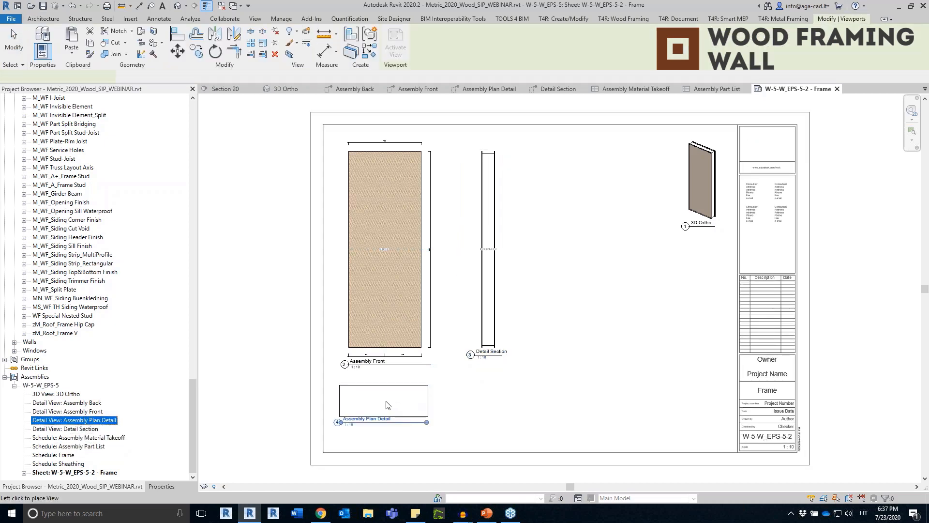
click(387, 405)
key(Escape)
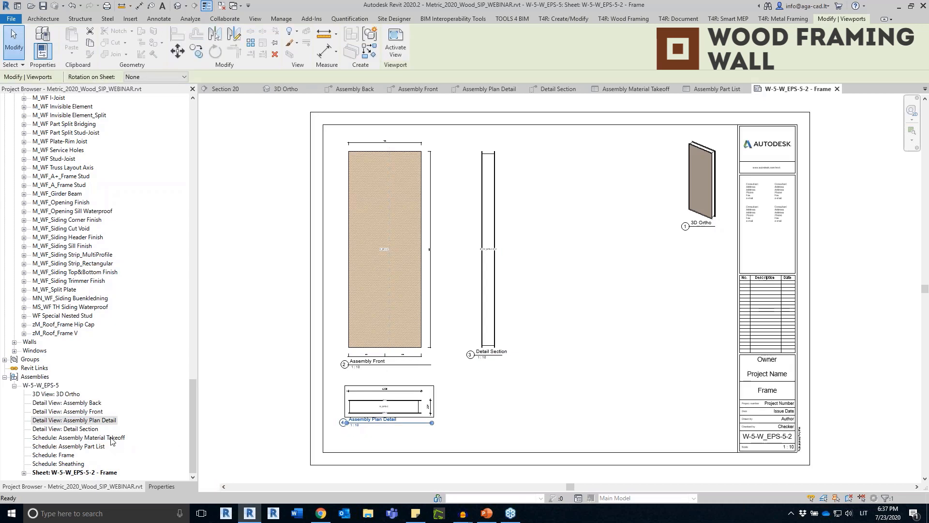
Add the Assembly Material Takeoff schedule between the section and 3D views, and the Assembly Part List schedule below it
click(100, 437)
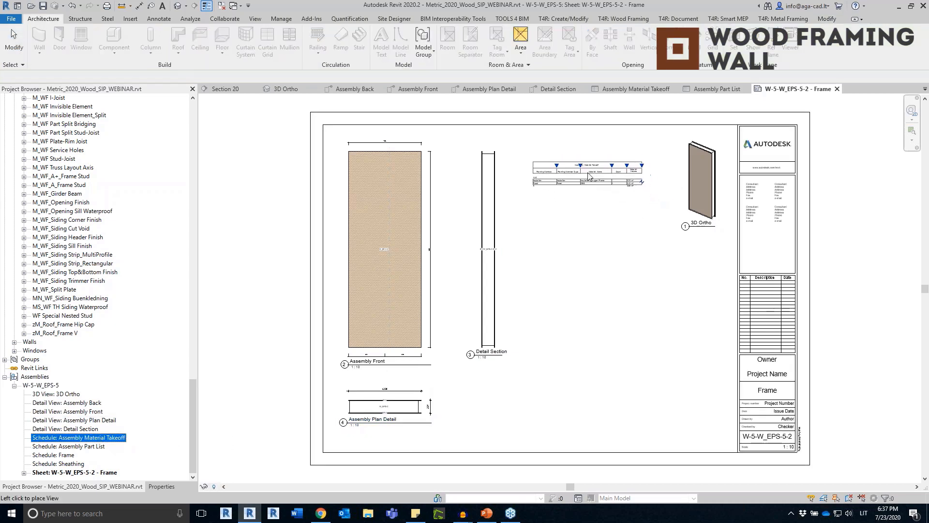
click(588, 169)
click(72, 446)
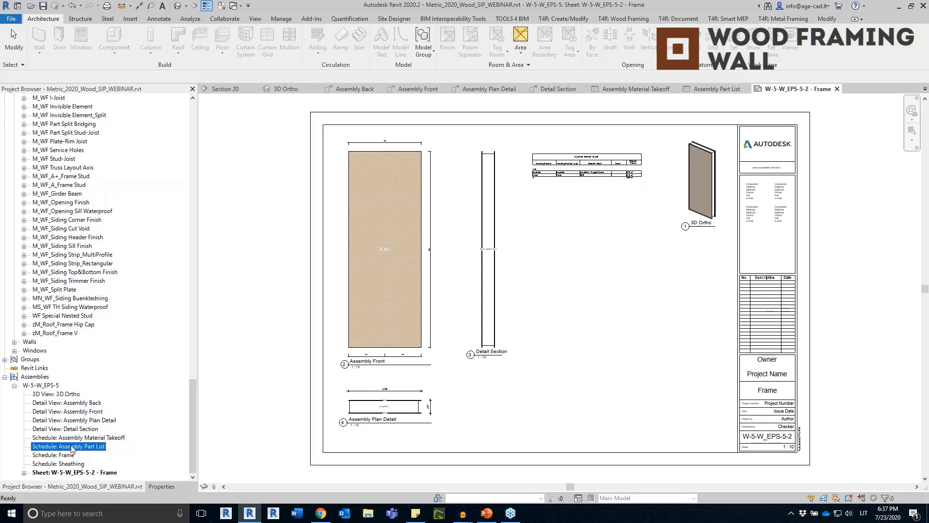
click(581, 272)
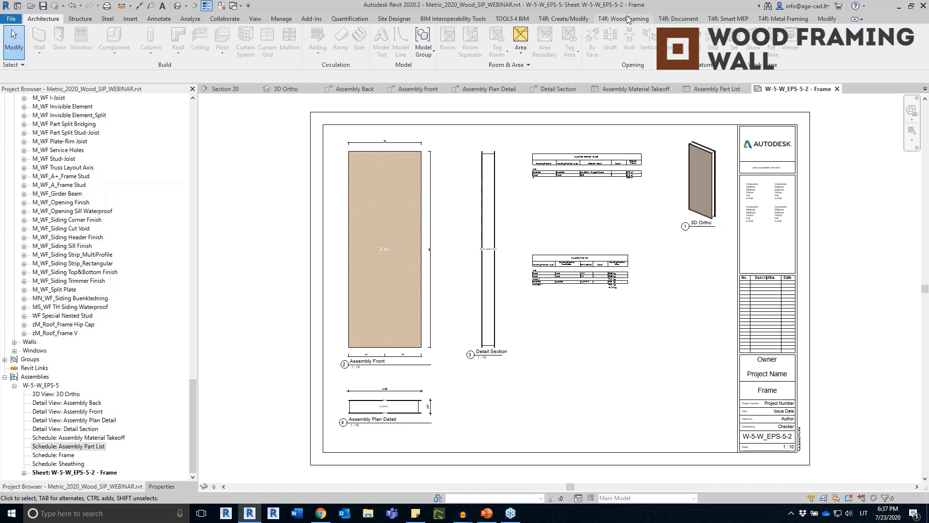
In the SIP Example drawing configuration, set the Frame sheet's template to W-5-W_EPS-5-2 - Frame and save the configuration
drag(603, 64, 363, 148)
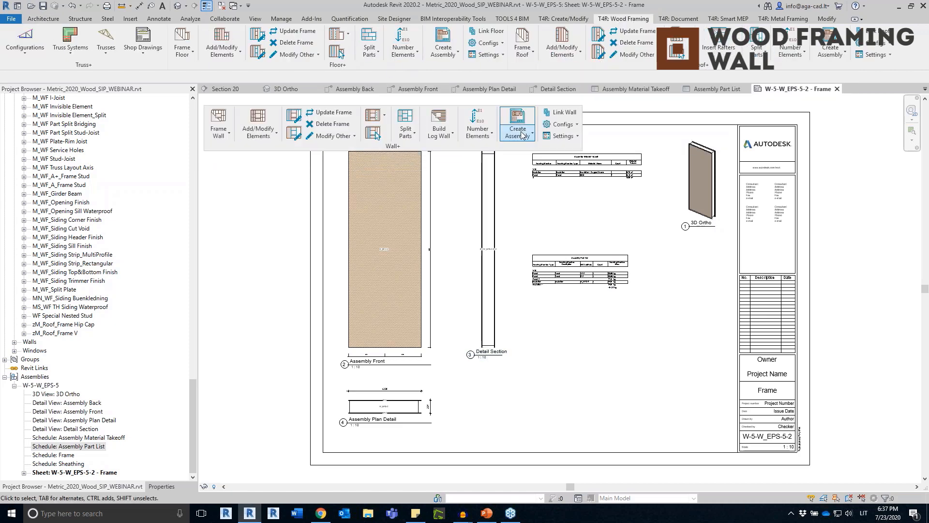
click(522, 135)
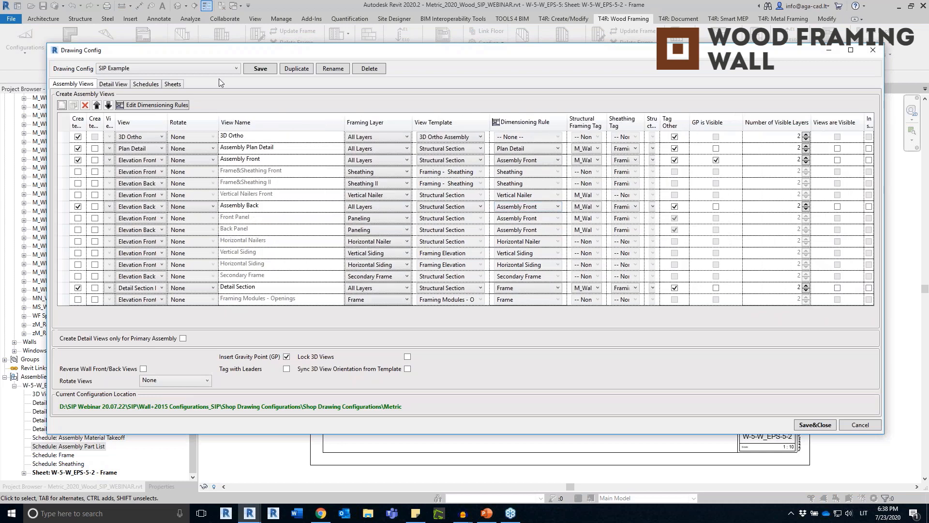
click(172, 85)
click(692, 132)
click(575, 2)
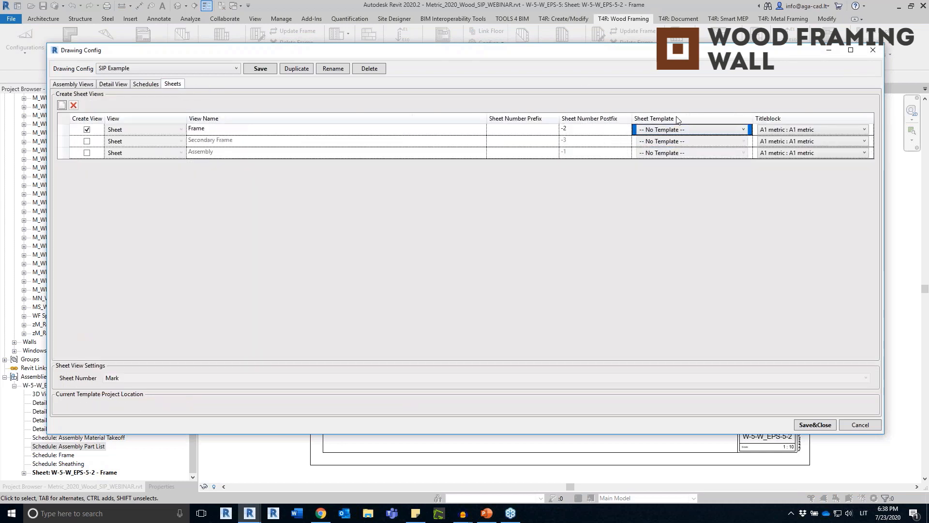
click(679, 134)
click(663, 146)
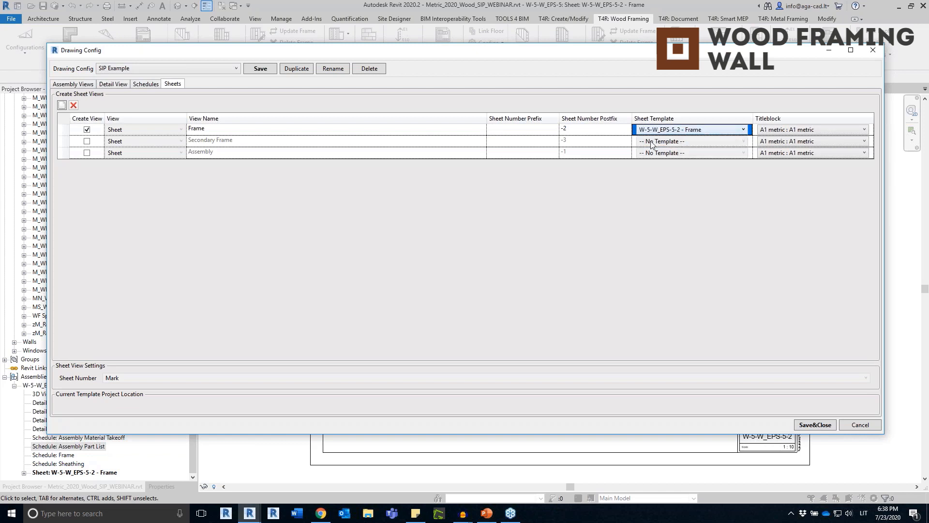
click(260, 70)
click(832, 425)
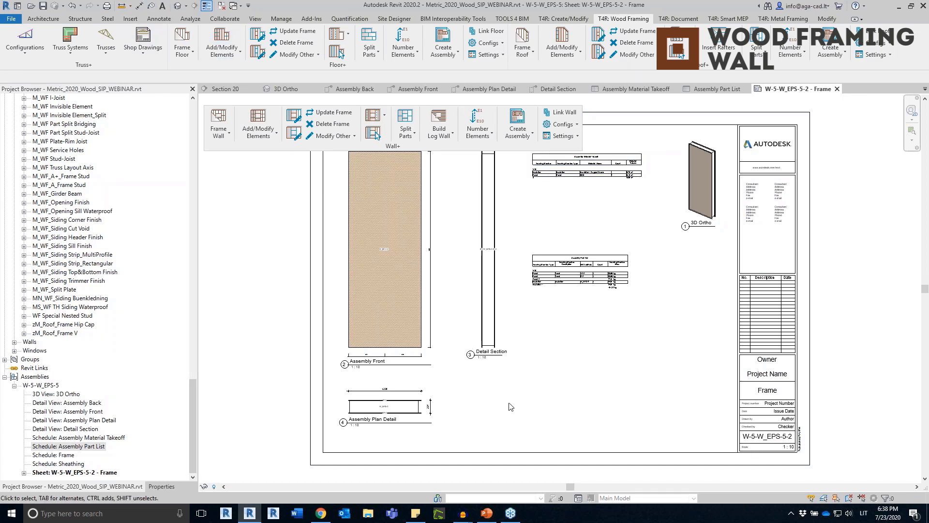
Leave the sheet for the default 3D view and open the 3D Frame w/ Parts view
click(178, 6)
click(159, 486)
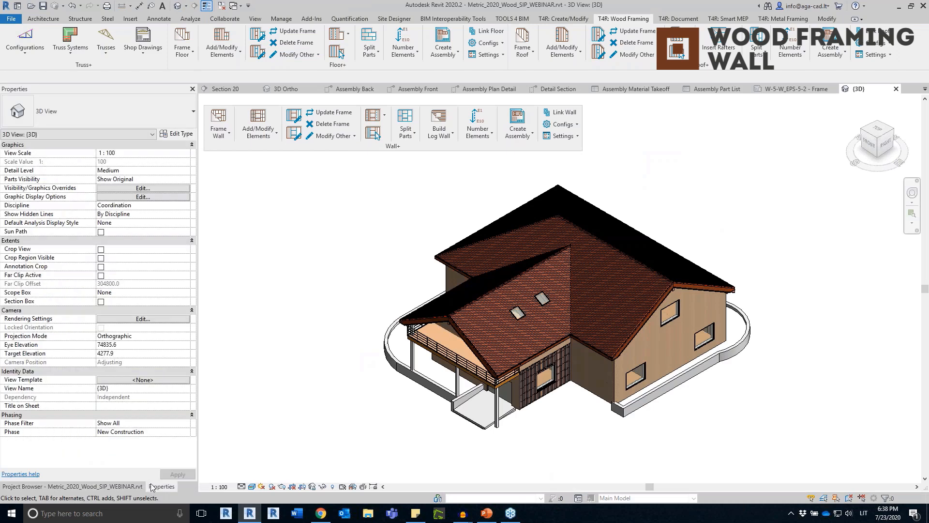
click(107, 482)
drag(193, 406, 192, 129)
click(71, 187)
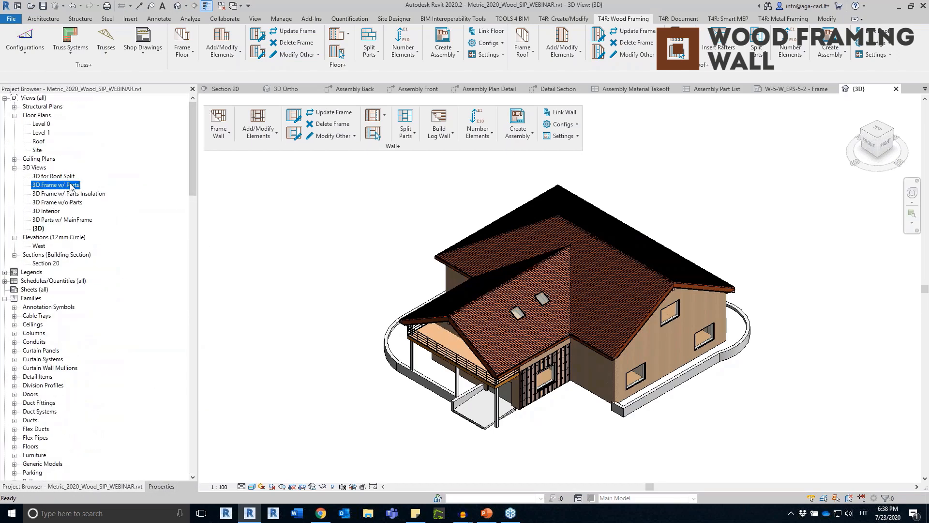
double_click(72, 186)
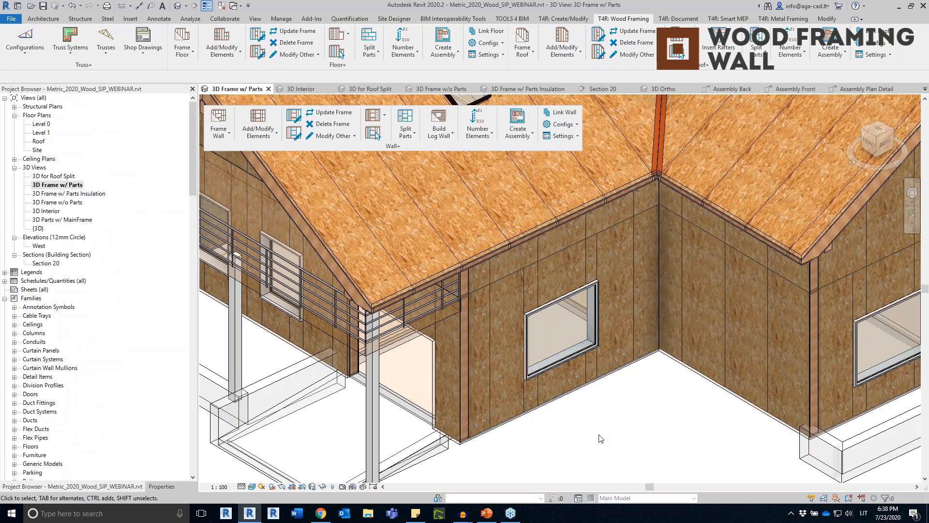
Open the Wall+ Part Assembly Menu and place it clear of the window wall
click(408, 137)
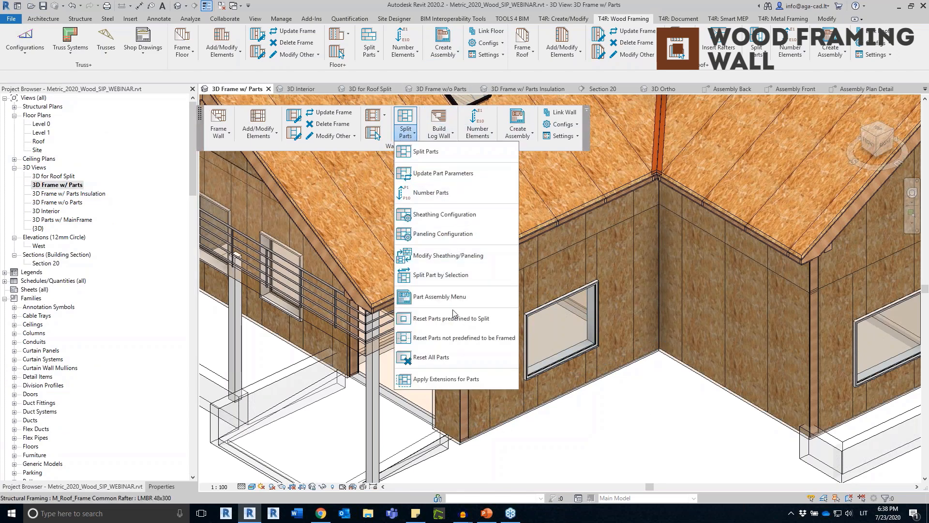
click(438, 296)
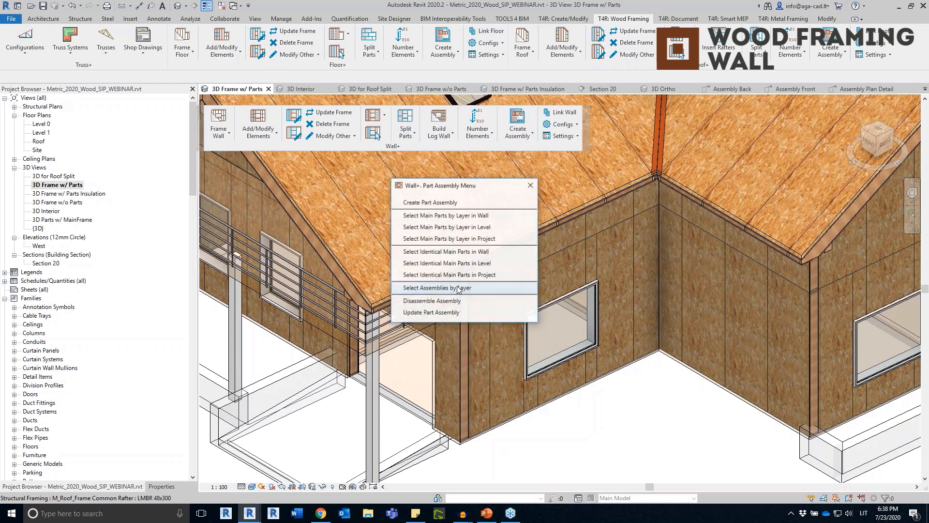
drag(481, 186, 285, 161)
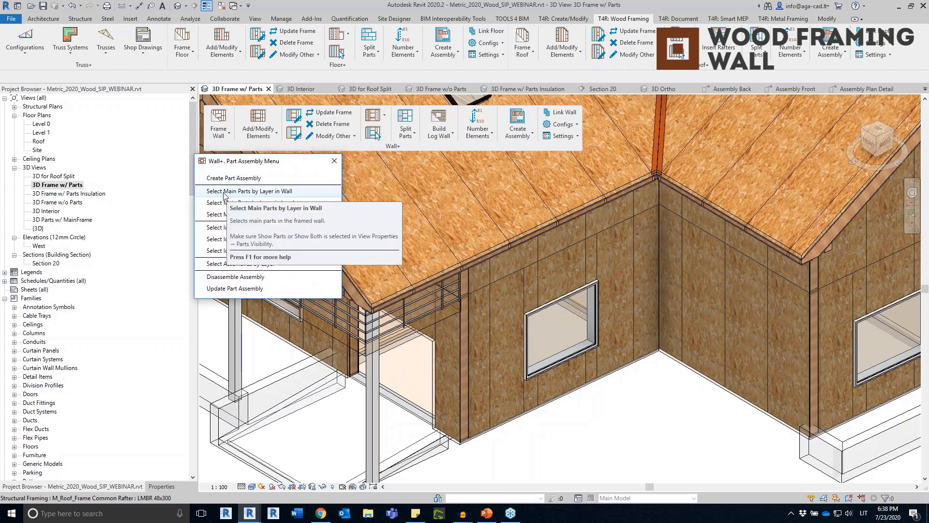
Select the main parts by layer in the window wall, review their shared properties, and clear the selection
click(511, 412)
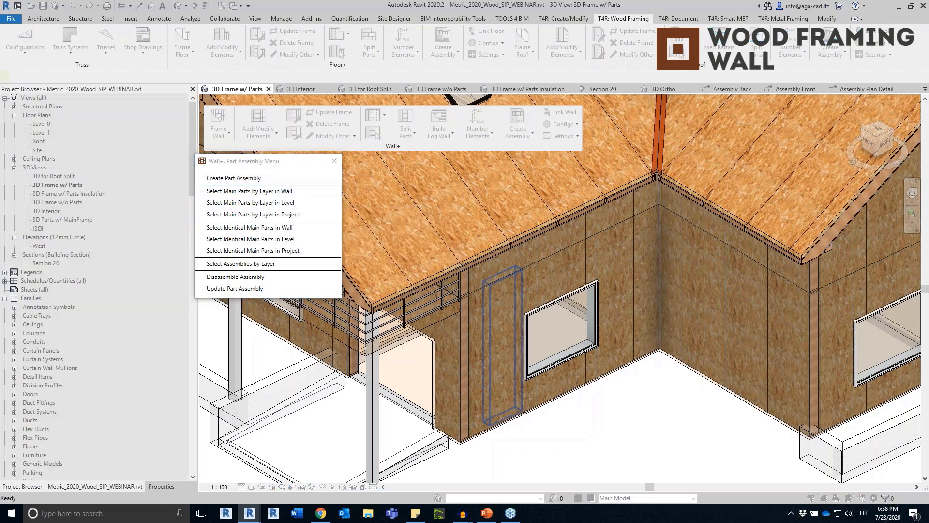
click(162, 486)
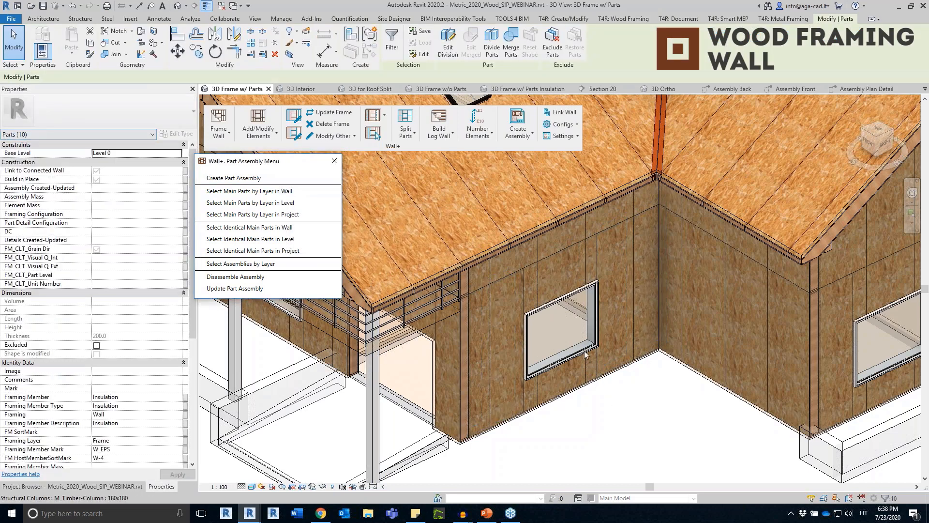
click(608, 417)
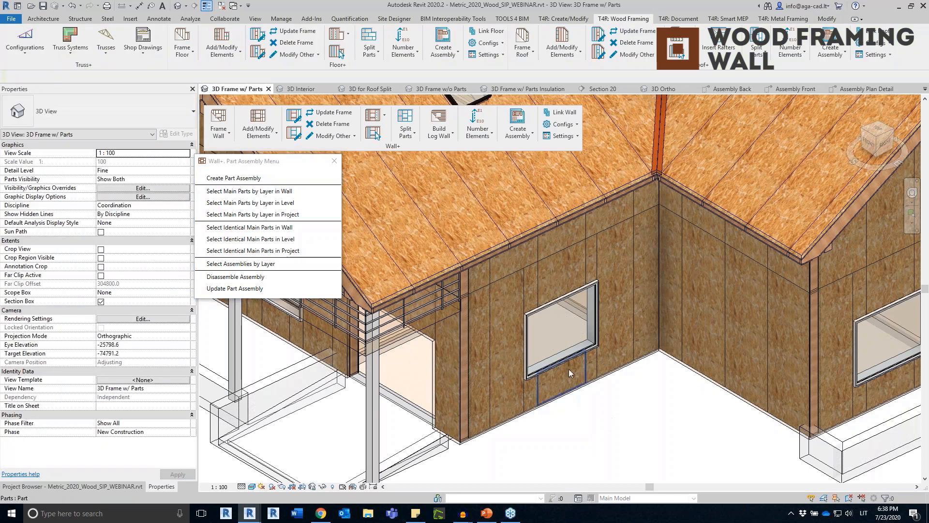
Create part assemblies with the SIP Example configuration for the insulation part above the window and the tall one beside the window
scroll(574, 360, up, 3)
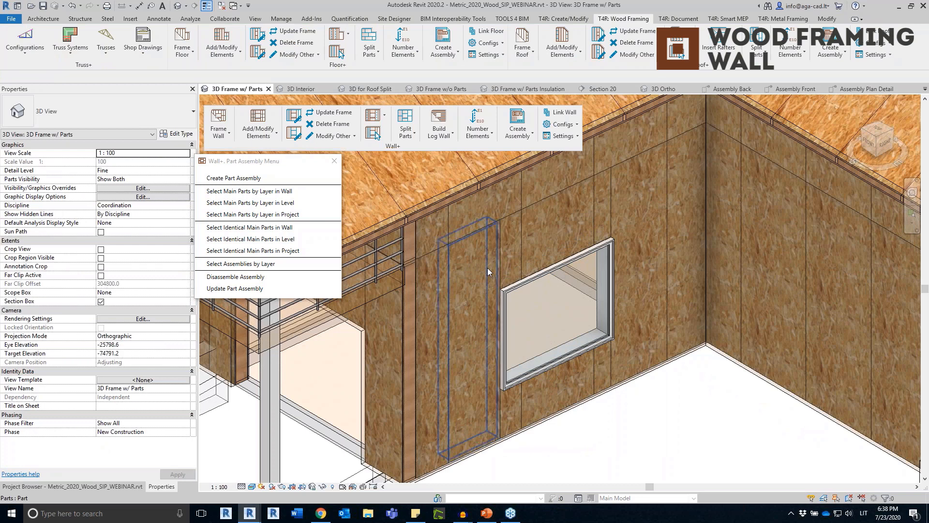
click(555, 232)
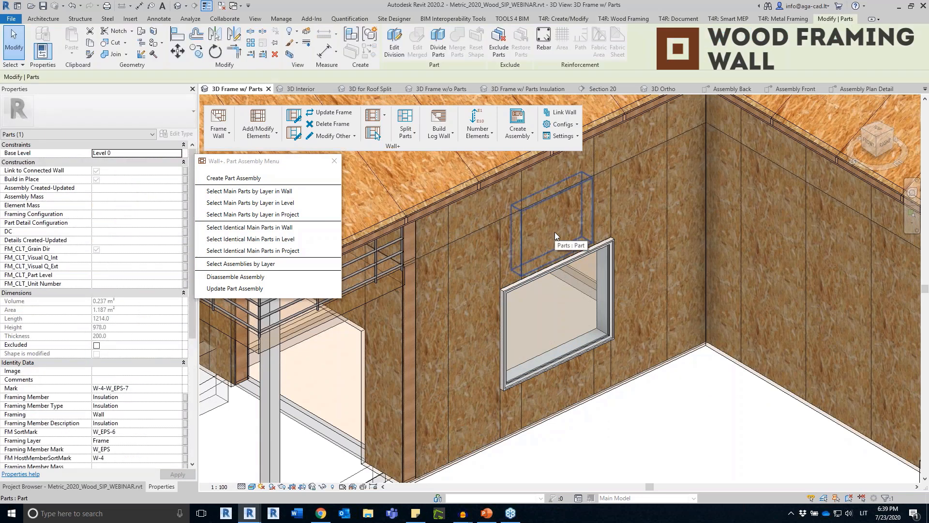
ctrl+click(473, 274)
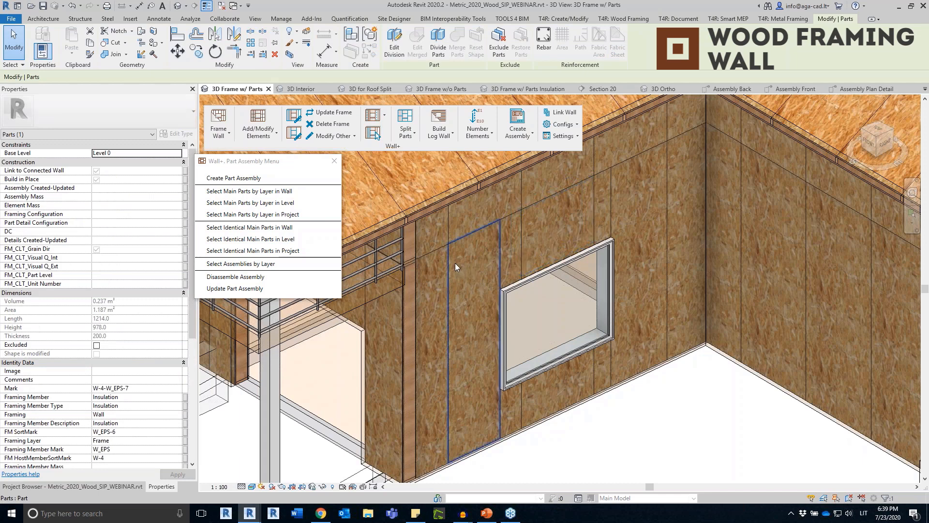
click(278, 181)
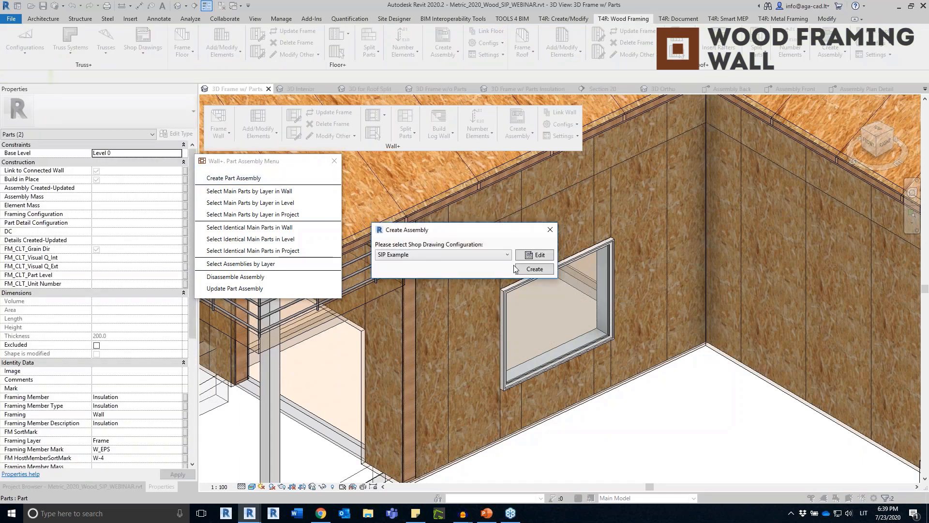
click(534, 269)
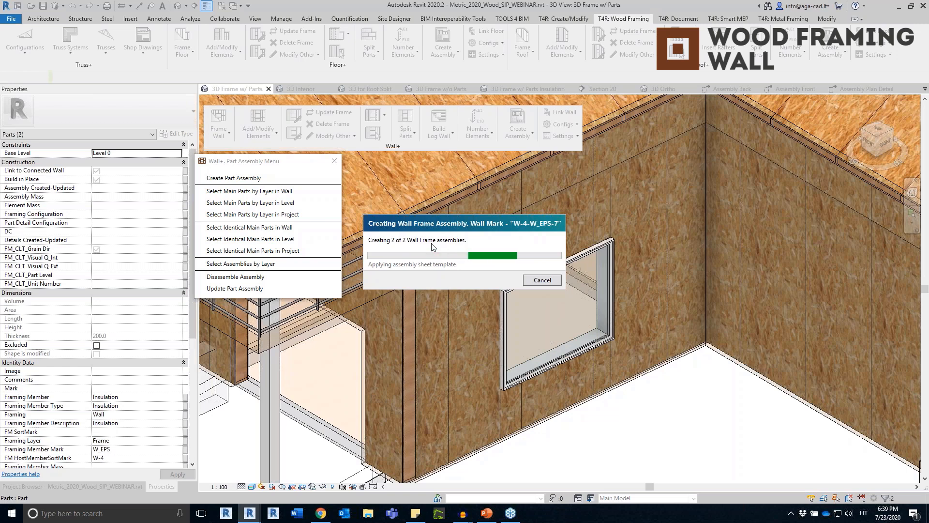
Review the 3D Ortho, Assembly Back, Assembly Front and Assembly Plan Detail views of assembly W-4-W_EPS-7
drag(193, 115, 166, 417)
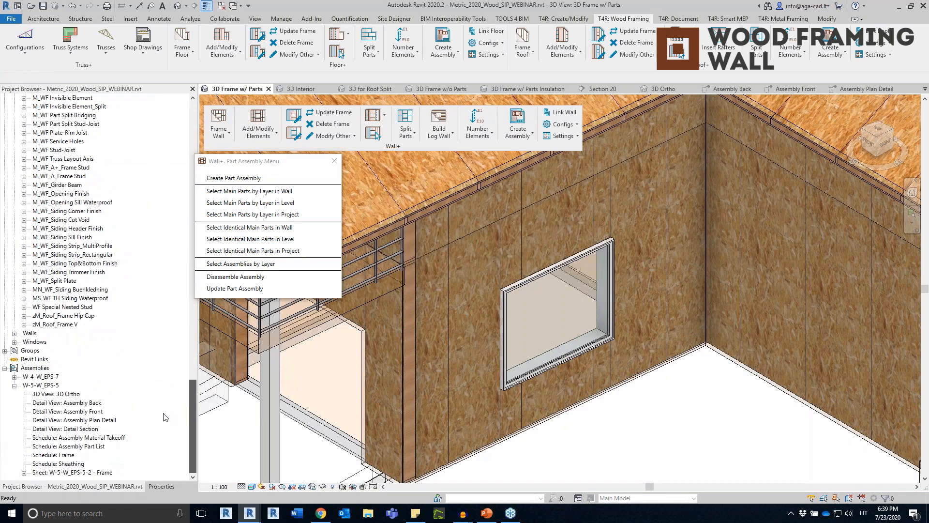
click(15, 377)
double_click(74, 386)
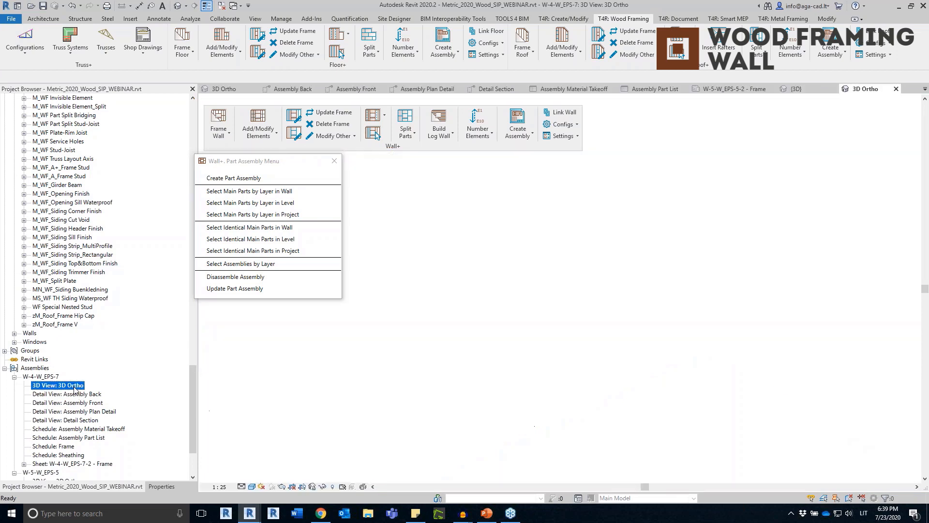
middle_drag(407, 354, 526, 357)
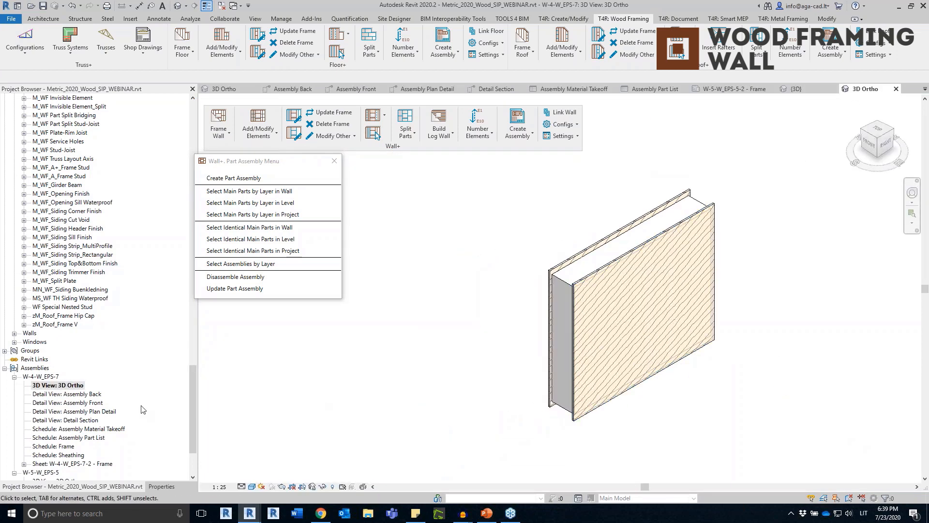
double_click(84, 395)
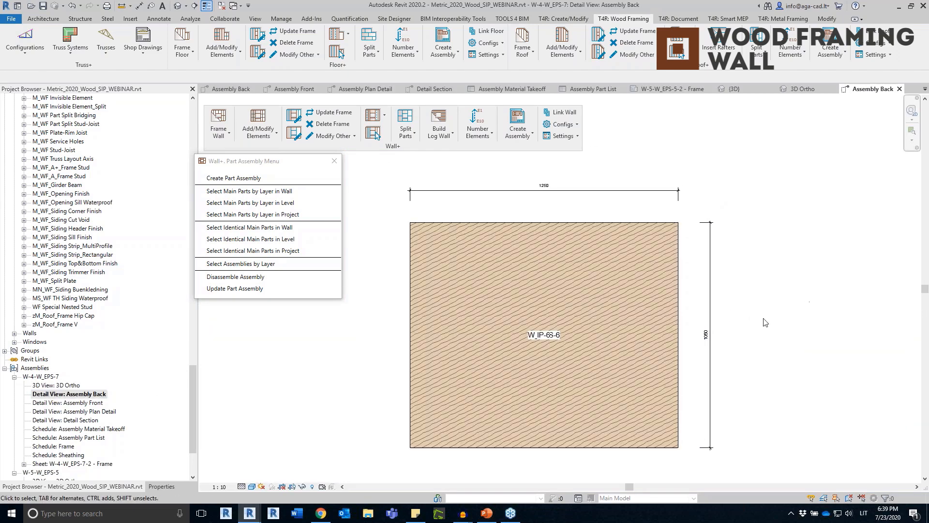
double_click(85, 402)
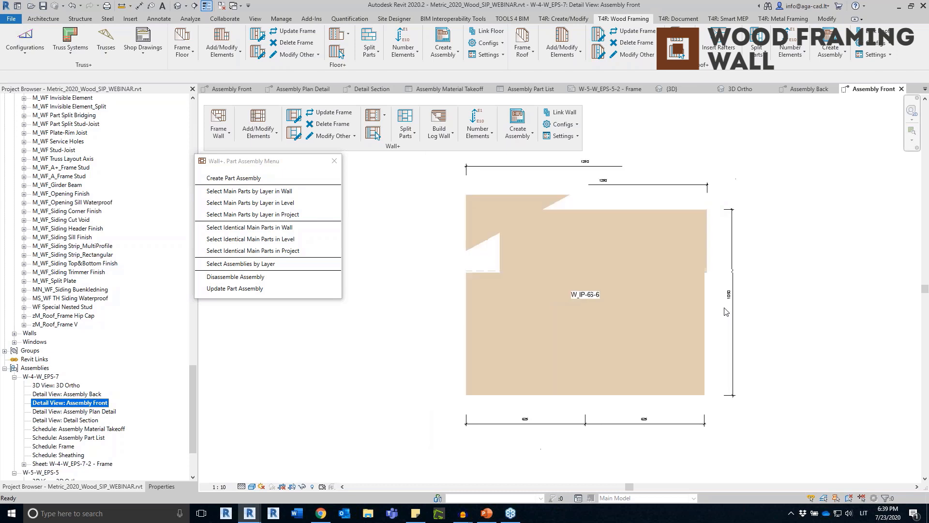
double_click(110, 412)
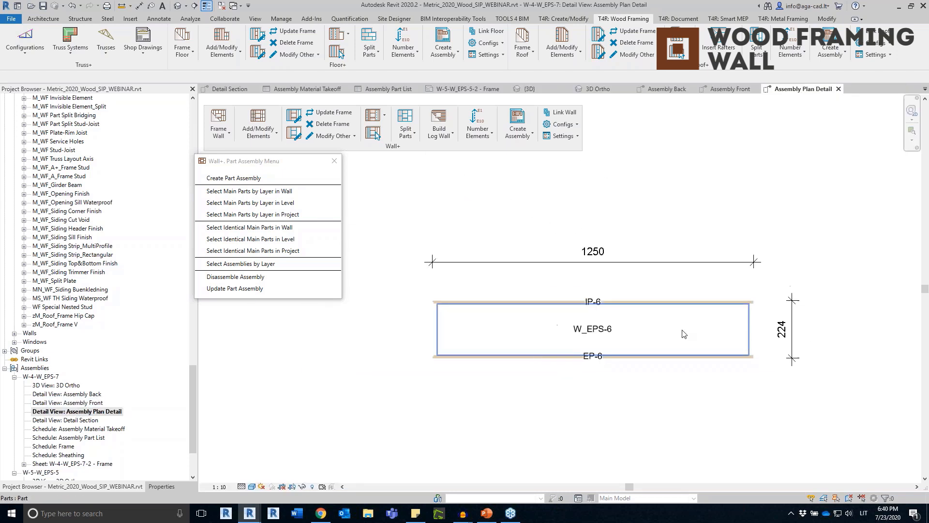
Compare the generated Frame sheets of assemblies W-5-W_EPS-5 and W-4-W_EPS-7
click(83, 463)
scroll(83, 471, down, 3)
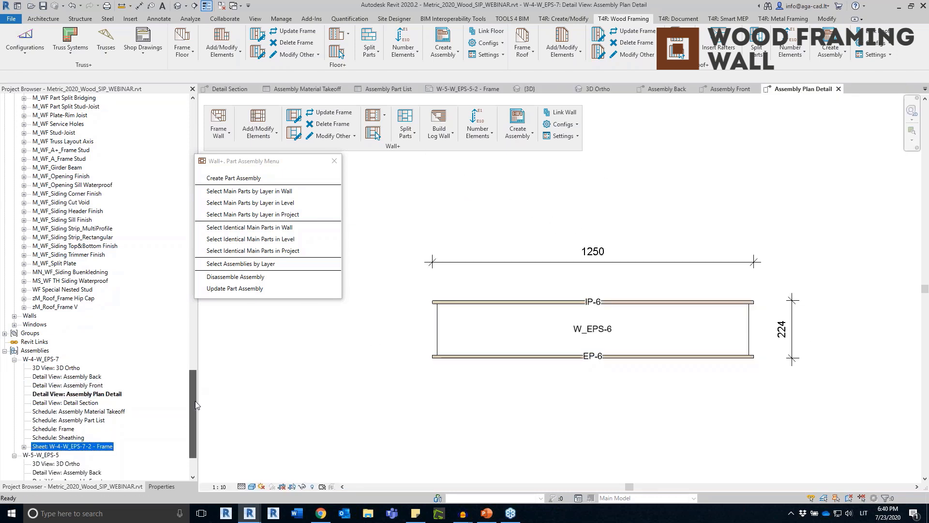
double_click(84, 472)
scroll(615, 358, down, 2)
middle_drag(616, 349, 615, 377)
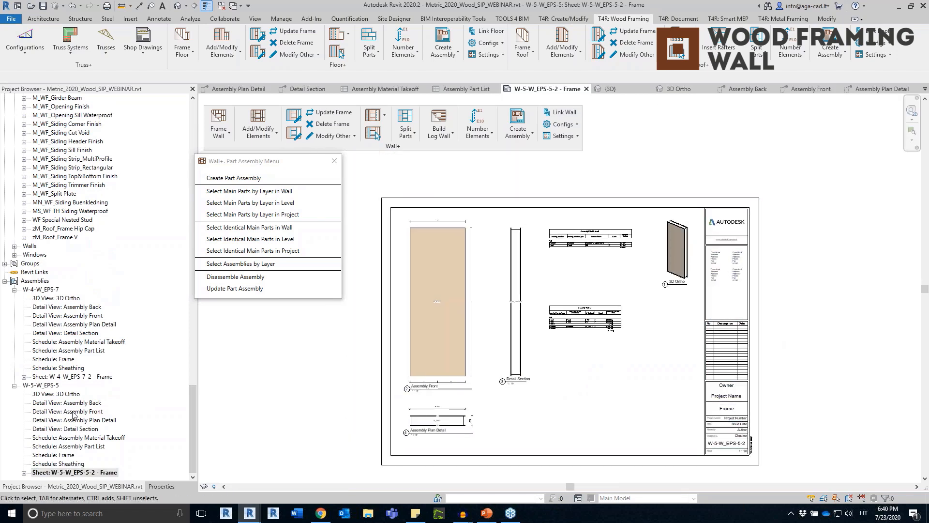
double_click(91, 377)
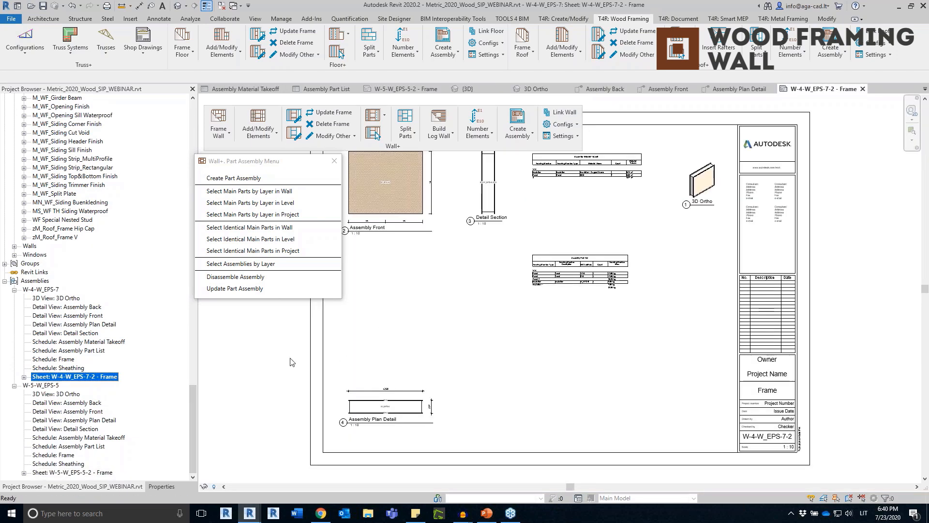
scroll(437, 345, down, 2)
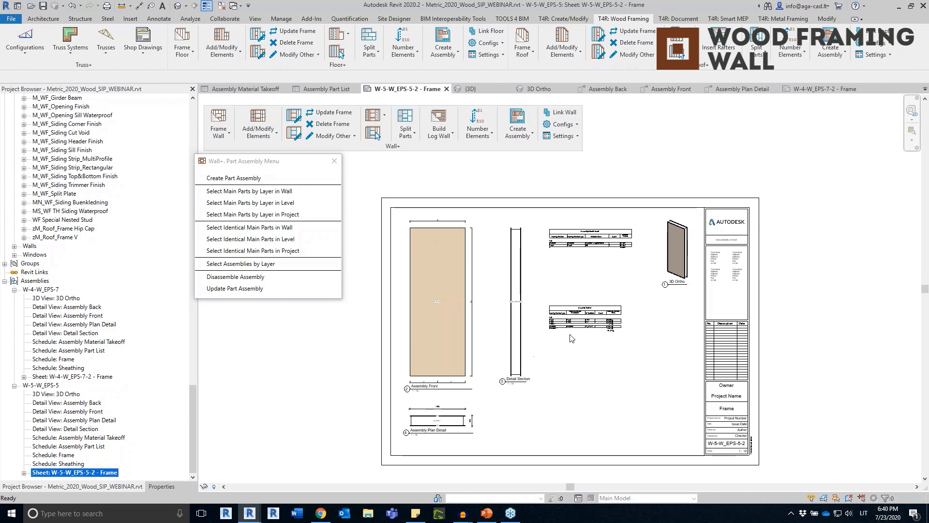
scroll(570, 336, up, 2)
click(705, 119)
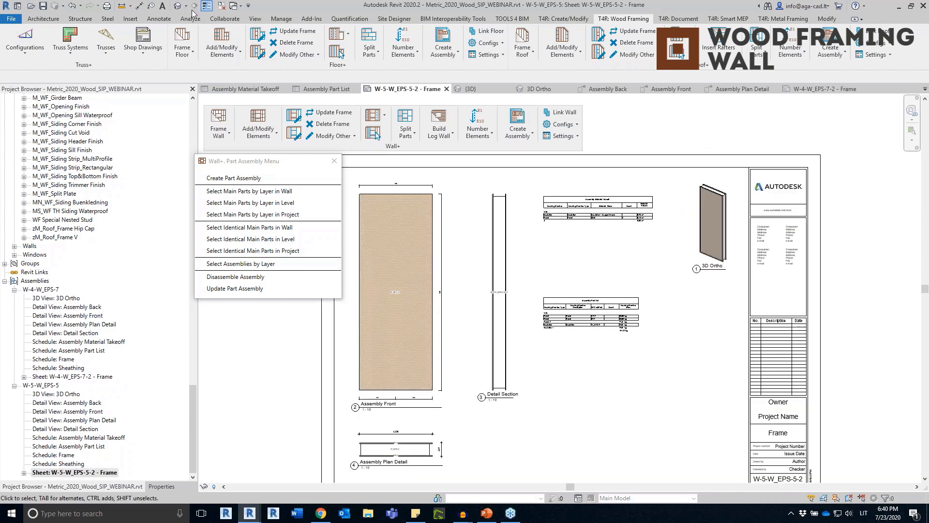
Leave the sheets, close the wall Part Assembly Menu, and open the 3D Frame w/ Parts view at the roof with the skylights
click(177, 6)
click(334, 161)
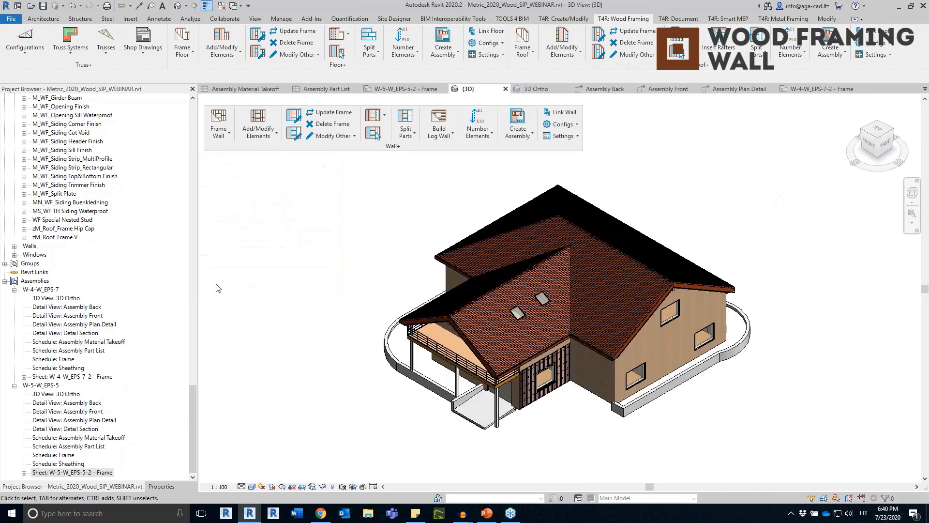
drag(192, 408, 192, 125)
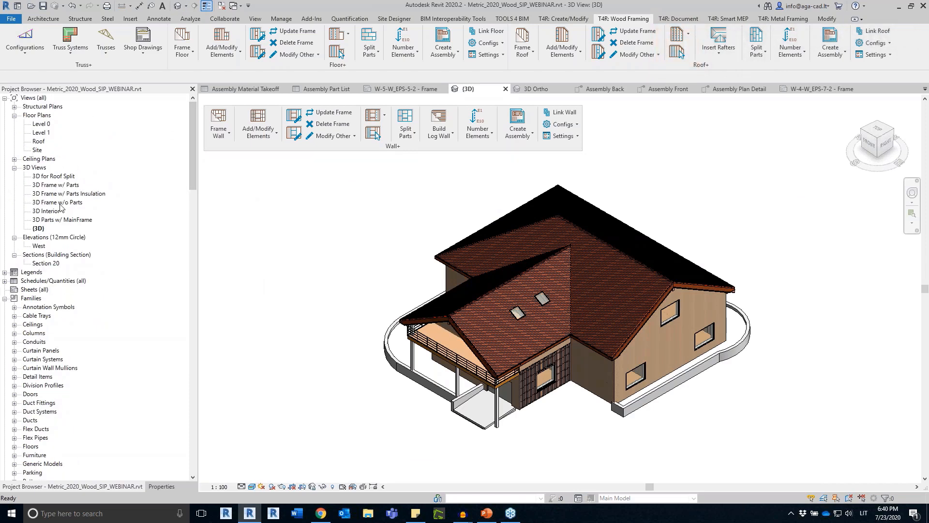
click(55, 203)
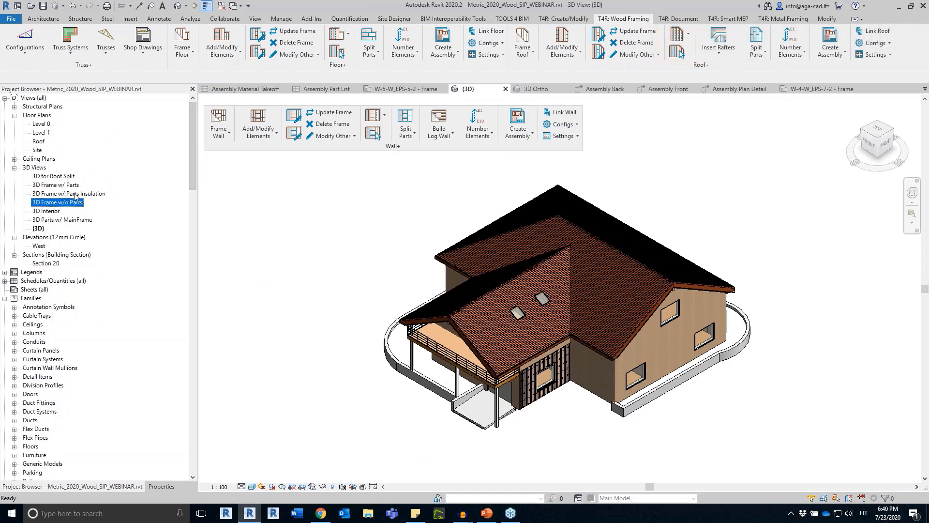
double_click(73, 185)
middle_drag(682, 279, 661, 477)
shift+middle_drag(612, 338, 598, 337)
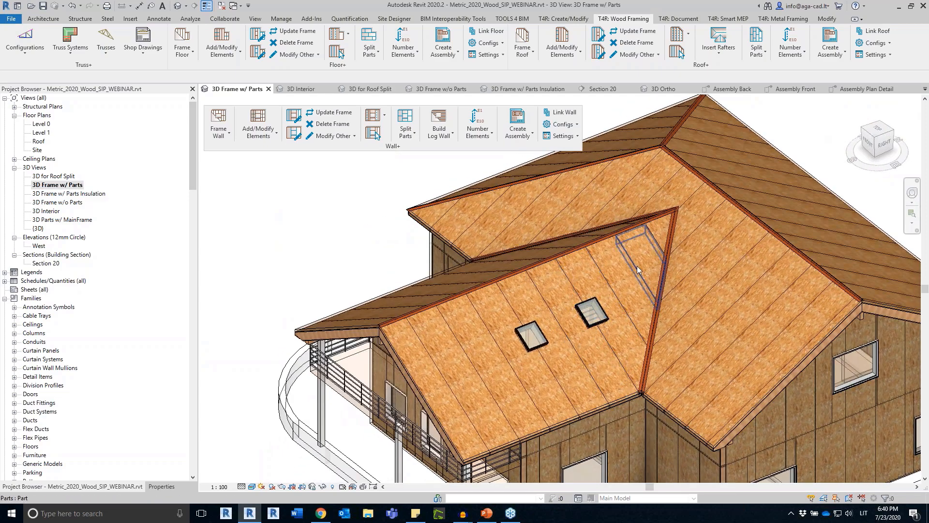
scroll(624, 242, up, 2)
click(605, 241)
click(290, 217)
Put the floating Wall+ tools back in the ribbon and float the Roof+ tools over the model view instead
drag(393, 146, 341, 31)
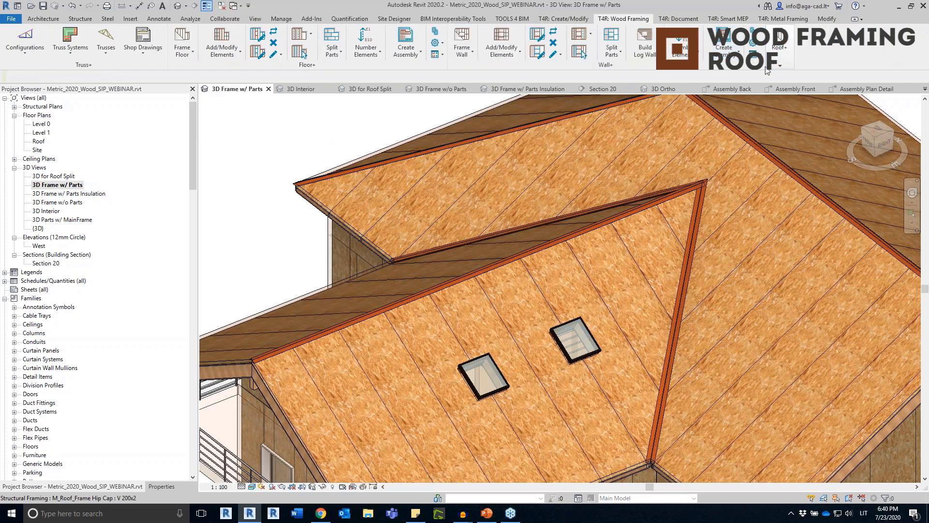
click(779, 49)
drag(782, 64, 230, 154)
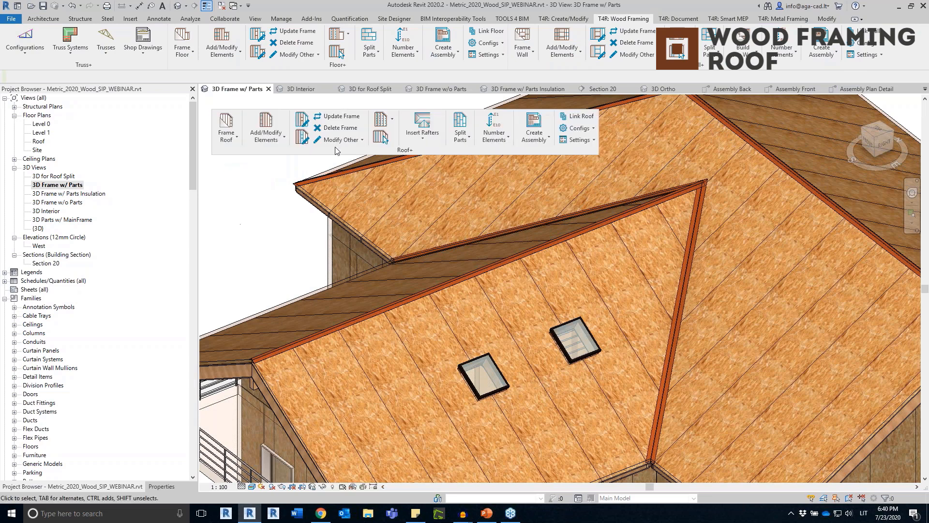
Open the roof Part Assembly Menu and create part assemblies from the panel cut by the upper skylight and the one near the ridge end
click(467, 139)
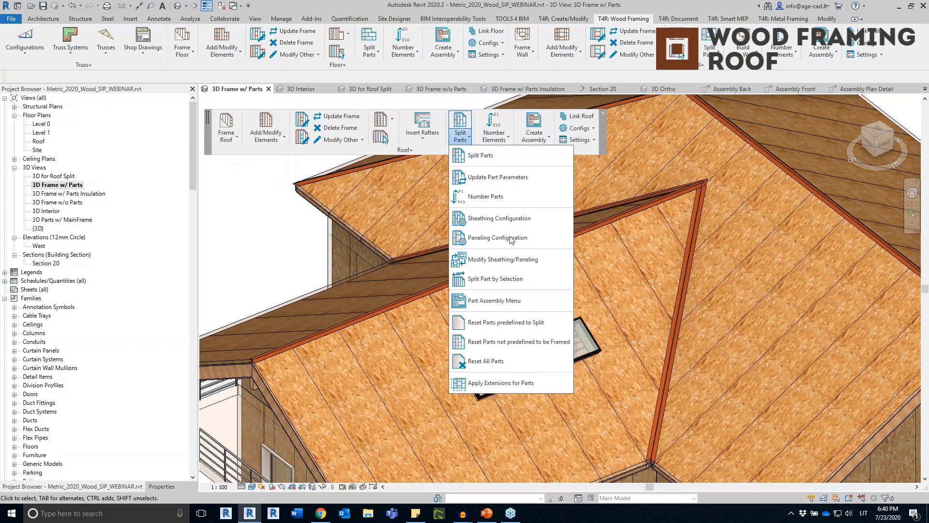
click(293, 313)
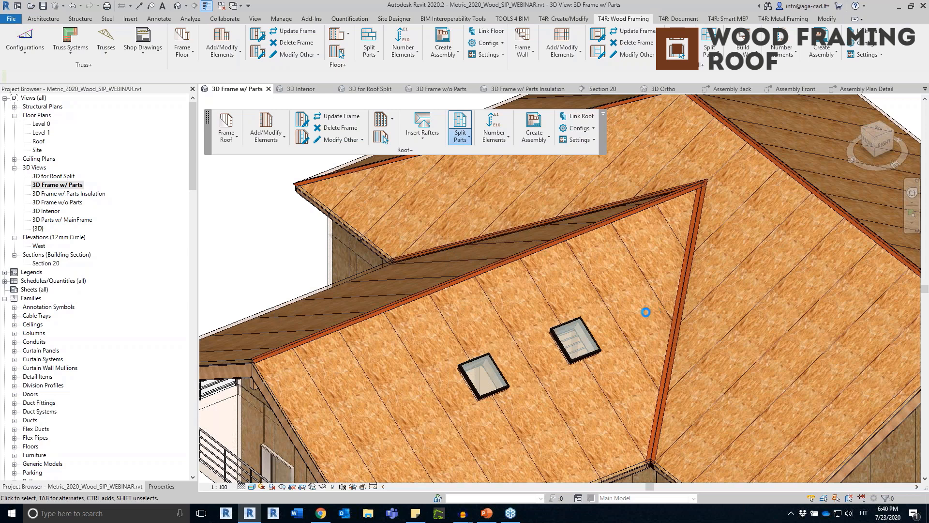
drag(484, 188, 320, 168)
click(512, 295)
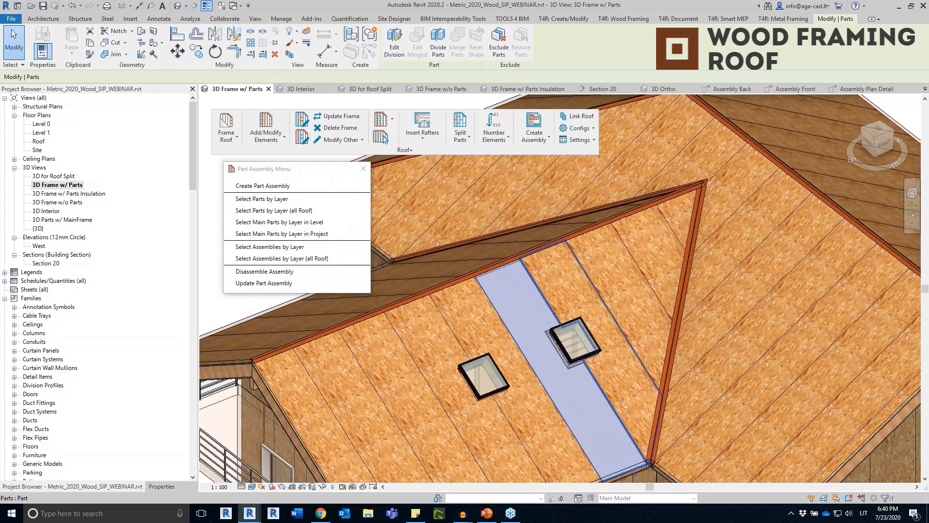
ctrl+click(657, 255)
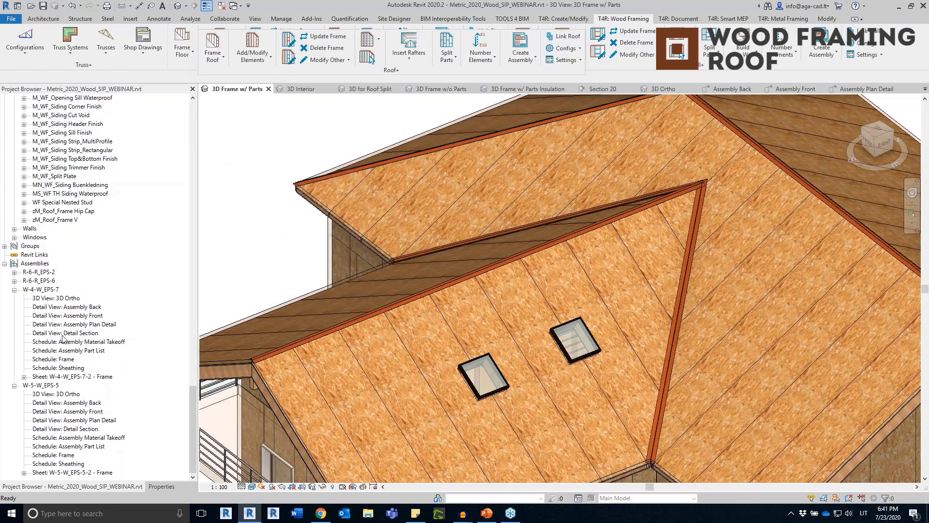
Collapse the two wall assemblies in the project tree and open the 3D Ortho view of roof assembly R-6-R_EPS-2
click(39, 272)
click(15, 289)
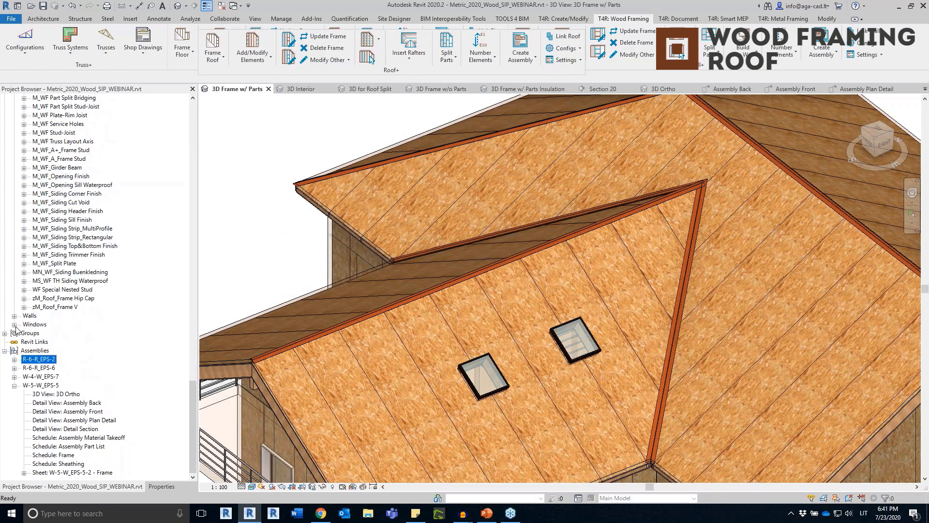
click(14, 385)
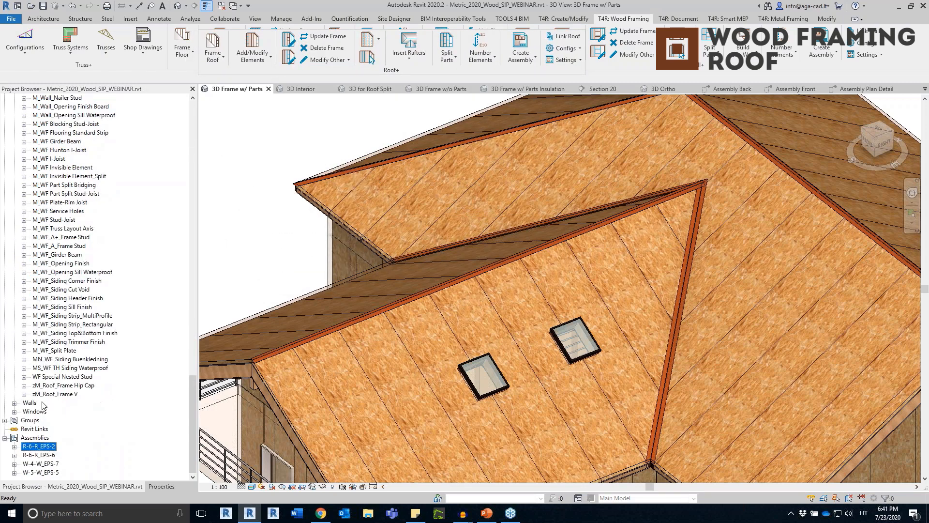
click(15, 446)
double_click(62, 386)
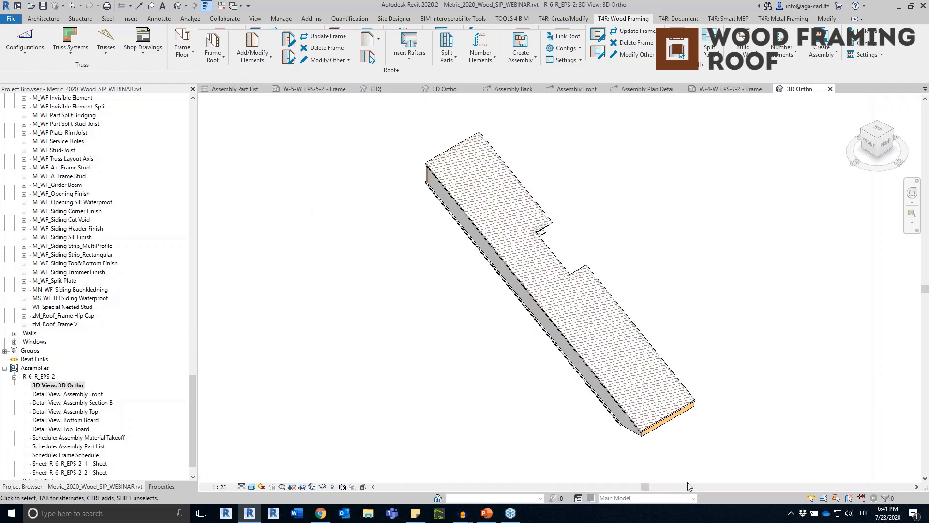
Examine the timber member closing the upper end of the roof panel by selecting it inside the assembly, then clear the selection
scroll(422, 188, up, 6)
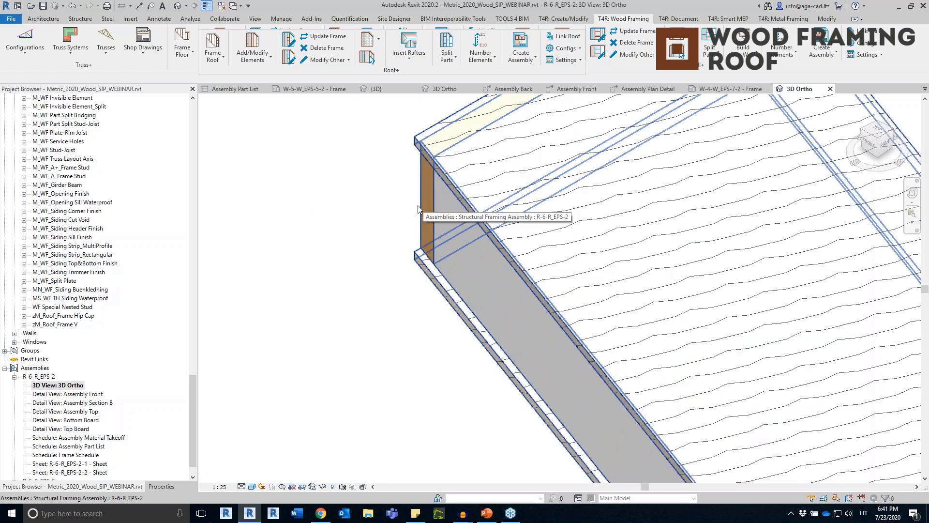
key(Tab)
click(419, 208)
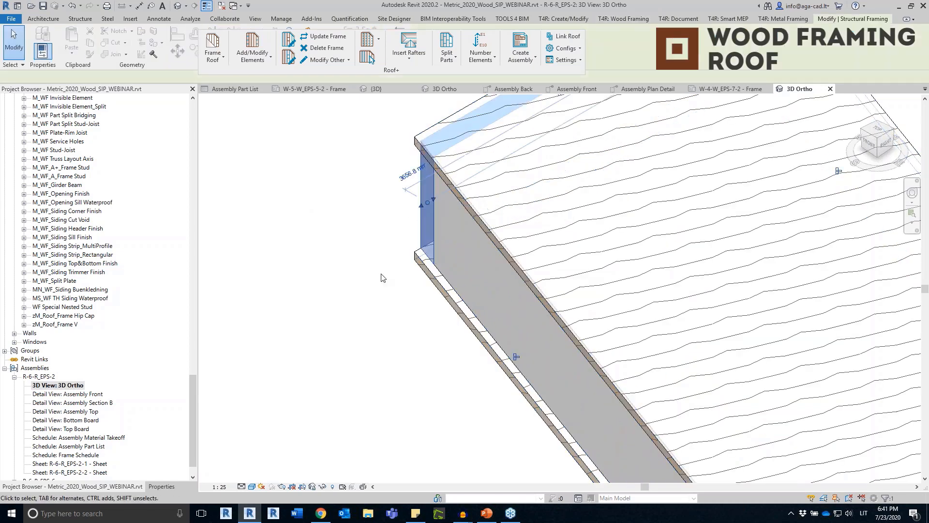
click(382, 273)
middle_drag(393, 244, 327, 349)
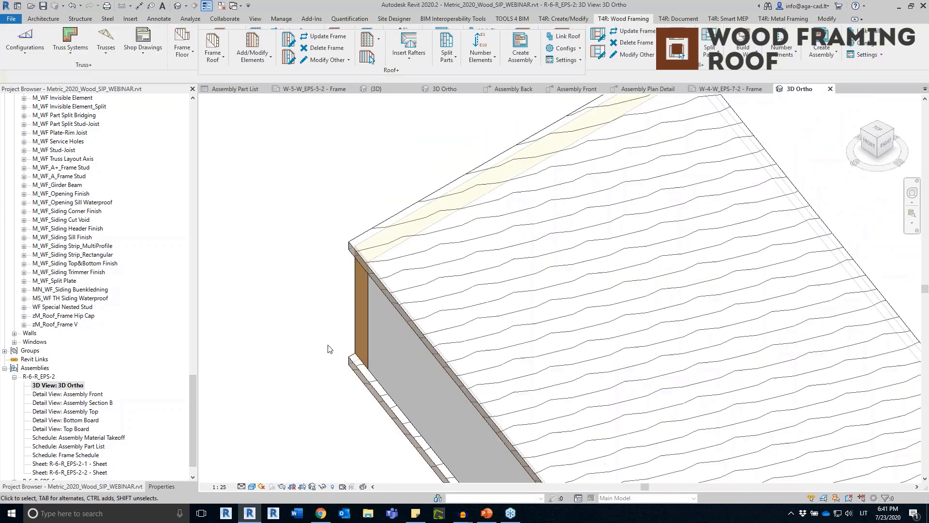
click(365, 293)
click(313, 296)
Examine the timber member at the roof panel's lower sloped end by selecting it inside the assembly, then deselect it
scroll(314, 296, down, 6)
middle_drag(528, 332, 526, 257)
scroll(493, 442, up, 2)
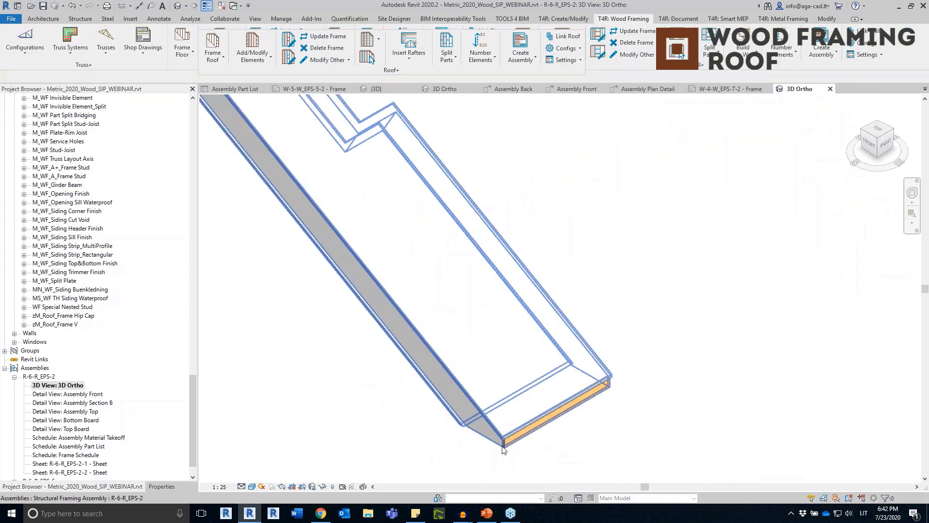
scroll(504, 449, up, 3)
key(Tab)
click(502, 445)
click(588, 454)
scroll(589, 448, down, 1)
scroll(589, 445, down, 4)
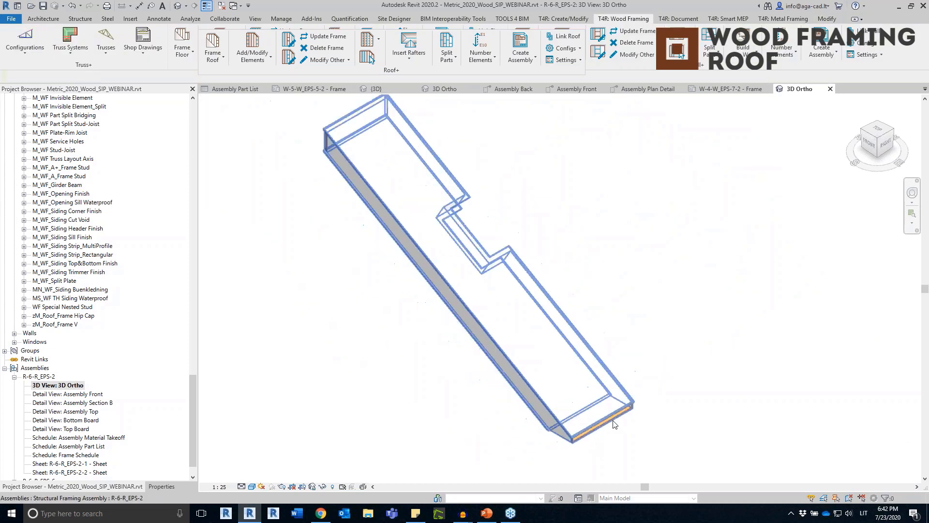
Open the Assembly Front detail view of R-6-R_EPS-2 and examine the dimensions at both ends of the panel
click(71, 394)
double_click(72, 394)
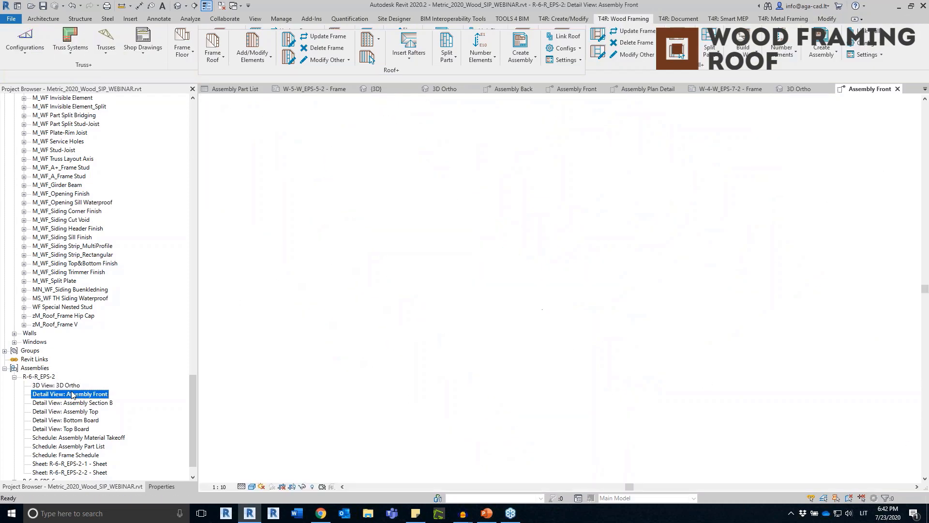
scroll(583, 463, up, 6)
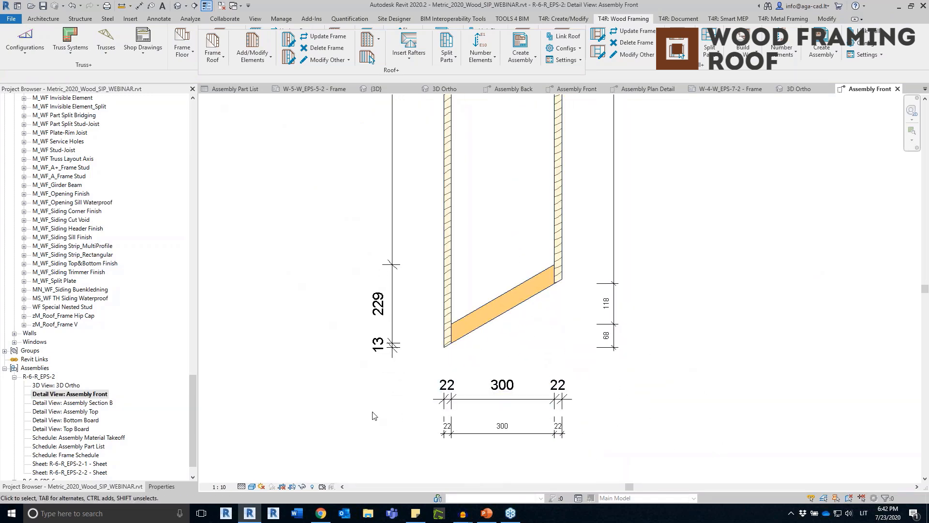
scroll(375, 410, down, 6)
middle_drag(485, 263, 481, 318)
scroll(368, 291, up, 4)
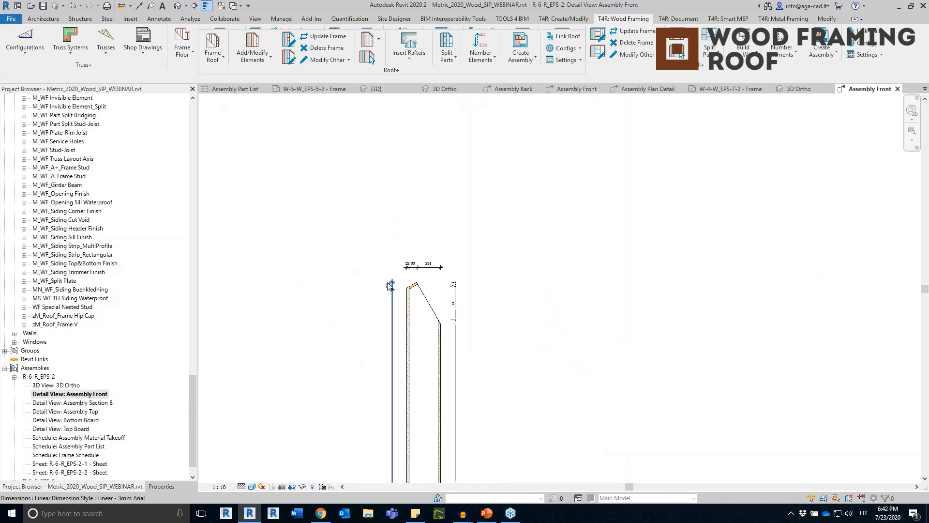
scroll(644, 336, down, 4)
middle_drag(710, 378, 589, 232)
middle_drag(563, 370, 542, 300)
Review the Assembly Section B, Assembly Top and Bottom Board detail views of R-6-R_EPS-2
double_click(61, 403)
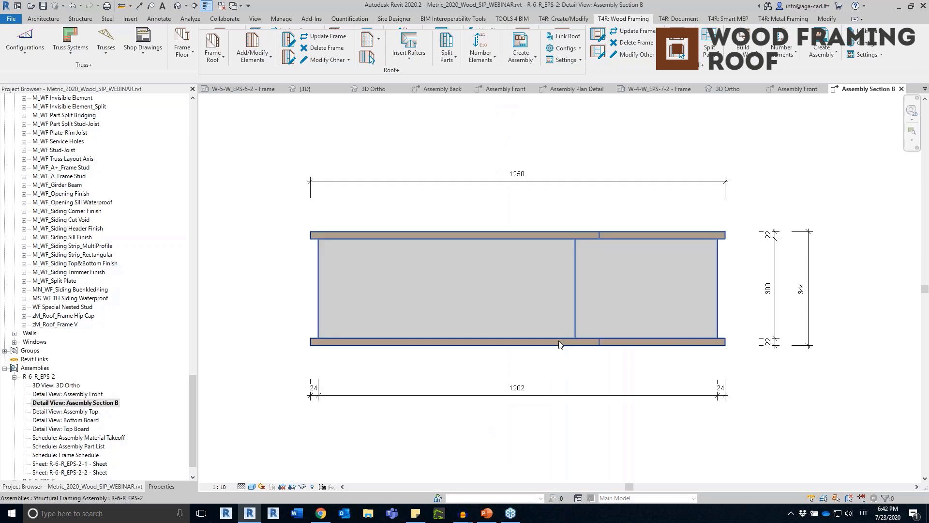
scroll(634, 454, down, 1)
double_click(80, 411)
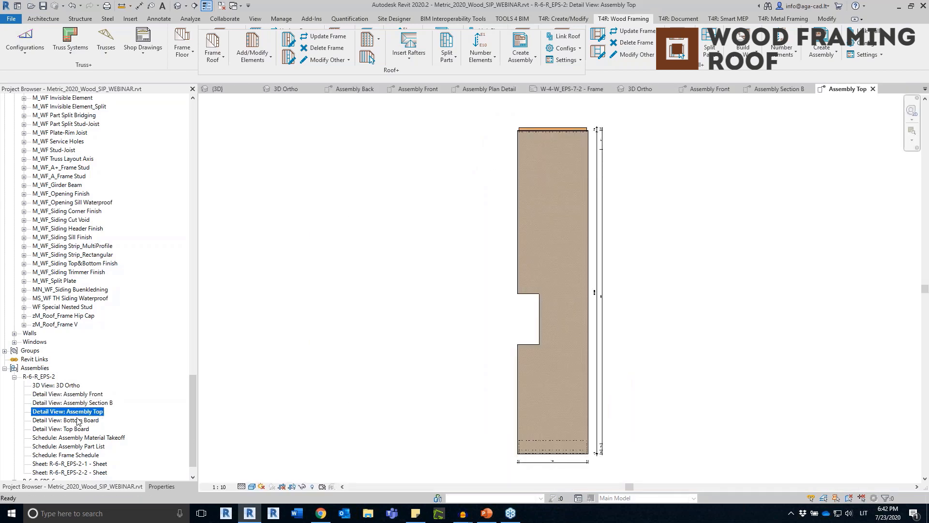
double_click(76, 421)
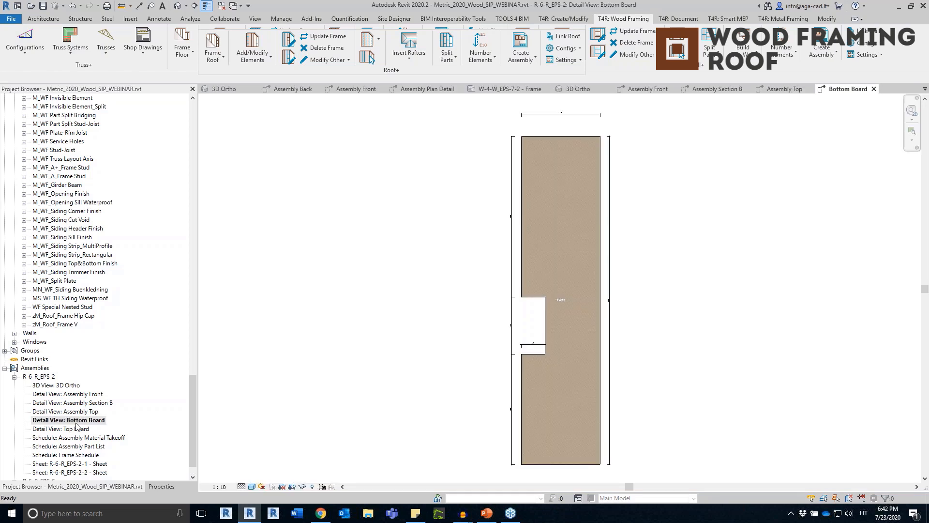
Review the Top Board detail view and the Assembly Material Takeoff and Assembly Part List schedules of R-6-R_EPS-2
double_click(77, 428)
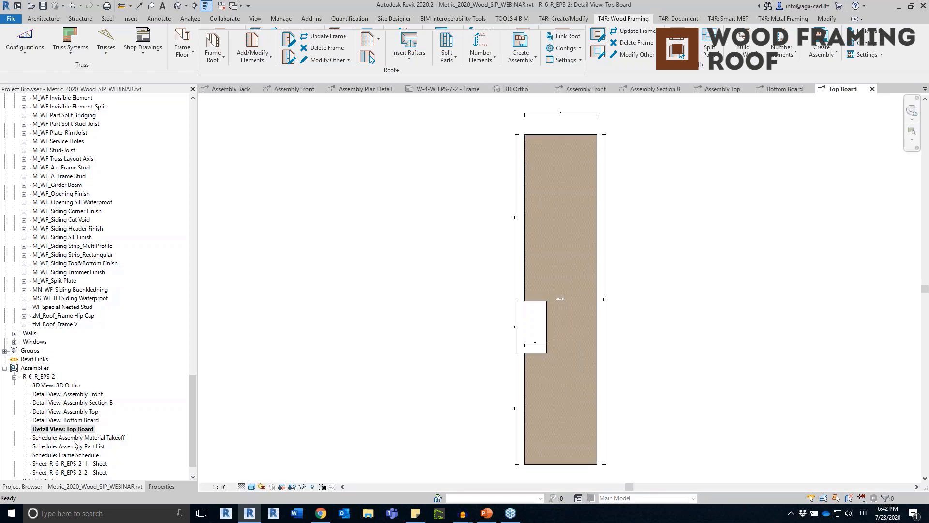
double_click(74, 438)
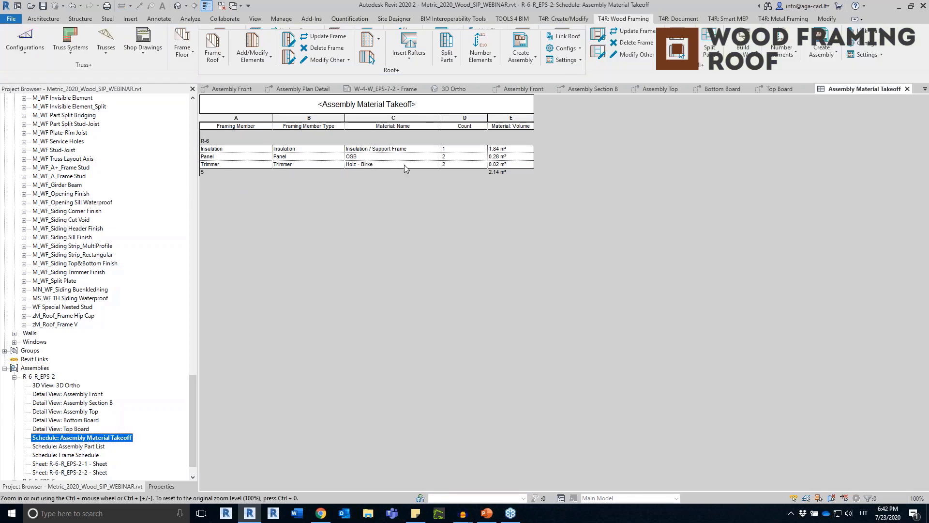
click(83, 446)
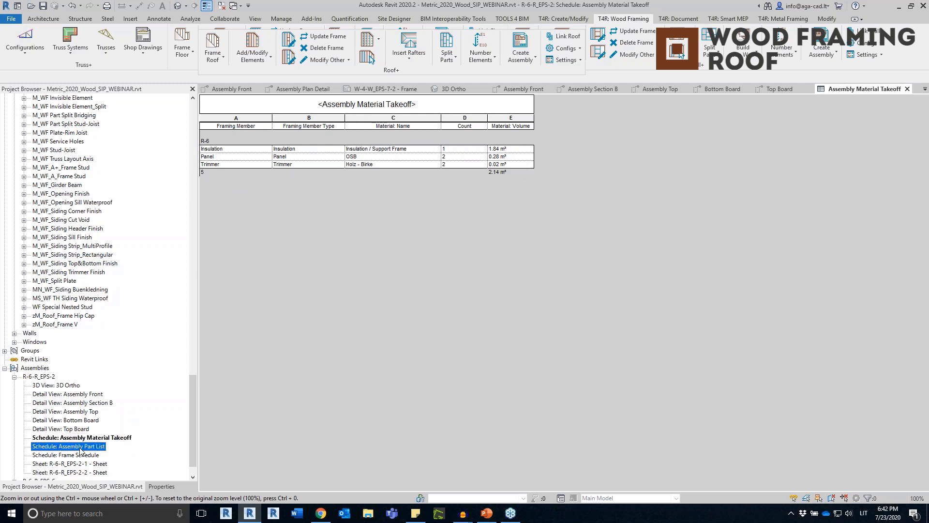
double_click(80, 448)
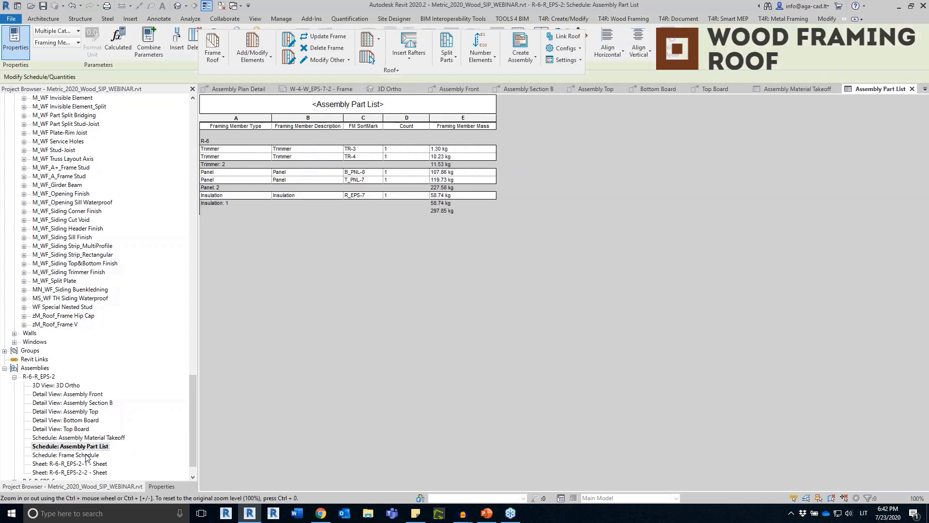
click(83, 447)
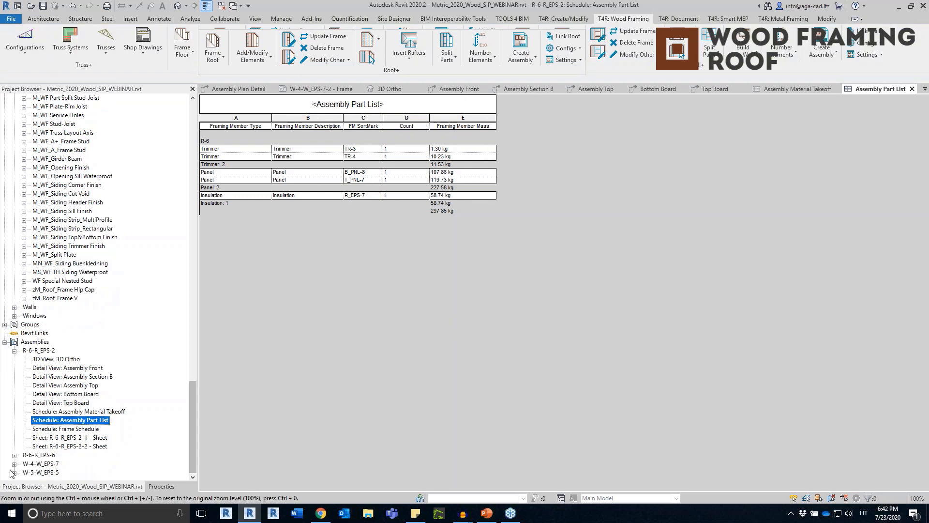
Review the 3D Ortho, Assembly Front and Assembly Section B views of assembly R-6-R_EPS-6
scroll(14, 462, down, 4)
scroll(83, 379, down, 1)
double_click(69, 368)
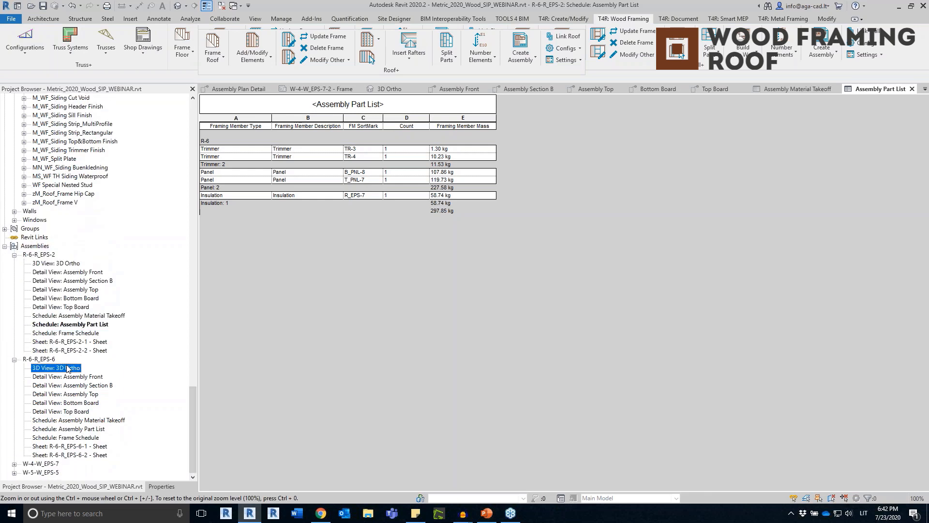
double_click(68, 377)
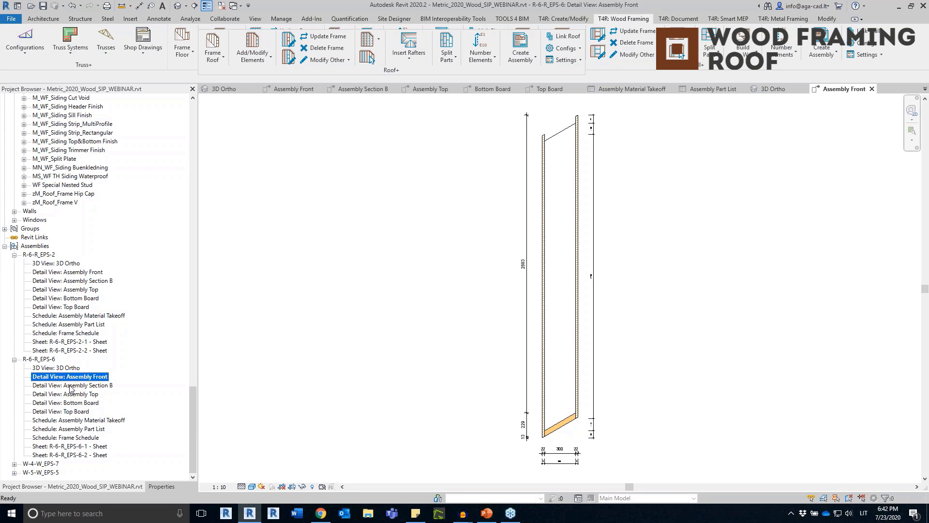
double_click(70, 386)
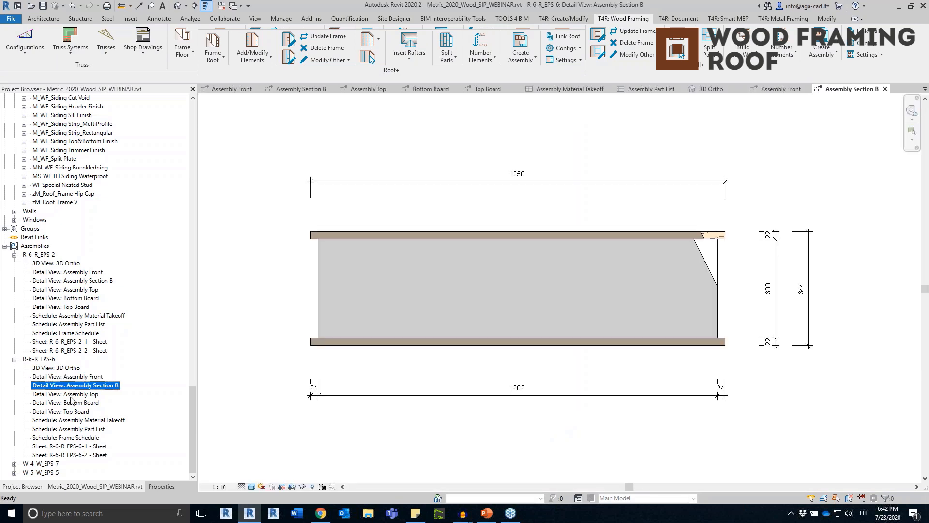
Review the Assembly Top, Bottom Board and Top Board detail views of R-6-R_EPS-6
double_click(71, 394)
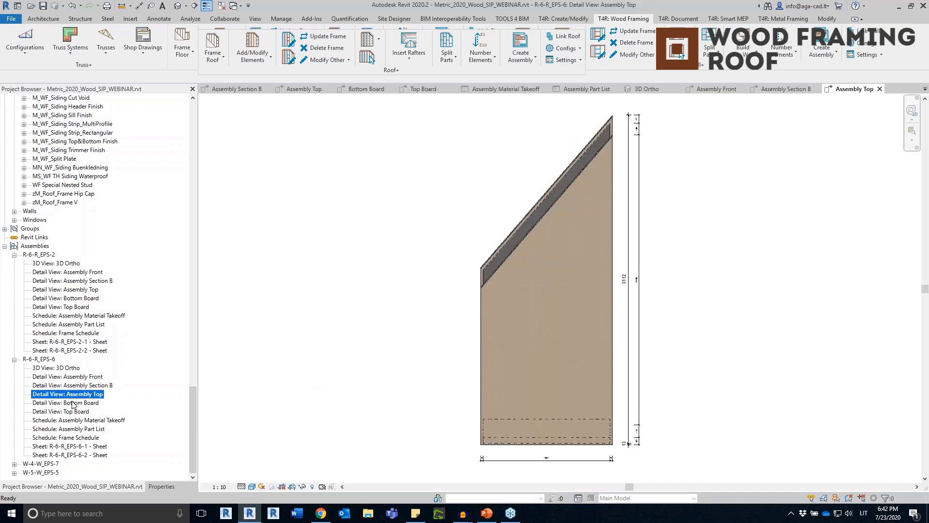
double_click(72, 403)
double_click(71, 412)
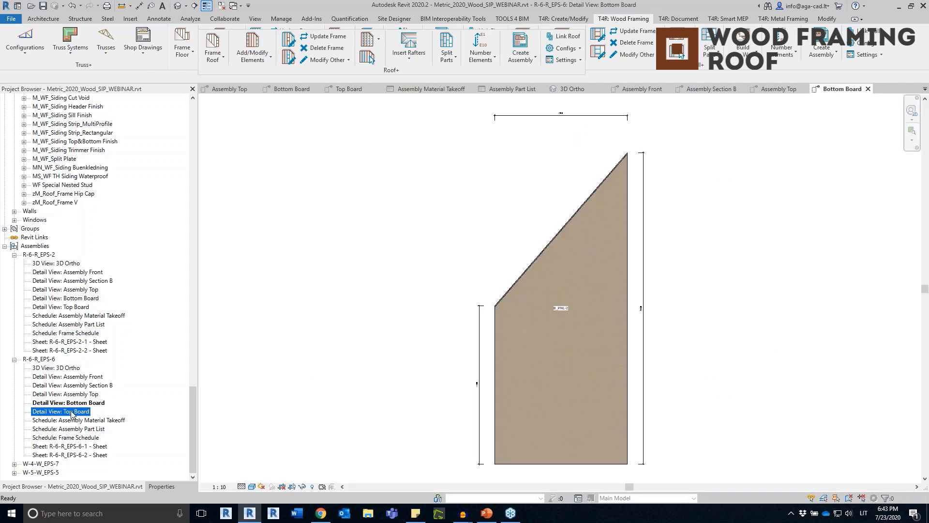
click(349, 407)
Switch to the WEBINAR_WF SIPS_20200723 presentation in PowerPoint and start the slide show from the "Paid trial" slide
mouse_move(487, 518)
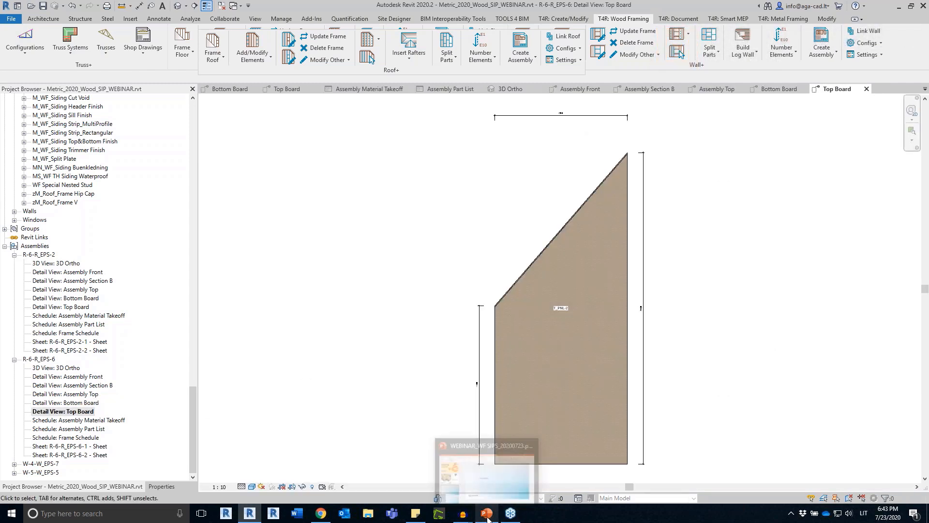
click(488, 515)
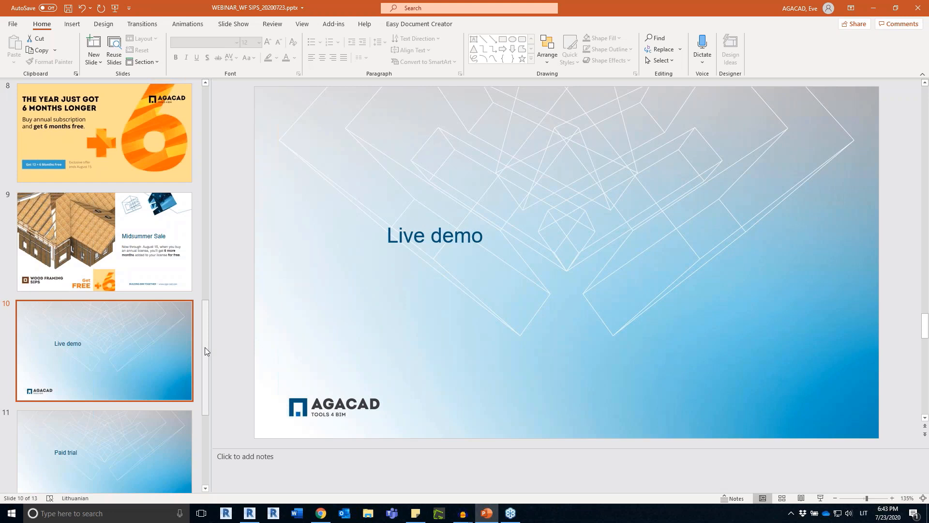
click(143, 434)
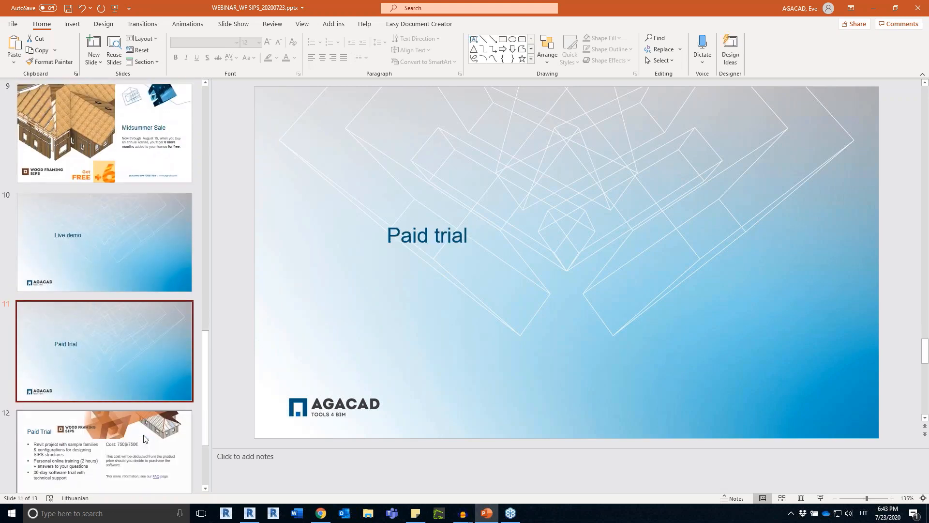
click(823, 498)
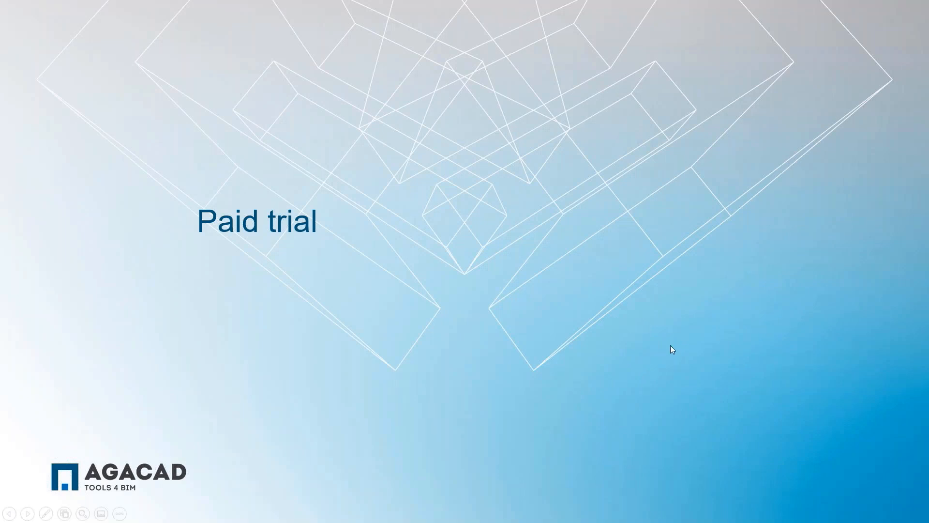